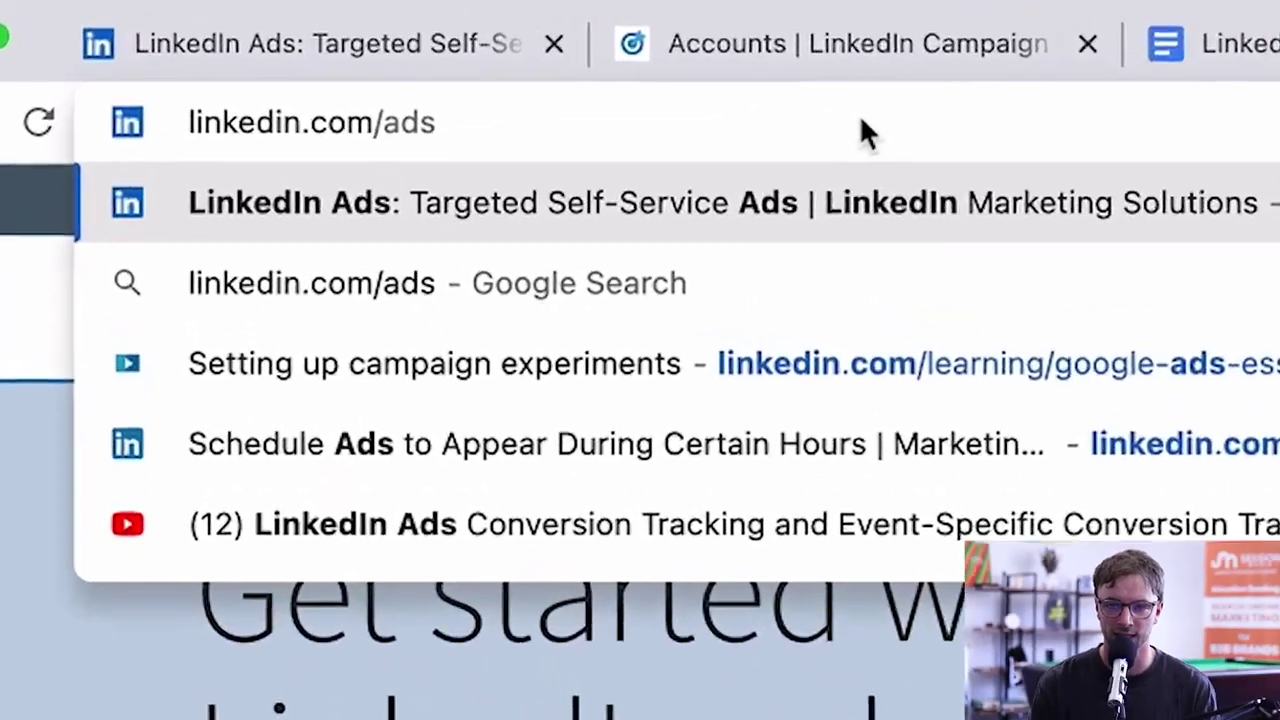
Step: Open Campaign Manager from linkedin.com/ads and start creating a new ad account
key(Return)
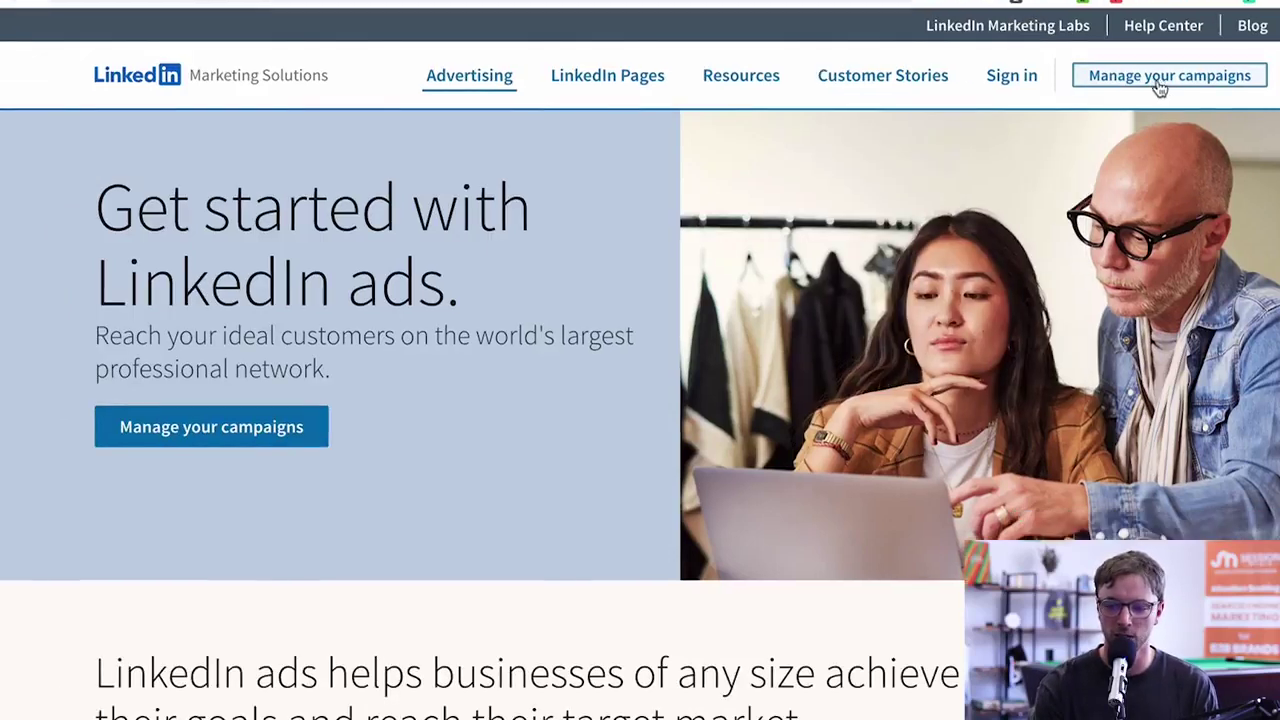
click(1158, 88)
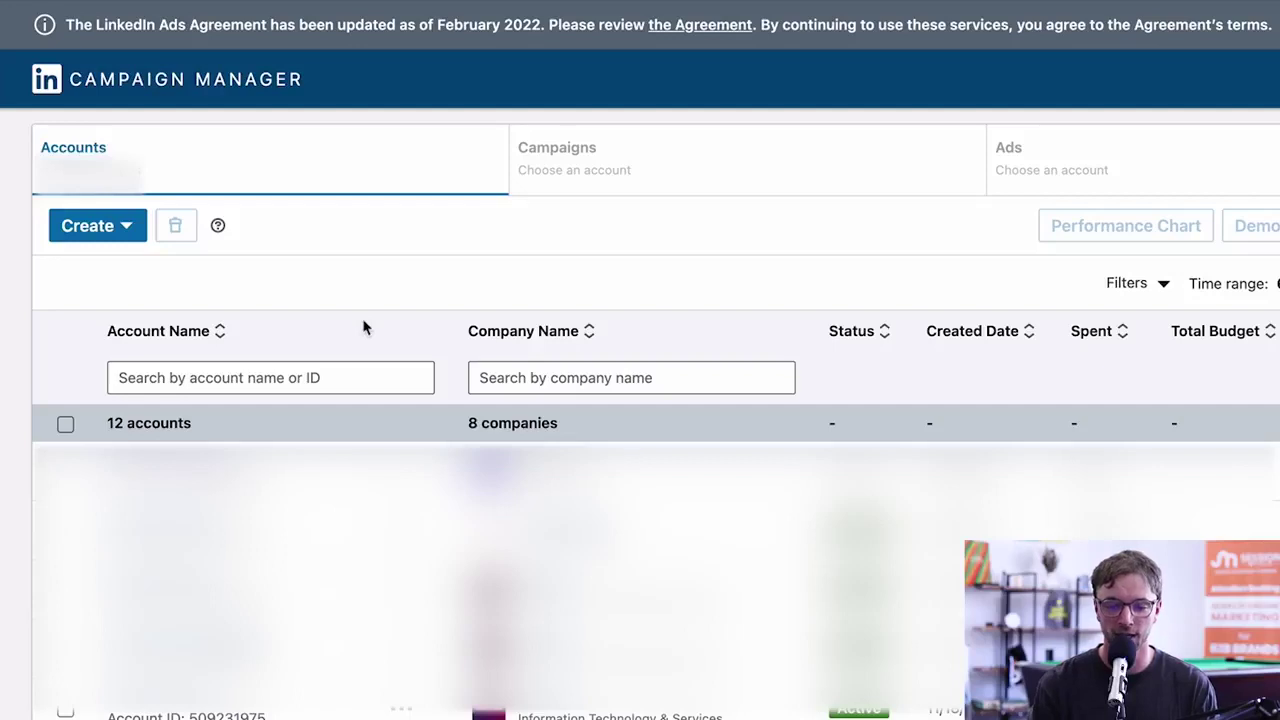
click(103, 230)
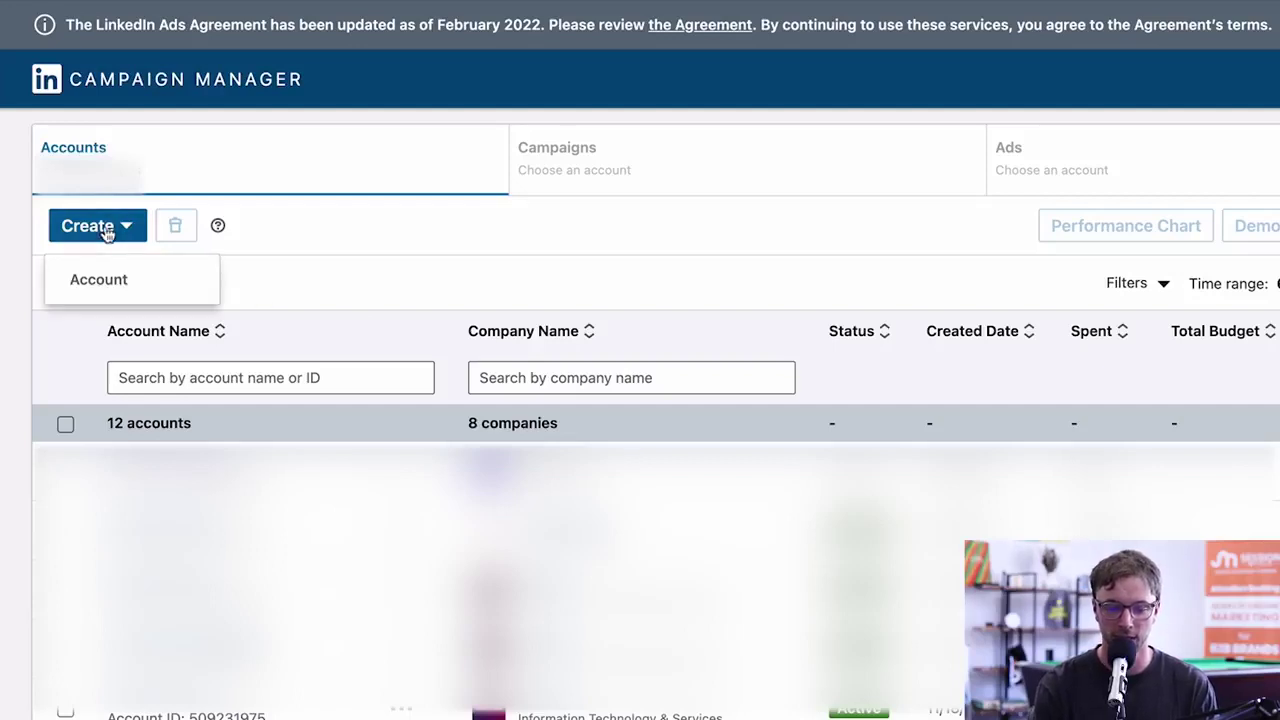
click(99, 280)
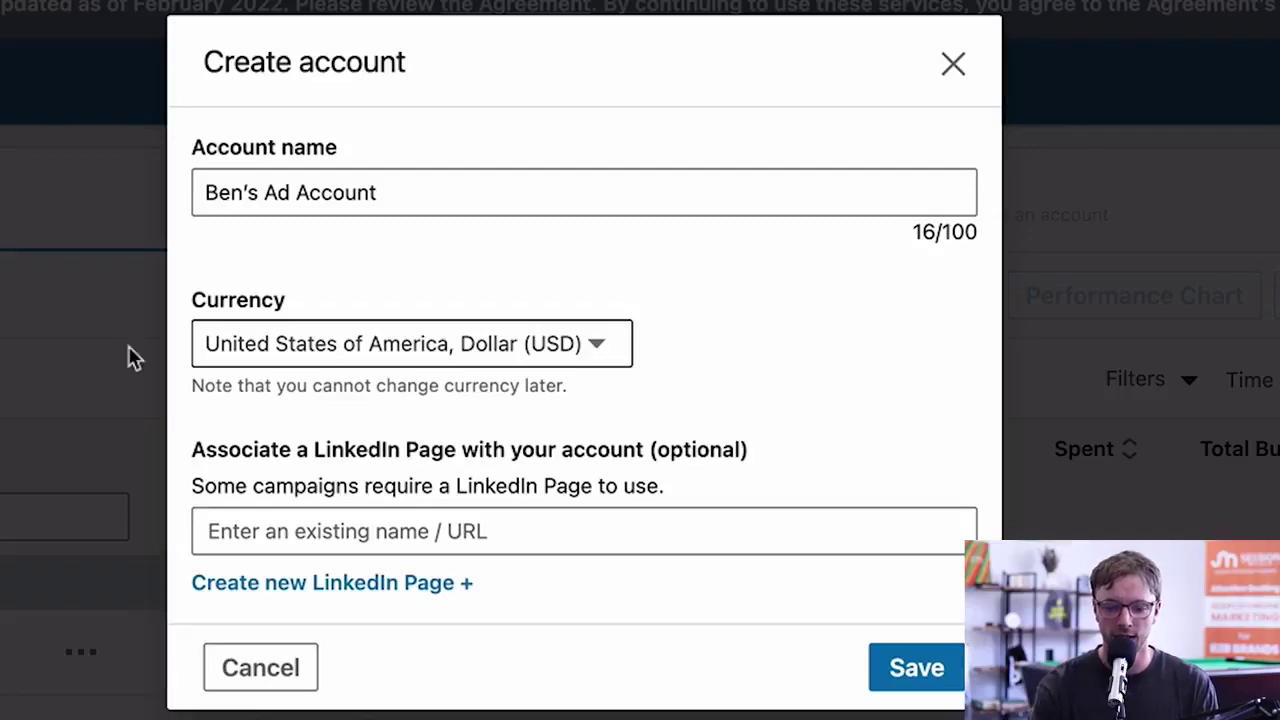
Step: Set the new ad account's currency to United Kingdom, Pound (GBP)
drag(241, 191, 426, 192)
click(426, 192)
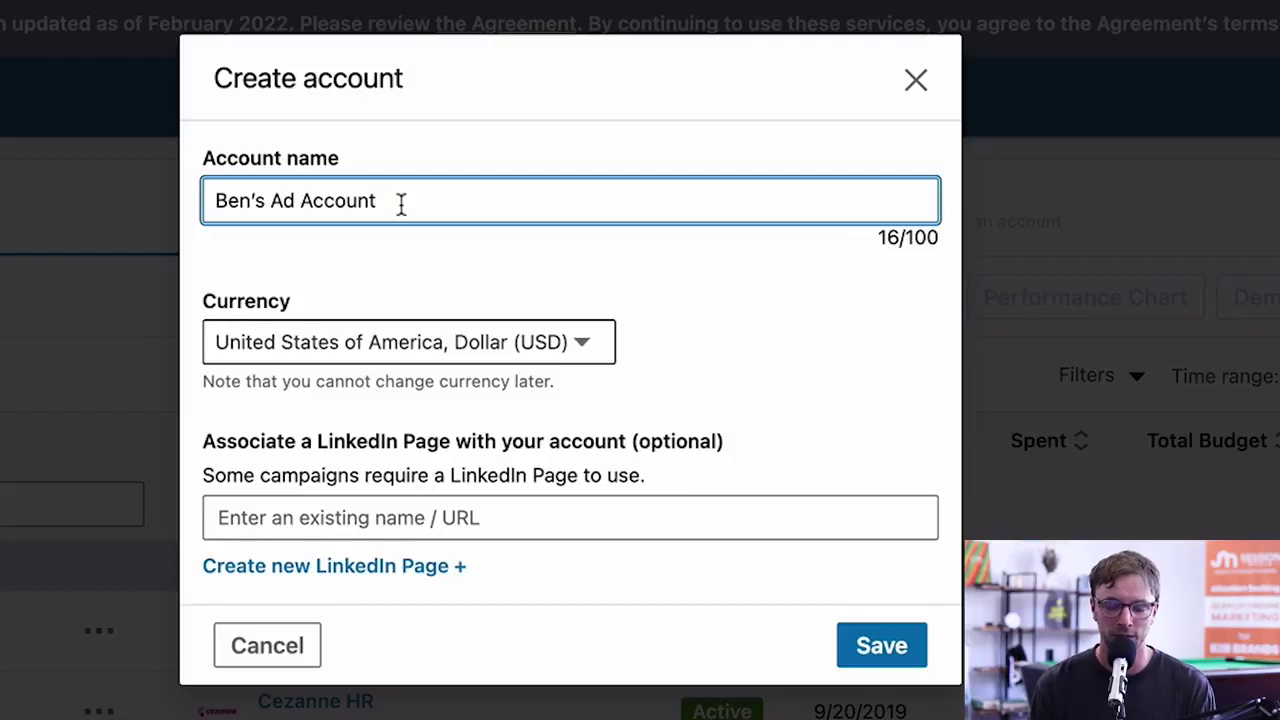
click(432, 346)
scroll(430, 347, up, 5)
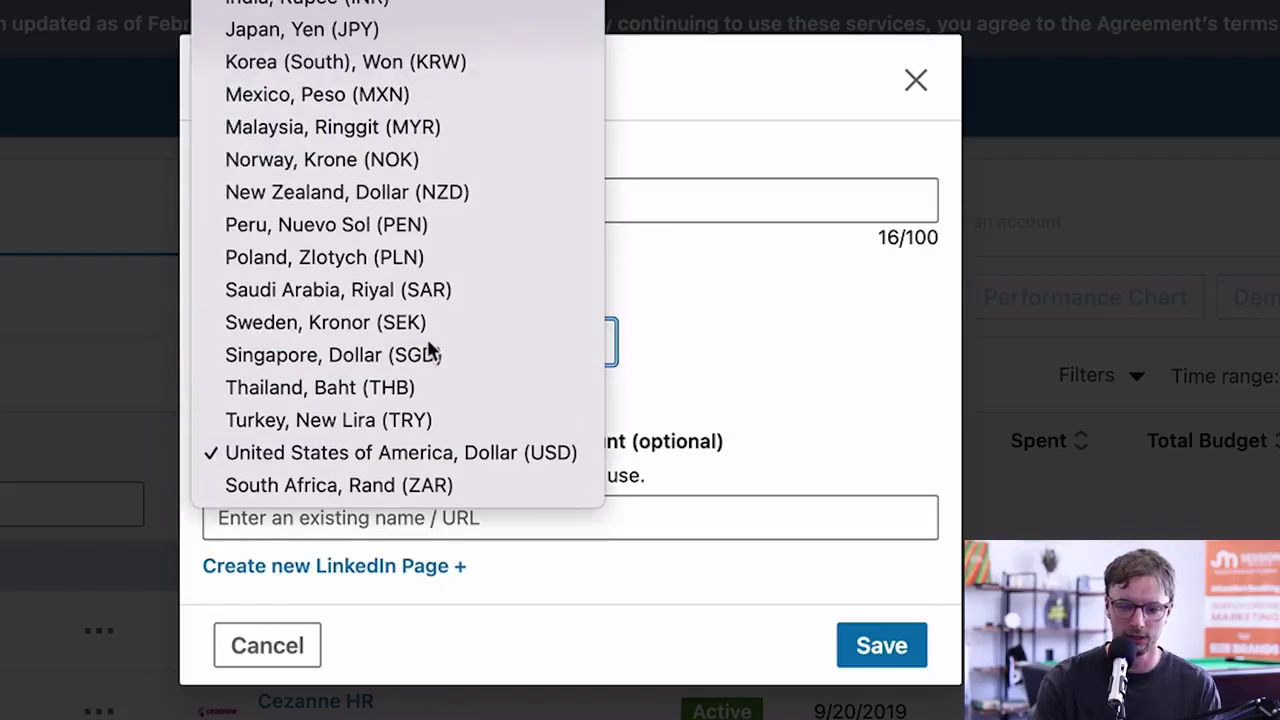
click(429, 346)
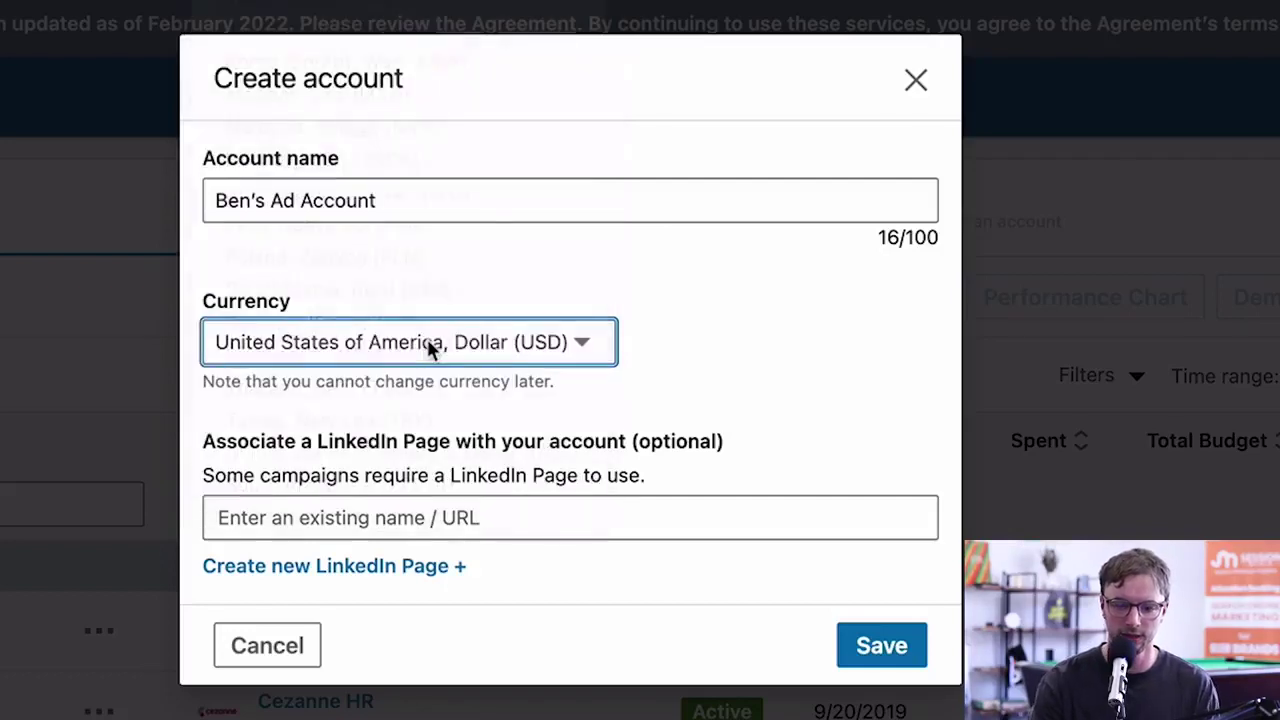
Step: Search for "sess" and associate the Session Media company page with the new ad account
click(352, 520)
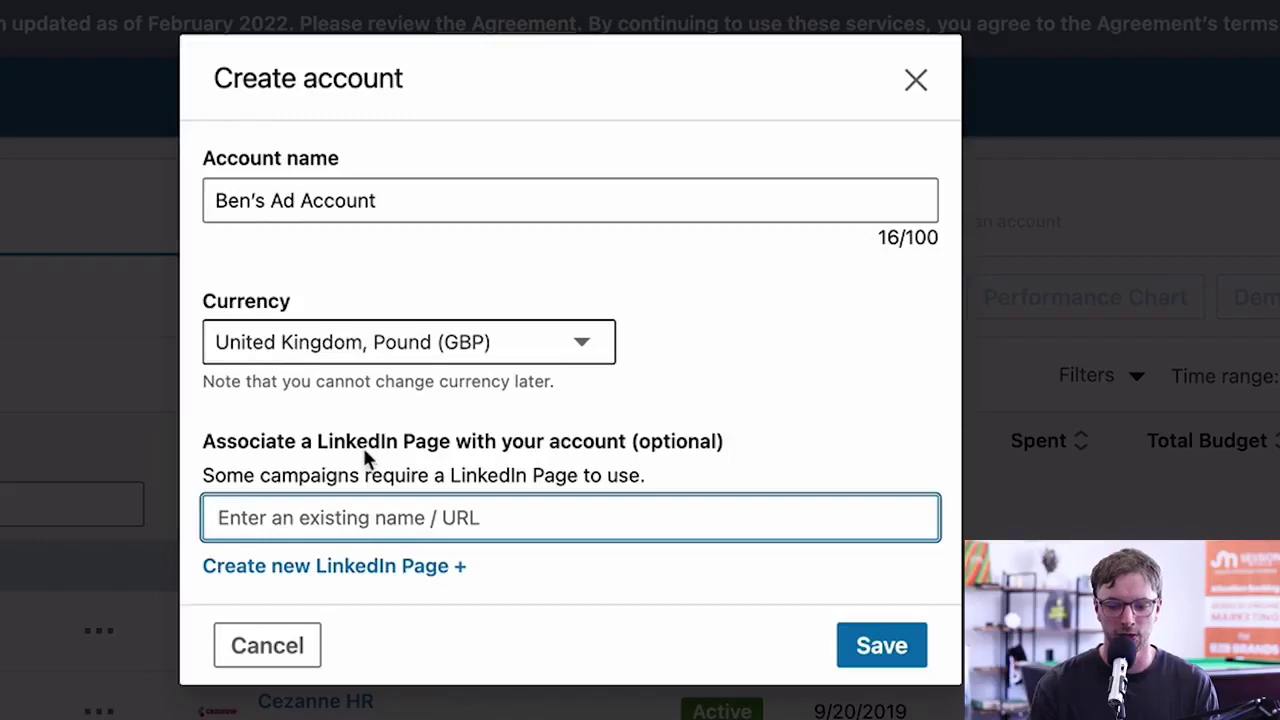
click(777, 376)
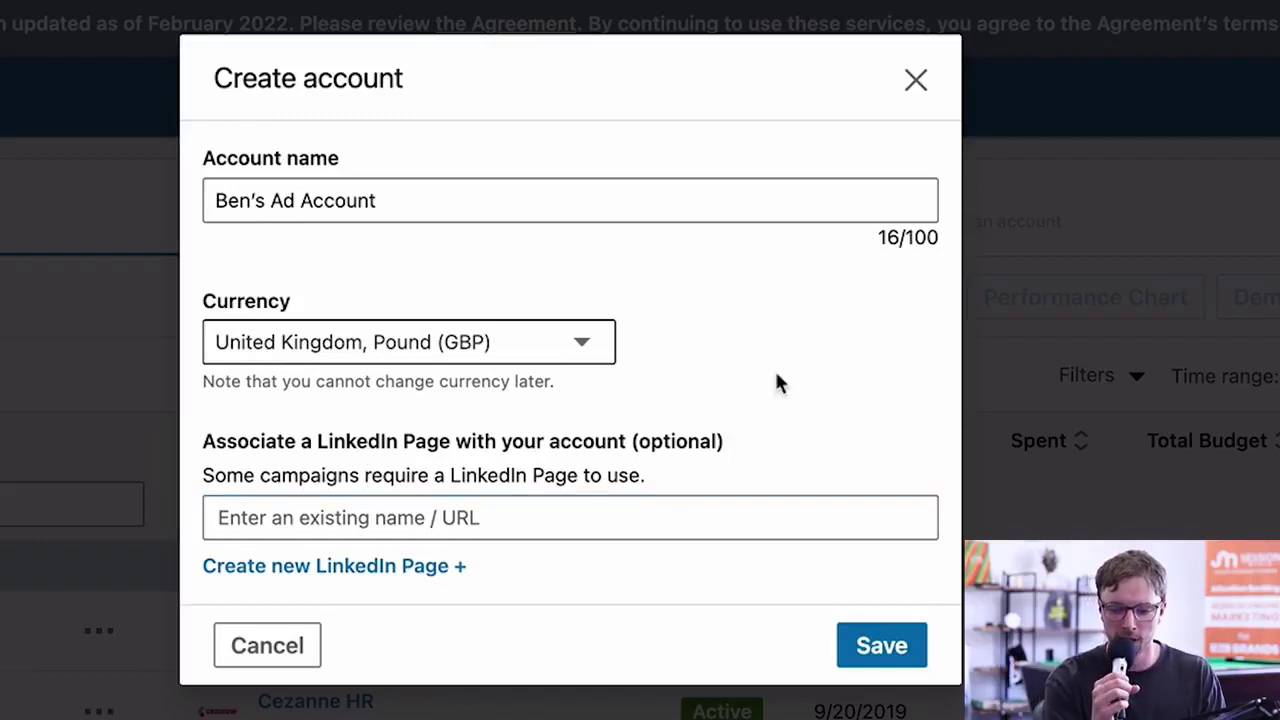
click(486, 516)
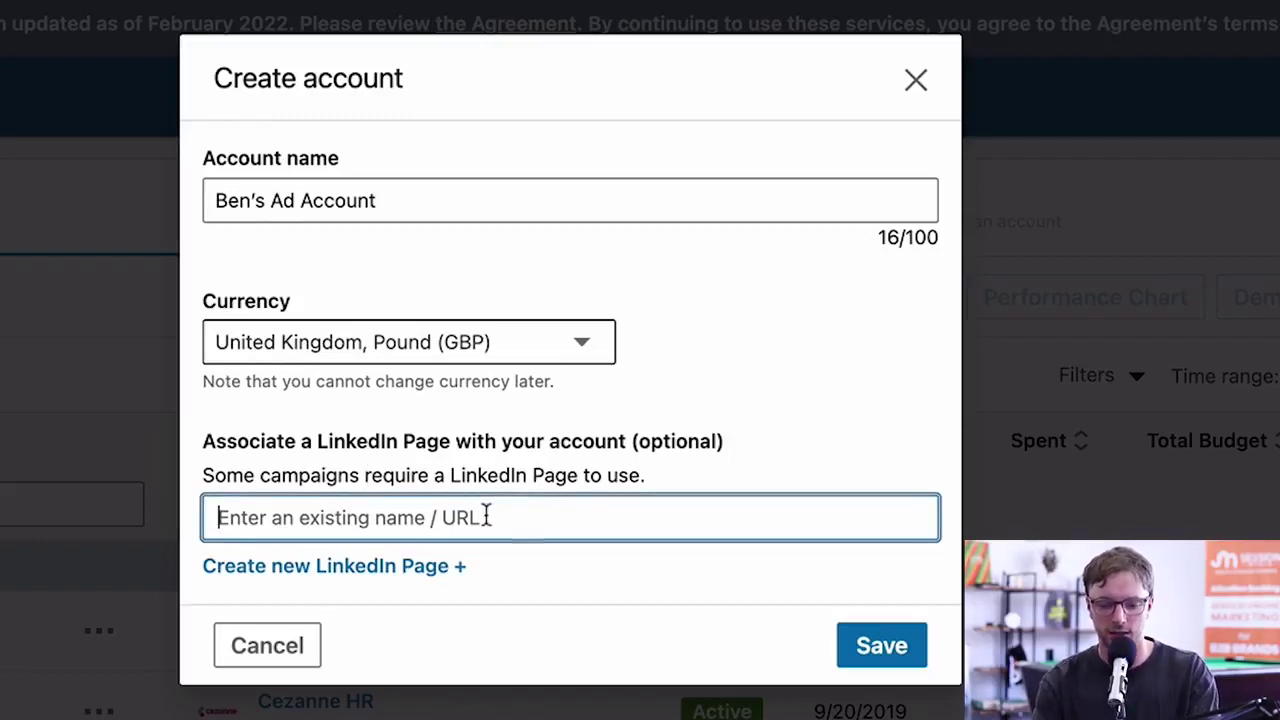
text(sess)
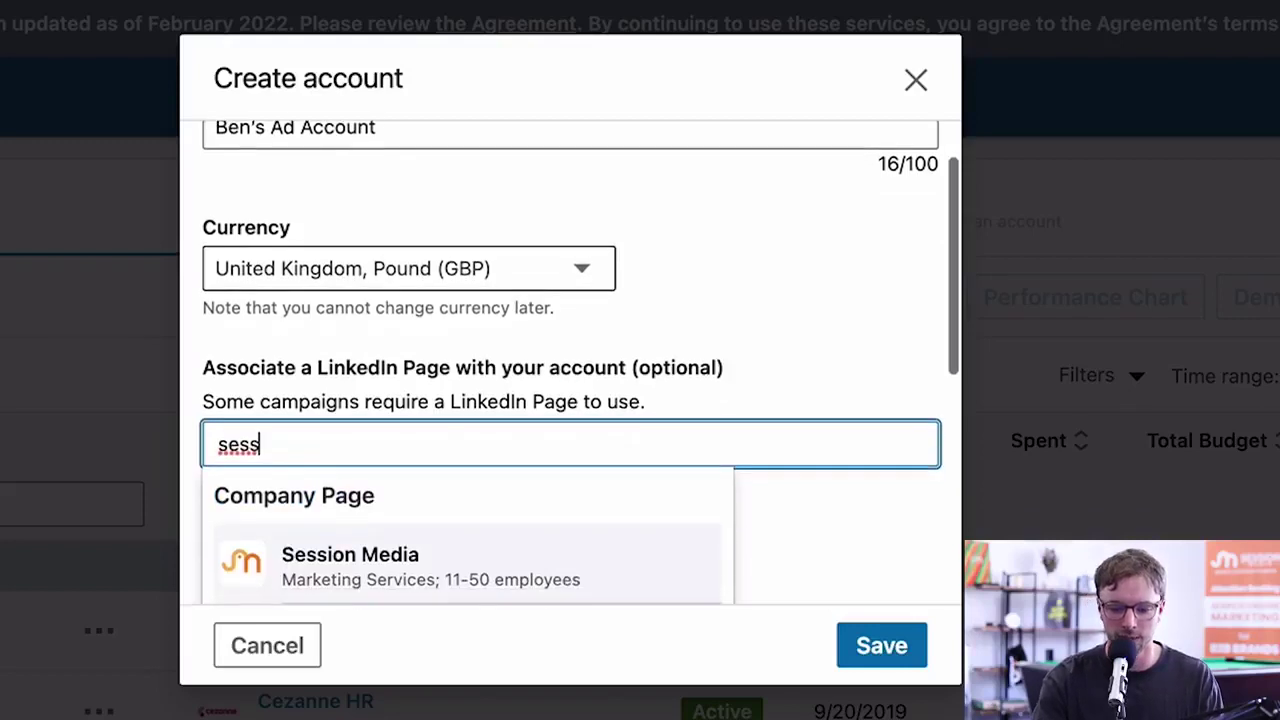
click(350, 463)
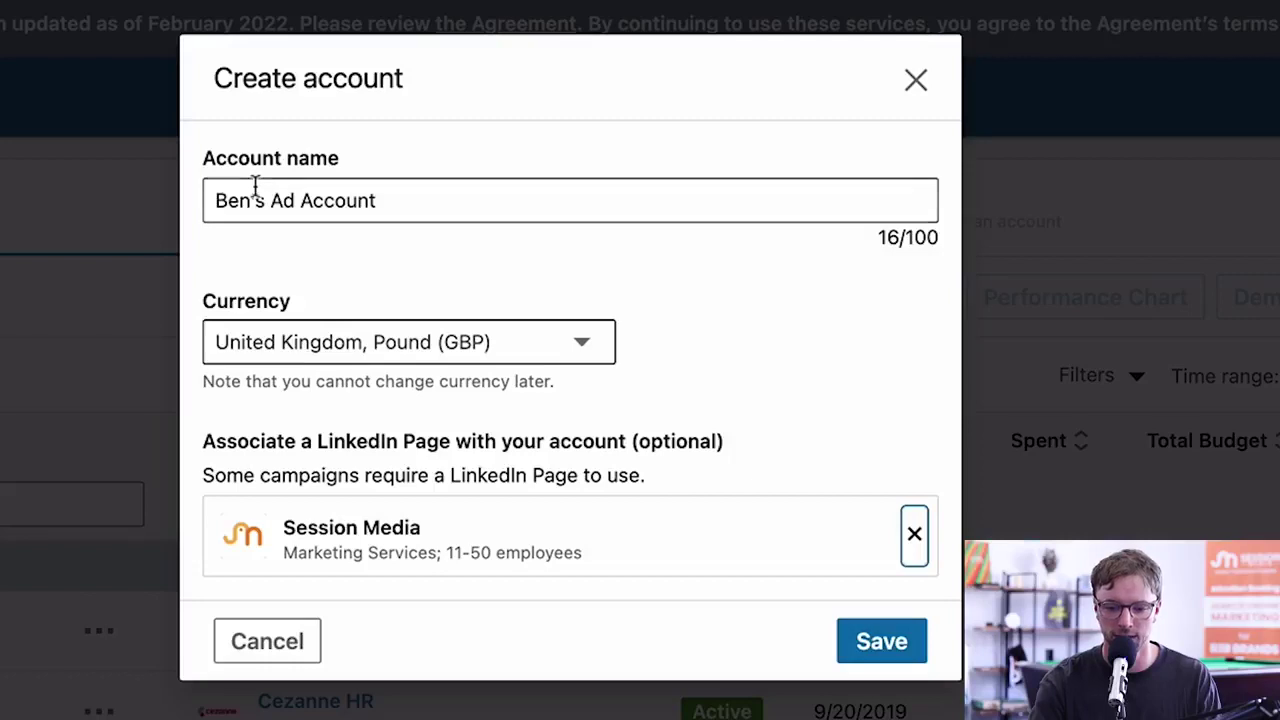
Step: Append "- Test" to the ad account's name and save the account
click(417, 203)
text(- Test)
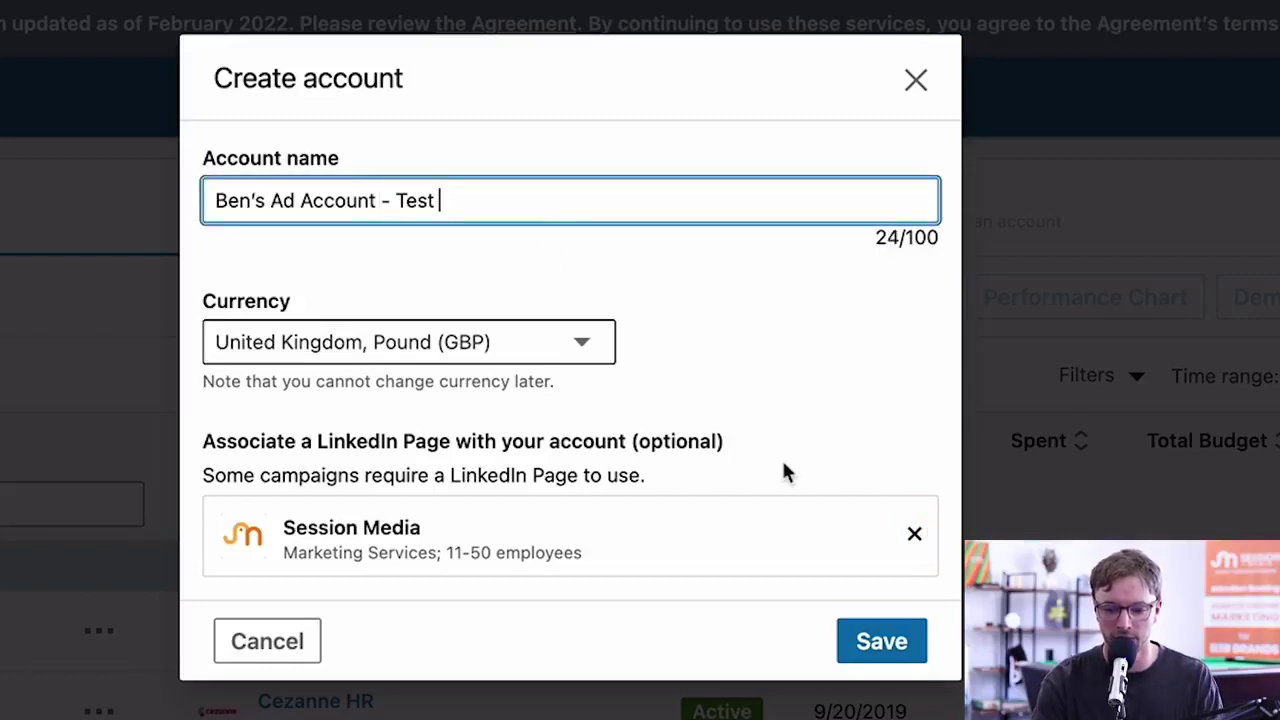
click(861, 655)
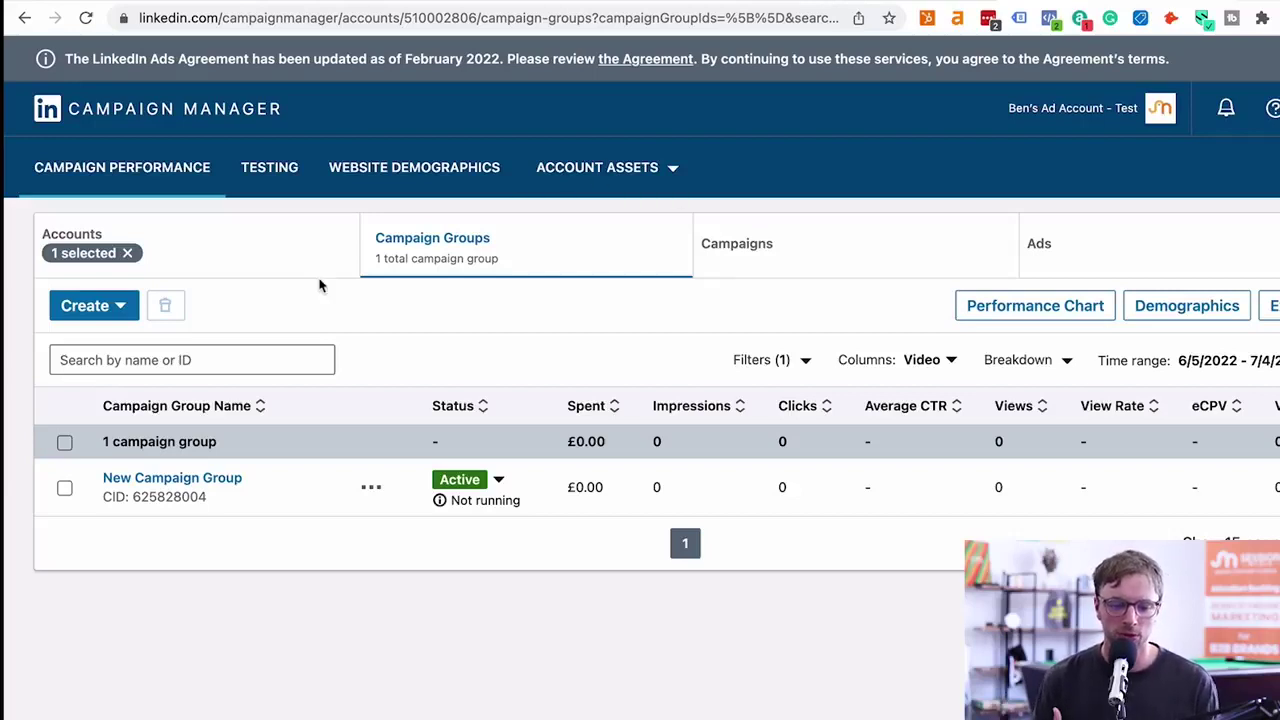
Step: Start a new campaign group in the account and name it "ABM - Test"
click(100, 313)
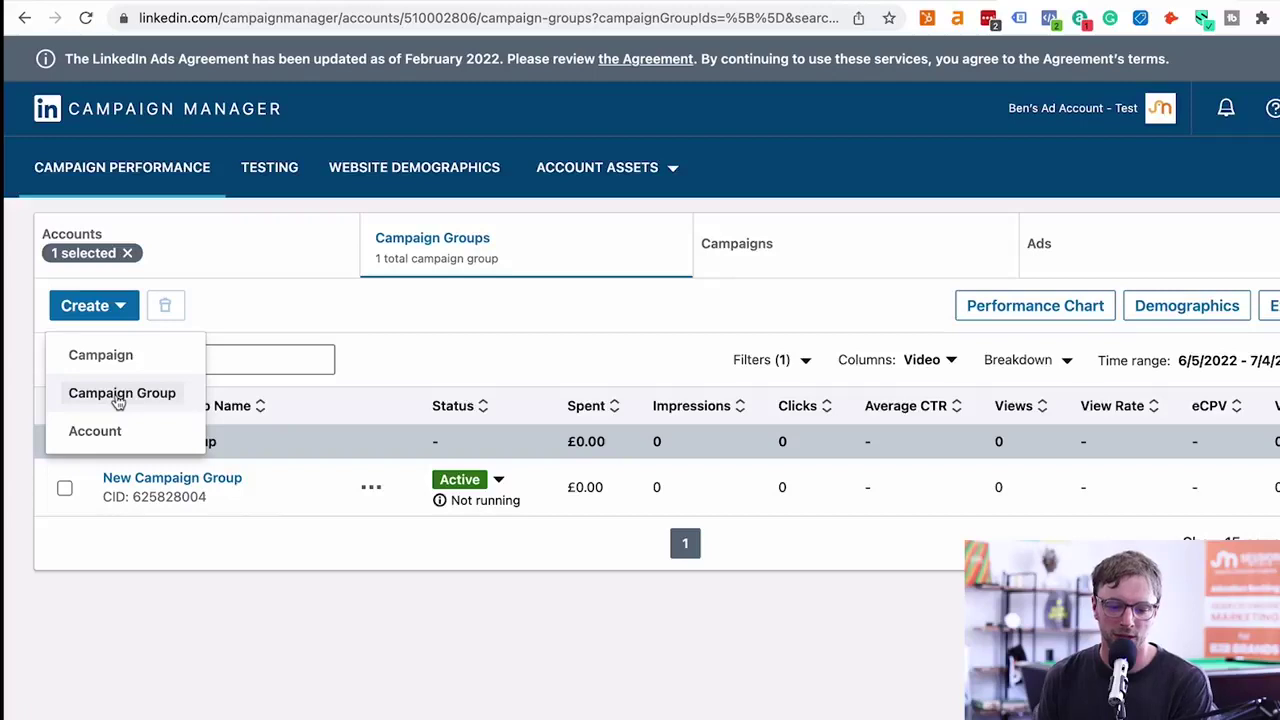
click(156, 358)
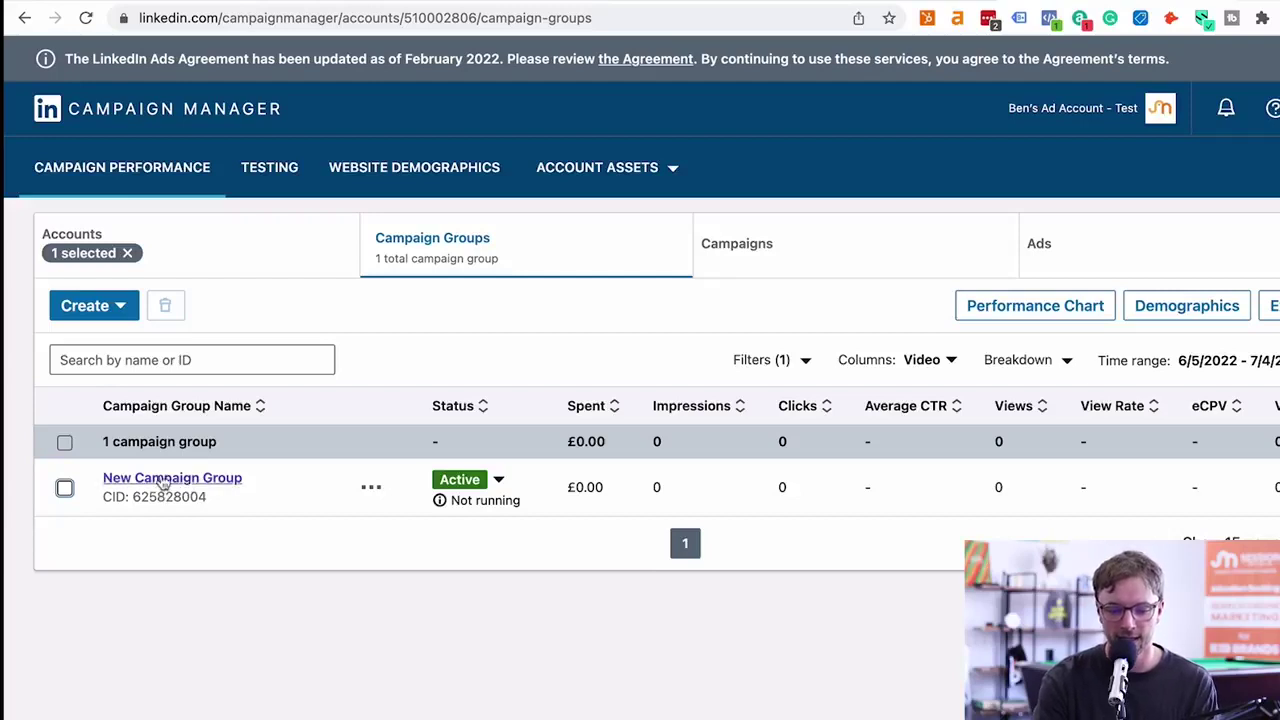
click(105, 310)
click(118, 398)
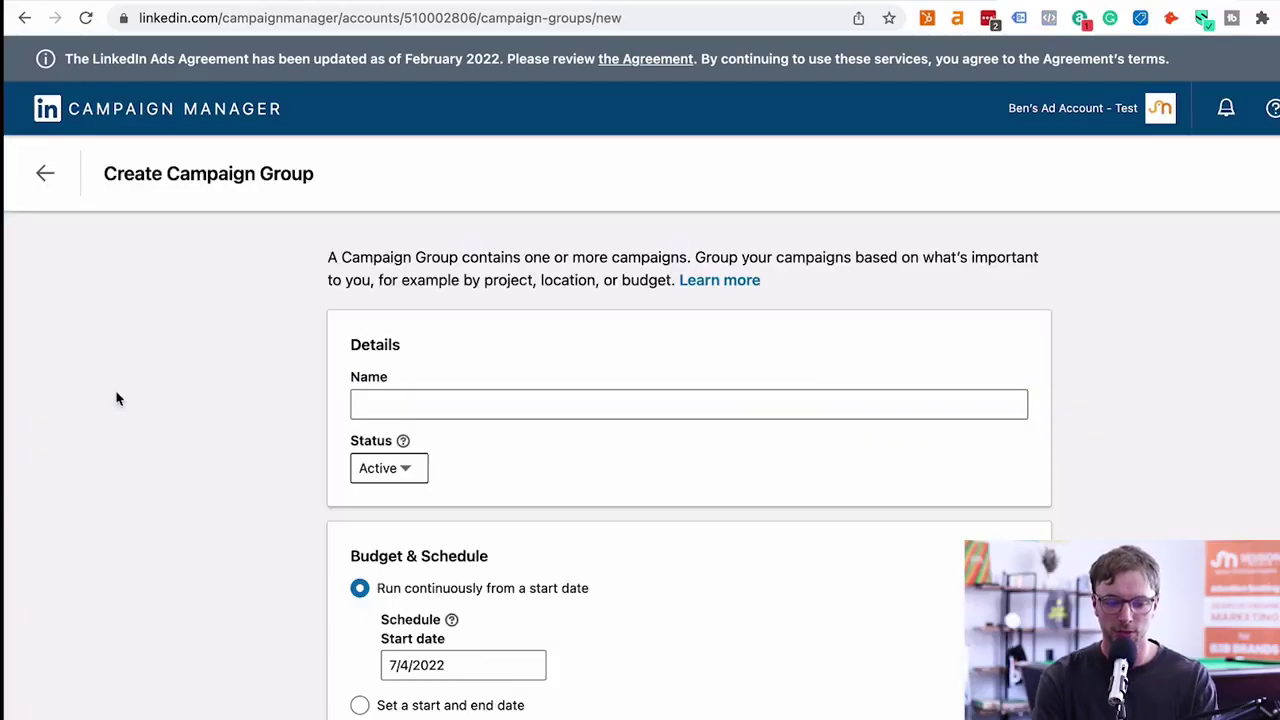
click(400, 400)
text(AMB)
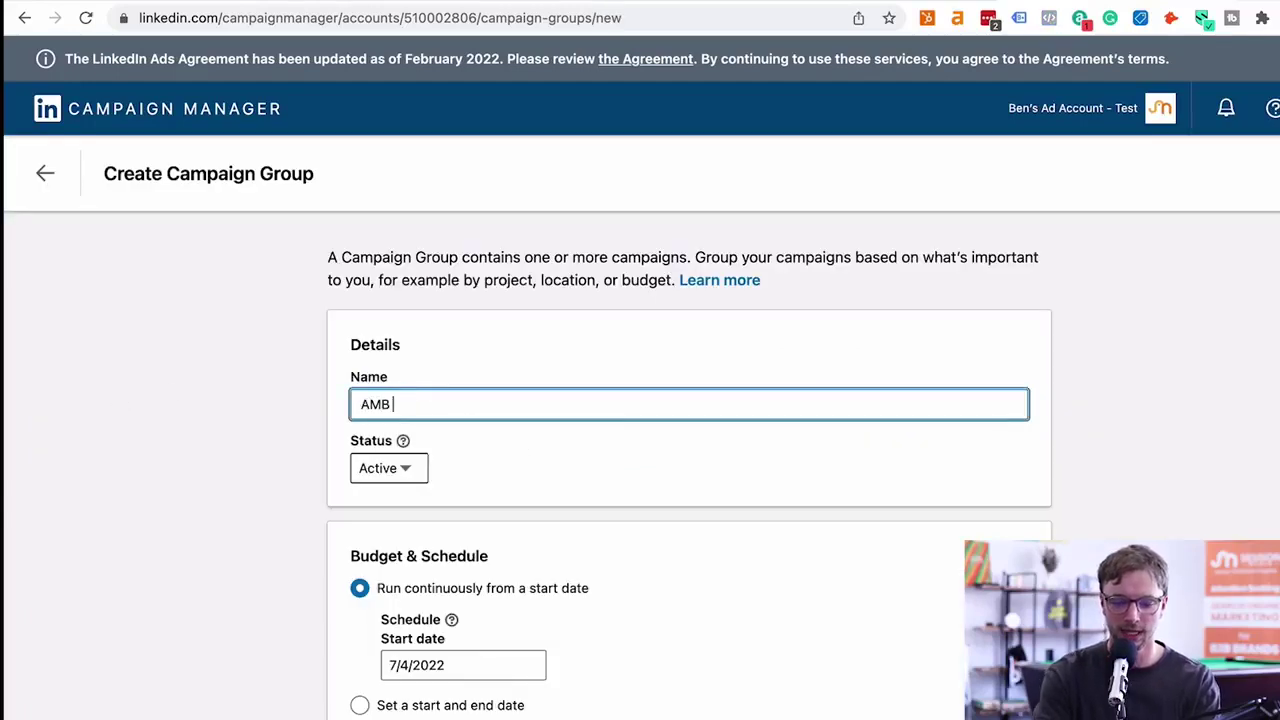
key(BackSpace)
key(BackSpace)
text(BM - Test)
Step: Keep the group running continuously from the 7/4/2022 start date and save the campaign group
scroll(522, 430, down, 1)
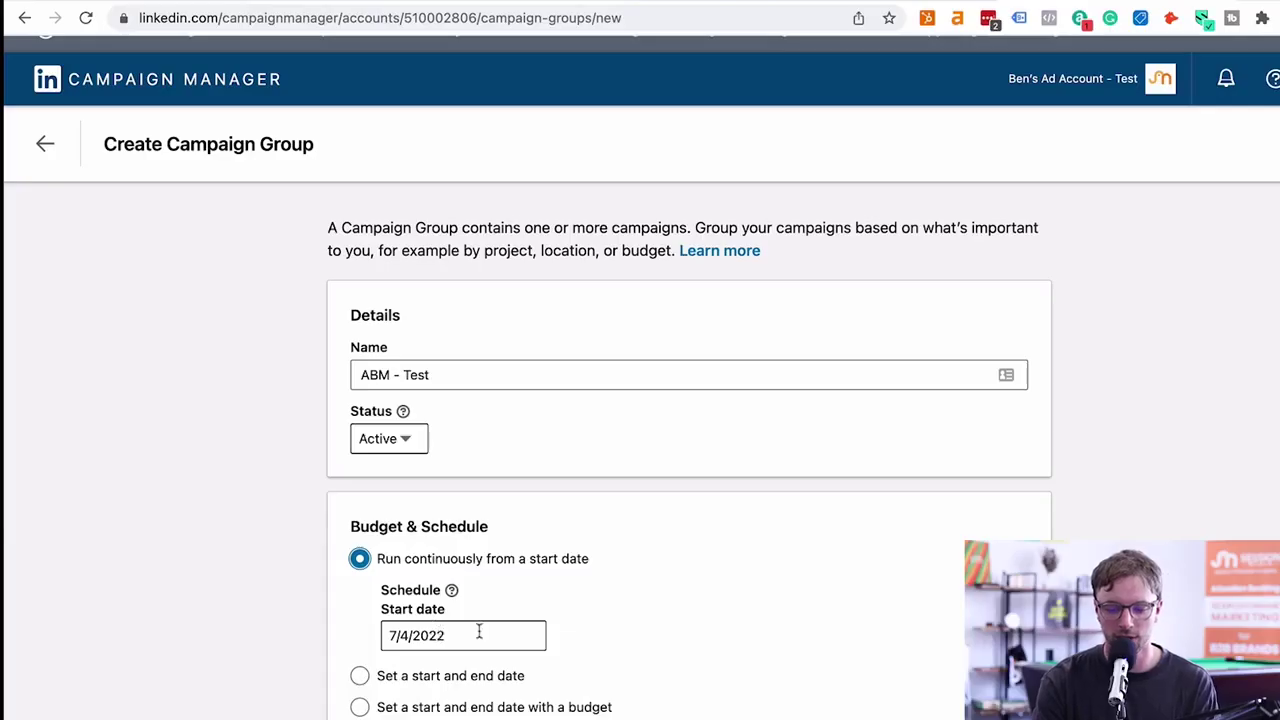
click(443, 627)
click(300, 607)
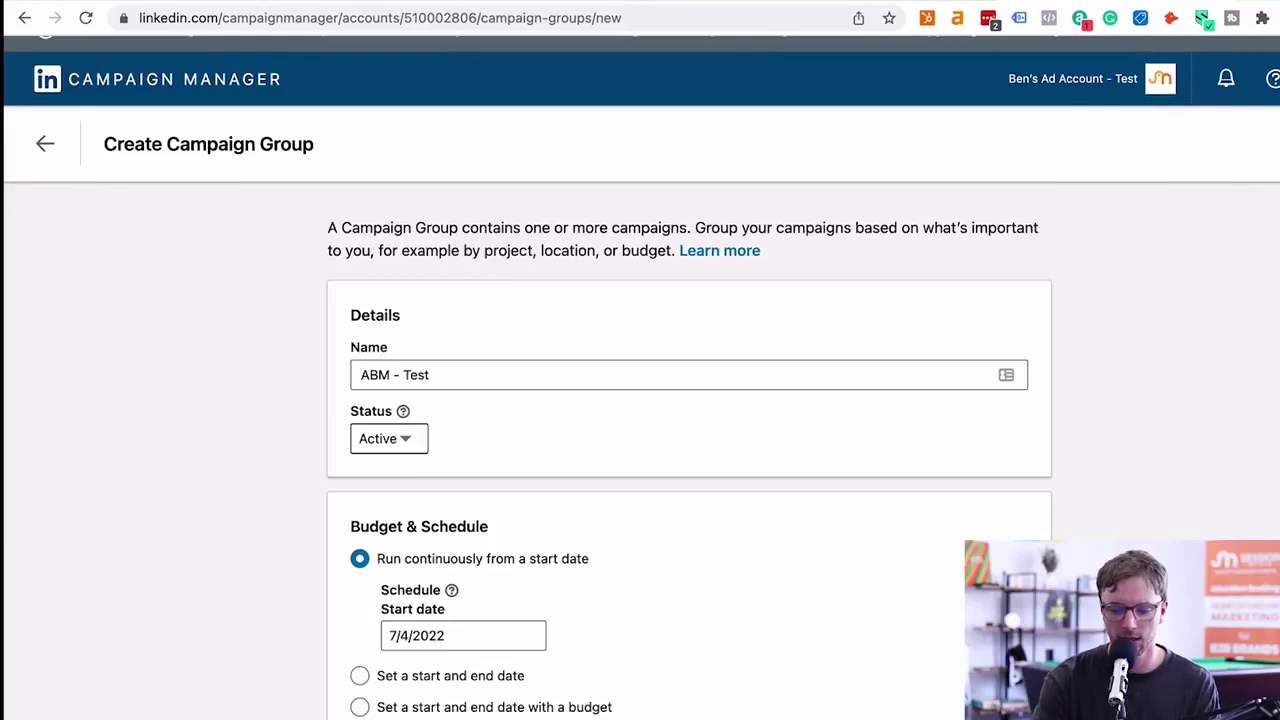
key(Return)
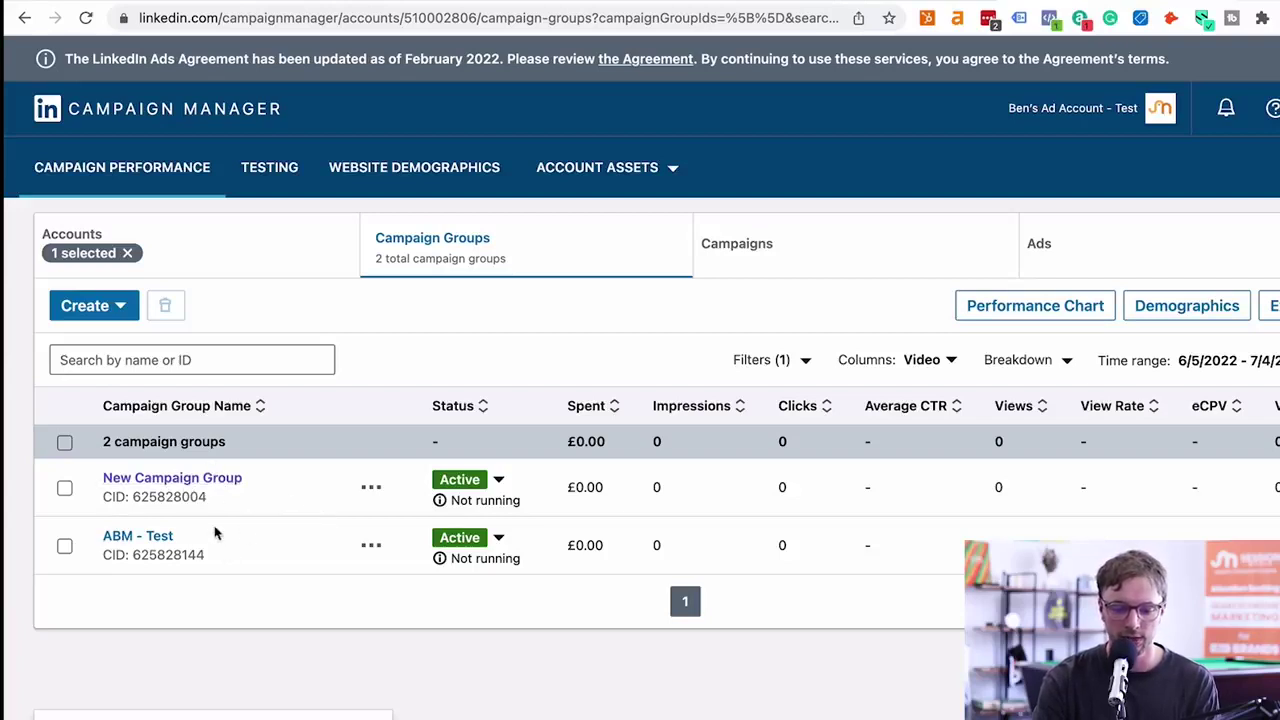
Step: Open the ABM - Test campaign group and start a new campaign inside it
click(140, 537)
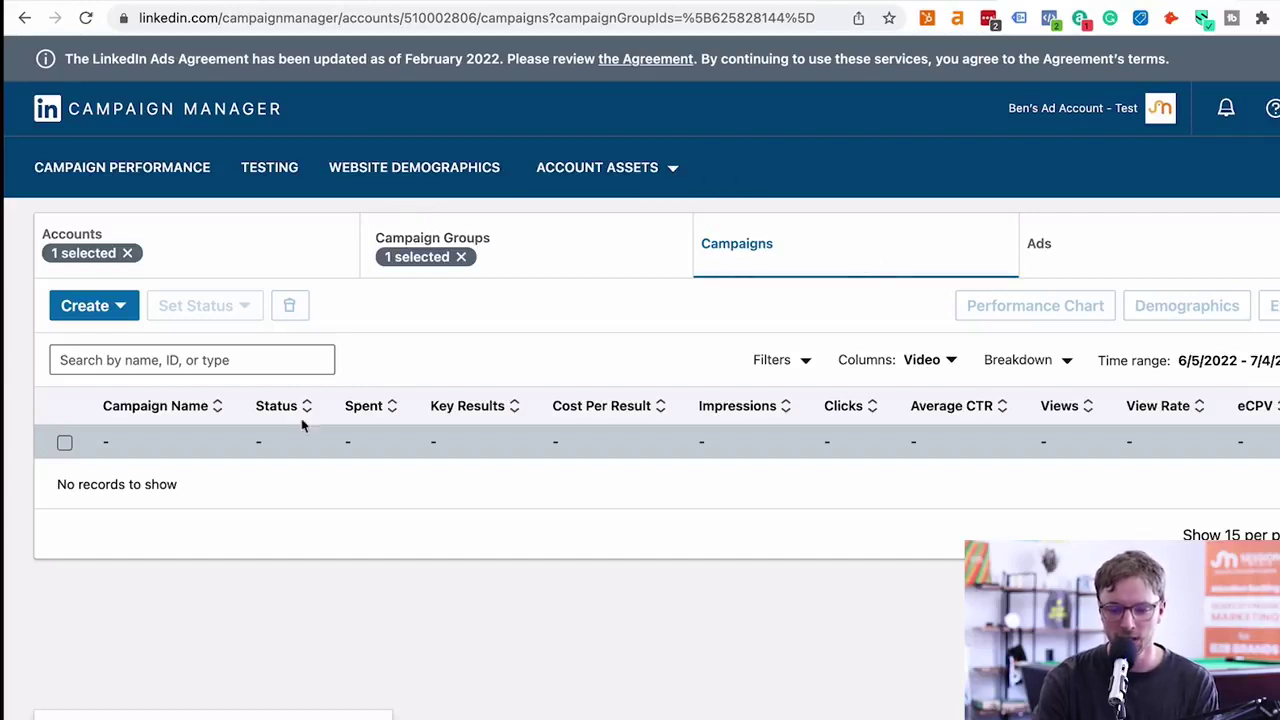
click(94, 316)
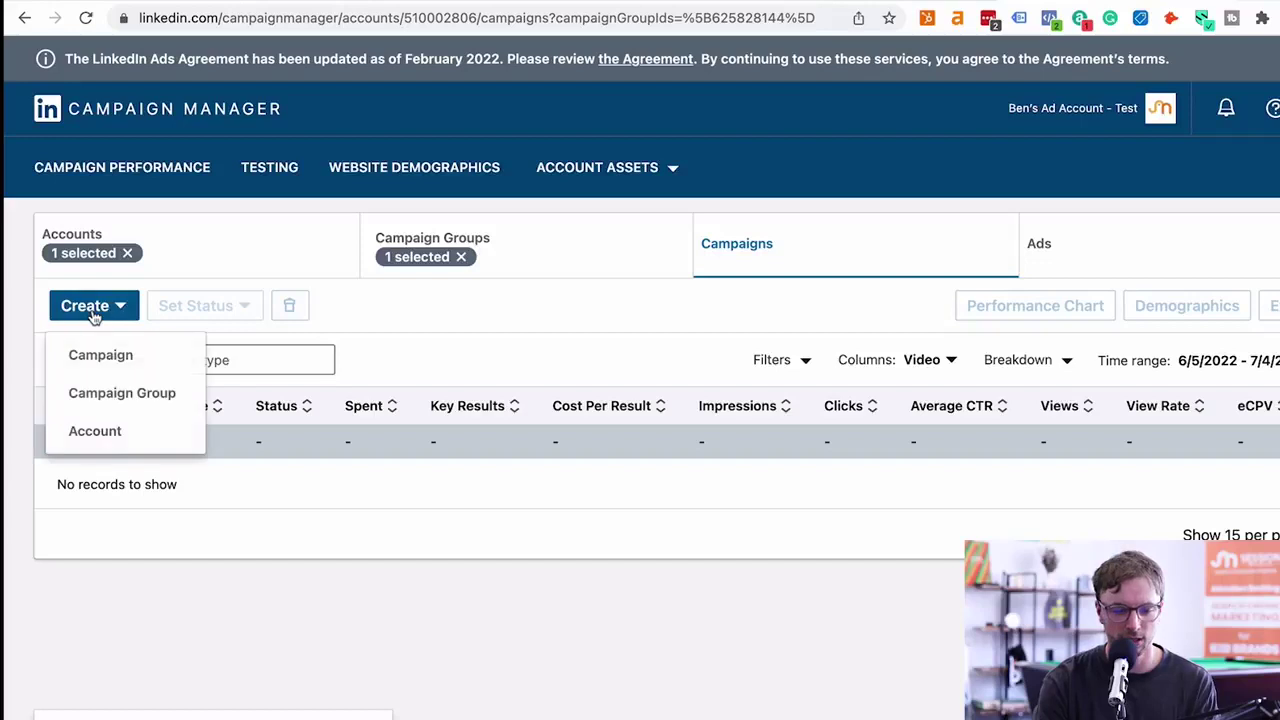
click(100, 357)
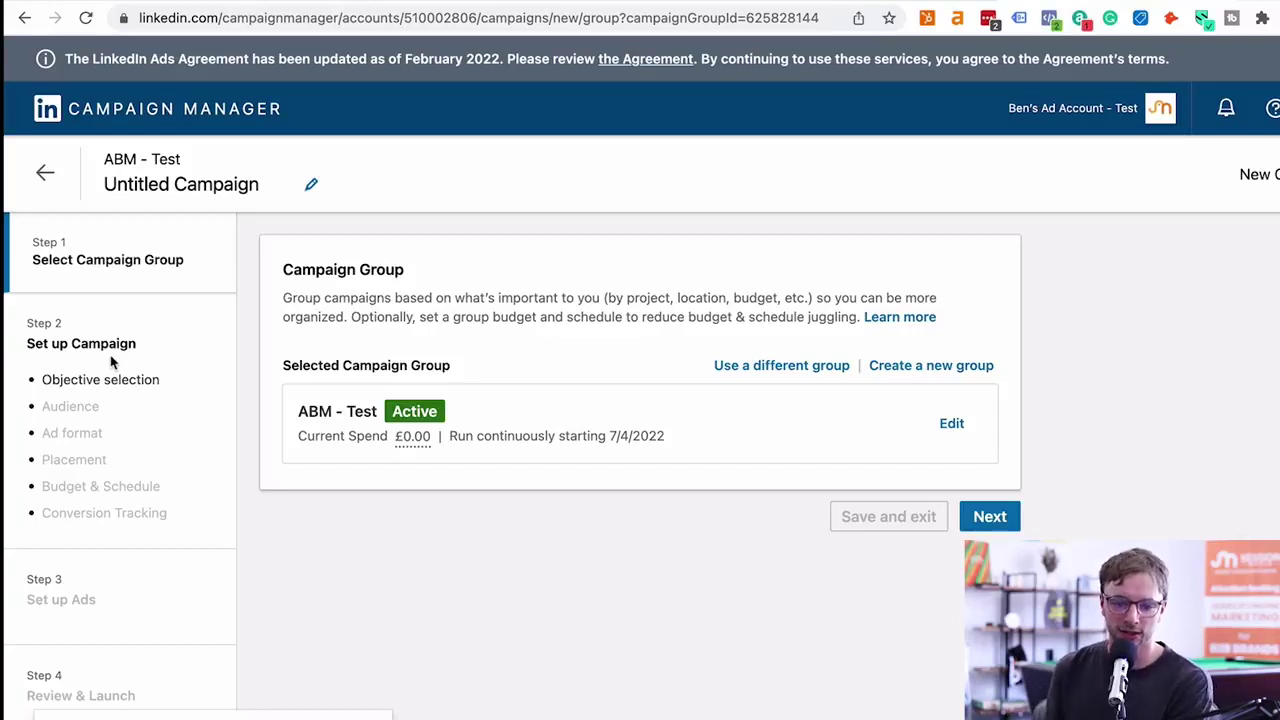
Step: Rename the untitled campaign to "Campaign Test"
click(310, 186)
text(Campaign T)
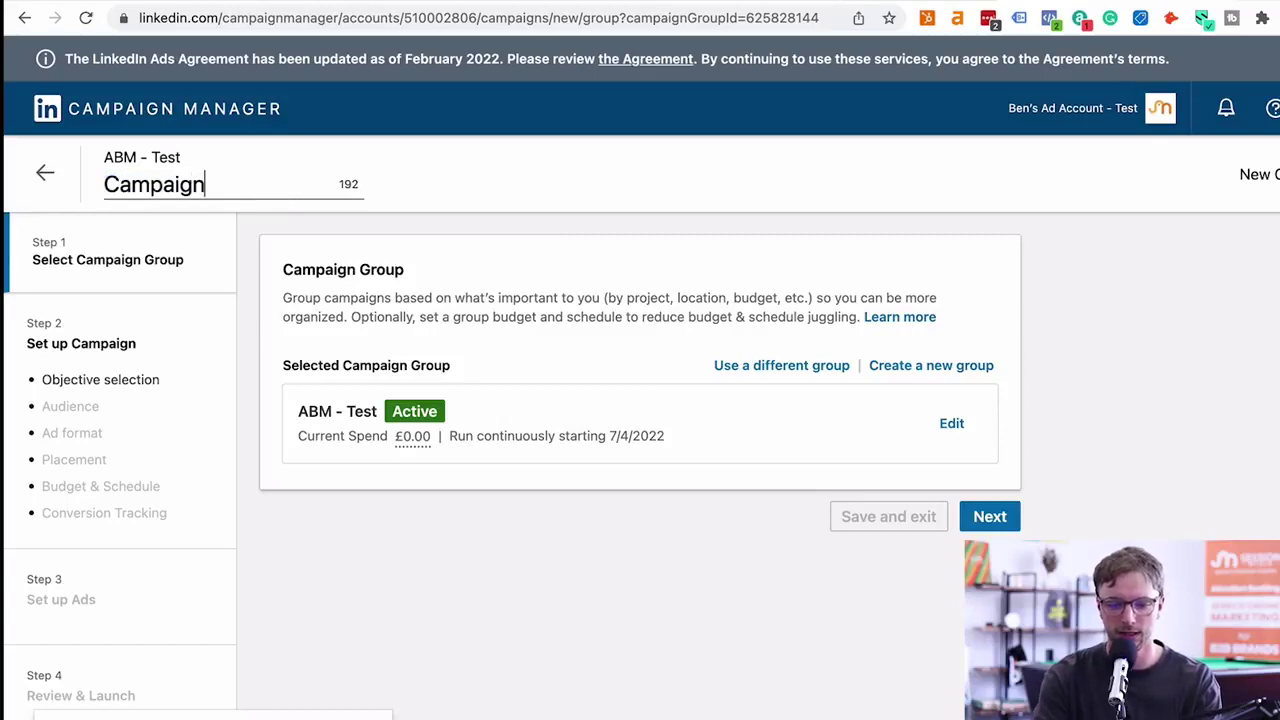
text(est)
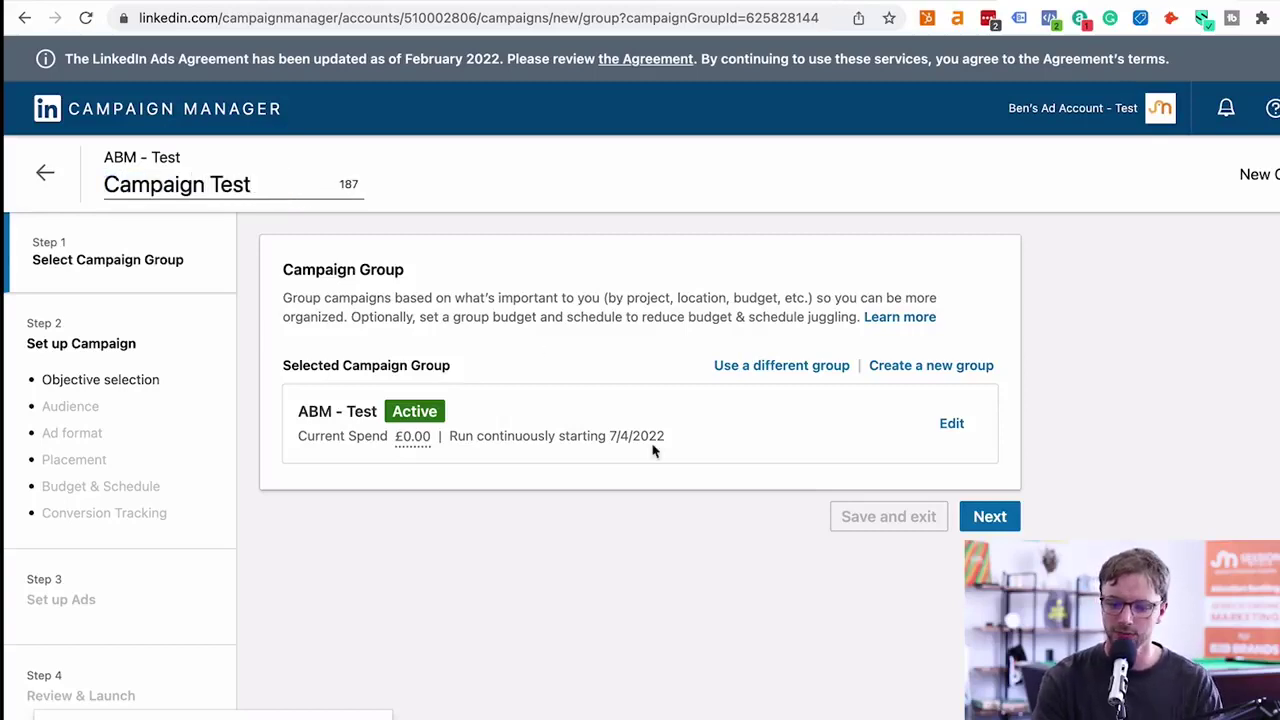
key(Return)
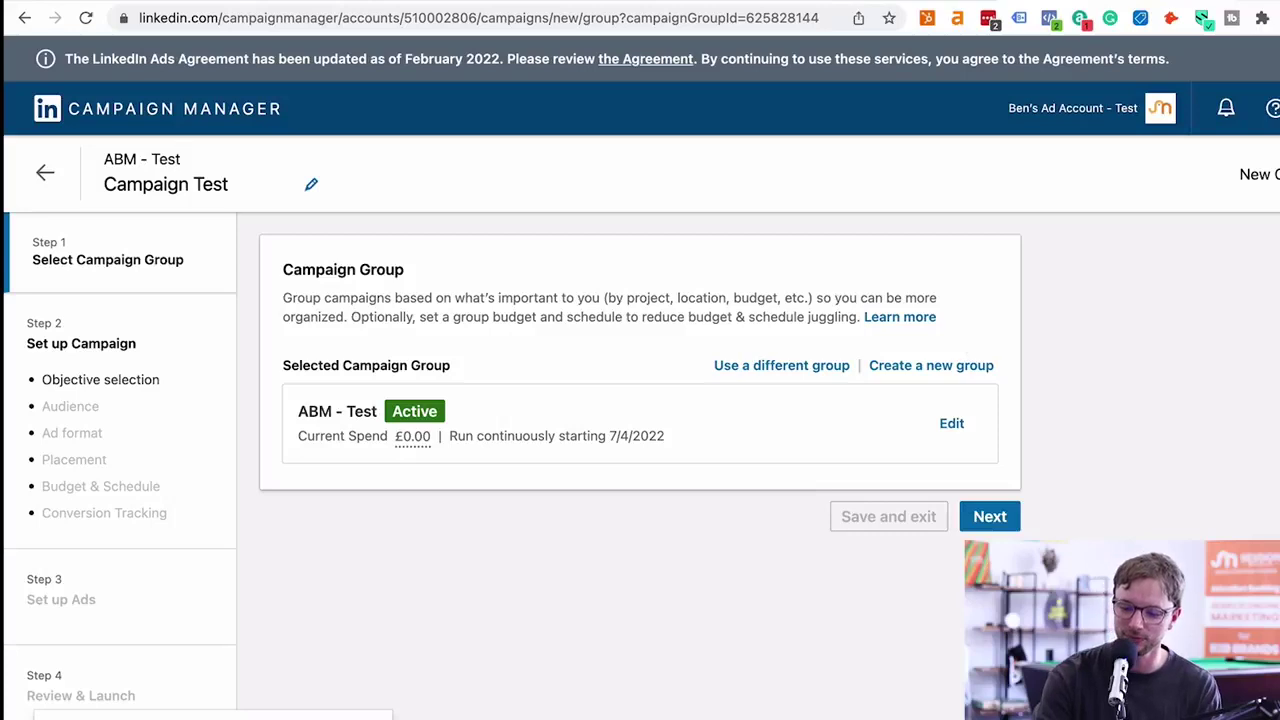
Step: Proceed with the selected campaign group and choose Lead generation as the campaign objective
click(988, 517)
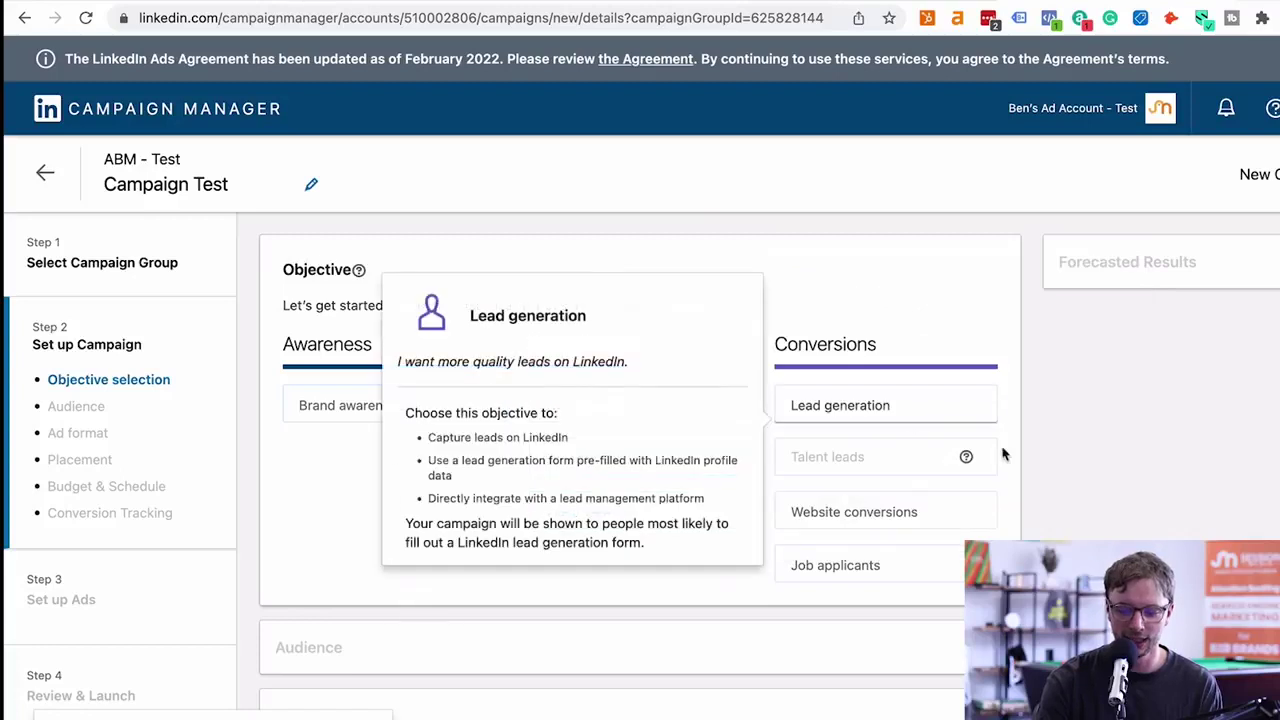
mouse_move(948, 568)
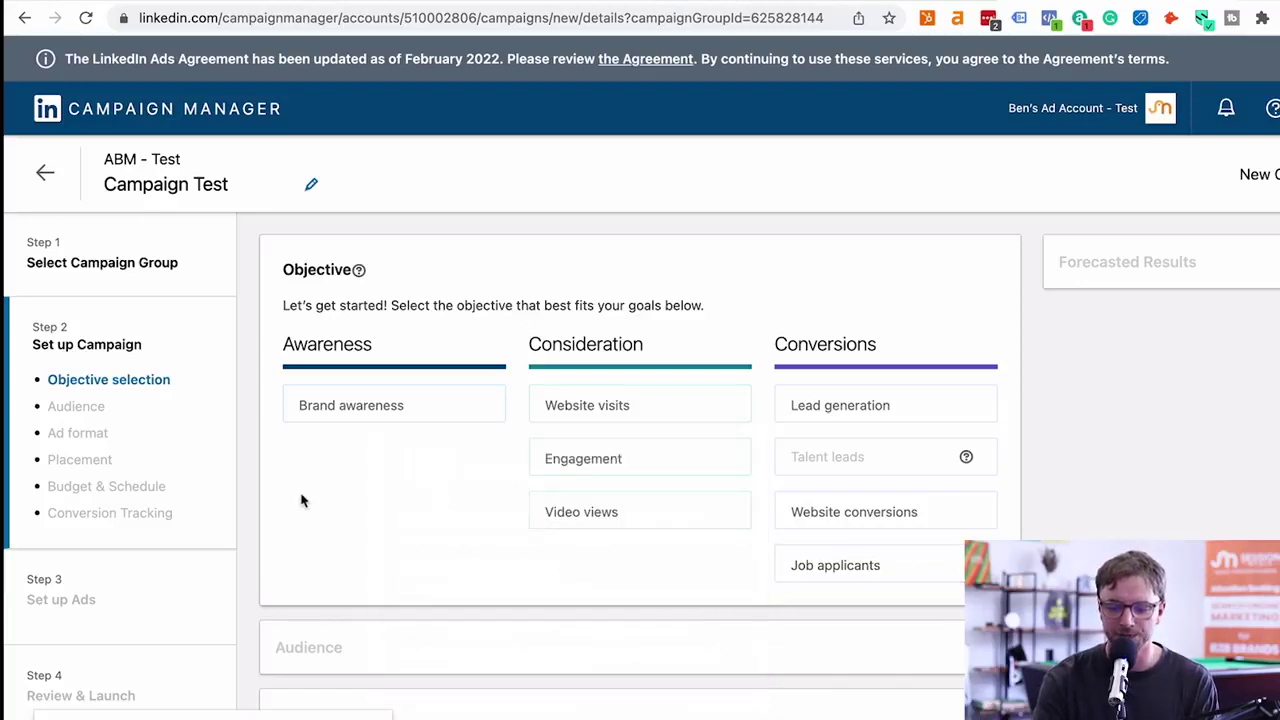
mouse_move(617, 510)
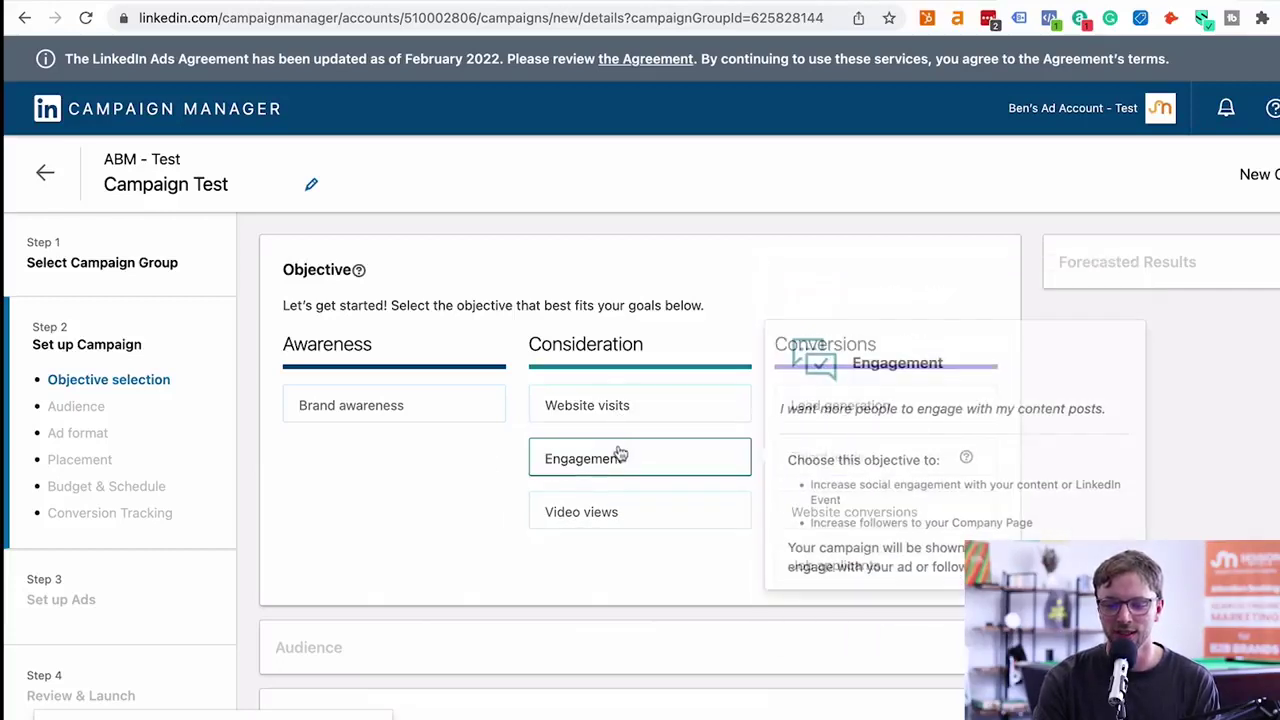
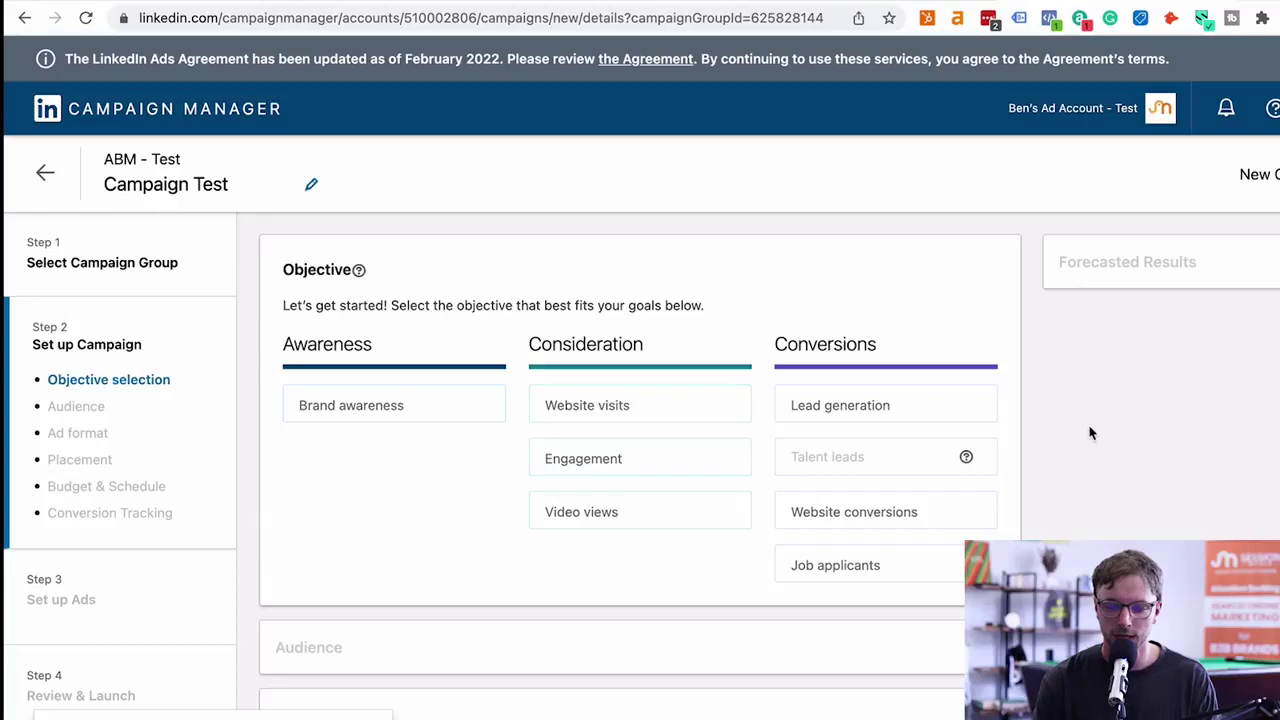
mouse_move(885, 405)
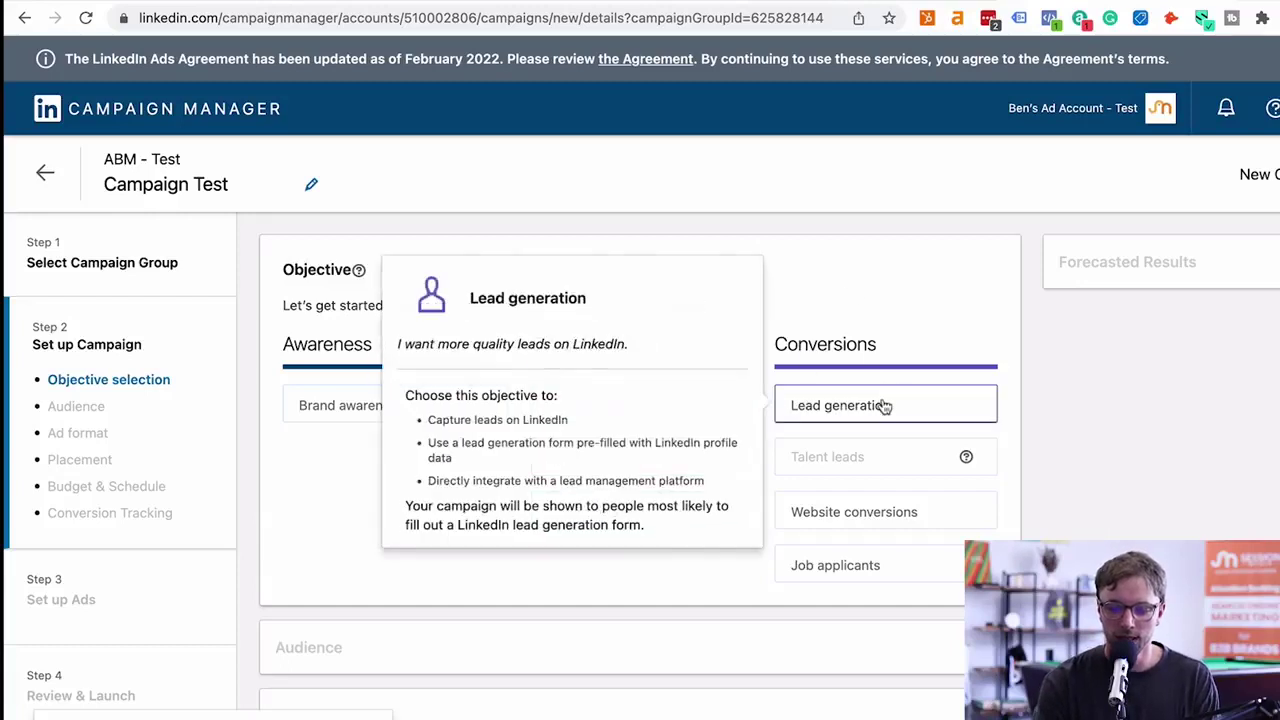
click(885, 407)
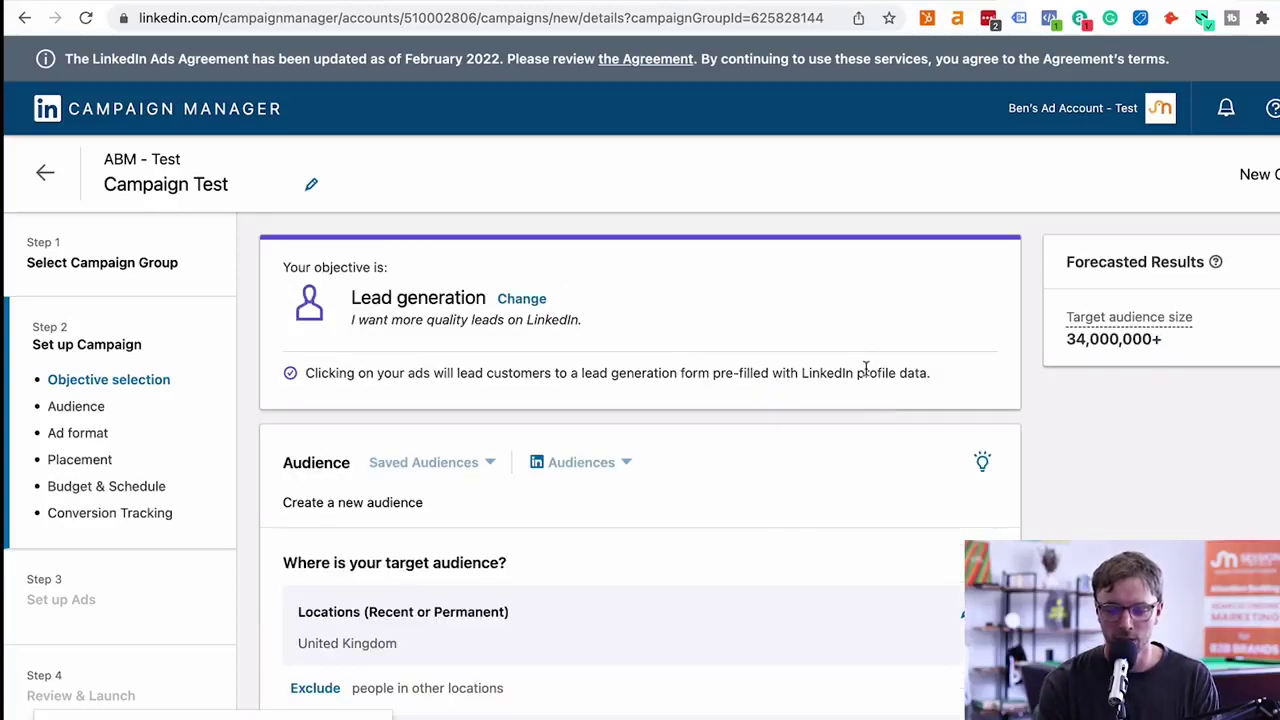
scroll(749, 414, down, 2)
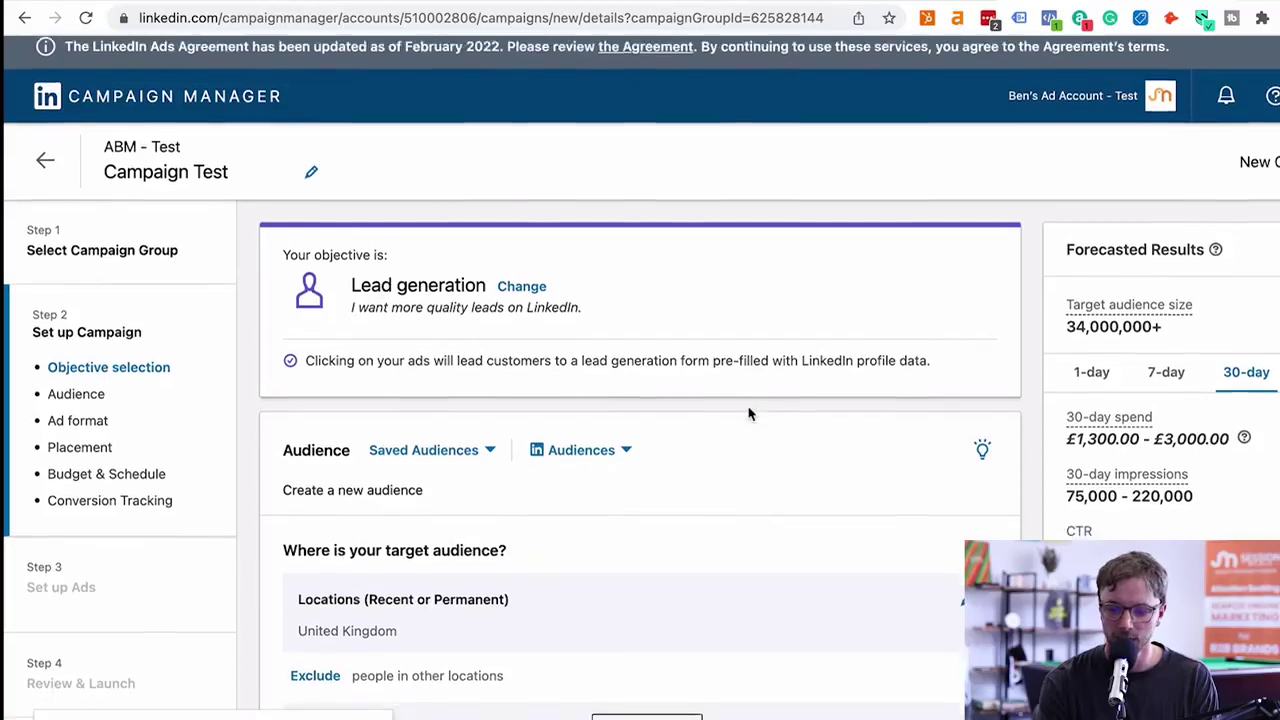
scroll(749, 414, down, 1)
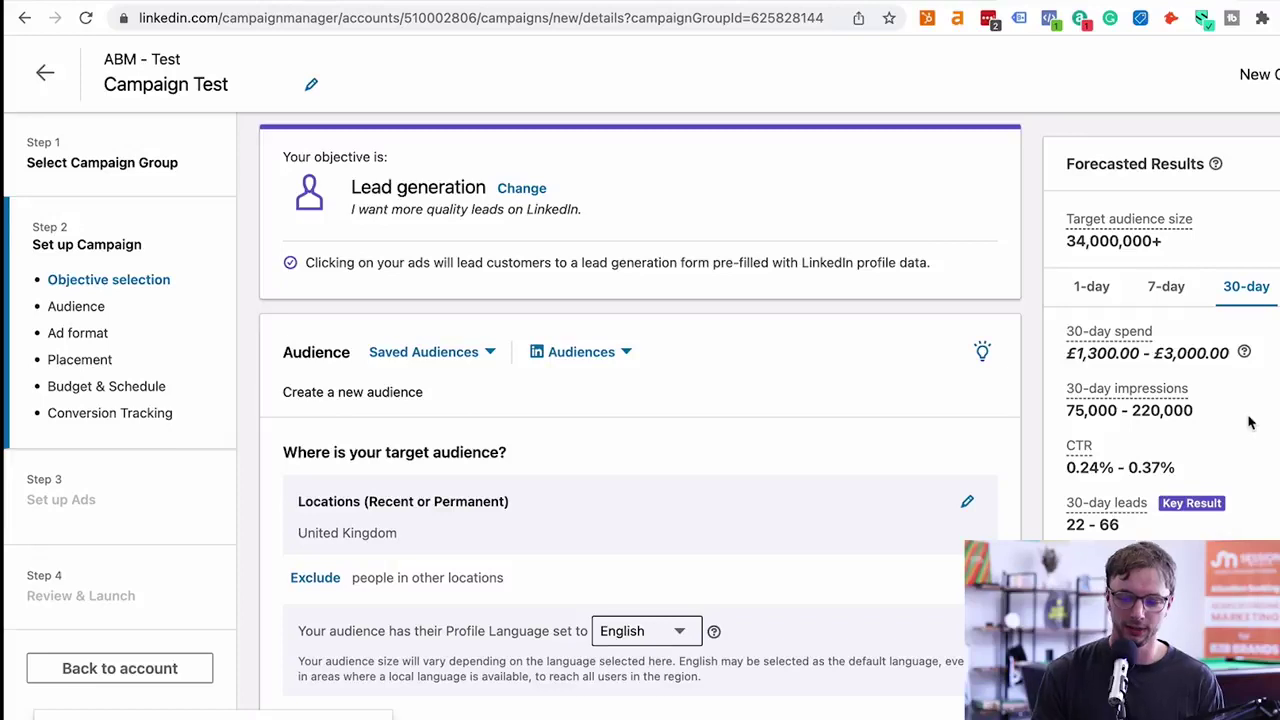
Step: Examine the audience section's location, profile language and target audience attribute options
scroll(703, 368, down, 2)
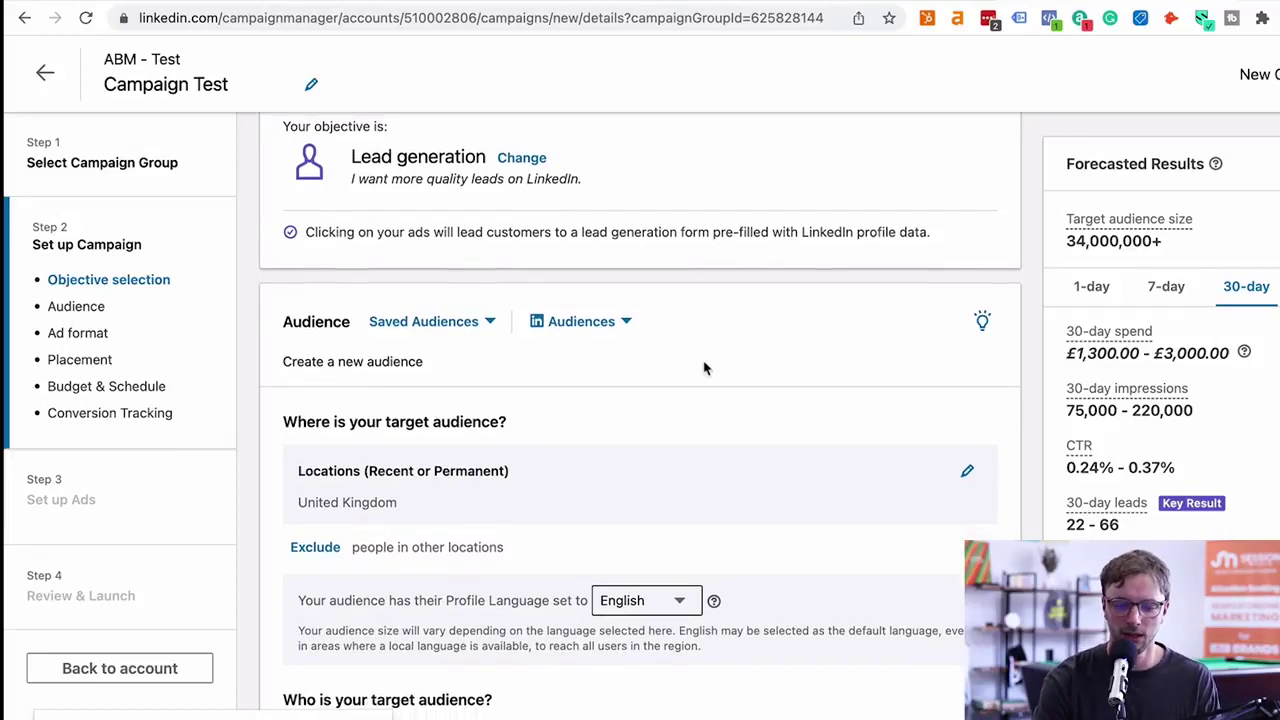
scroll(703, 368, down, 4)
scroll(708, 343, down, 1)
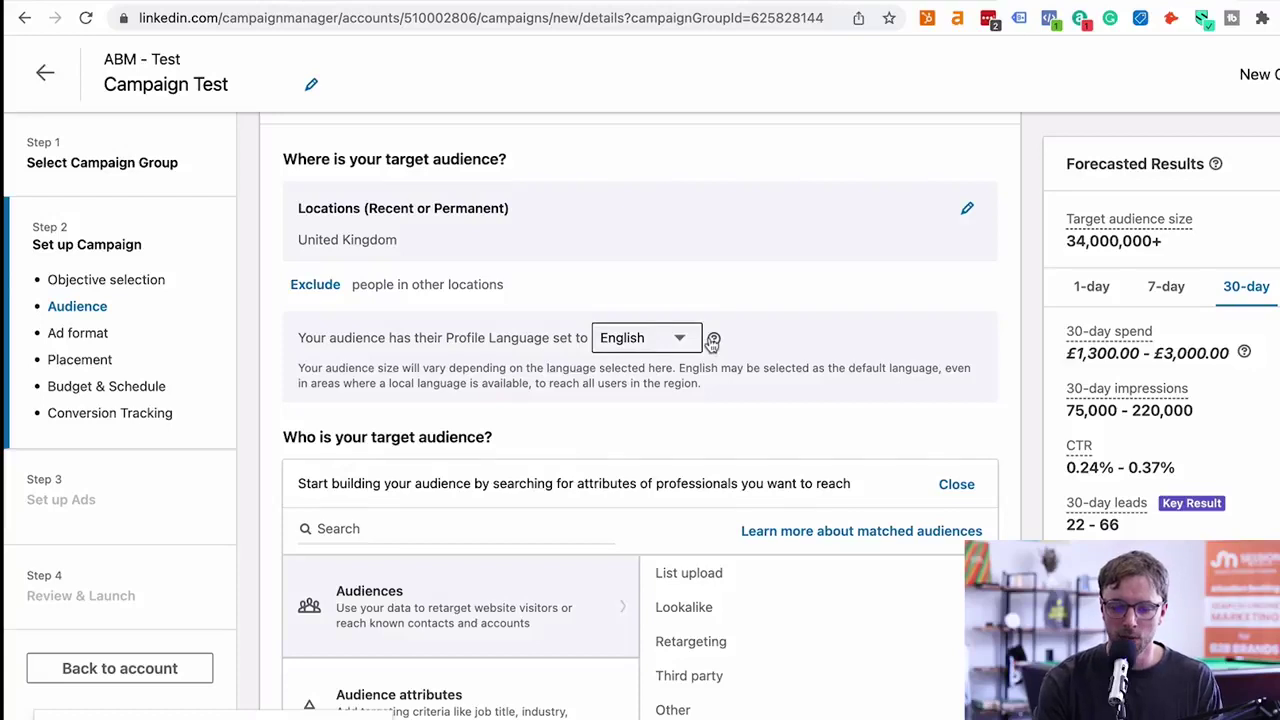
scroll(712, 341, down, 1)
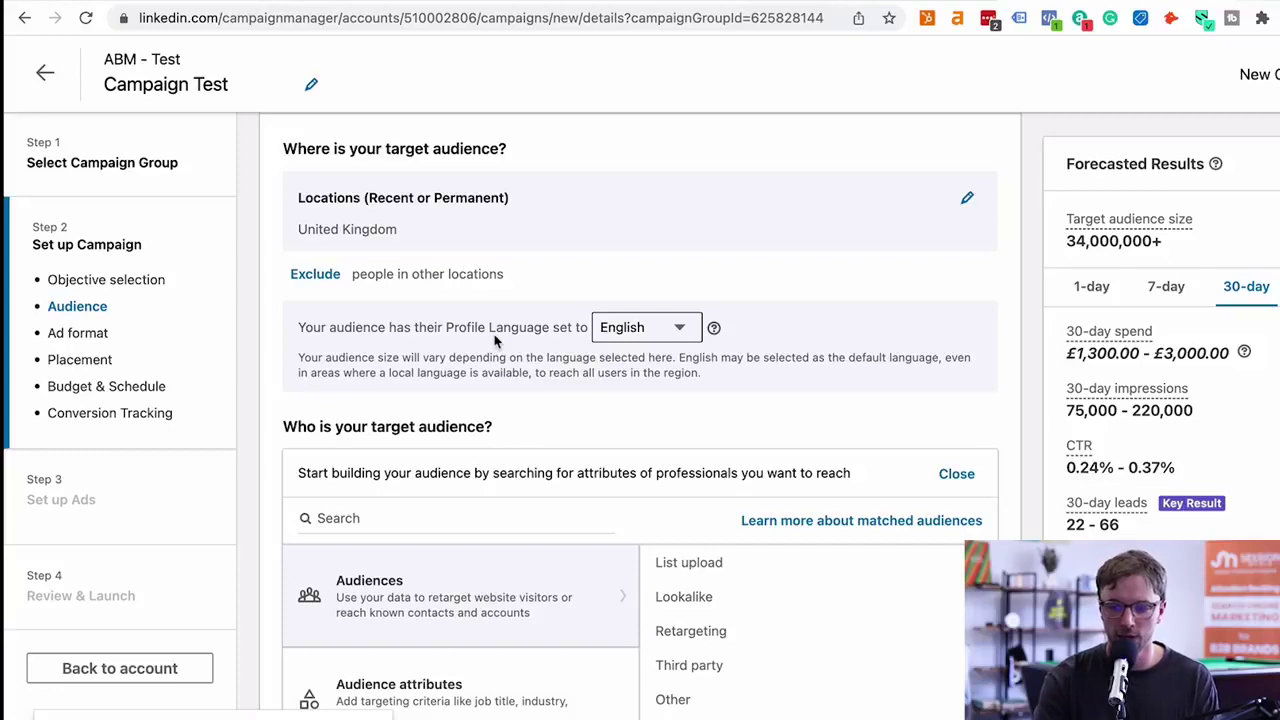
scroll(494, 341, down, 1)
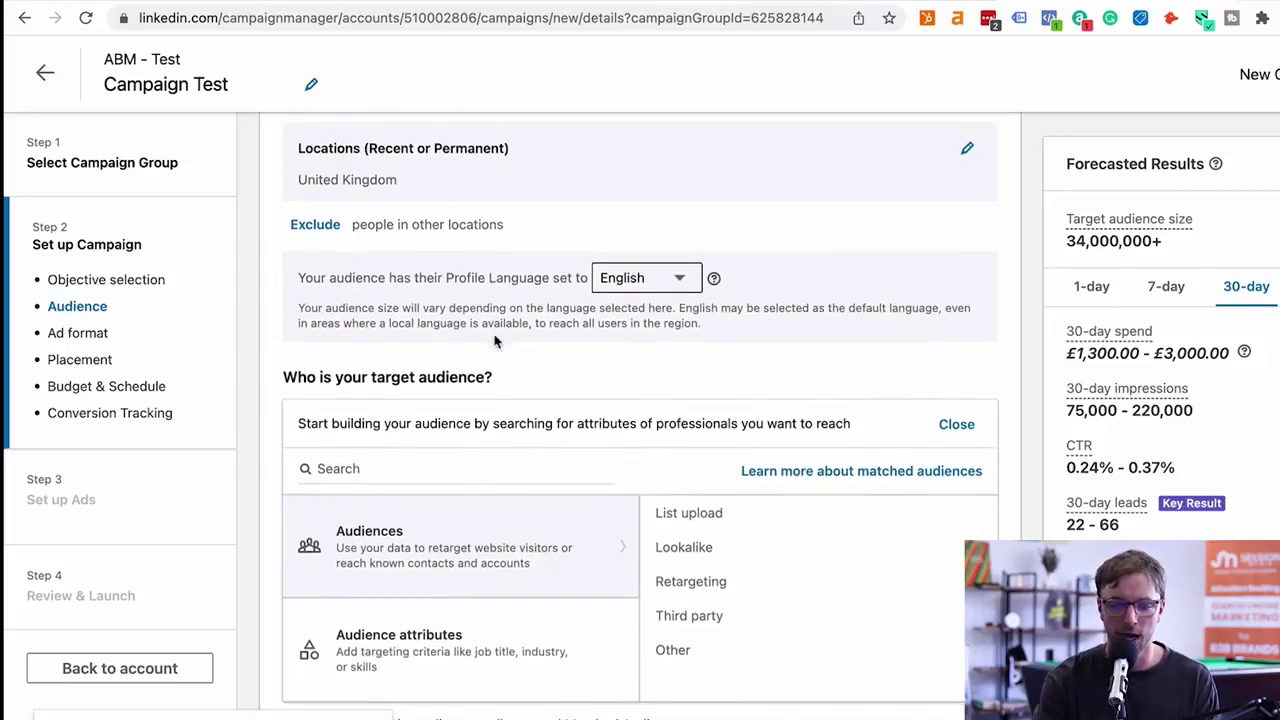
scroll(494, 341, down, 1)
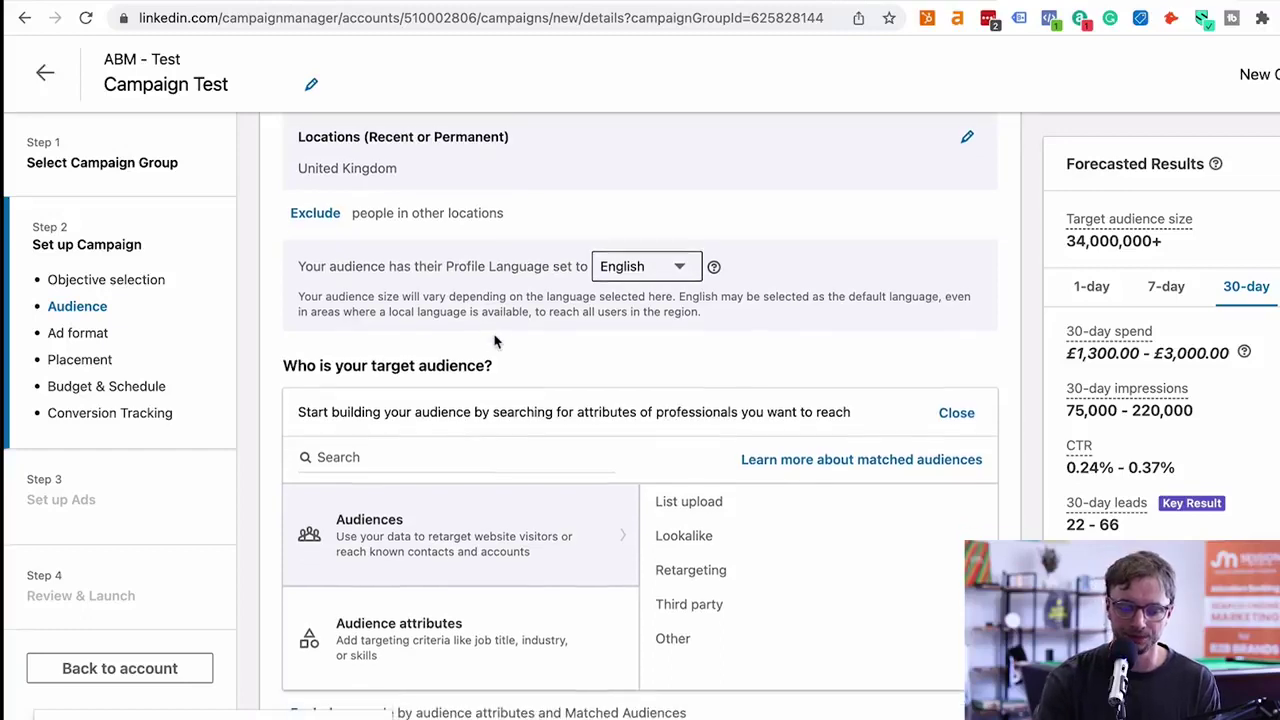
scroll(461, 455, down, 1)
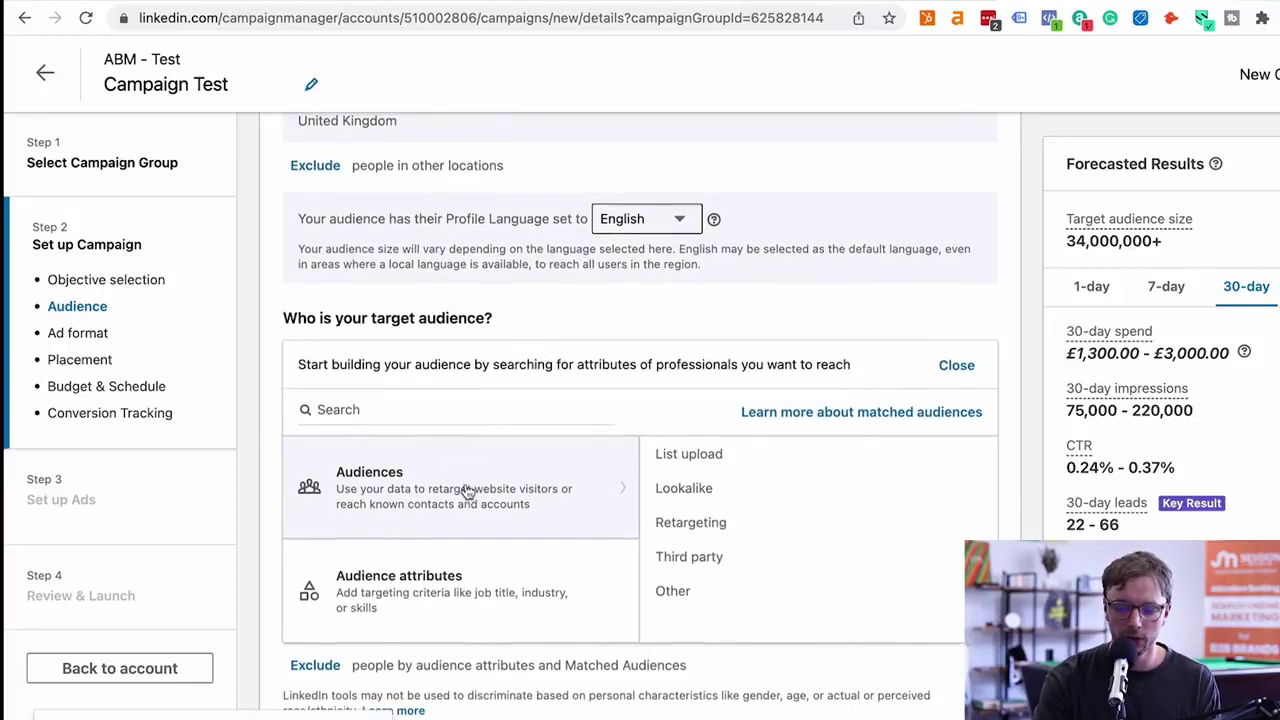
Step: Examine the Company Category options under the company audience attributes, then return to the company attribute list
mouse_move(463, 560)
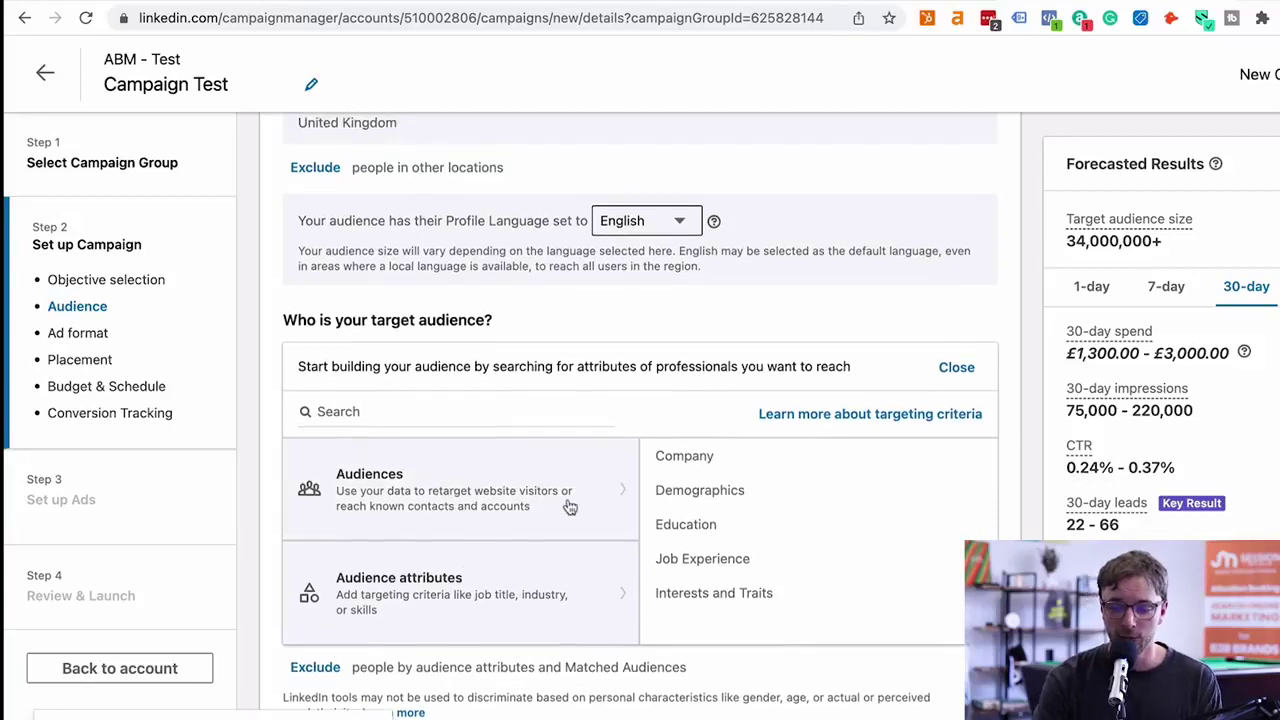
click(692, 456)
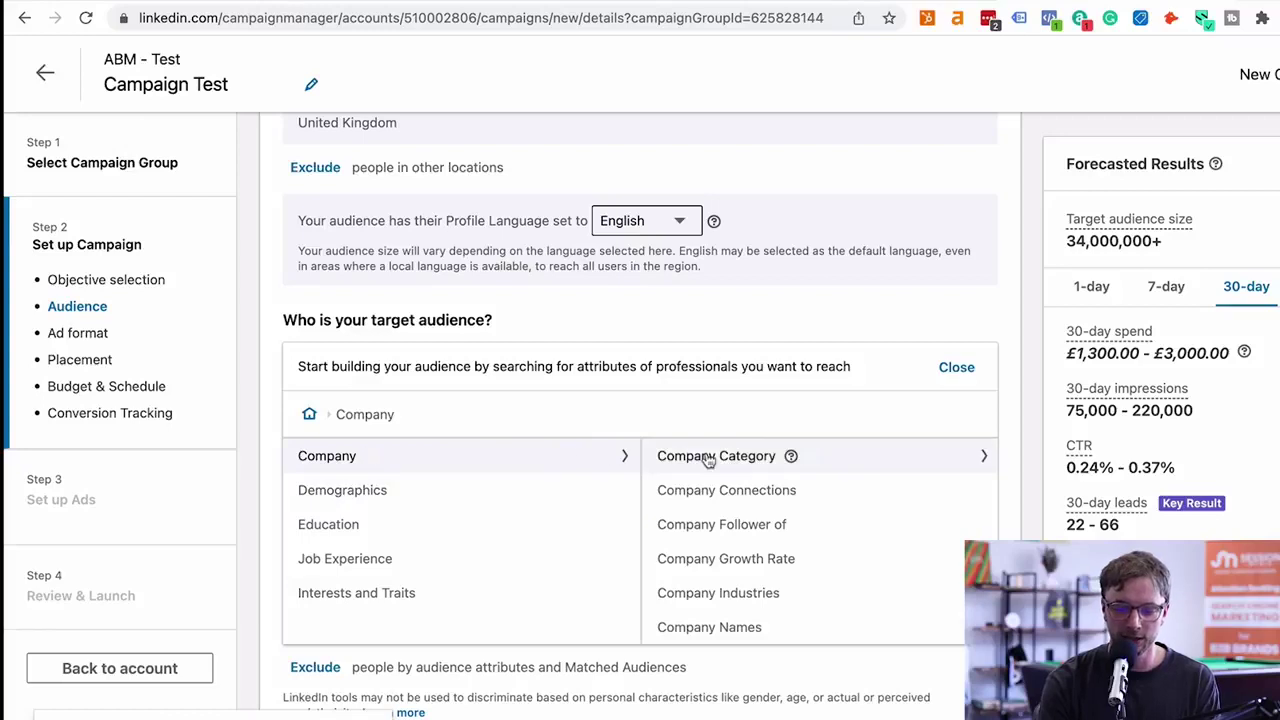
click(708, 457)
scroll(455, 530, down, 1)
scroll(448, 560, up, 1)
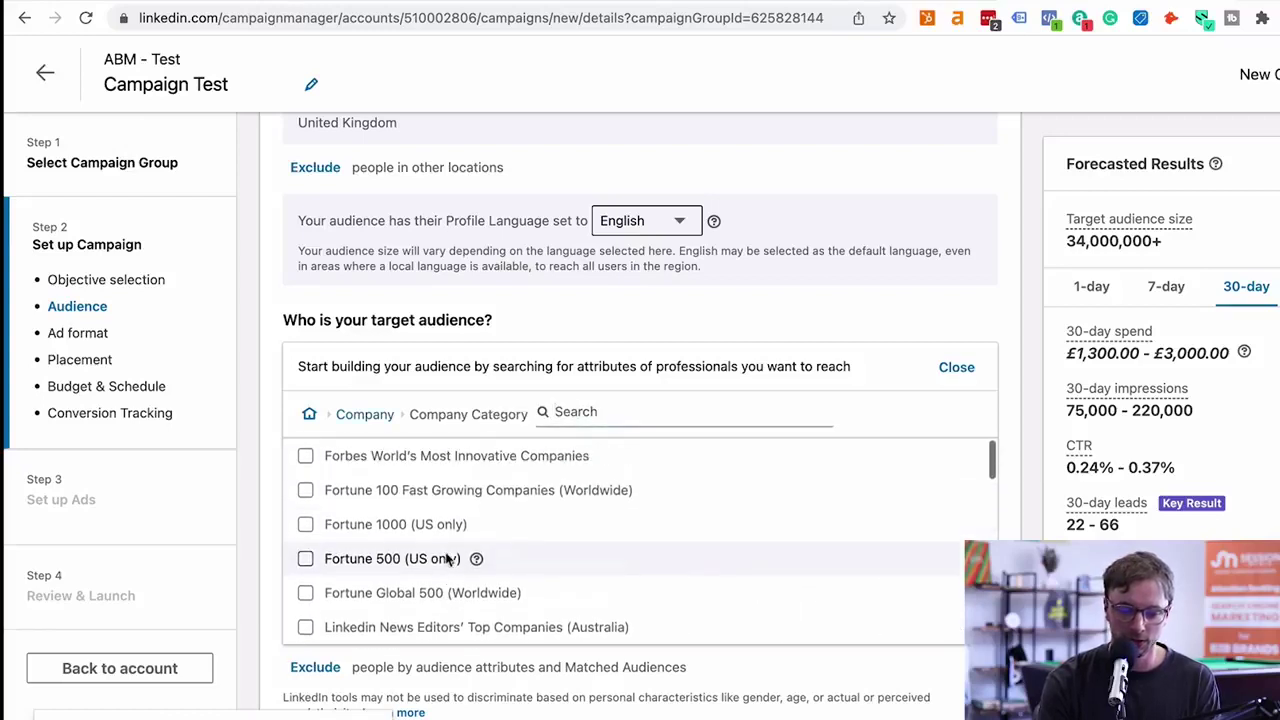
scroll(430, 537, down, 1)
scroll(437, 538, up, 1)
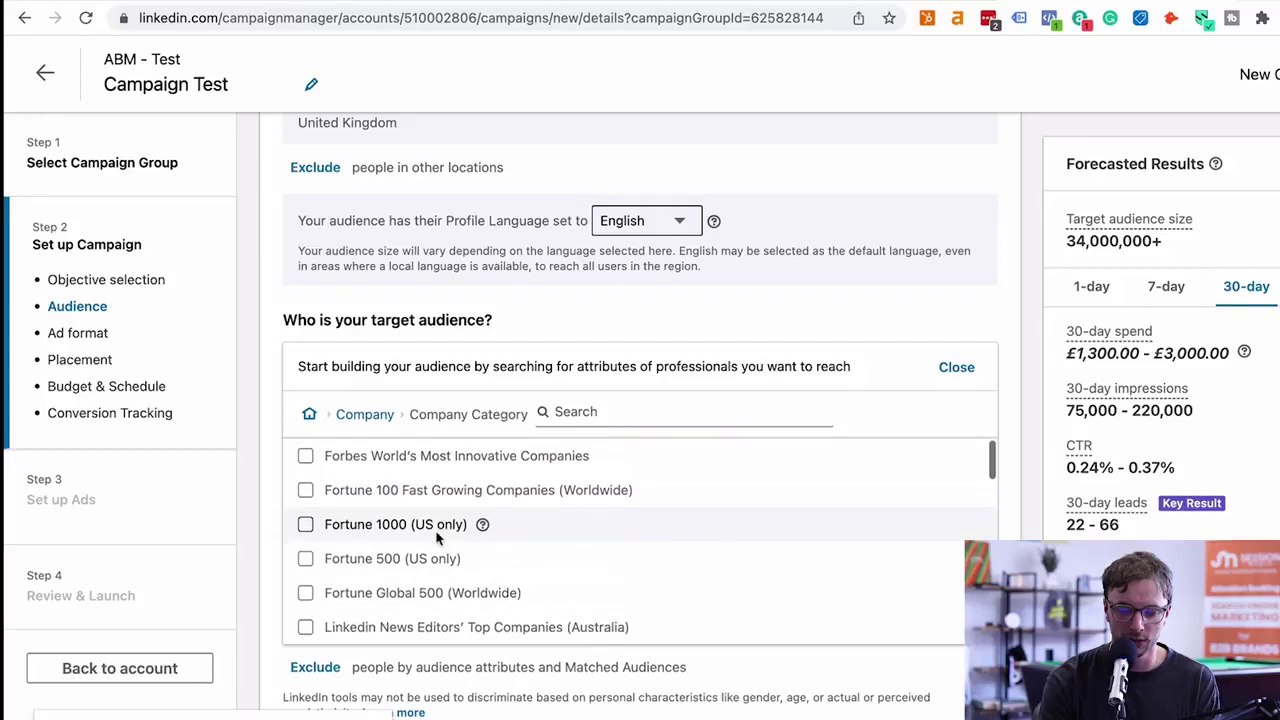
click(370, 414)
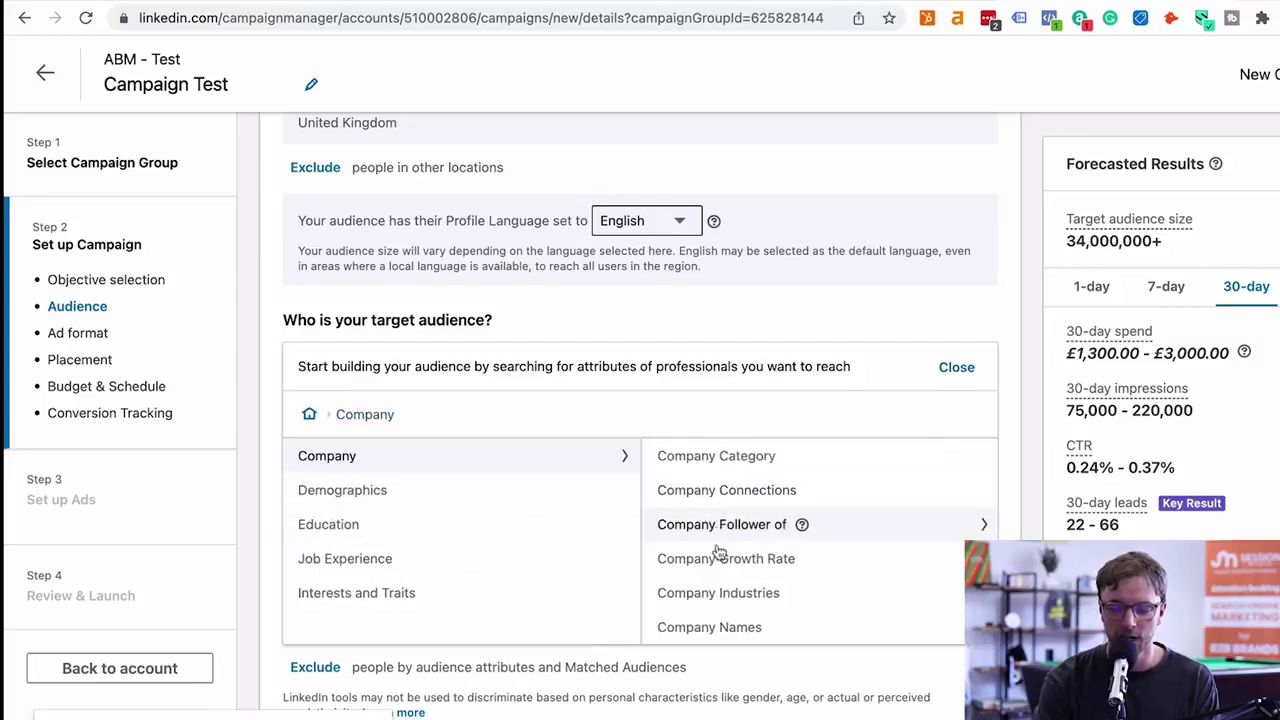
Step: Review the company attributes and open the Corporate Services group within Company Industries
scroll(725, 553, down, 1)
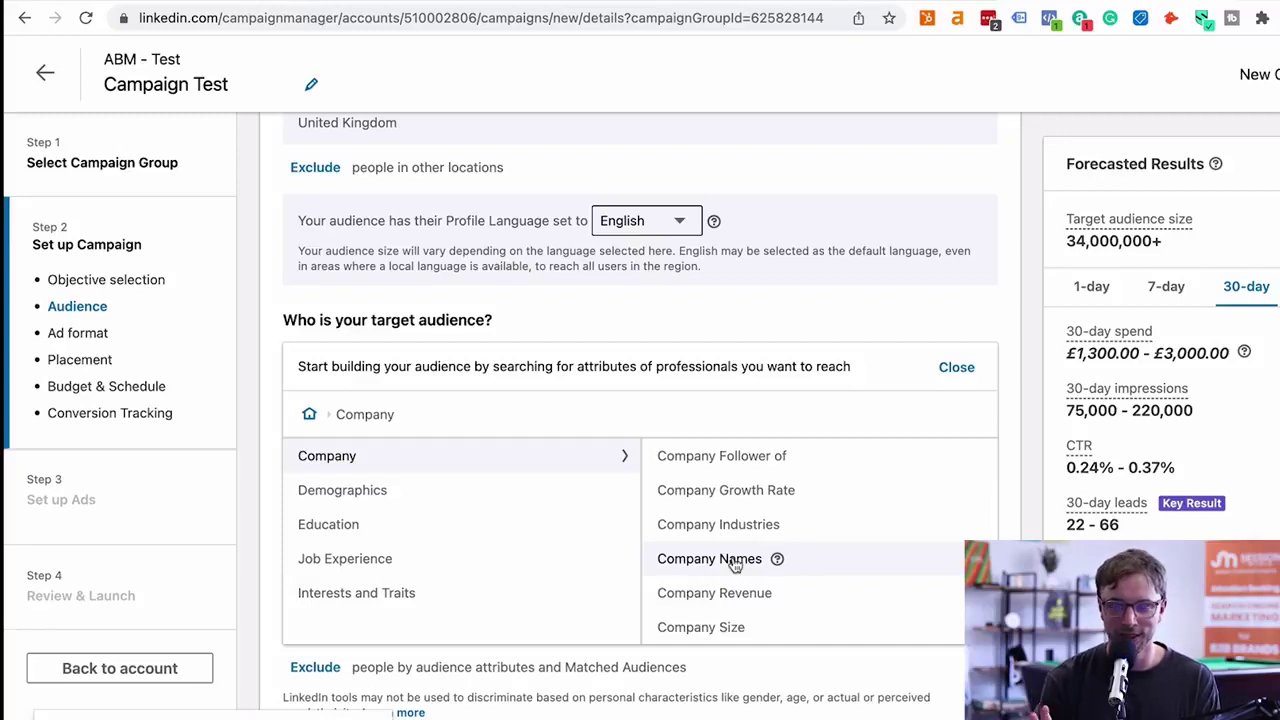
scroll(733, 565, down, 1)
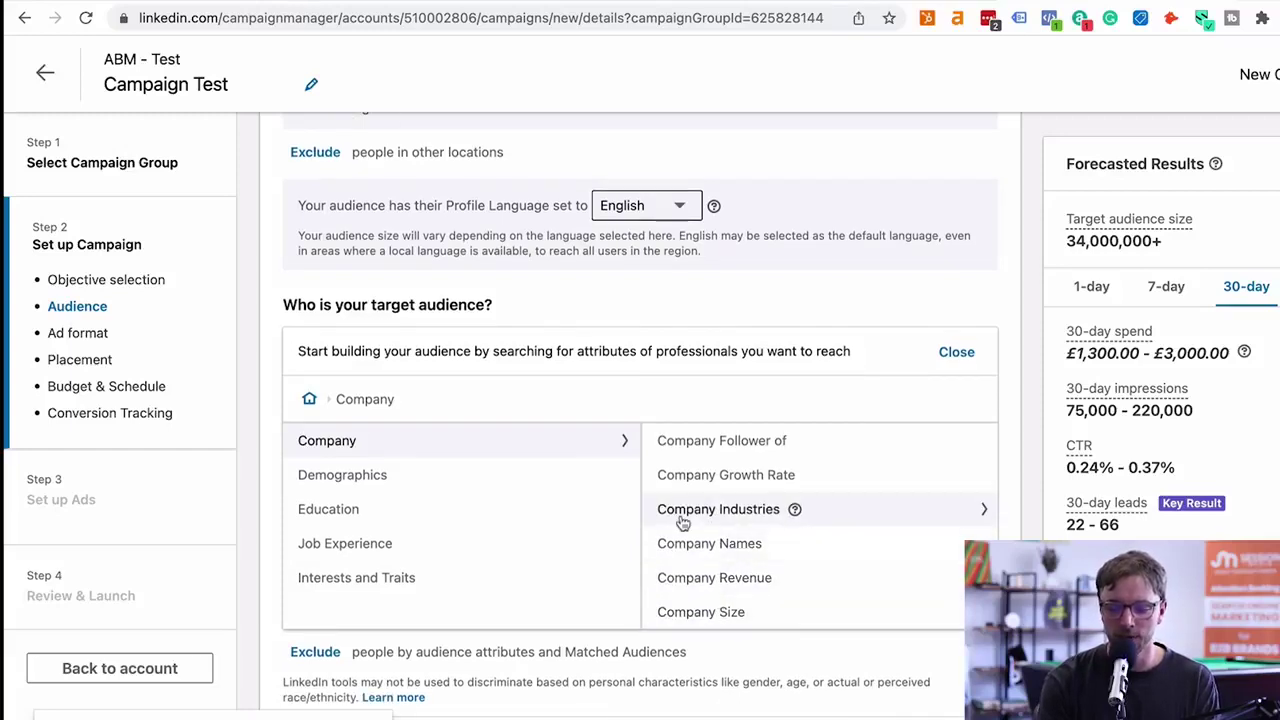
scroll(680, 523, up, 1)
scroll(670, 528, down, 1)
scroll(605, 549, down, 2)
scroll(594, 553, up, 3)
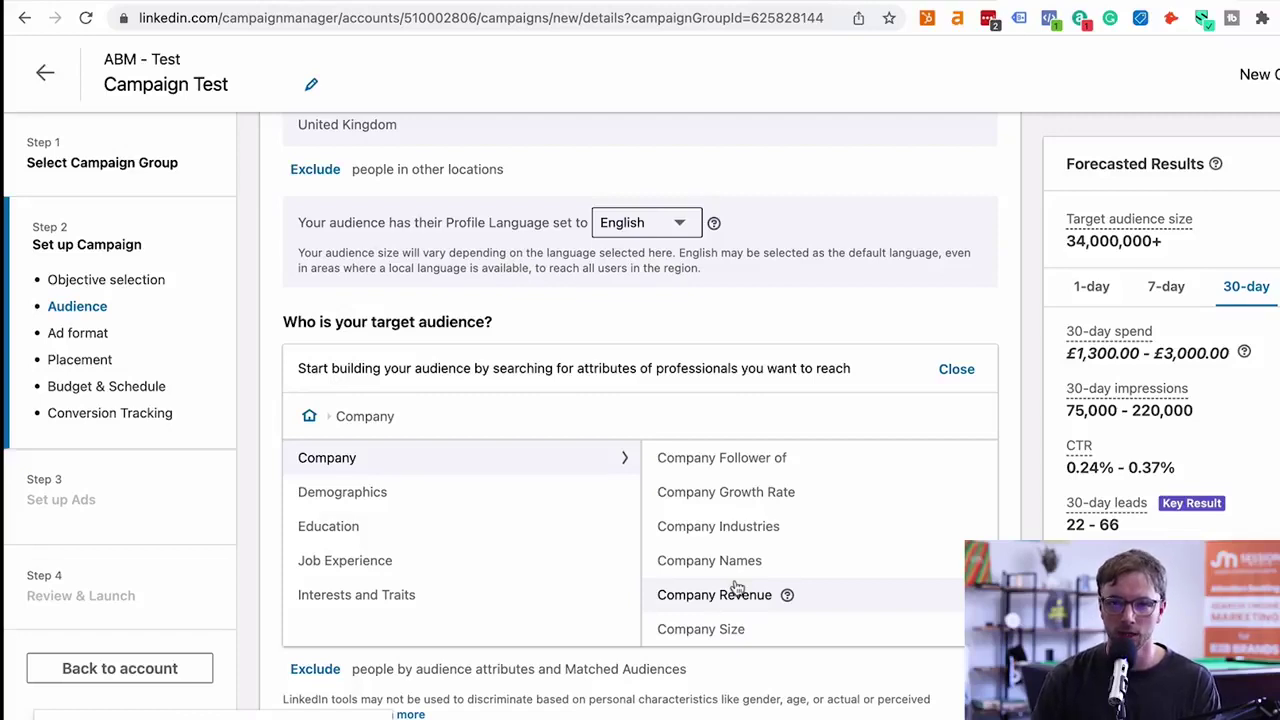
click(724, 530)
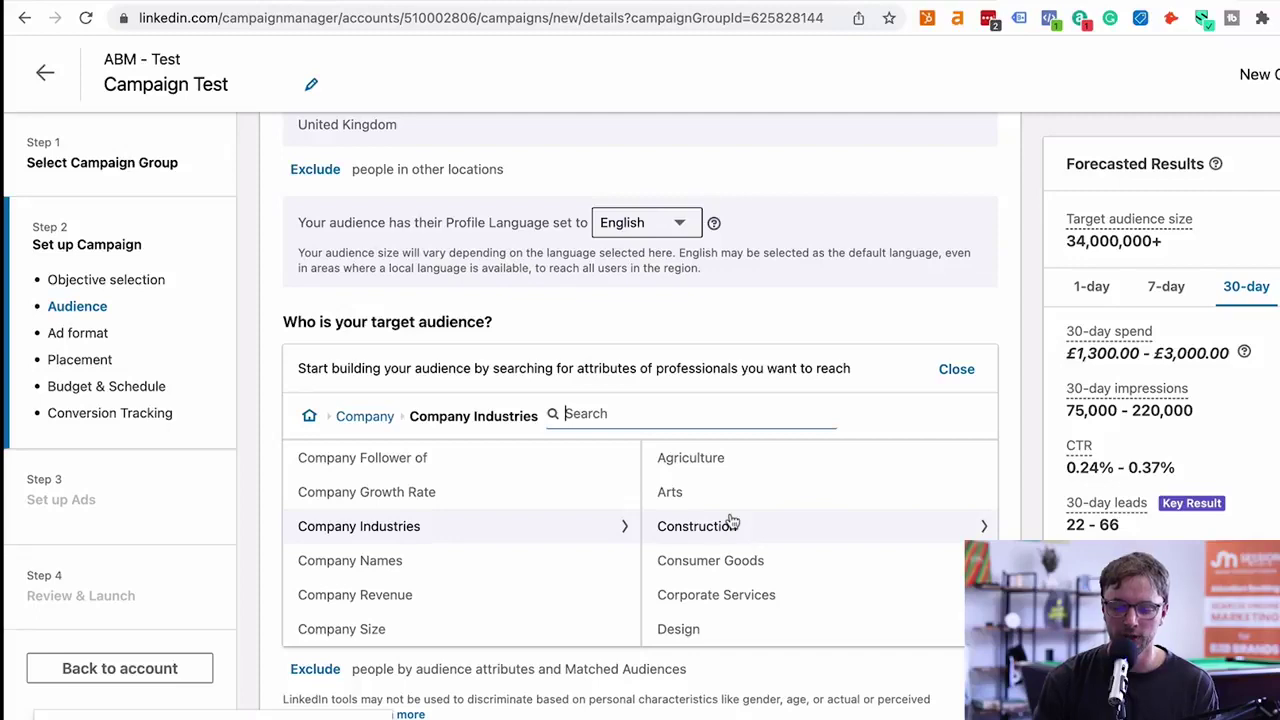
scroll(731, 522, down, 2)
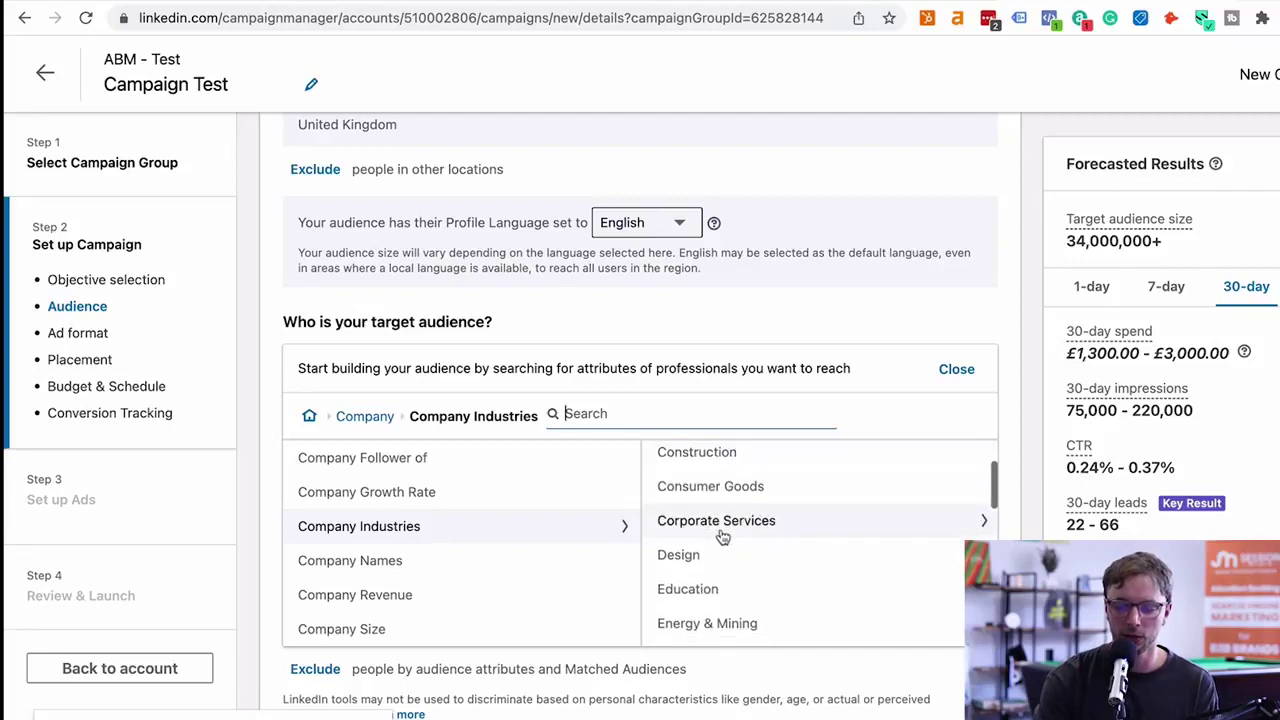
click(722, 532)
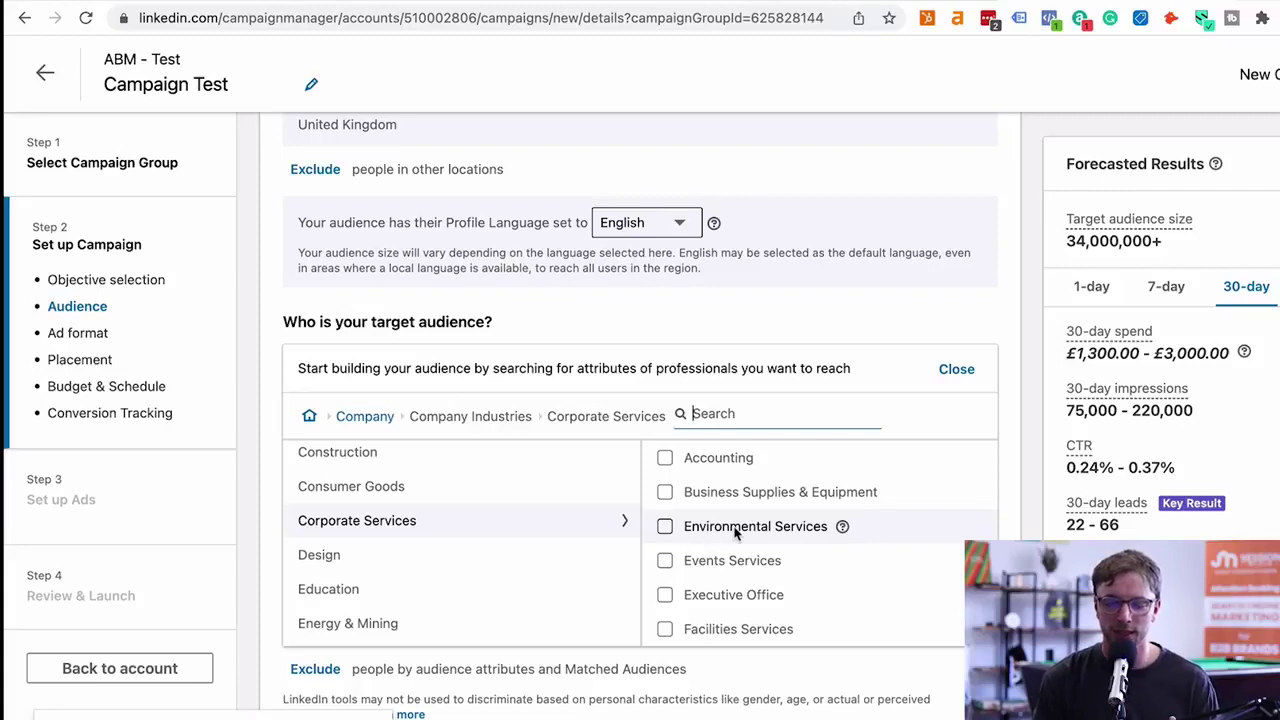
Step: Include the Accounting, Business Supplies & Equipment and Environmental Services industries in the target audience
click(665, 457)
scroll(673, 517, down, 1)
scroll(666, 508, up, 1)
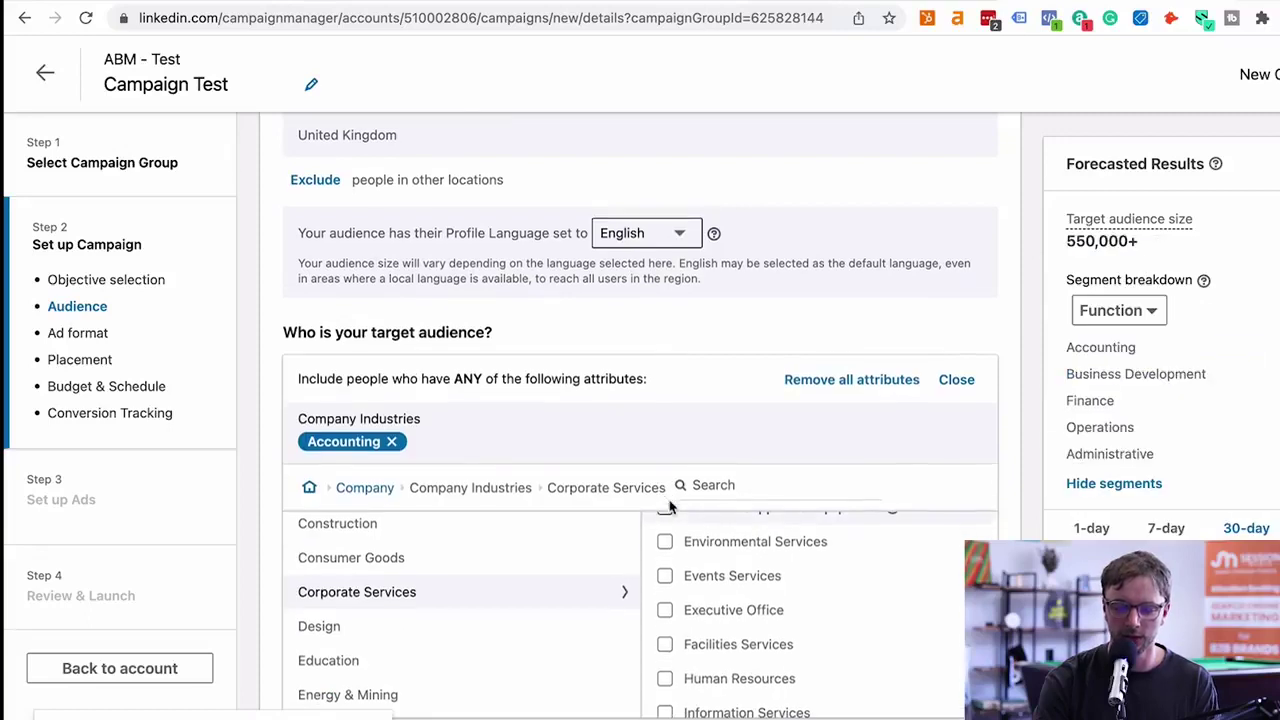
click(664, 520)
click(664, 549)
Step: Add the Facilities Services, Human Resources and Information Services industries to the target audience
scroll(662, 545, down, 2)
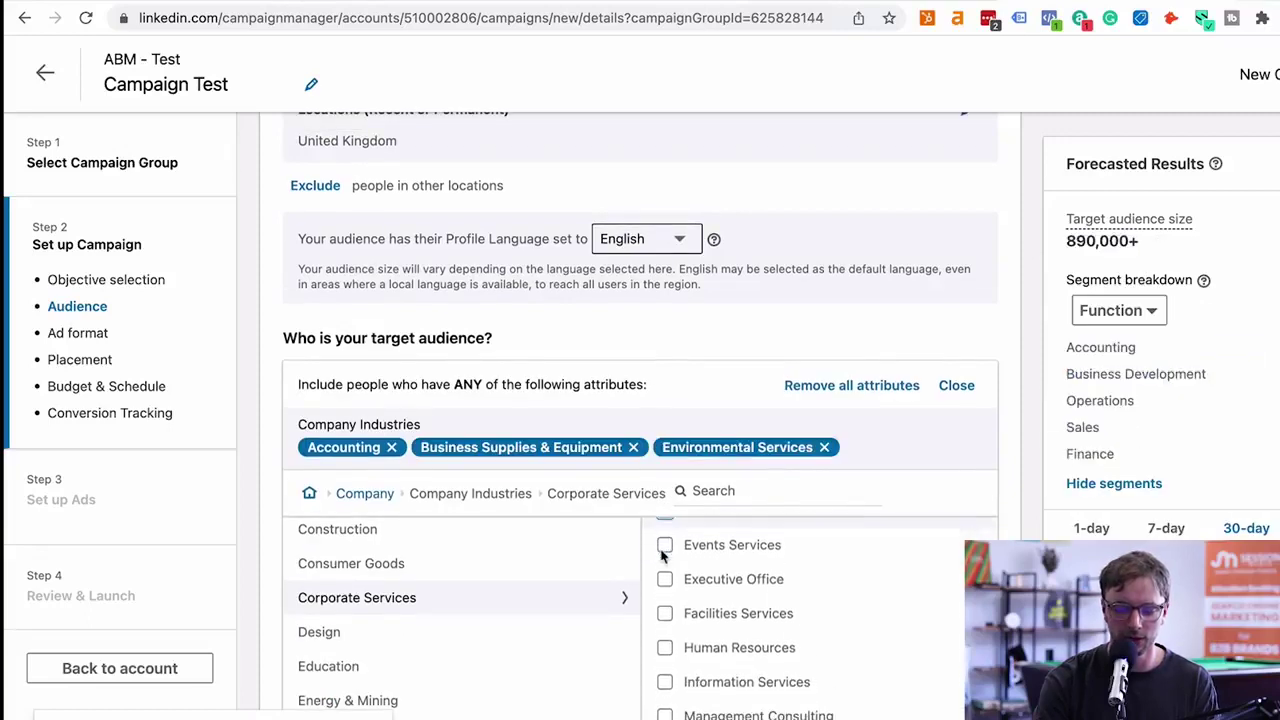
click(665, 581)
scroll(663, 603, down, 1)
click(665, 608)
scroll(665, 612, down, 1)
click(665, 613)
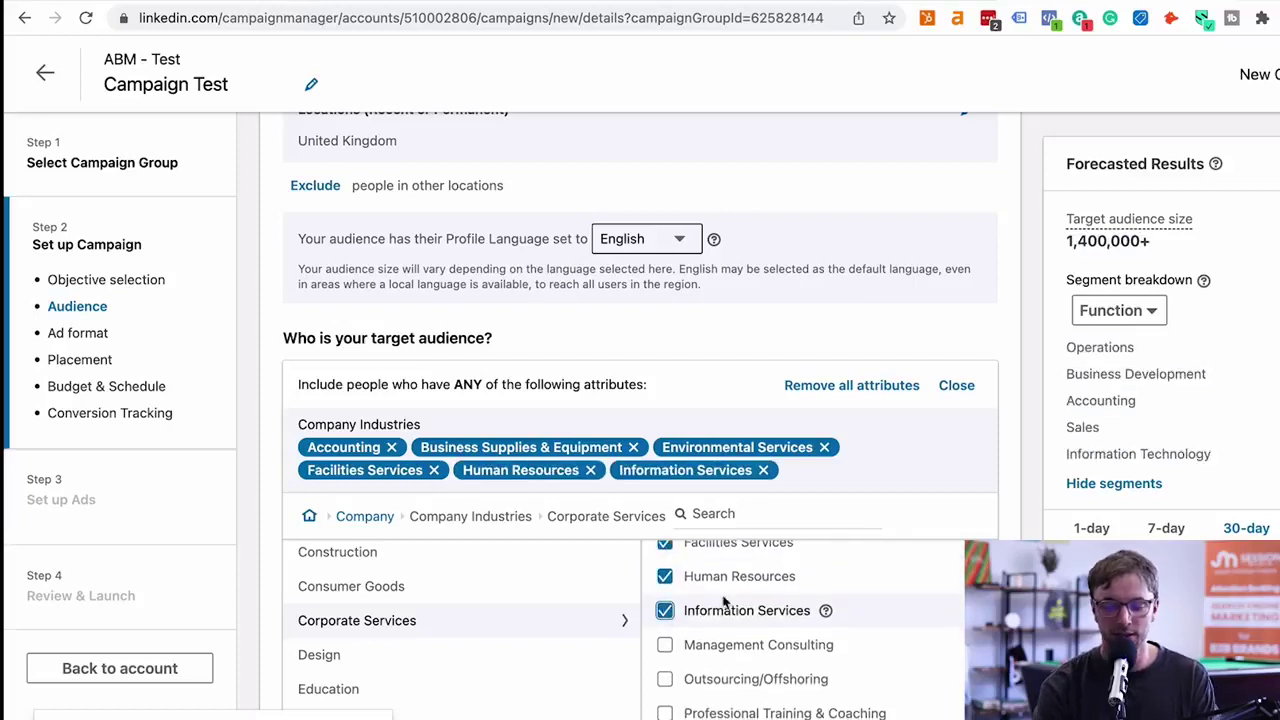
Step: Add the Security & Investigations, Professional Training & Coaching, Outsourcing/Offshoring and Management Consulting industries to the target audience
scroll(812, 612, down, 1)
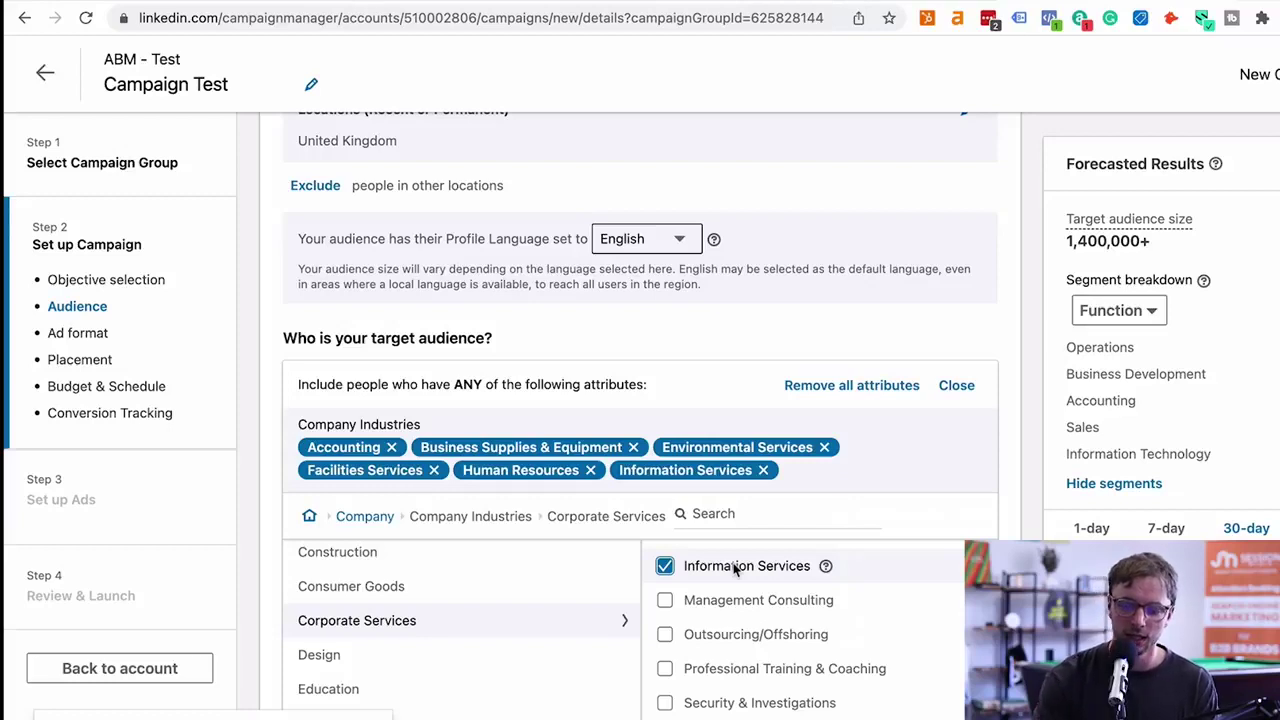
scroll(665, 650, down, 1)
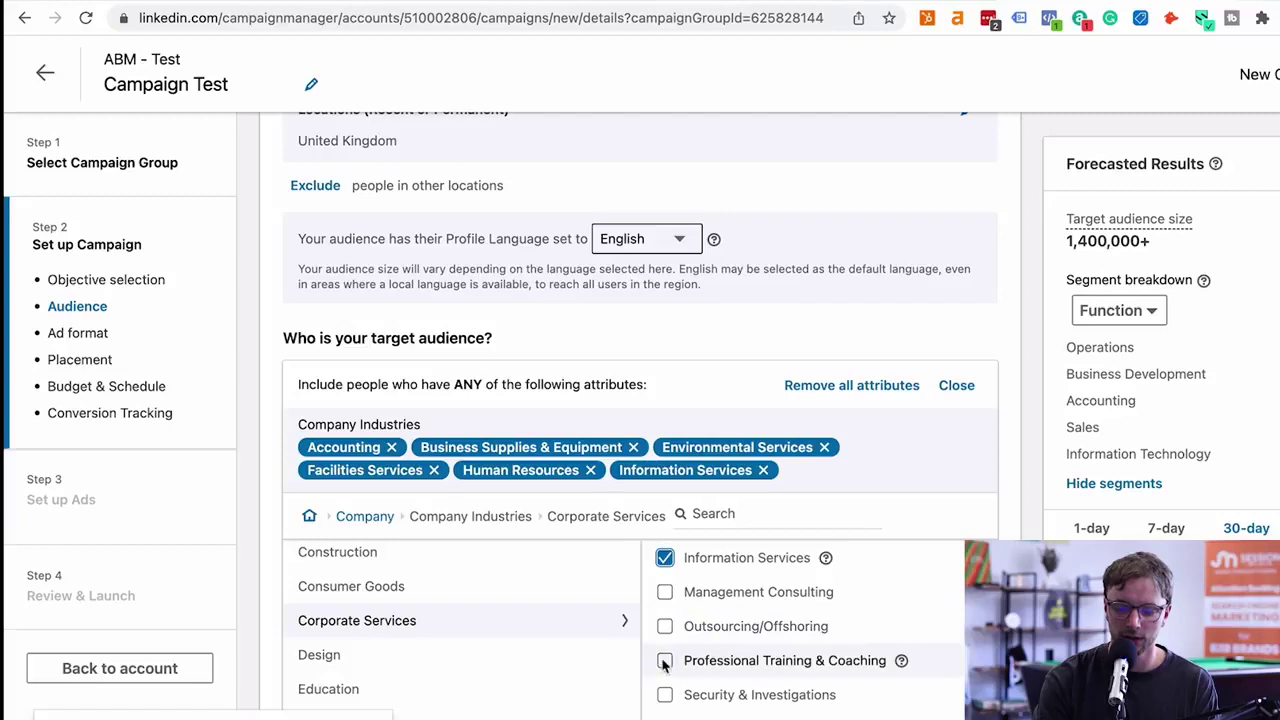
scroll(665, 665, down, 1)
click(665, 677)
click(665, 643)
click(665, 634)
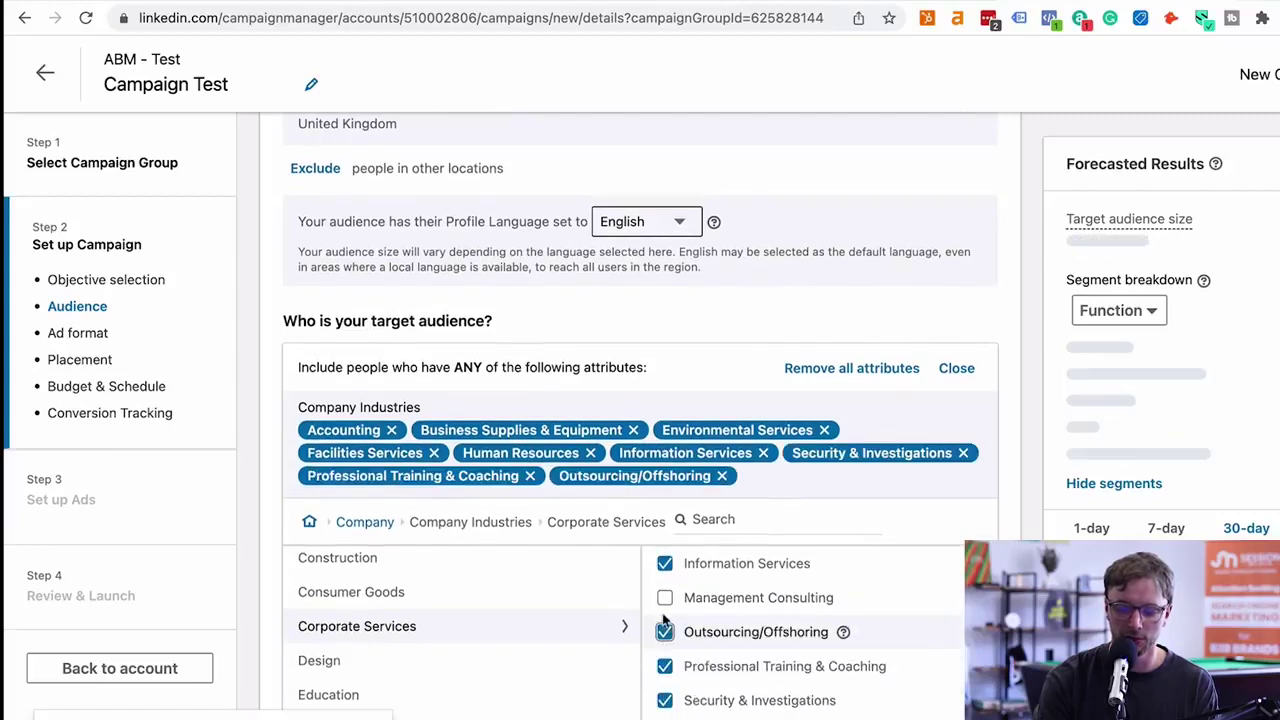
click(665, 598)
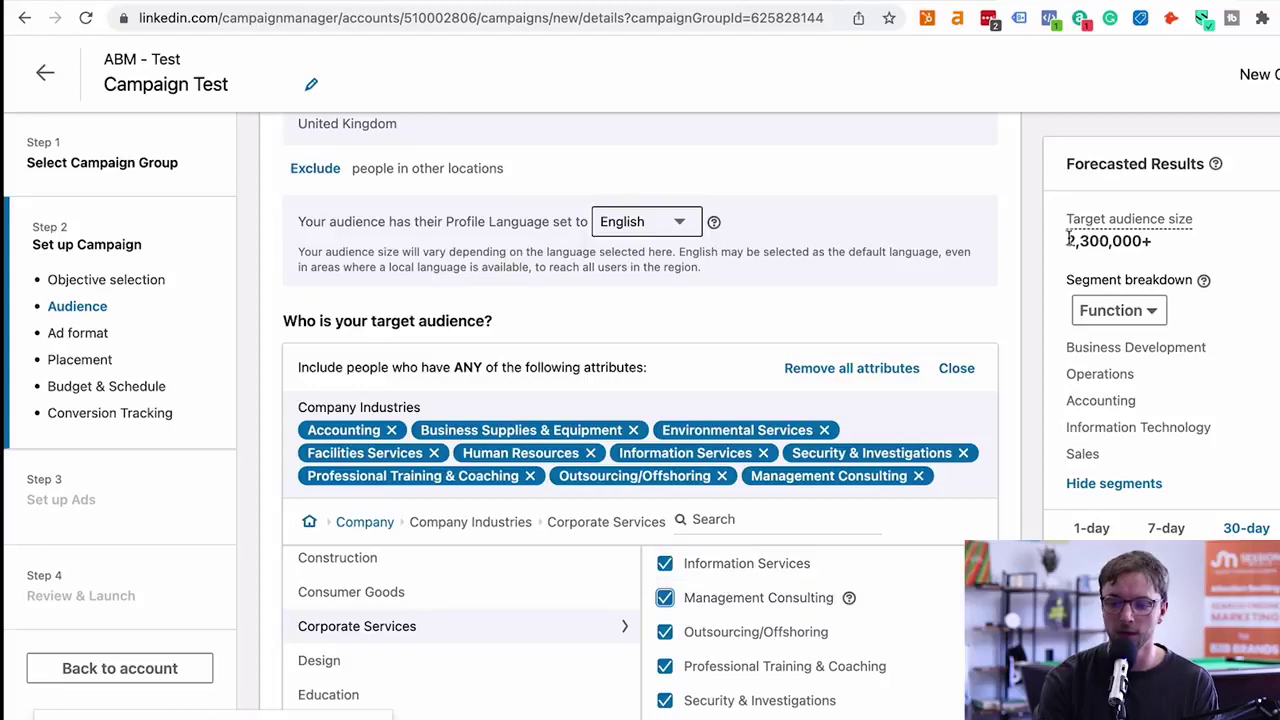
Step: Narrow the audience further with an additional AND condition on top of the selected company industries
scroll(849, 398, down, 2)
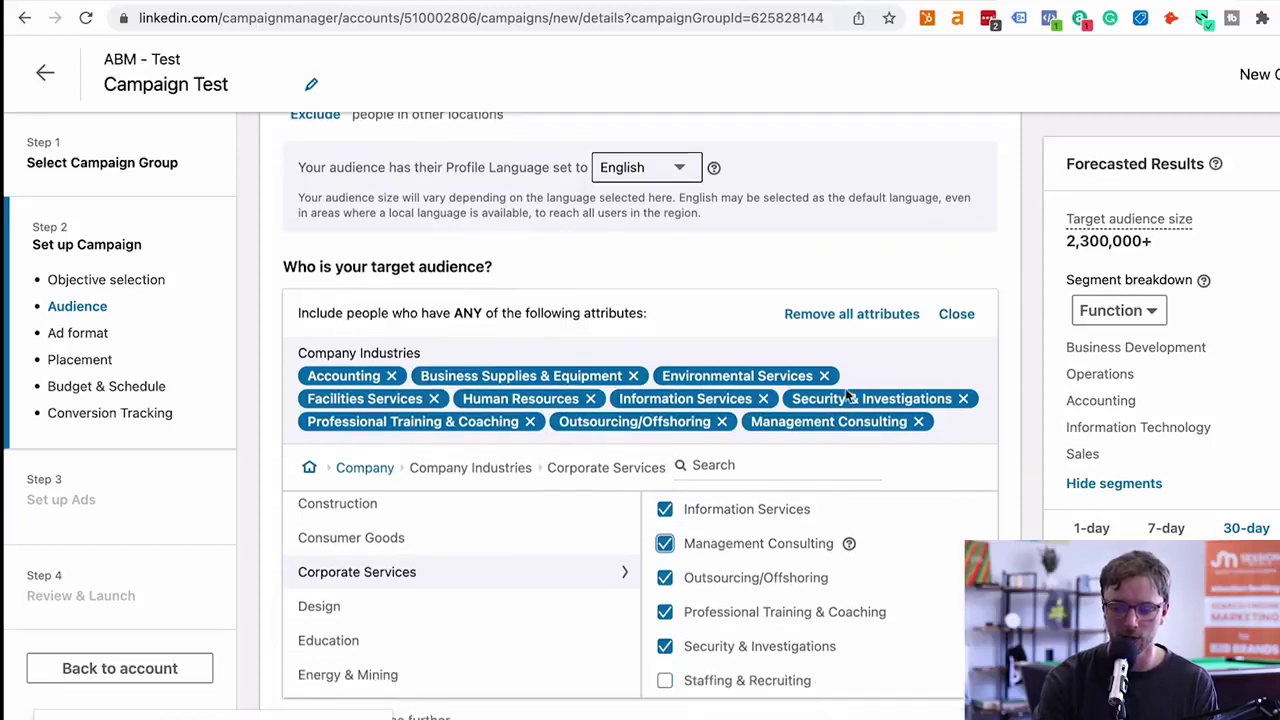
scroll(583, 454, down, 1)
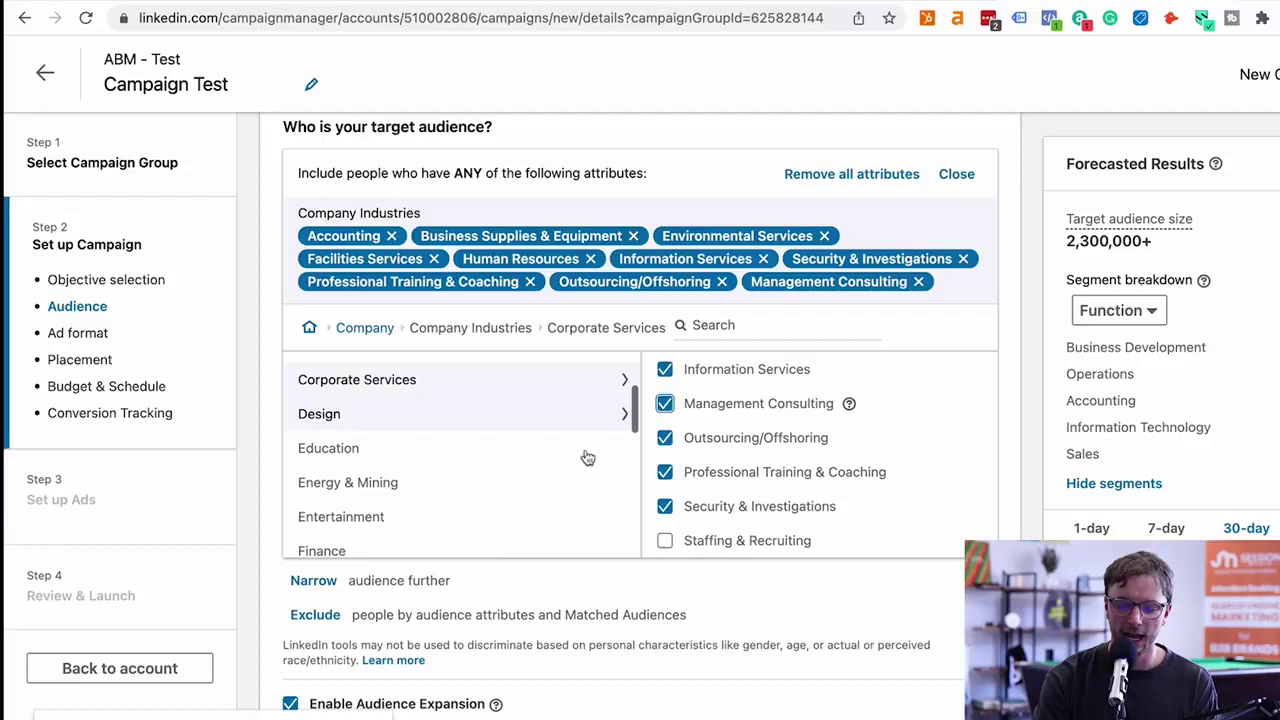
scroll(457, 458, up, 1)
scroll(486, 575, down, 1)
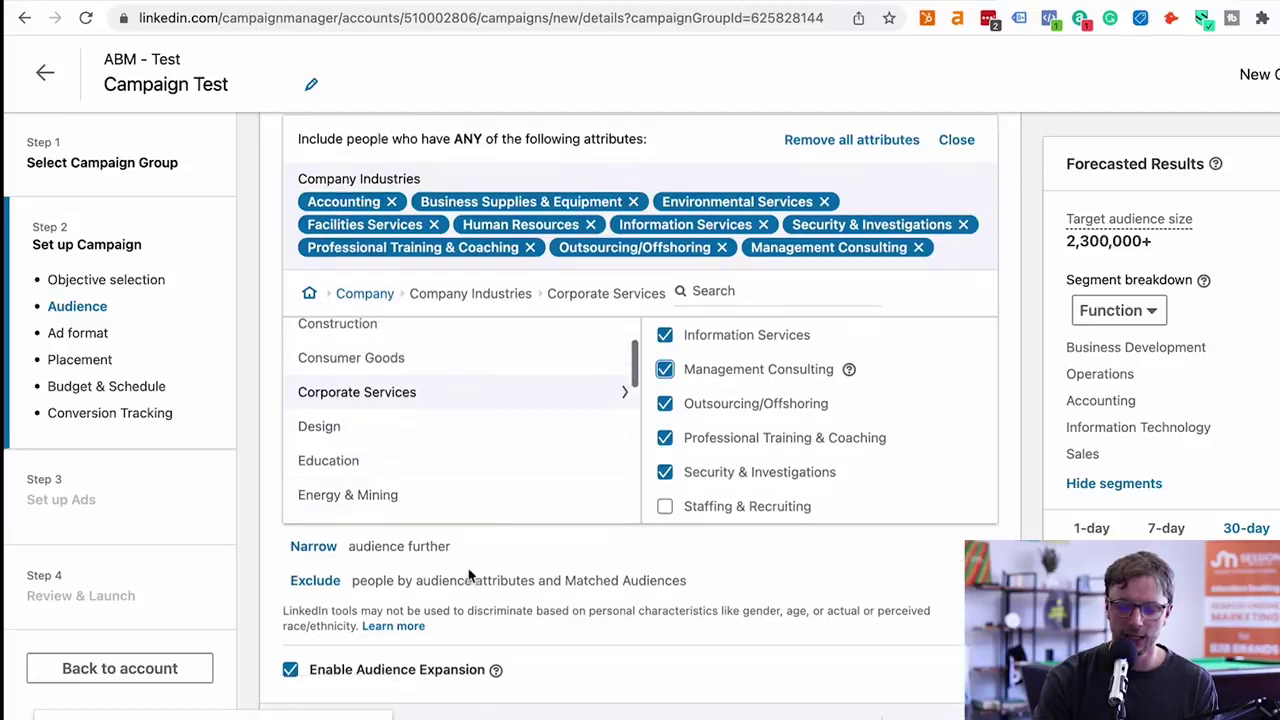
click(316, 532)
scroll(343, 414, up, 1)
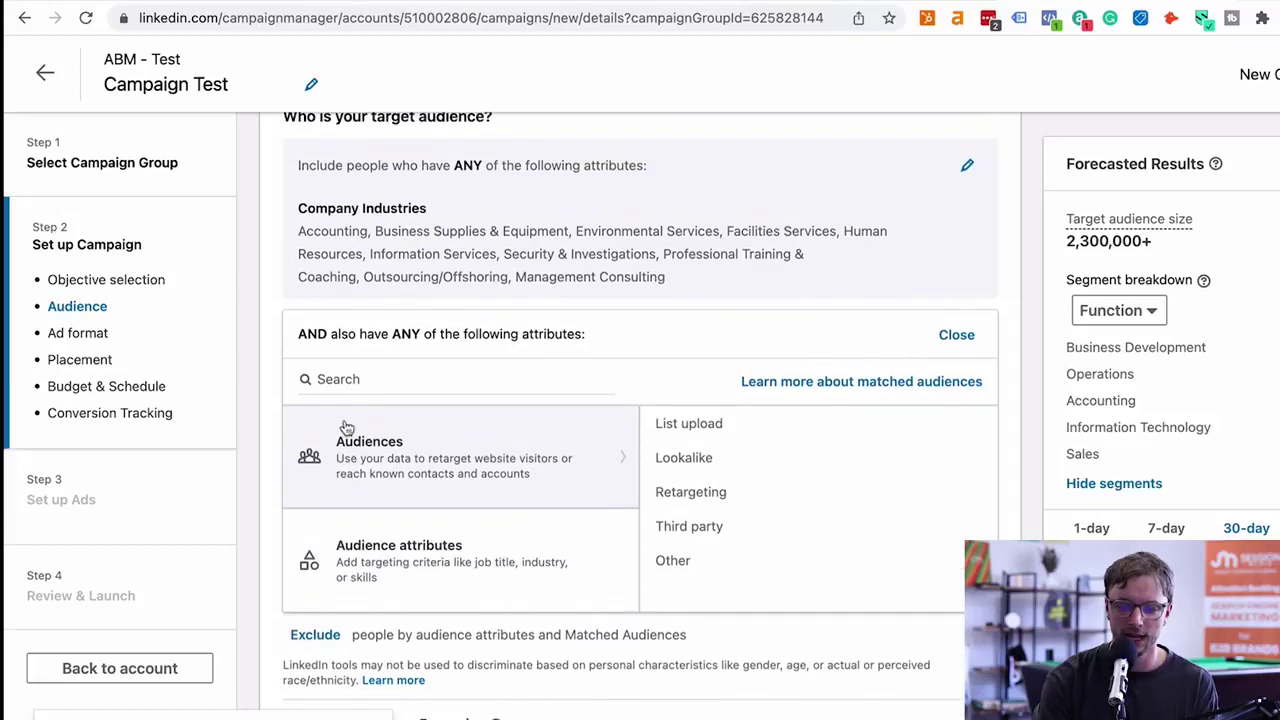
scroll(349, 354, up, 1)
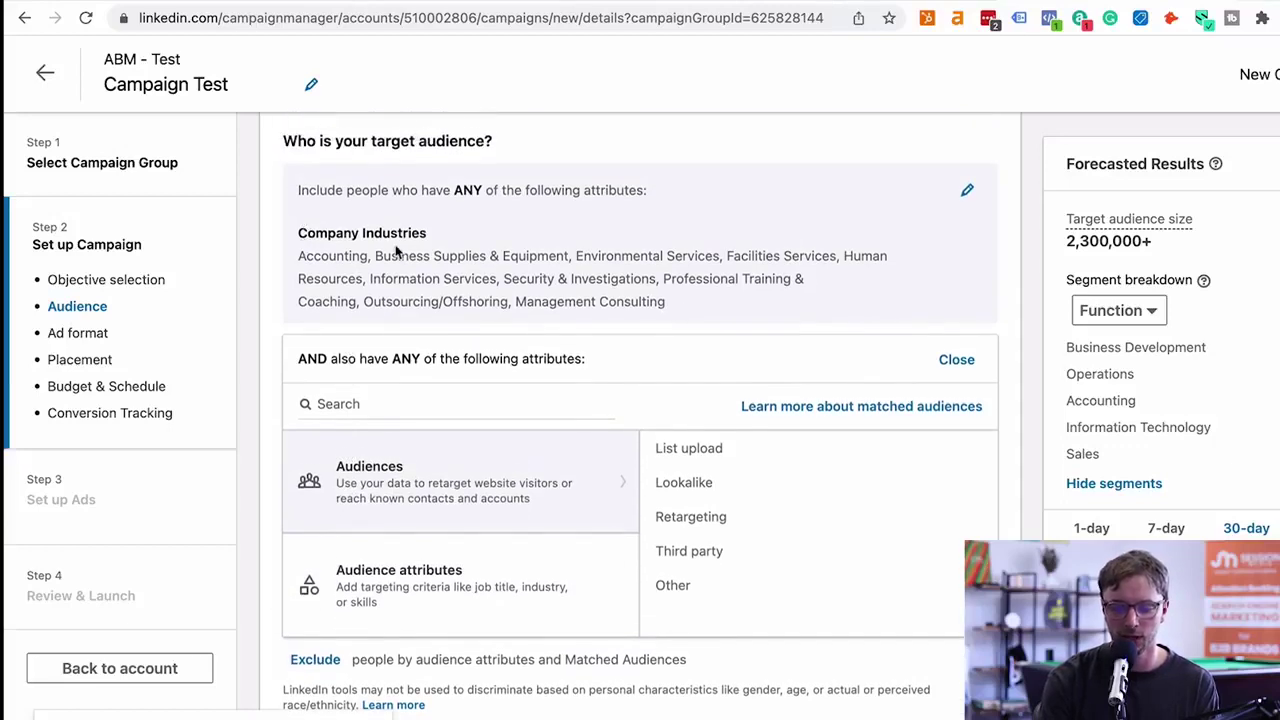
scroll(397, 252, down, 2)
Step: Choose Job Titles under Job Experience as the attribute for the additional AND condition
click(353, 332)
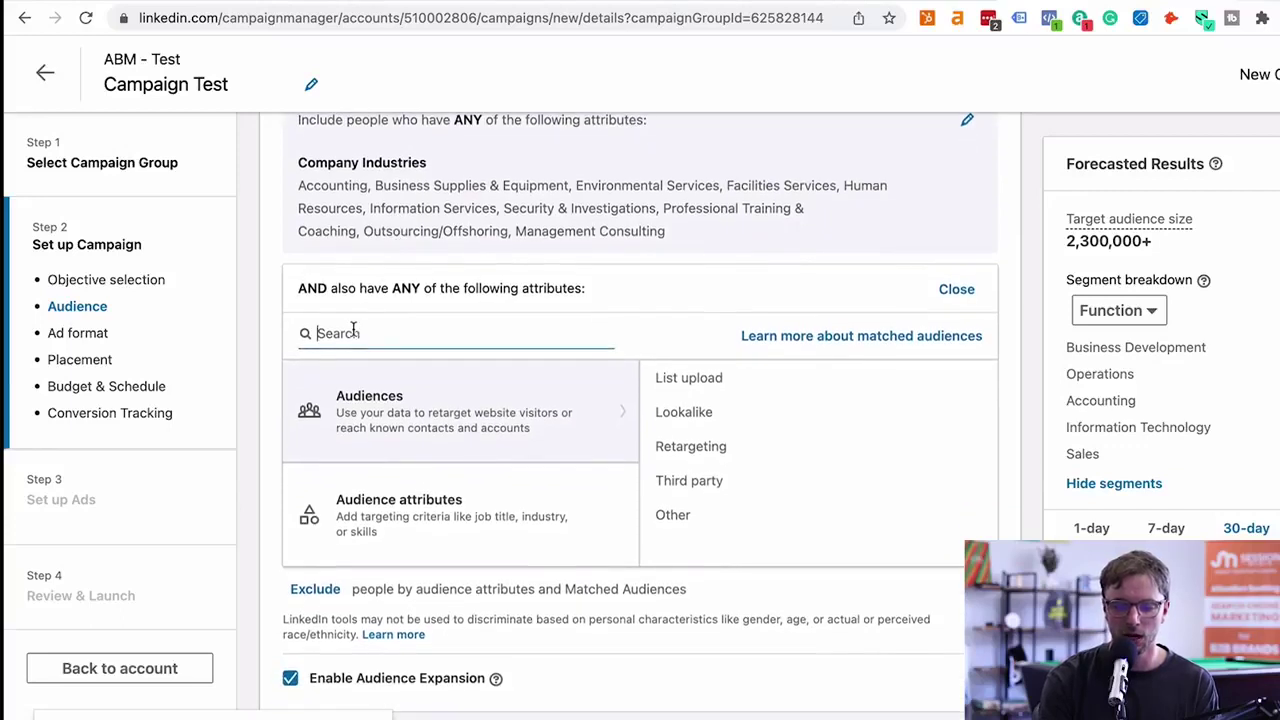
click(423, 507)
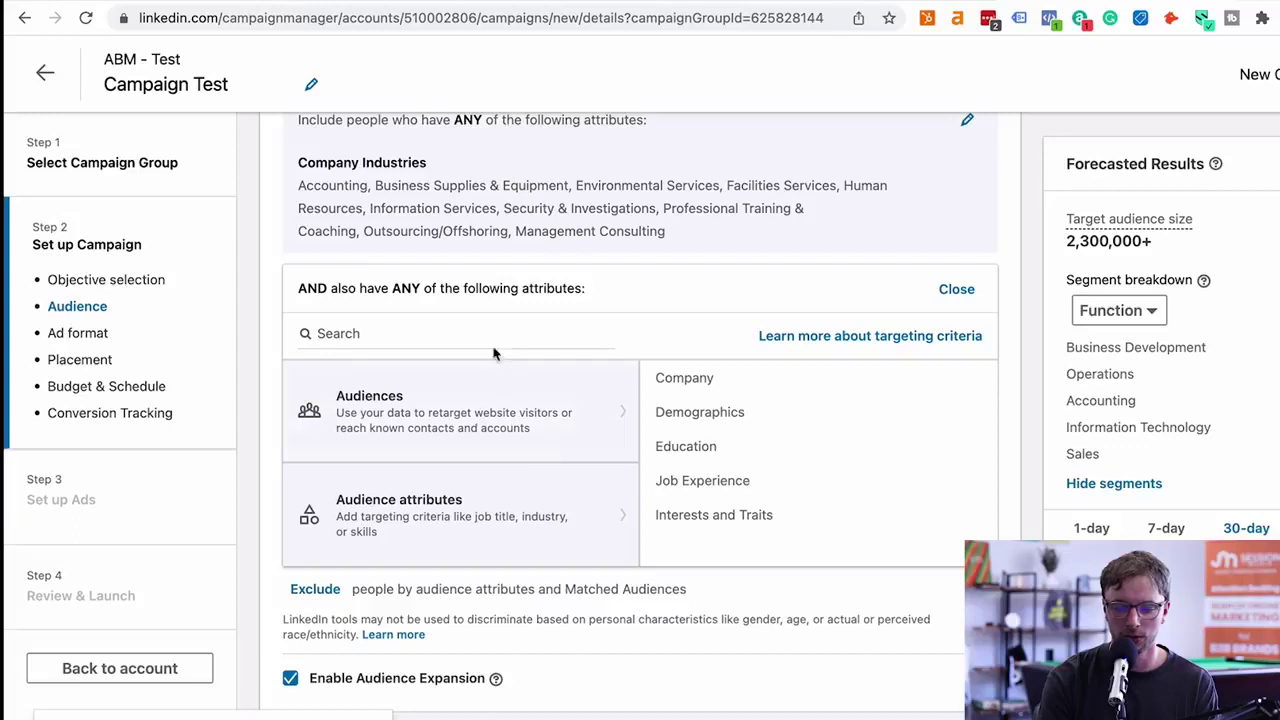
scroll(492, 340, down, 1)
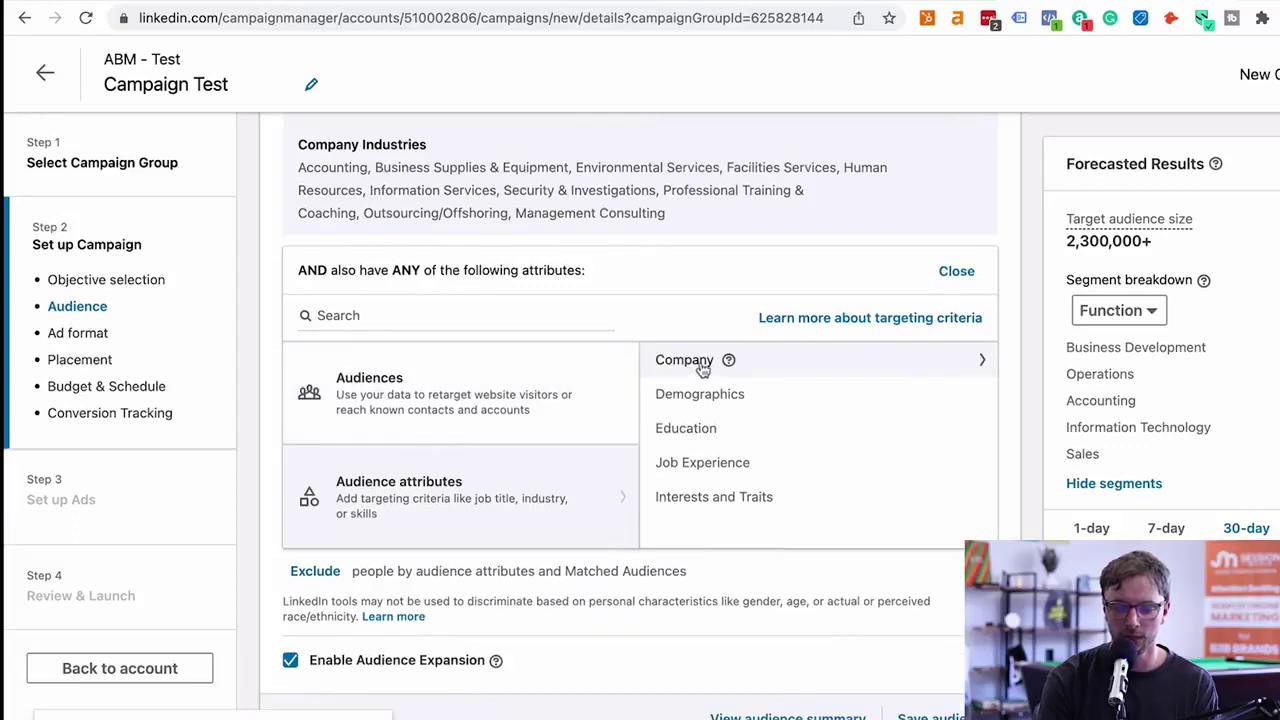
click(712, 465)
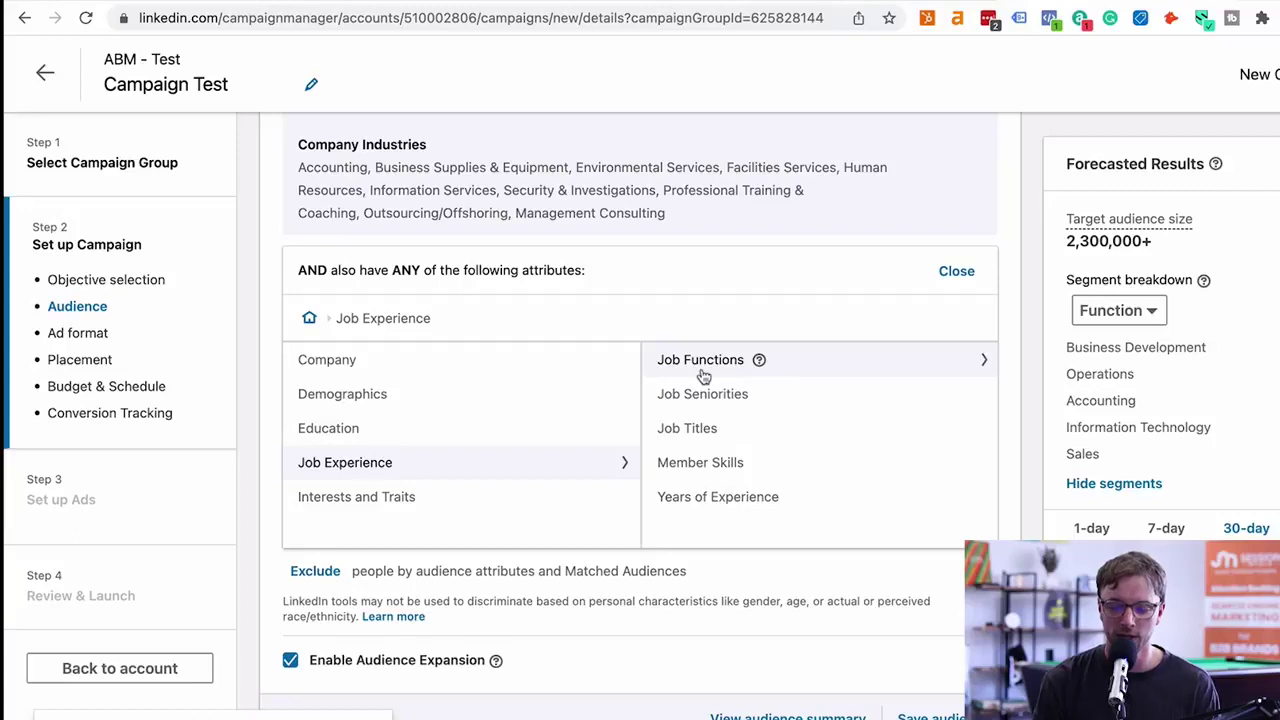
click(716, 432)
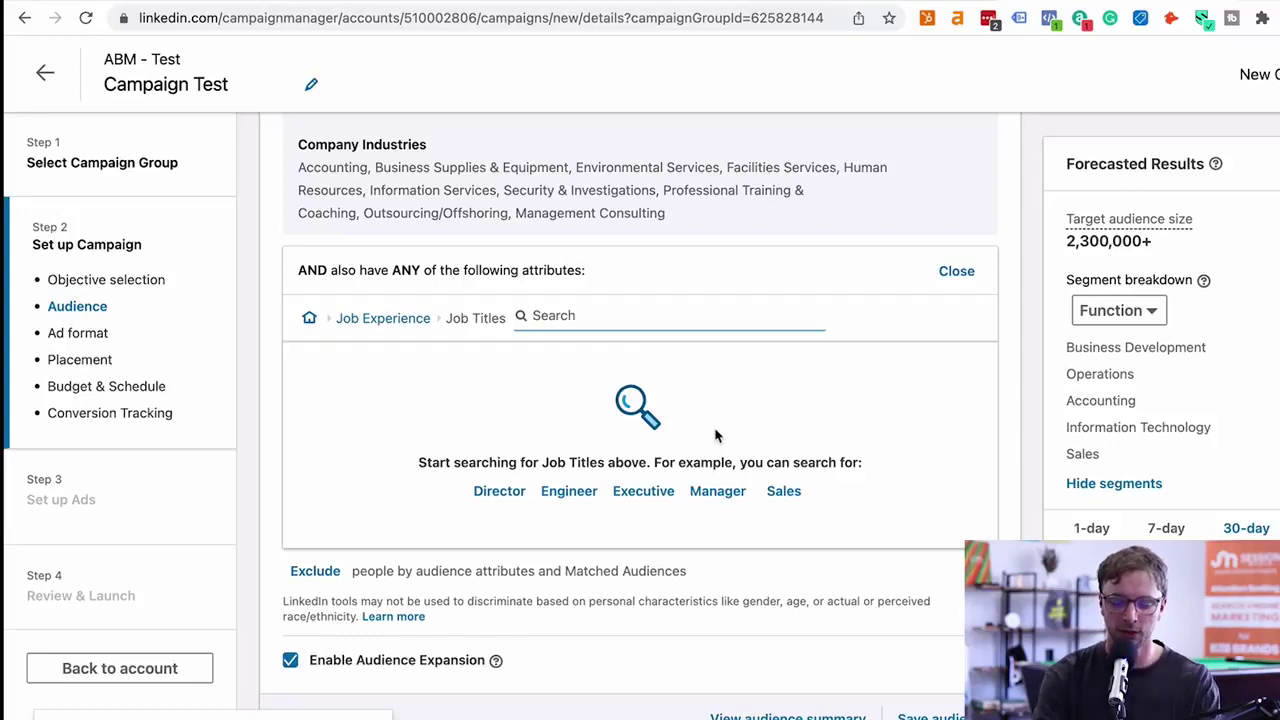
Step: Search the job titles for "marketing di" and add Marketing Director to the condition
text(marketinh dire)
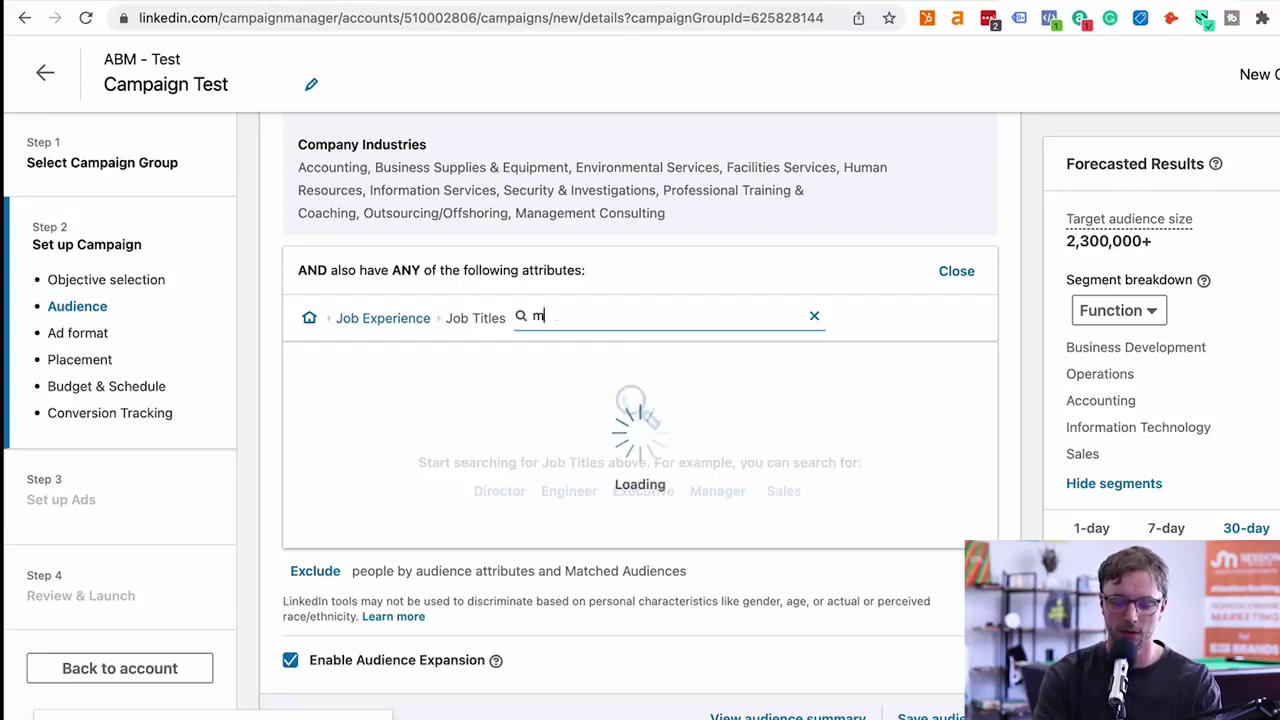
key(BackSpace)
key(BackSpace)
key(BackSpace)
key(BackSpace)
key(BackSpace)
key(BackSpace)
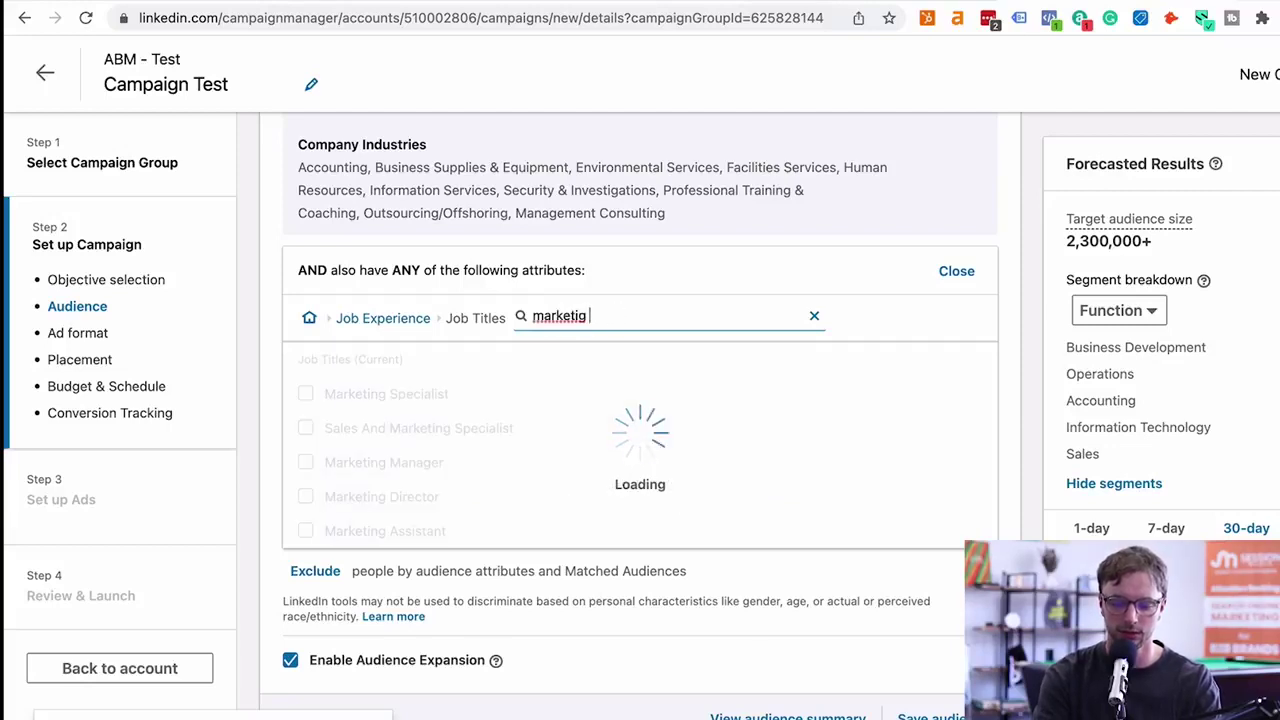
key(BackSpace)
key(BackSpace)
key(BackSpace)
text(ting di)
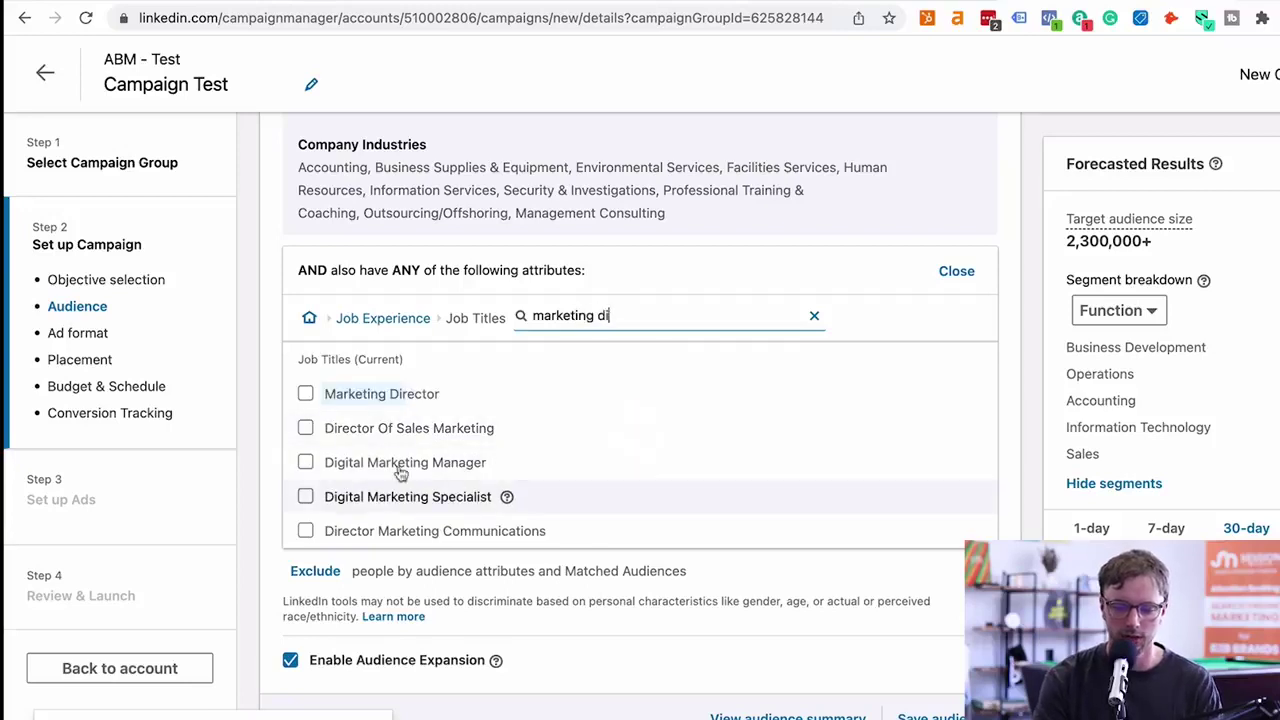
click(305, 394)
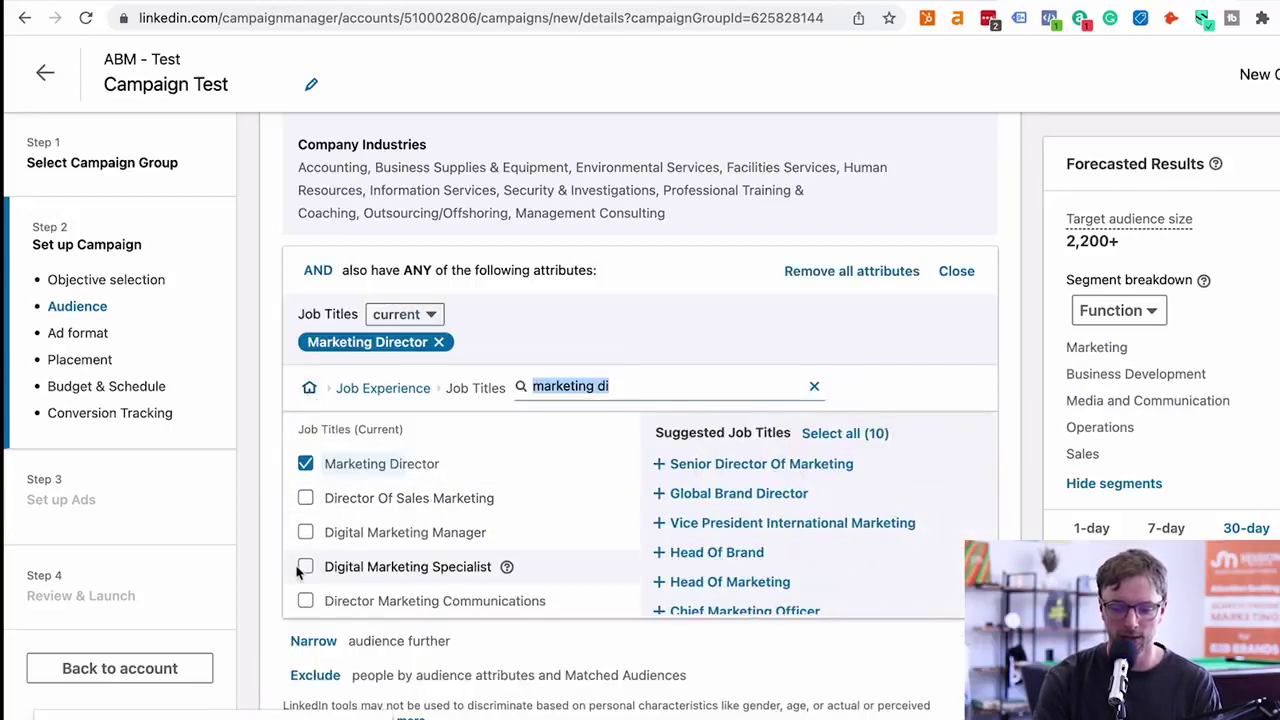
Step: Add the suggested job titles Global Brand Director, Head Of Marketing, Chief Marketing Officer, Head Of Marketing Communications and Marketing Manager
scroll(703, 537, down, 1)
scroll(694, 537, up, 1)
click(667, 503)
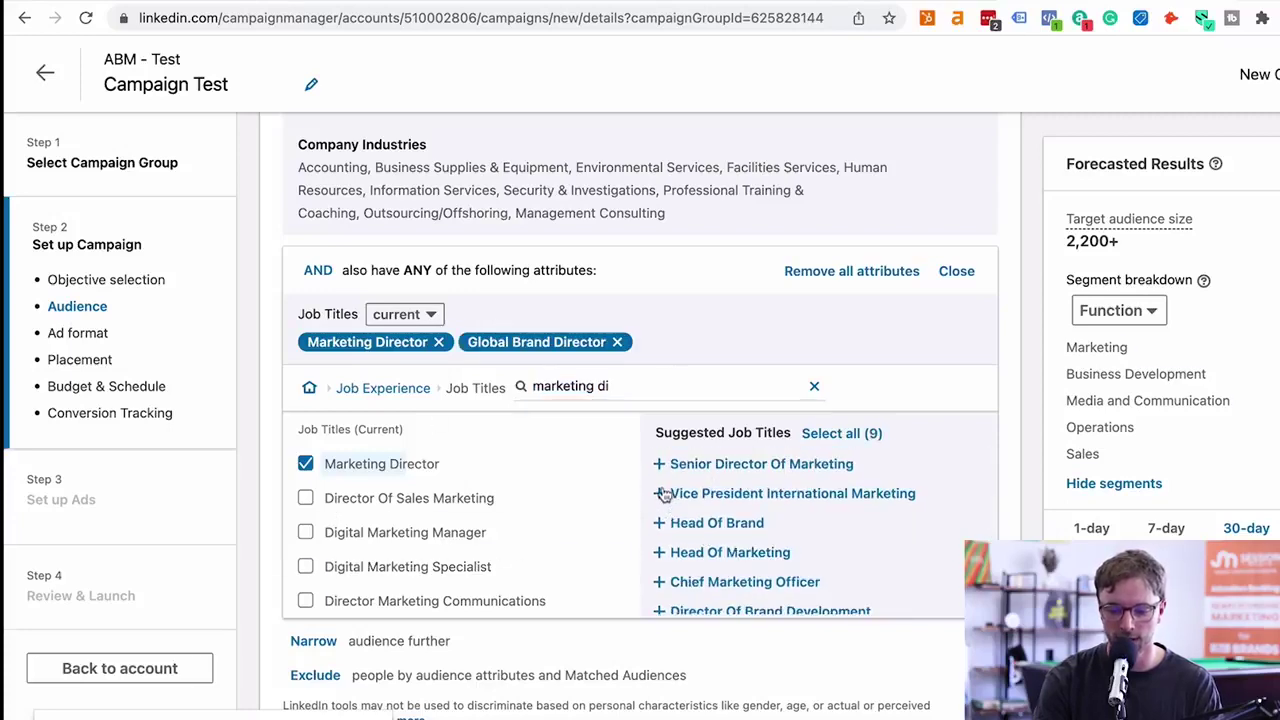
click(657, 555)
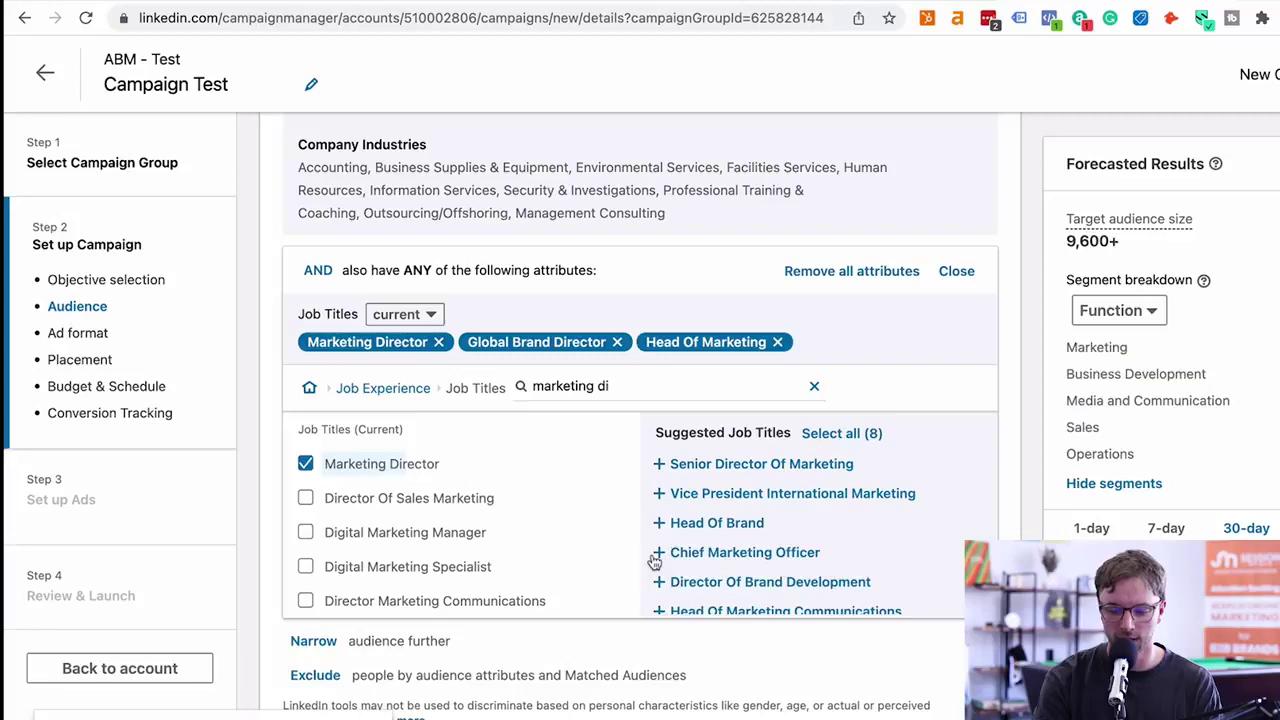
click(658, 553)
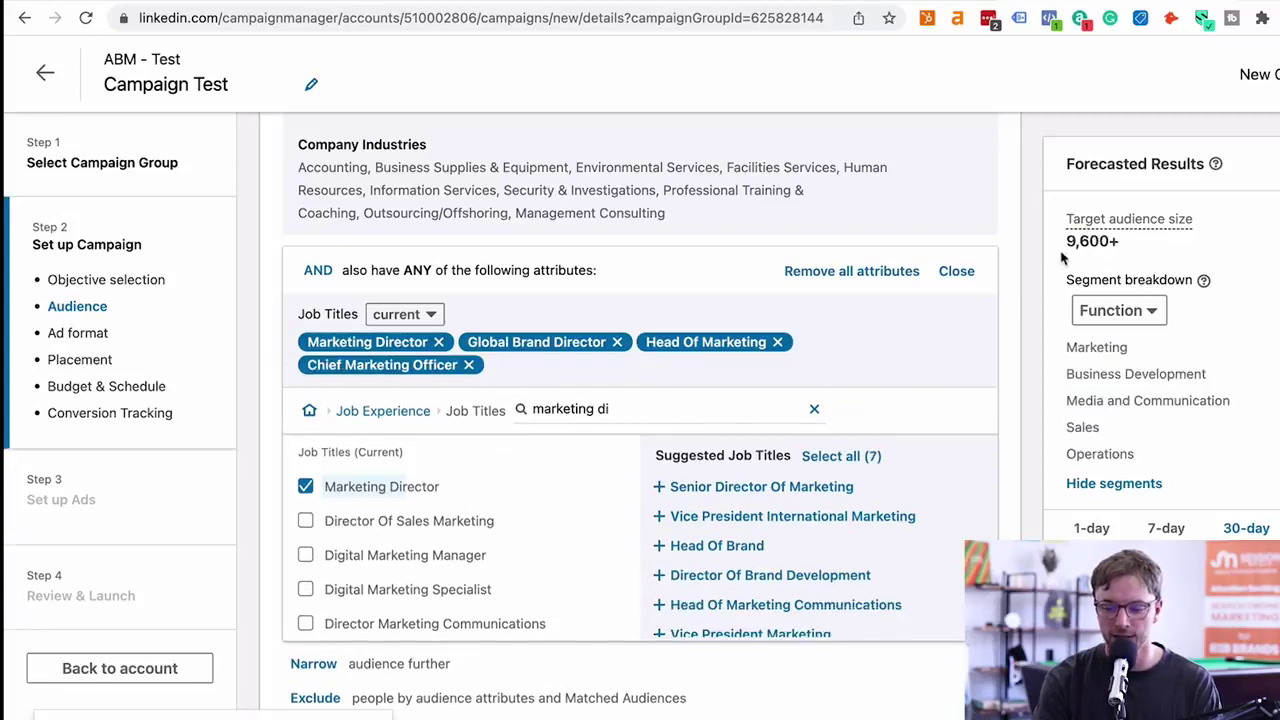
scroll(731, 557, down, 1)
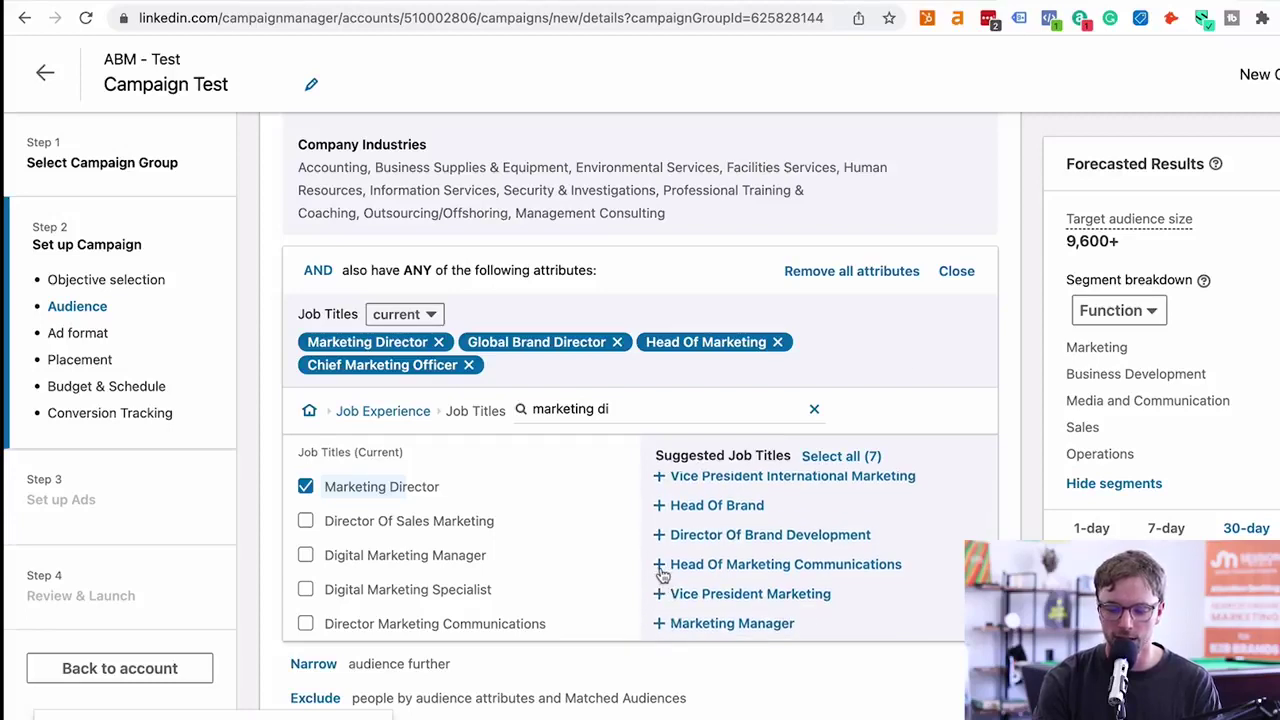
click(660, 566)
click(659, 622)
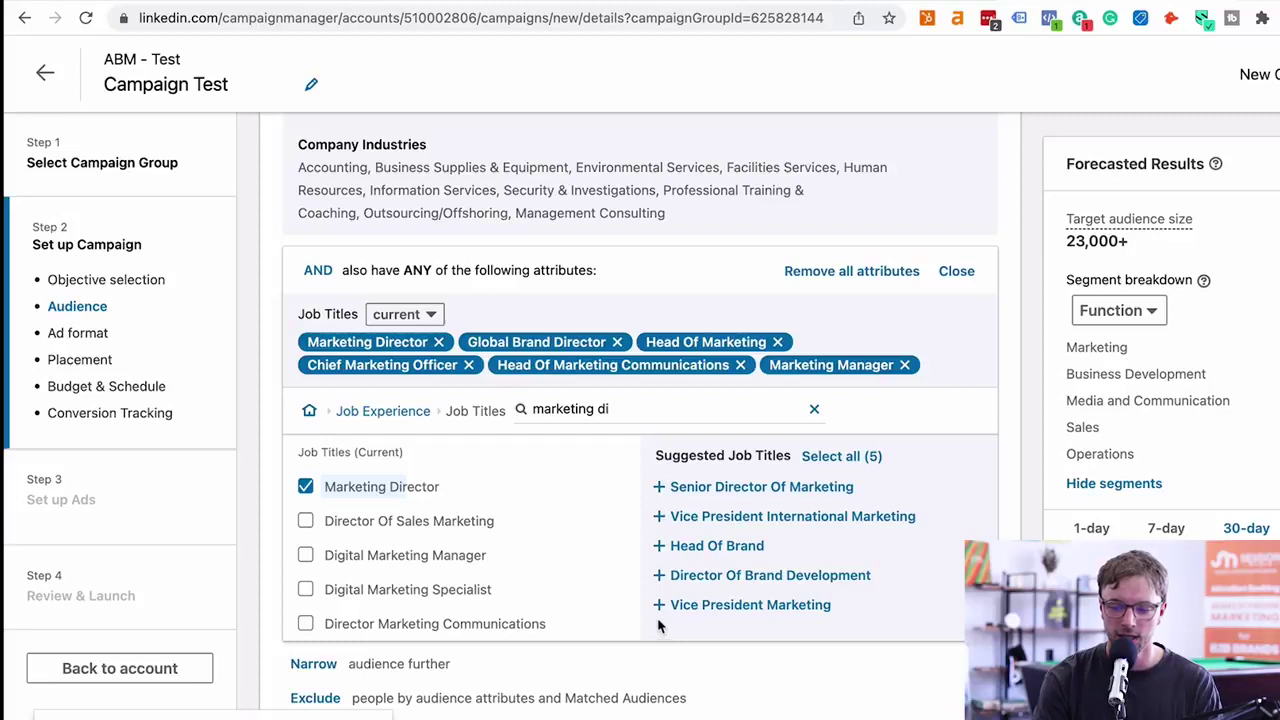
Step: Add the suggested job titles Senior Director Of Marketing, Vice President International Marketing, Head Of Brand, Director Of Brand Development and Vice President Marketing
scroll(677, 586, up, 1)
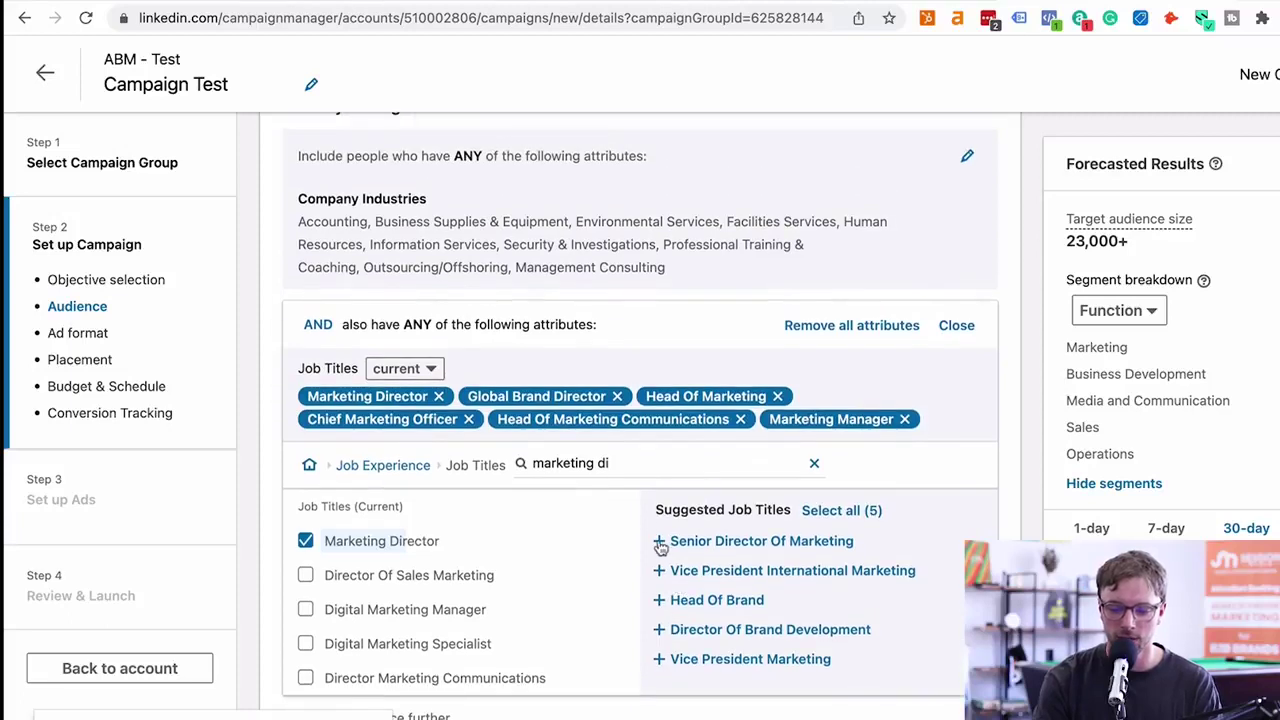
click(660, 542)
click(658, 567)
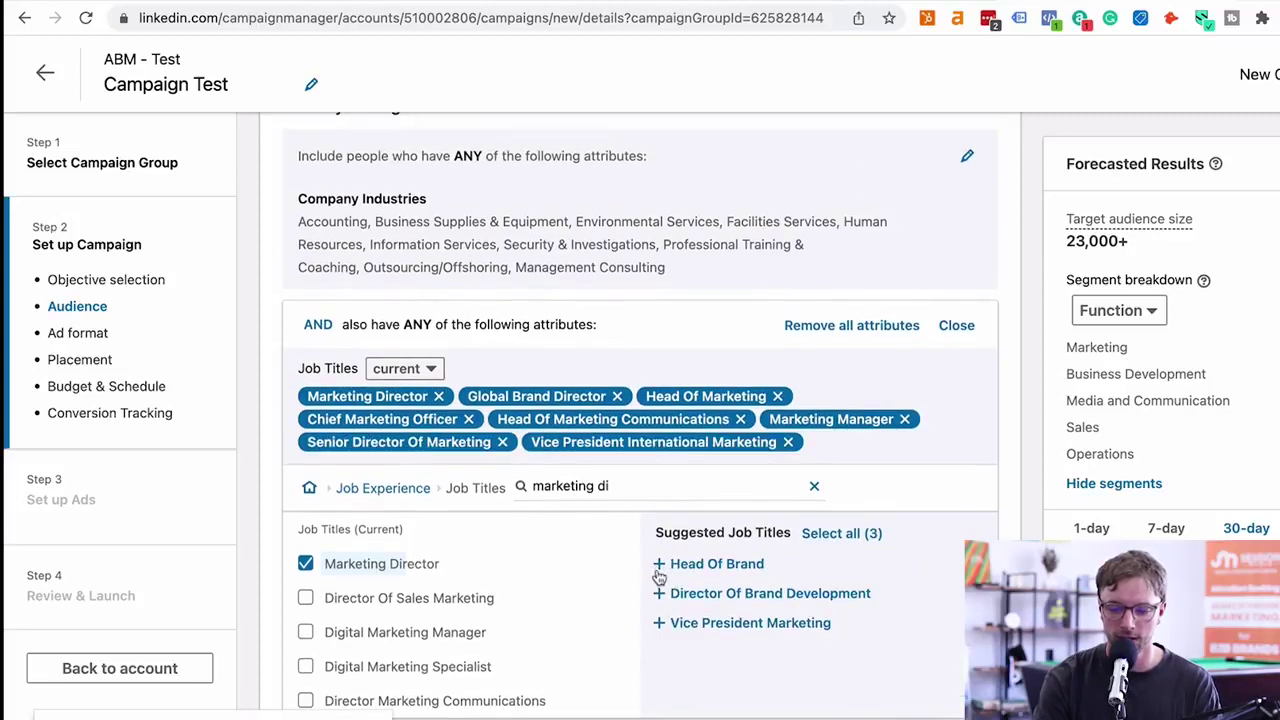
click(659, 568)
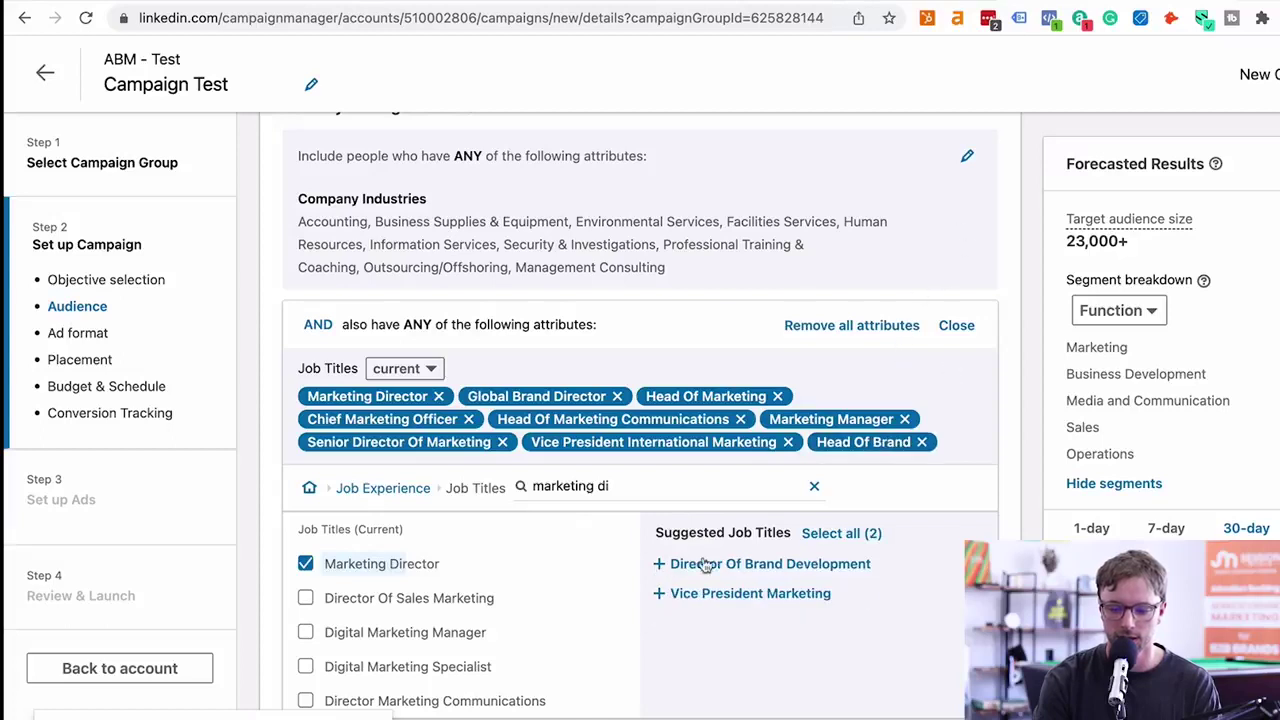
click(660, 564)
click(660, 587)
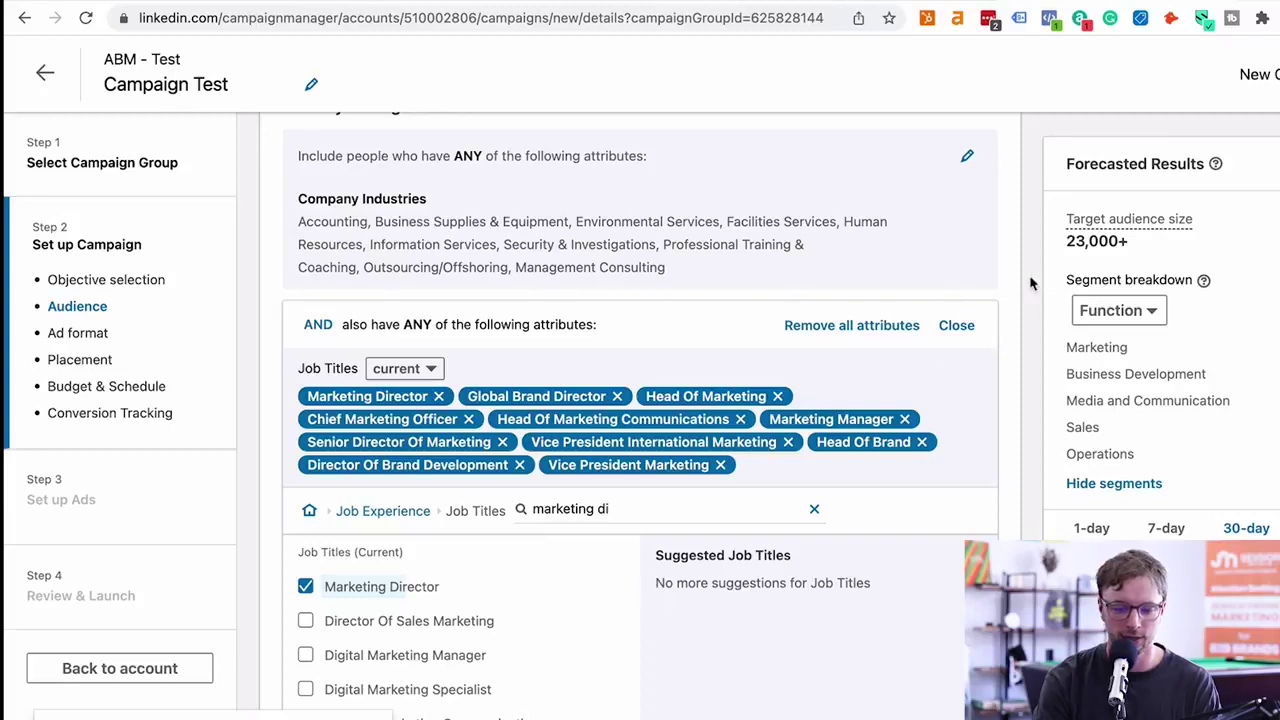
Step: Check whether Job Functions and Job Seniorities can be used in a further AND condition, then close that condition without adding anything
scroll(754, 424, down, 1)
scroll(474, 486, down, 1)
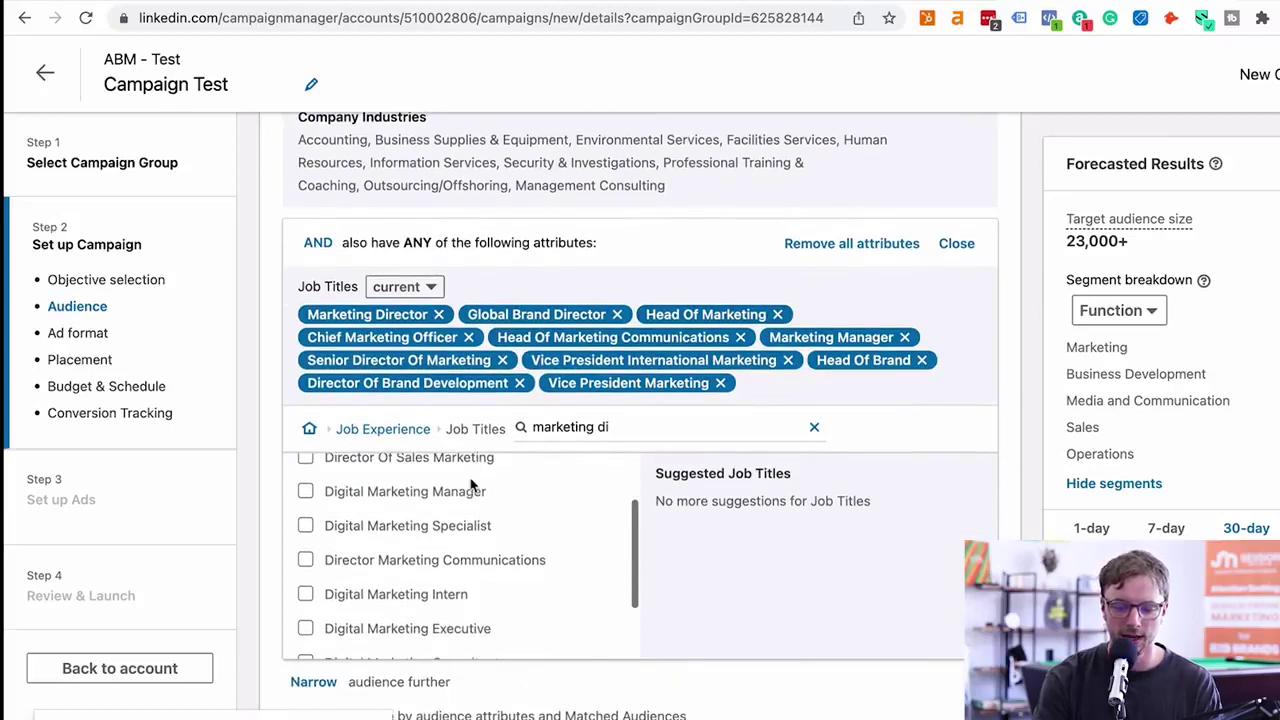
click(314, 681)
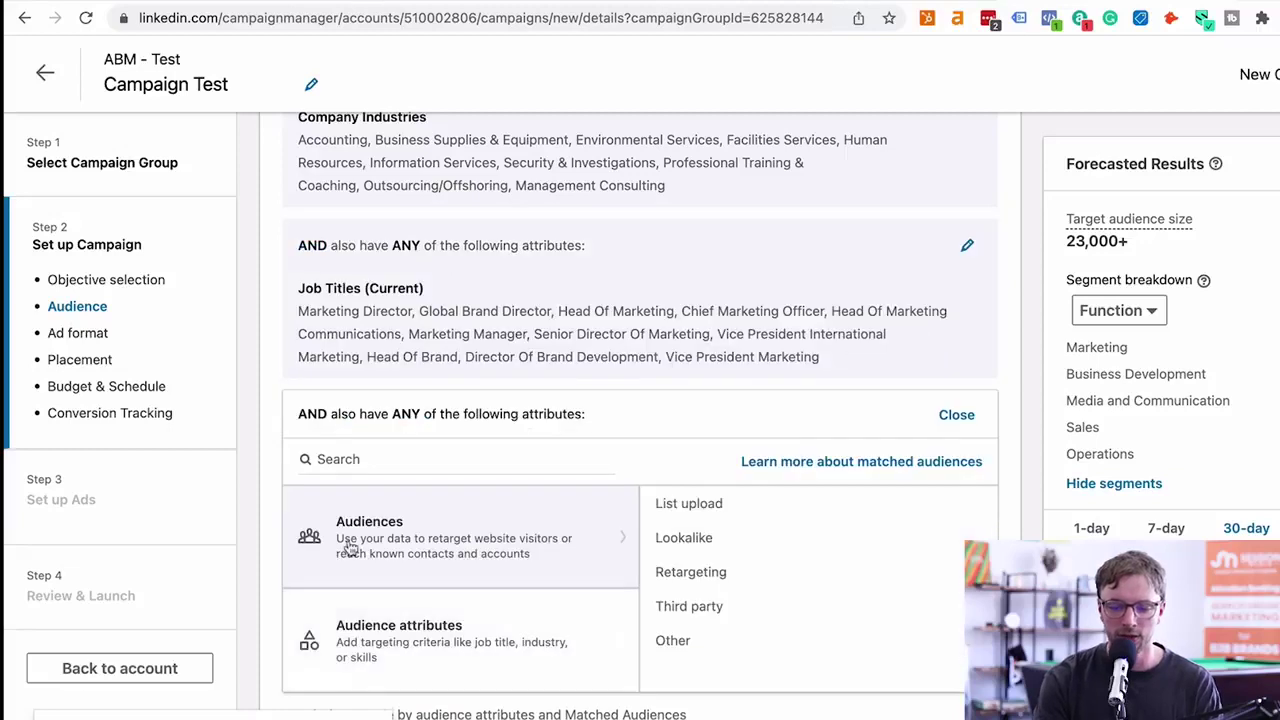
scroll(349, 543, up, 1)
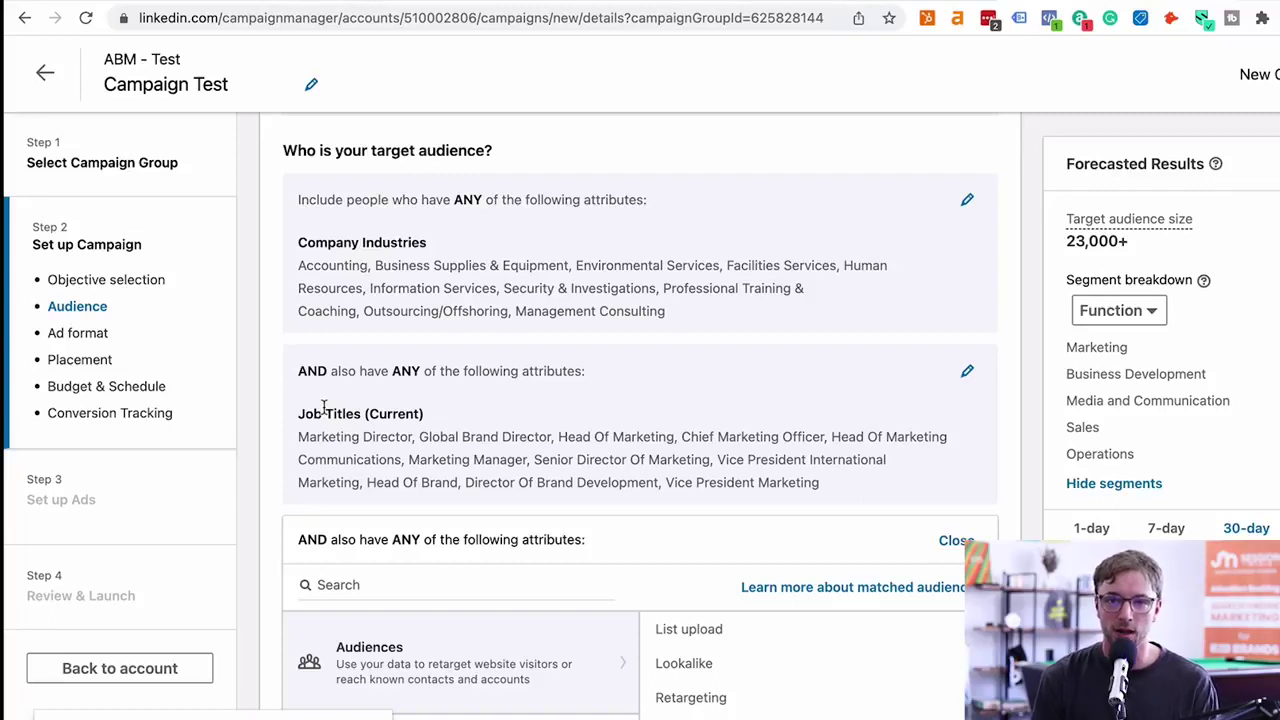
scroll(323, 405, down, 3)
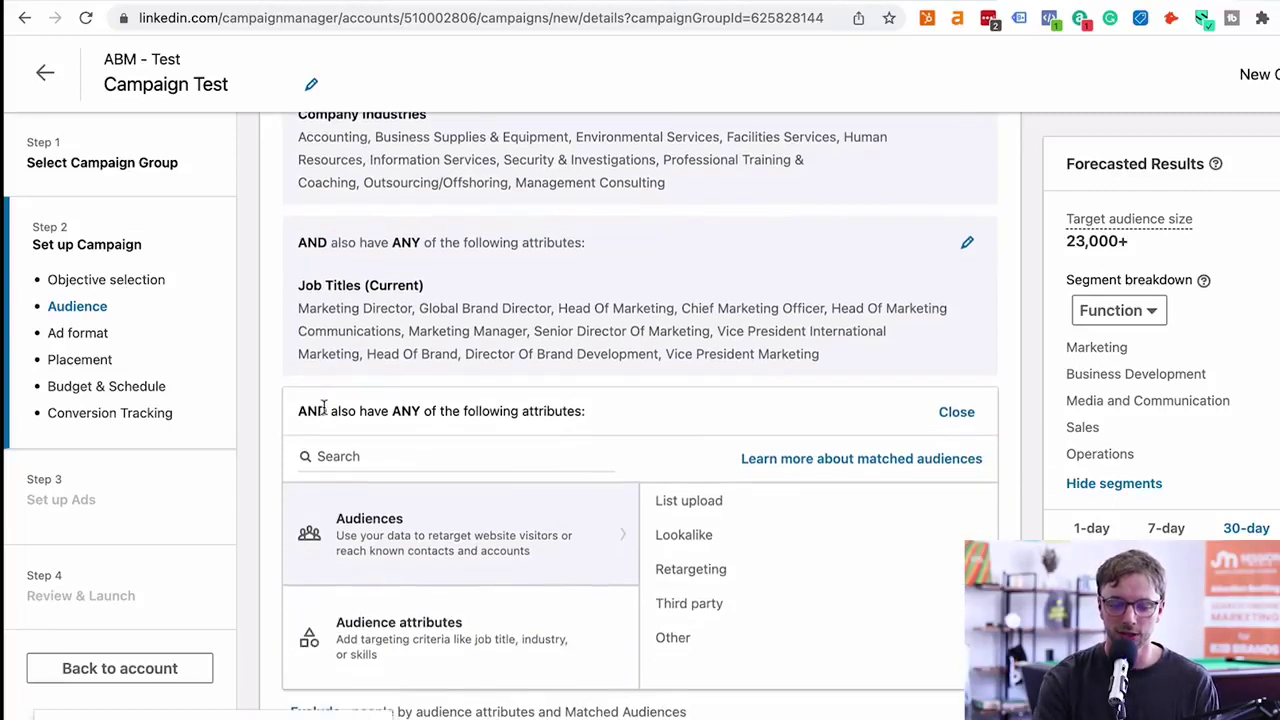
click(452, 614)
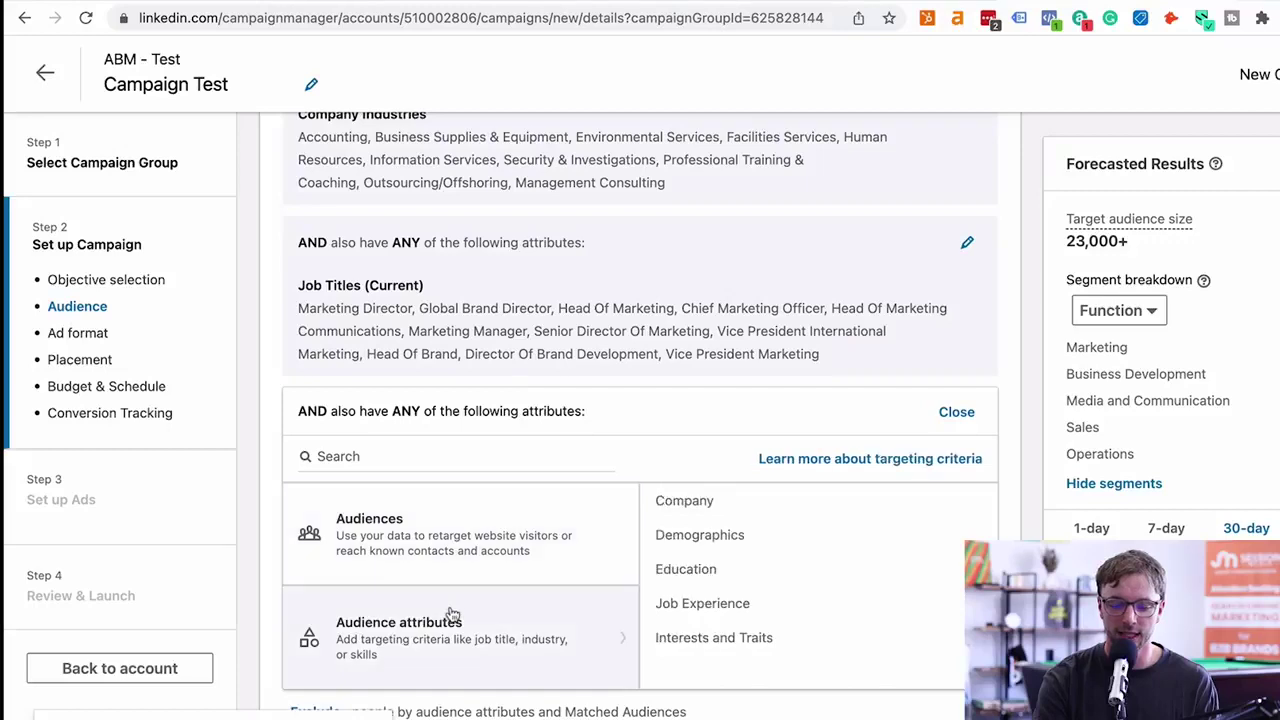
click(690, 603)
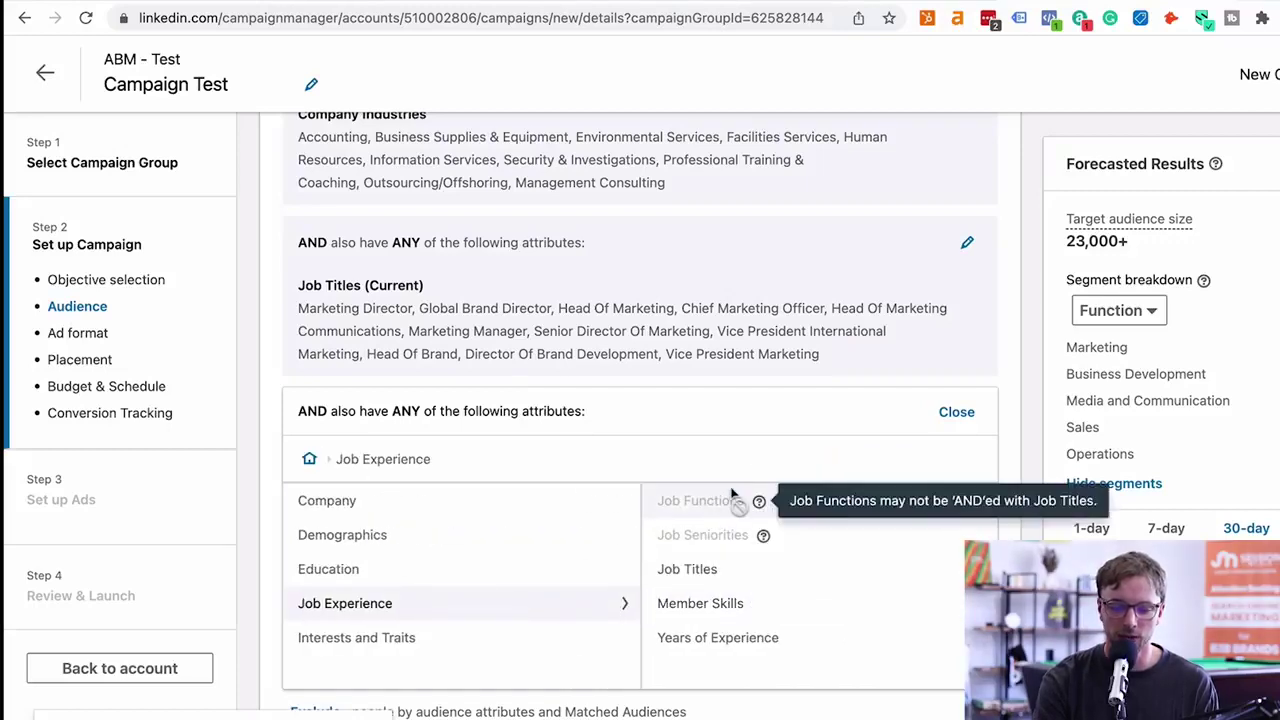
mouse_move(760, 510)
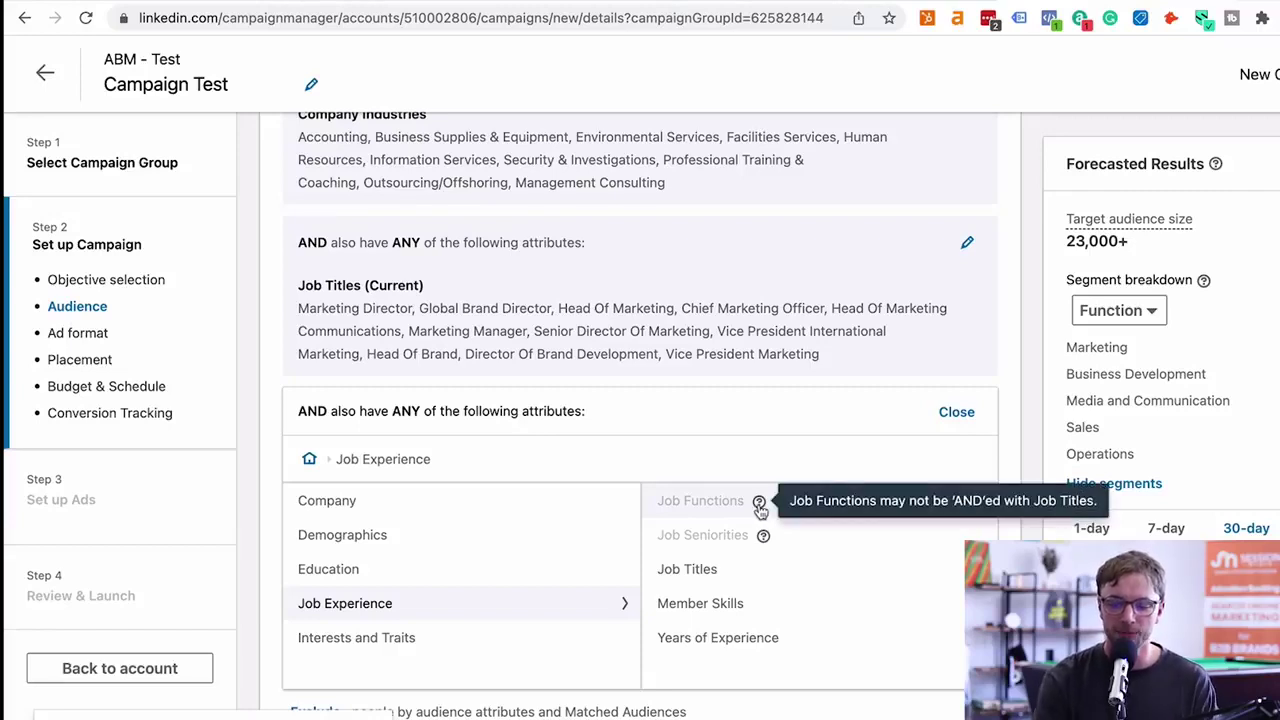
mouse_move(763, 540)
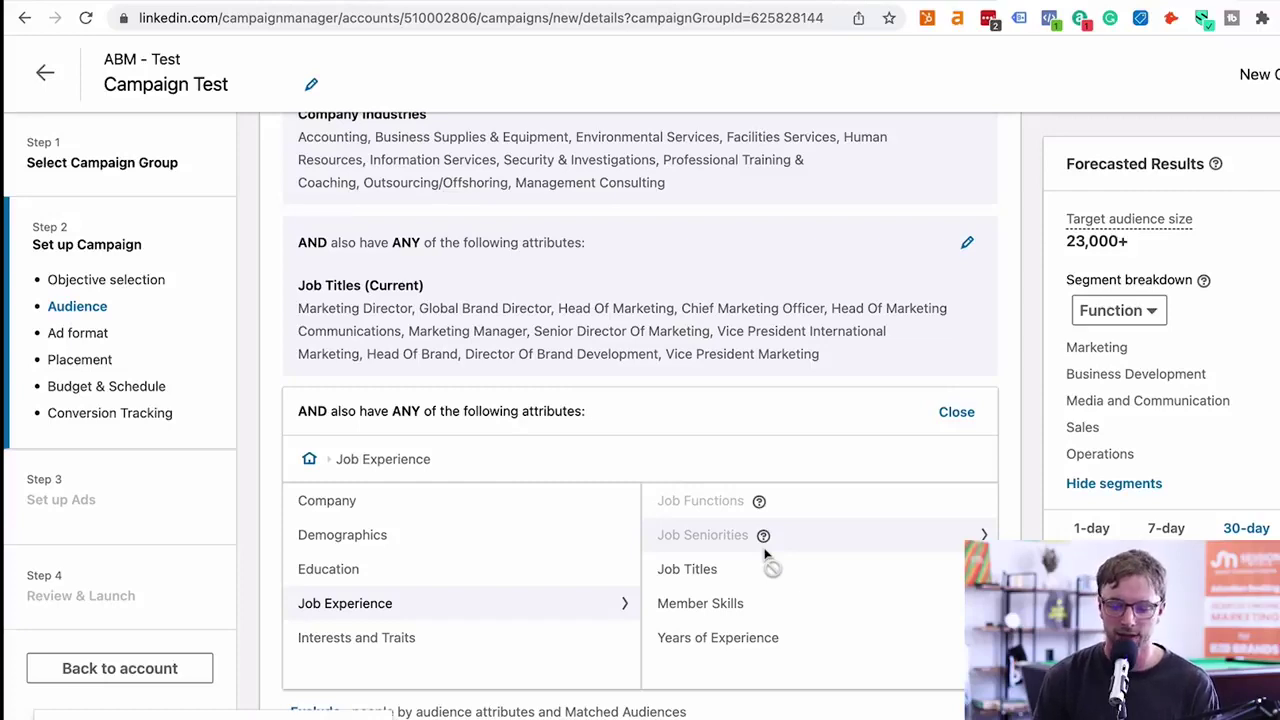
scroll(260, 278, up, 2)
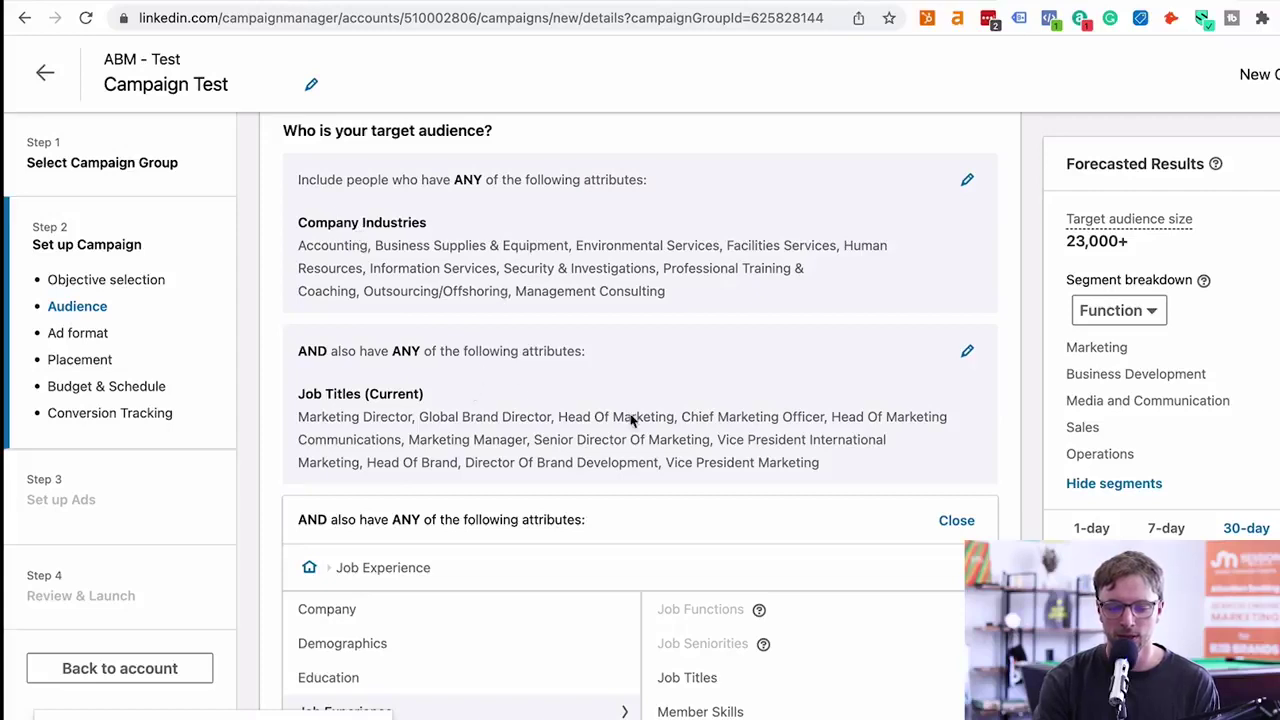
click(952, 520)
Step: Open another AND condition and review the criteria offered under Demographics, Education, Job Experience, and Interests and Traits
scroll(584, 380, up, 1)
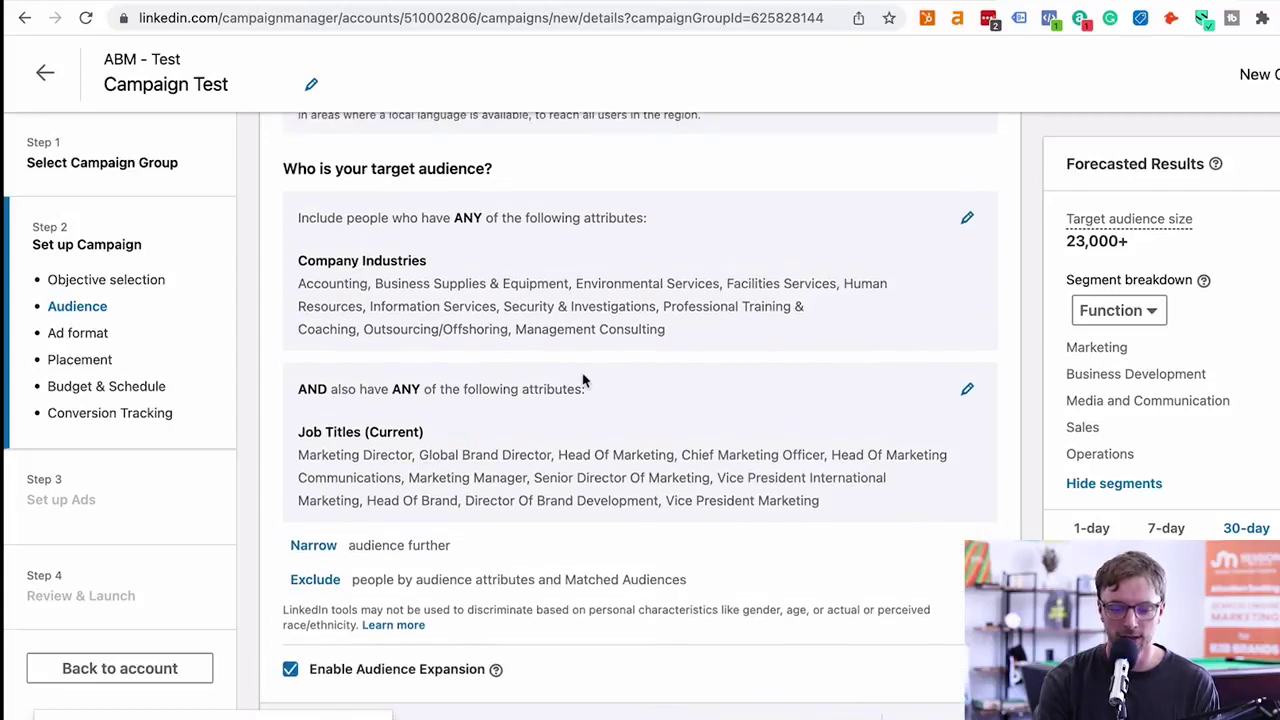
scroll(584, 380, down, 1)
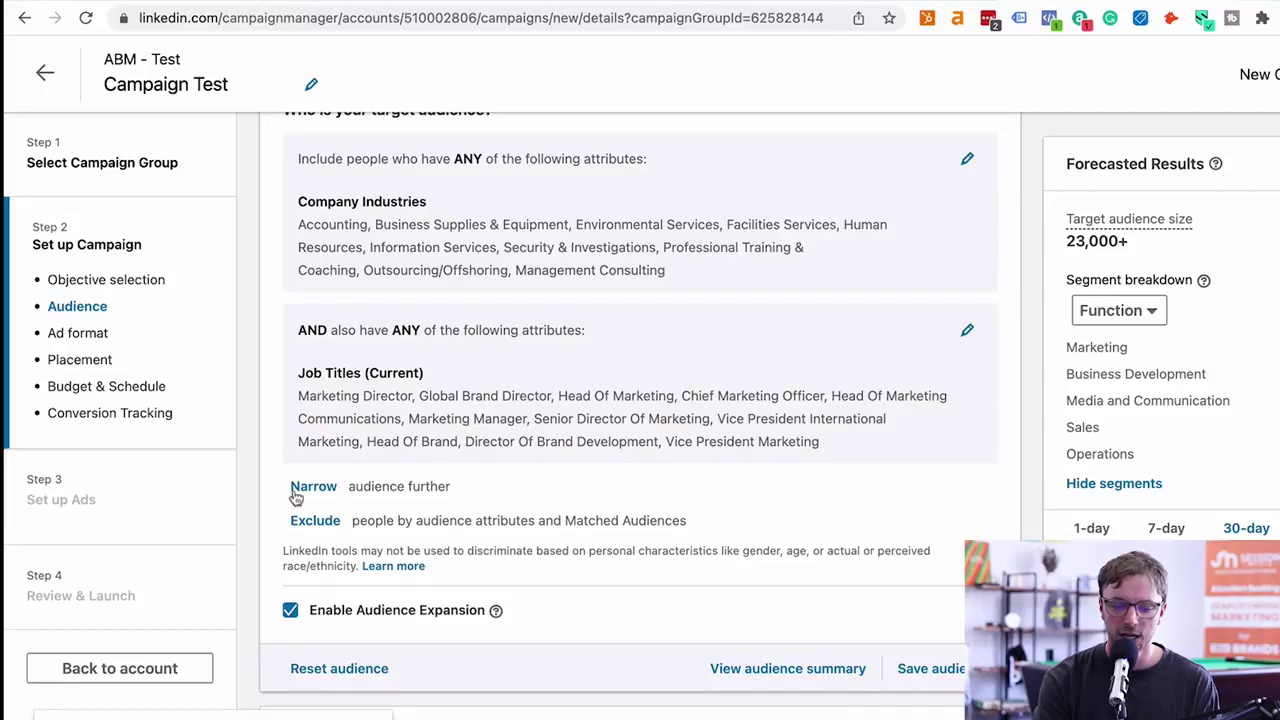
scroll(338, 470, up, 1)
scroll(338, 470, down, 1)
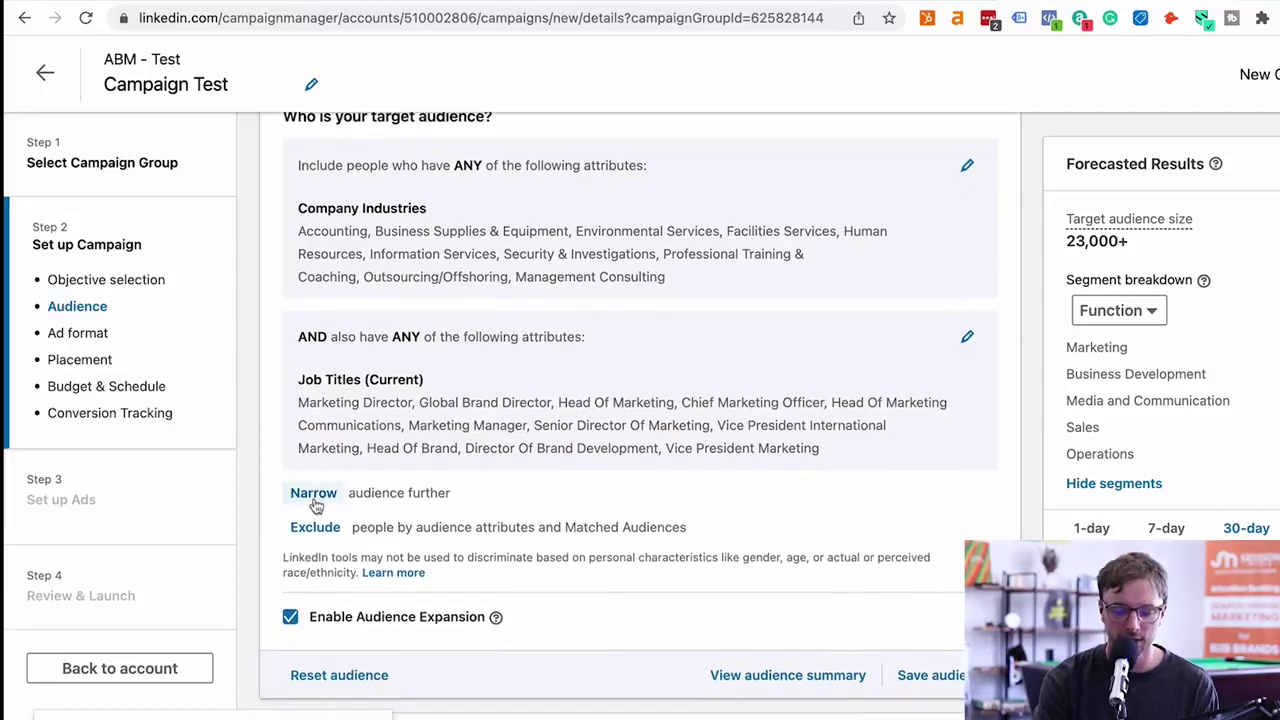
click(315, 496)
scroll(433, 446, down, 3)
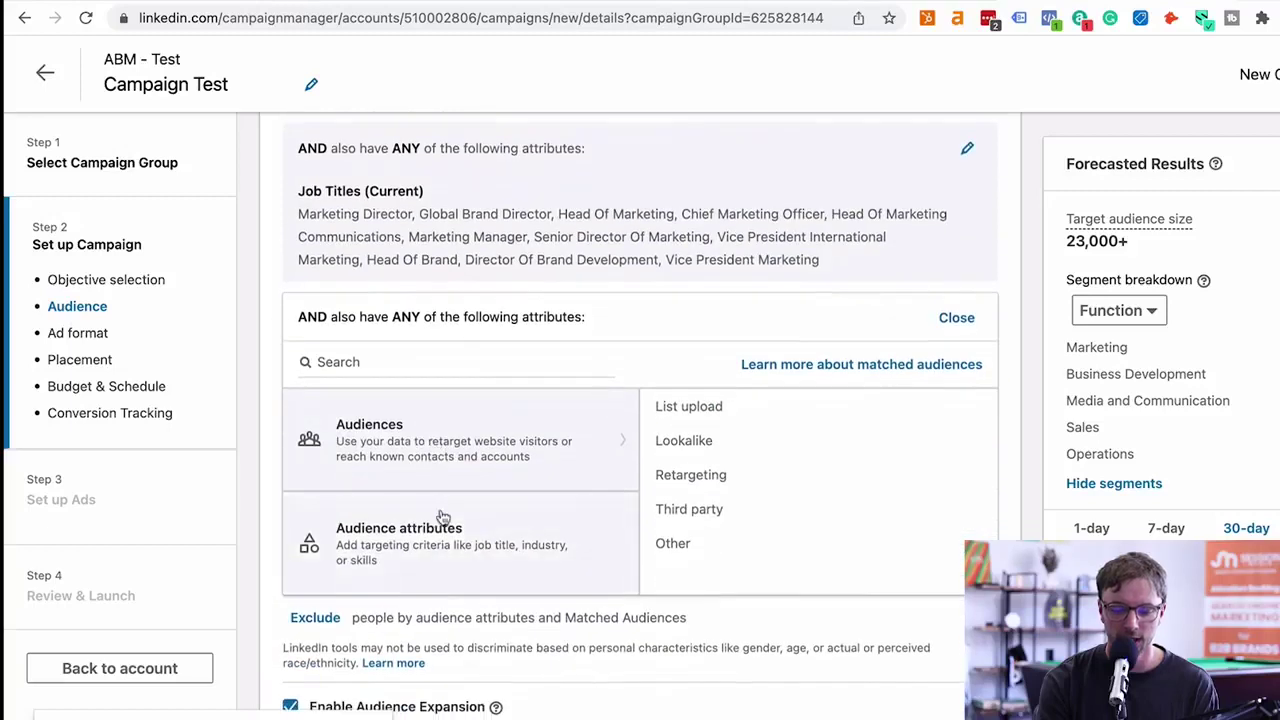
click(437, 522)
click(342, 441)
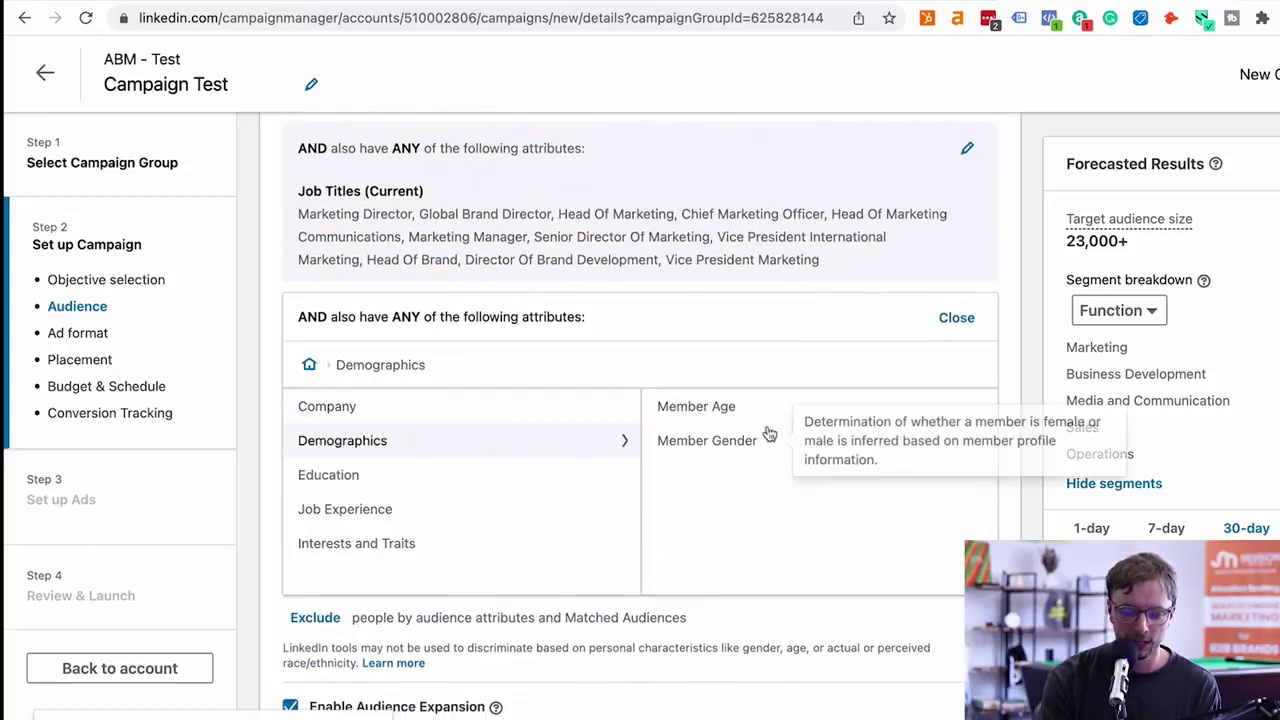
click(362, 478)
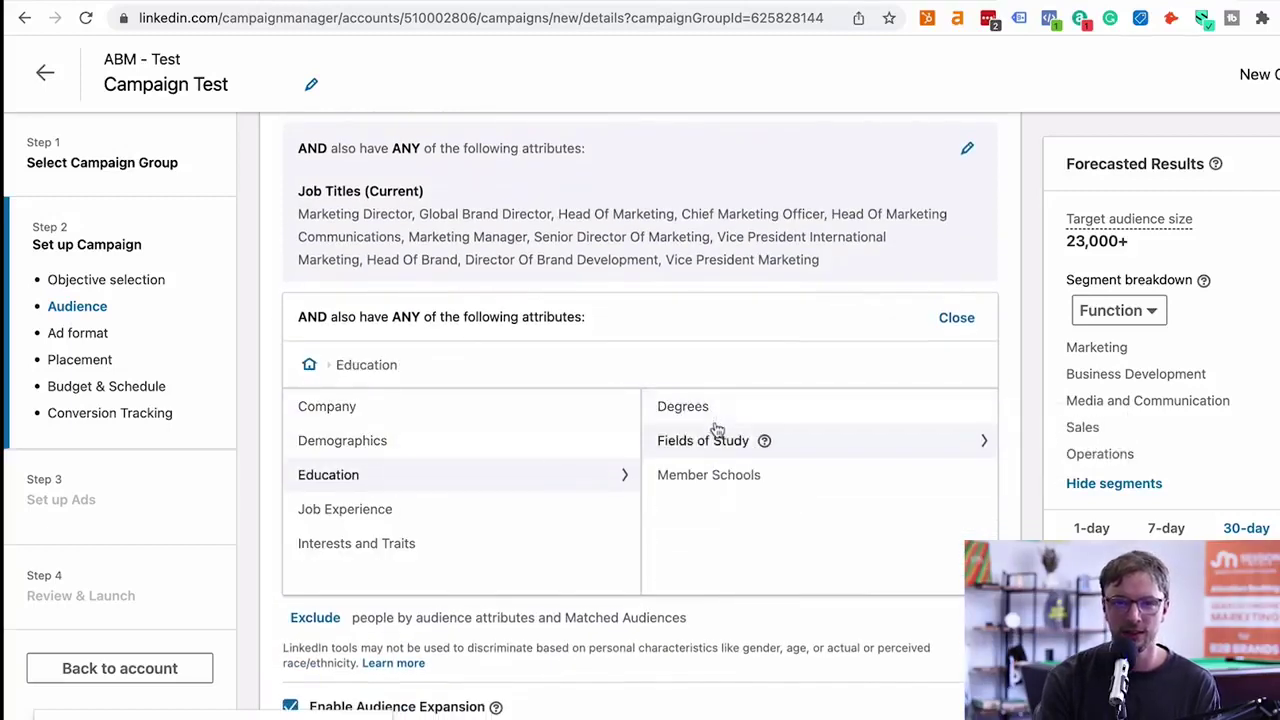
click(352, 512)
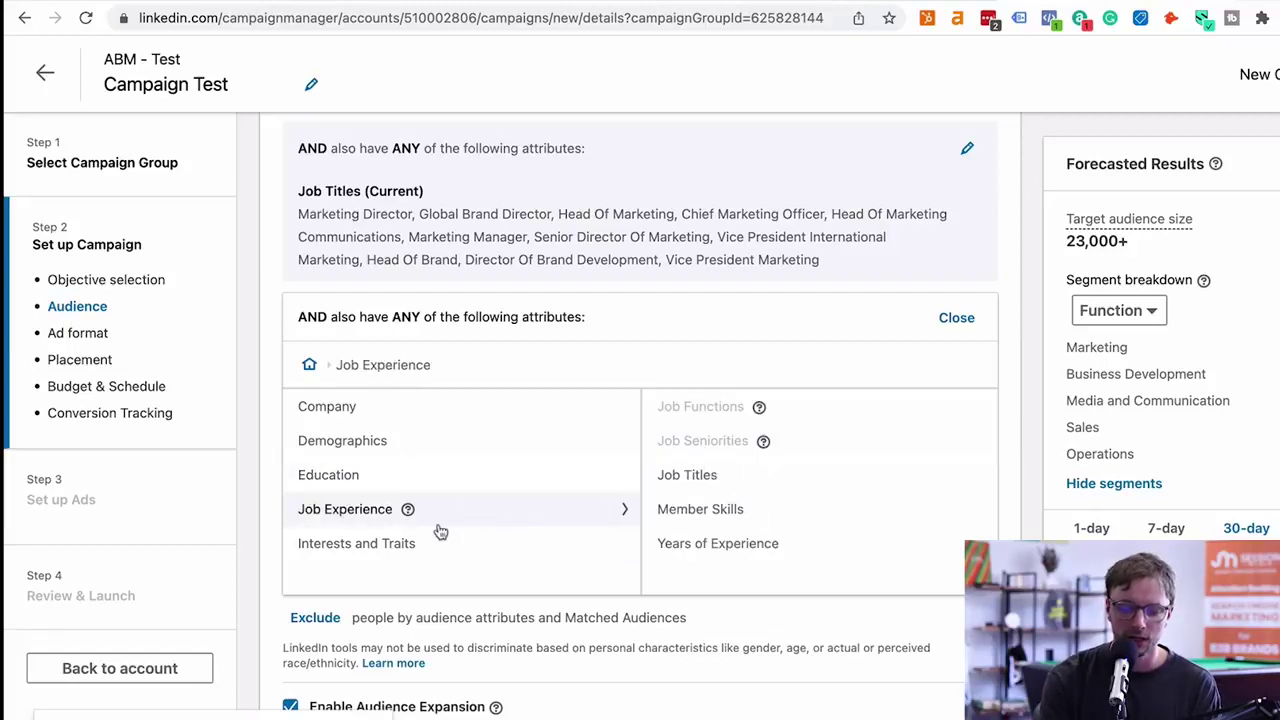
click(403, 541)
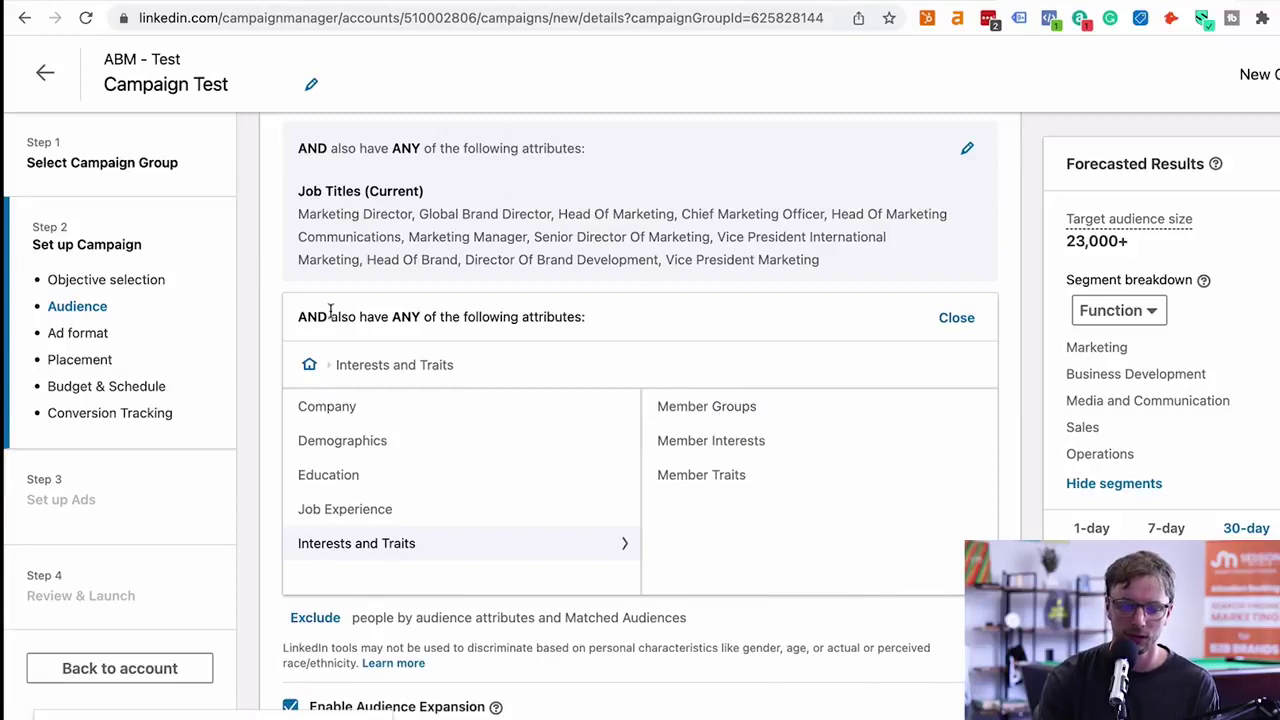
Step: Close the open AND condition without adding criteria and review the Company Industries and Job Titles conditions
scroll(331, 314, down, 3)
scroll(537, 317, up, 4)
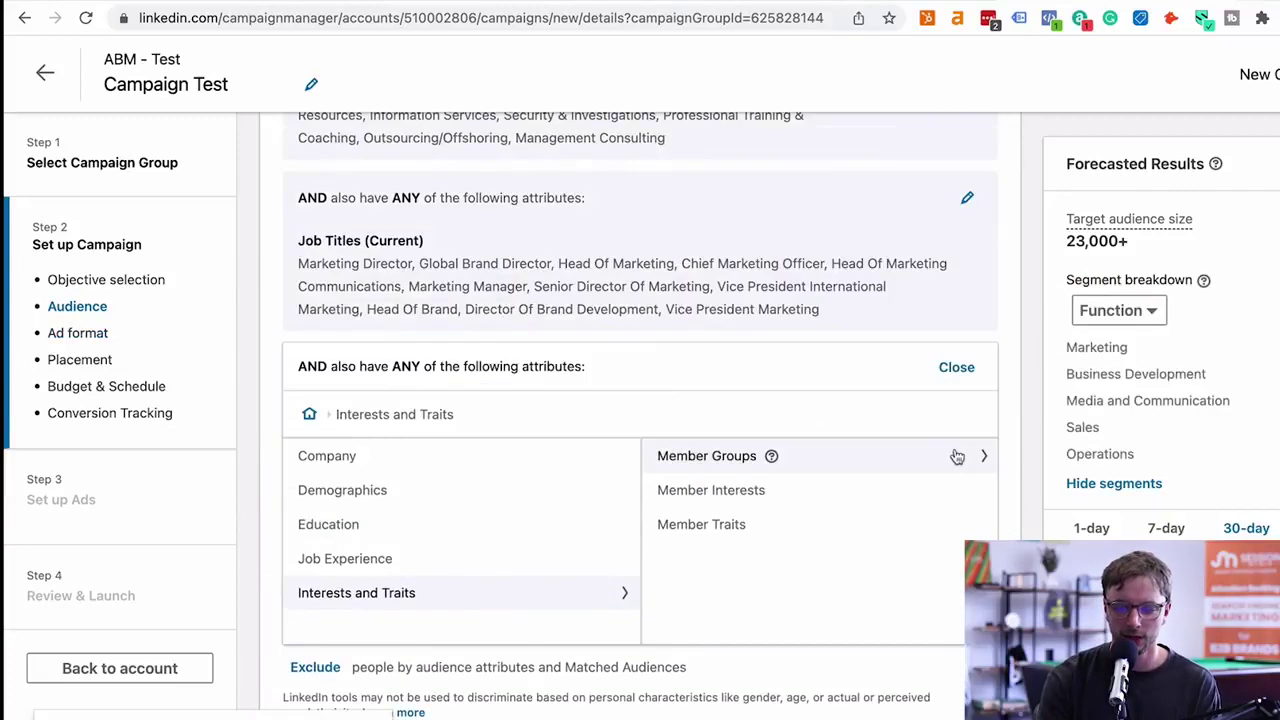
click(955, 370)
scroll(634, 371, up, 2)
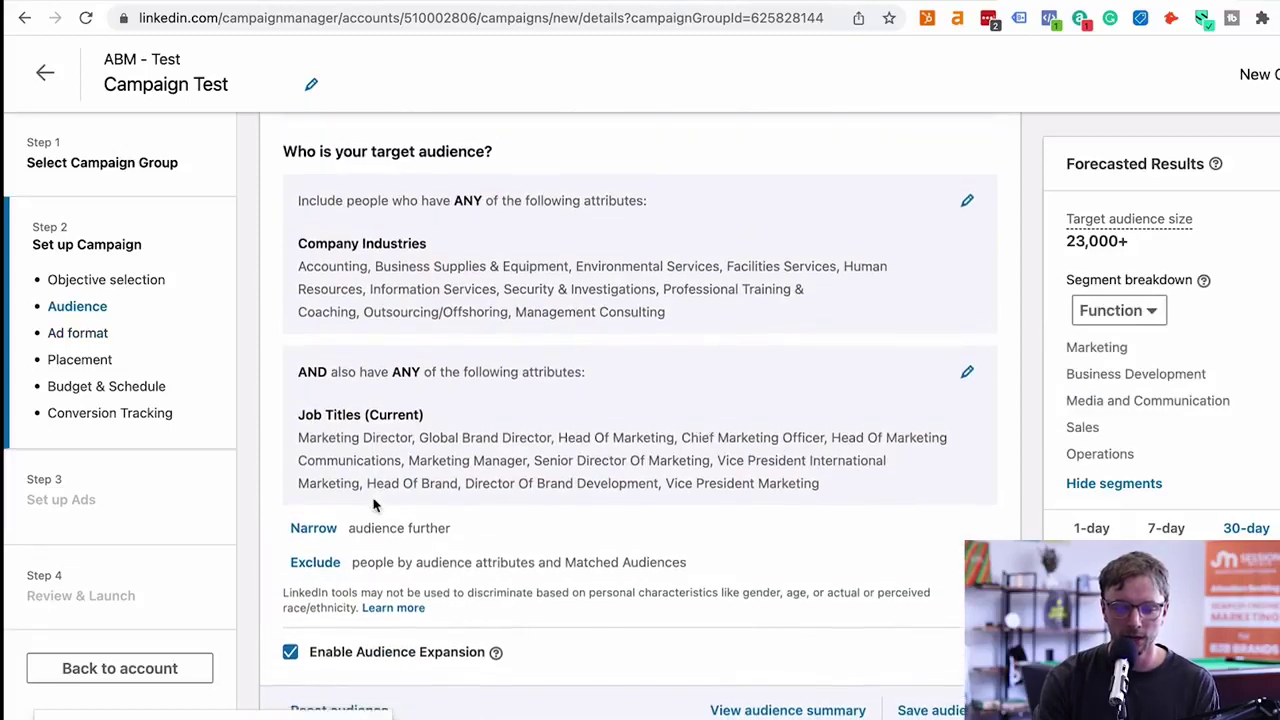
scroll(376, 500, down, 1)
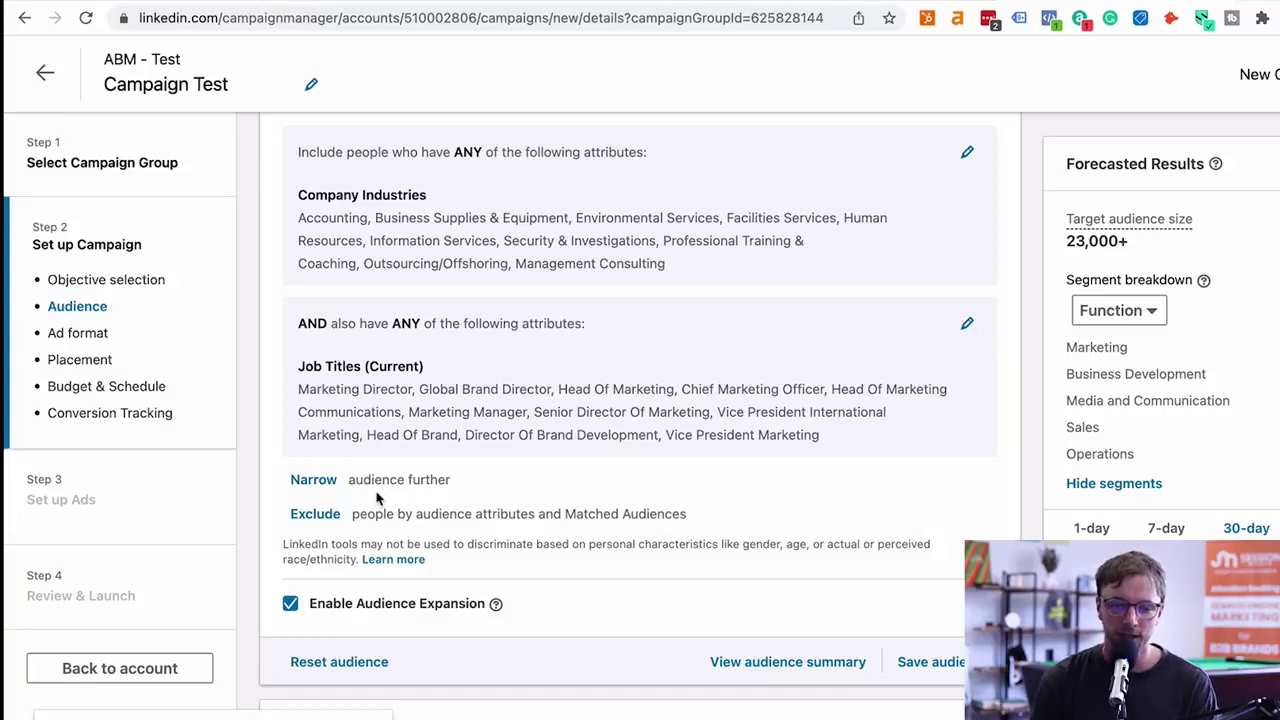
scroll(376, 497, down, 1)
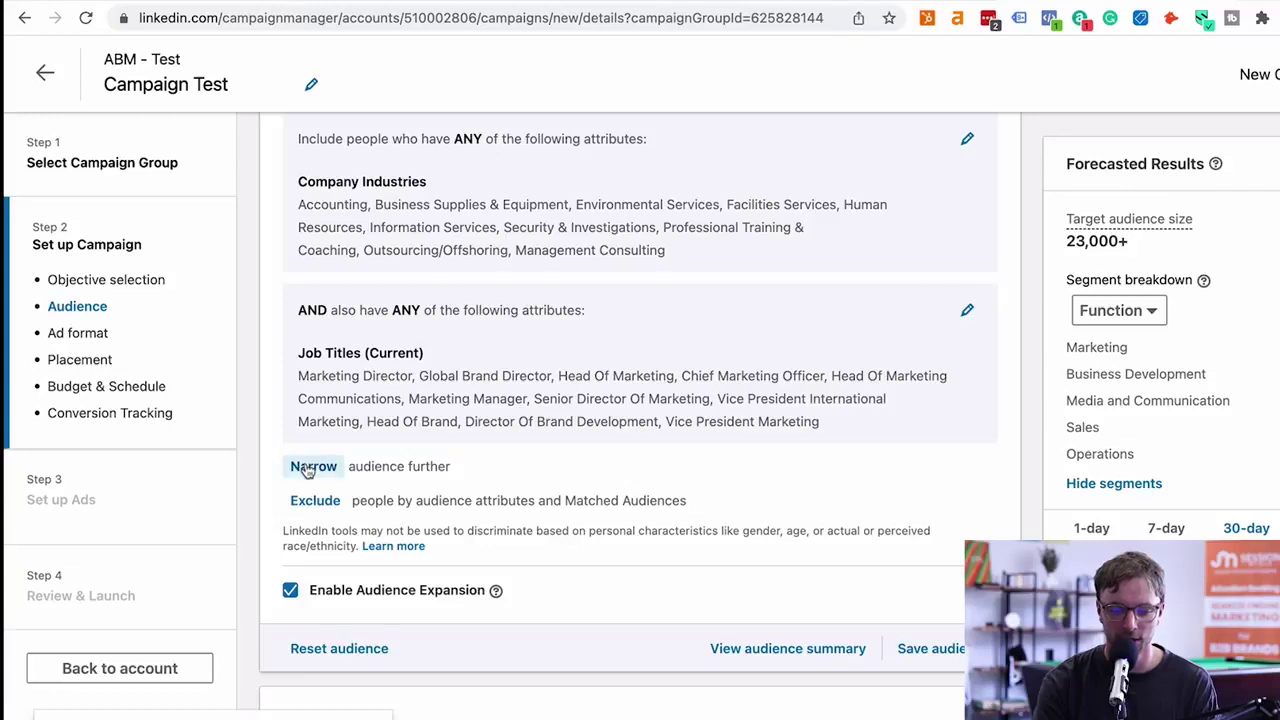
Step: Narrow the audience with another AND condition on Company Size, including 2-10 employees and 11-50 employees
click(302, 467)
scroll(408, 470, down, 3)
mouse_move(409, 543)
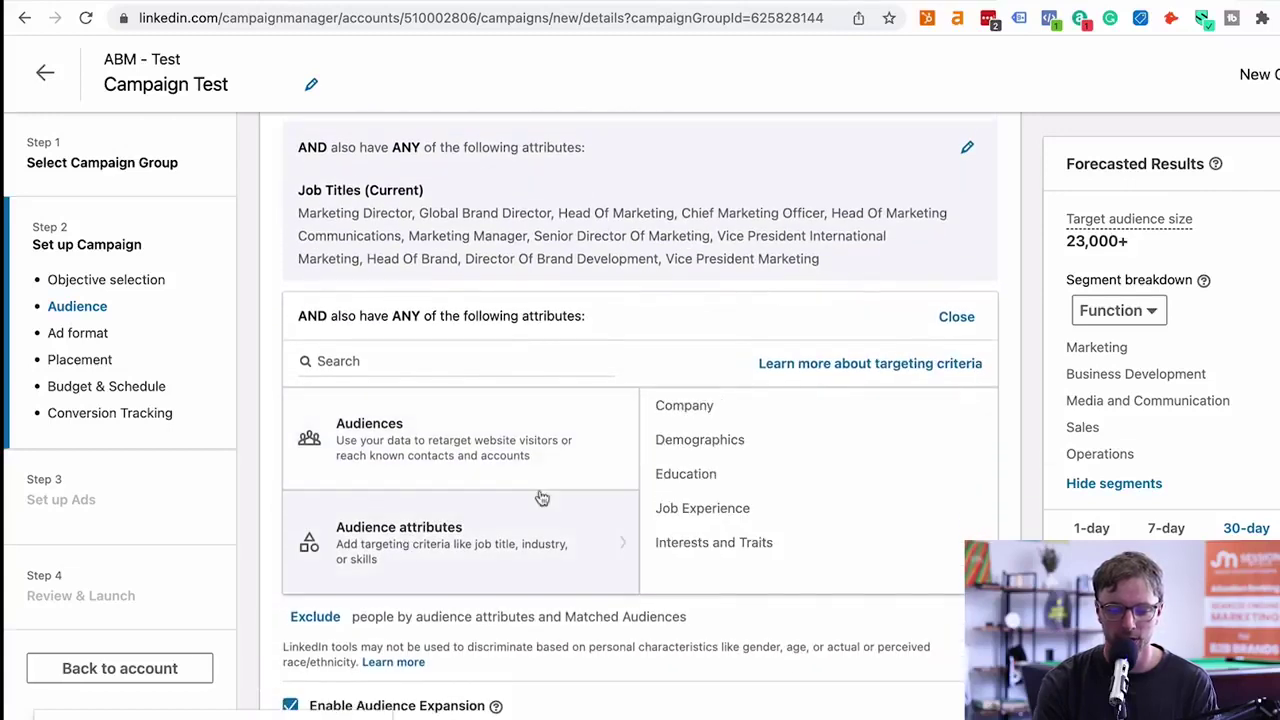
click(686, 410)
scroll(695, 500, down, 2)
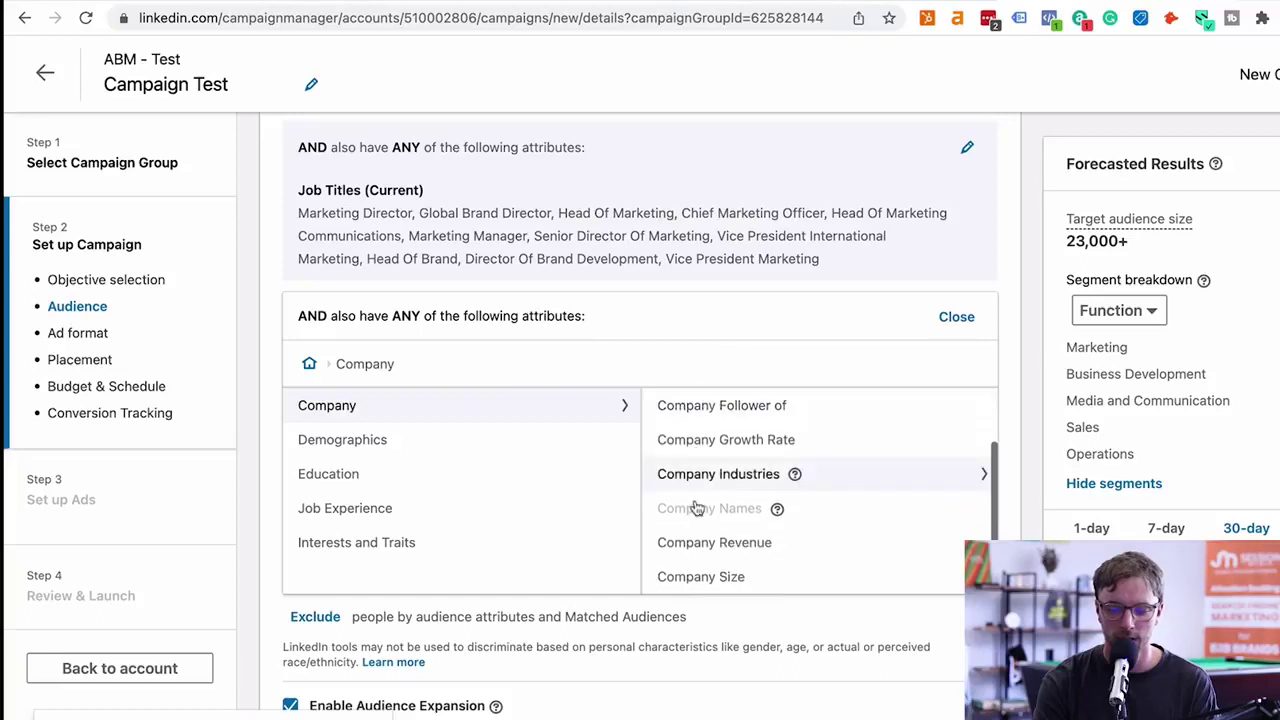
click(686, 575)
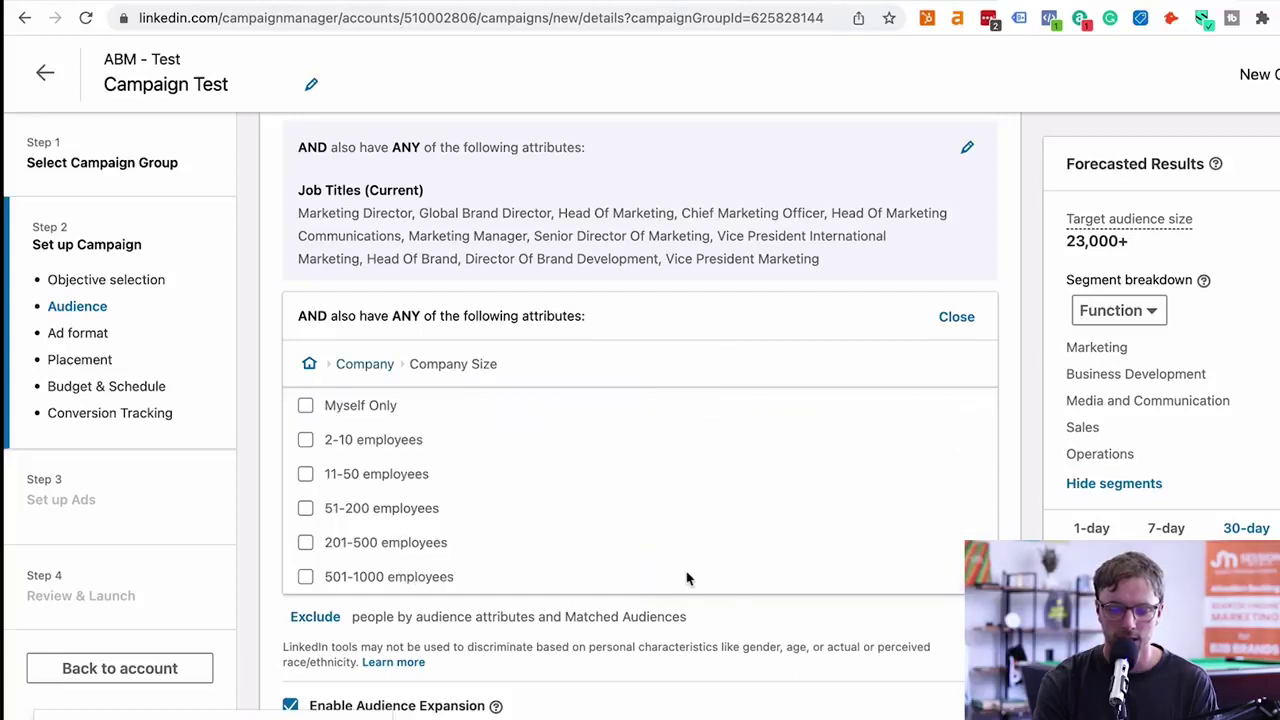
click(305, 440)
click(305, 535)
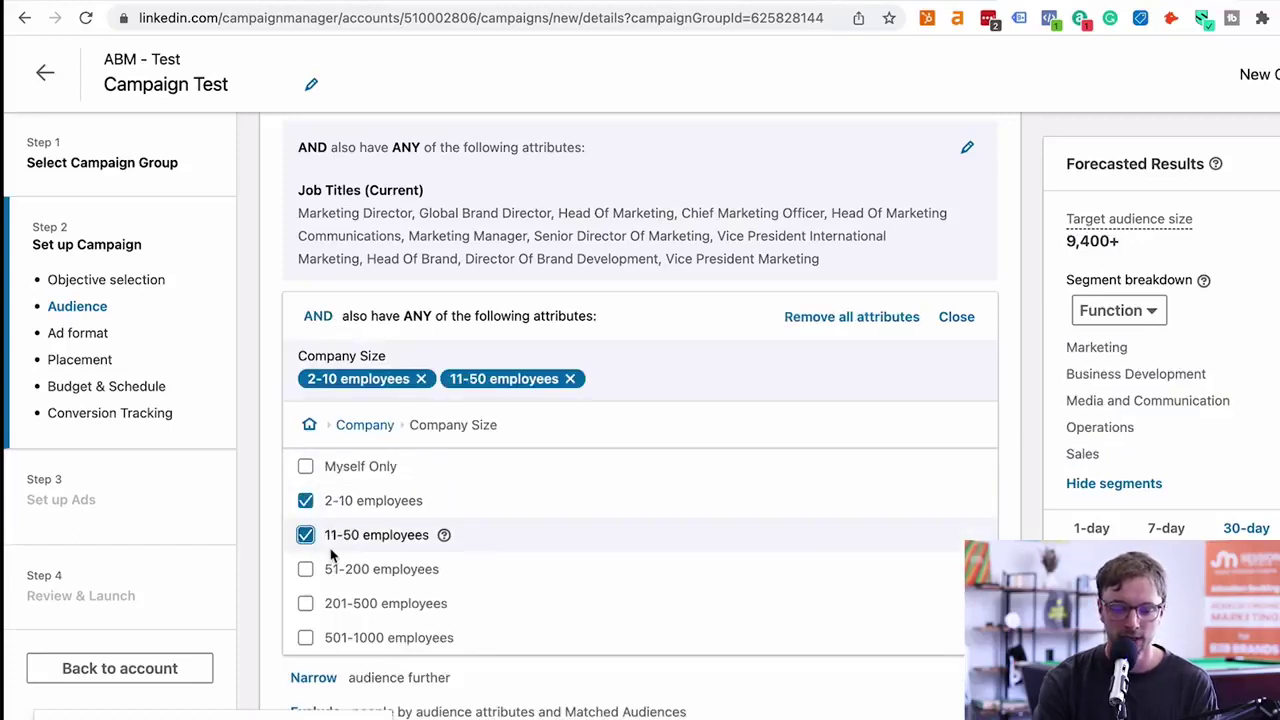
scroll(333, 555, down, 1)
drag(1138, 262, 1070, 250)
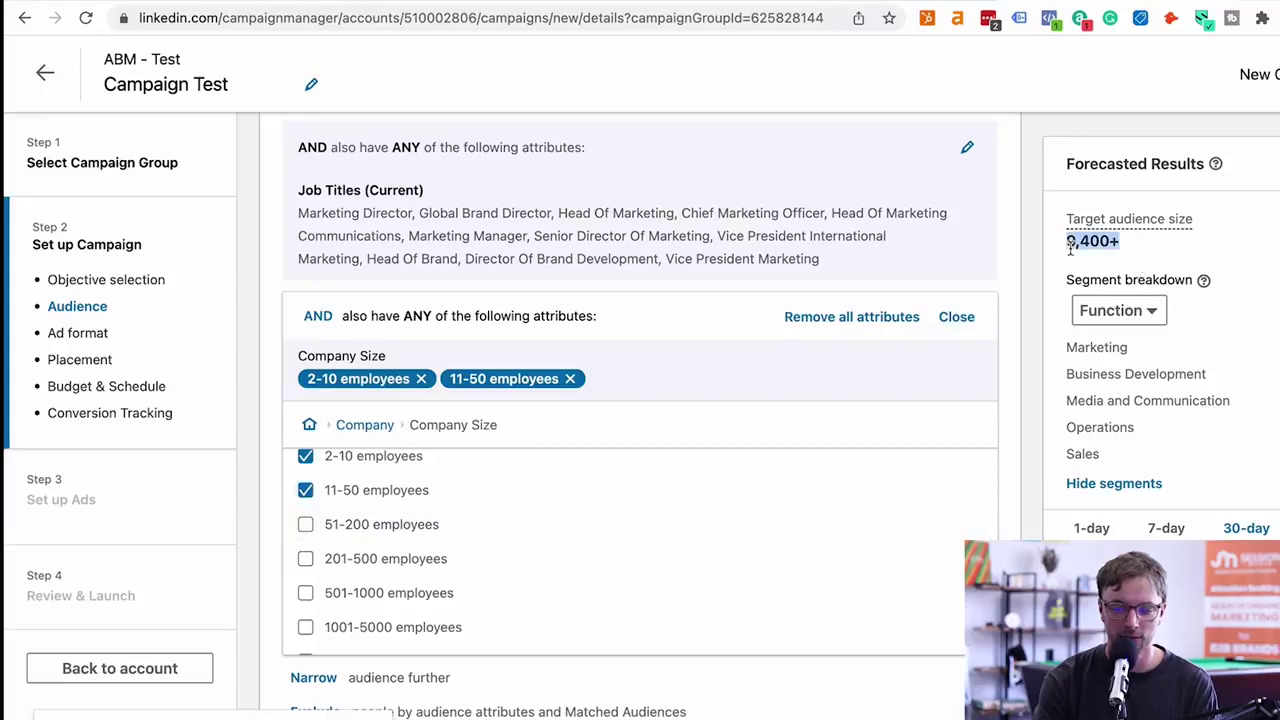
scroll(1038, 305, down, 1)
scroll(993, 383, down, 2)
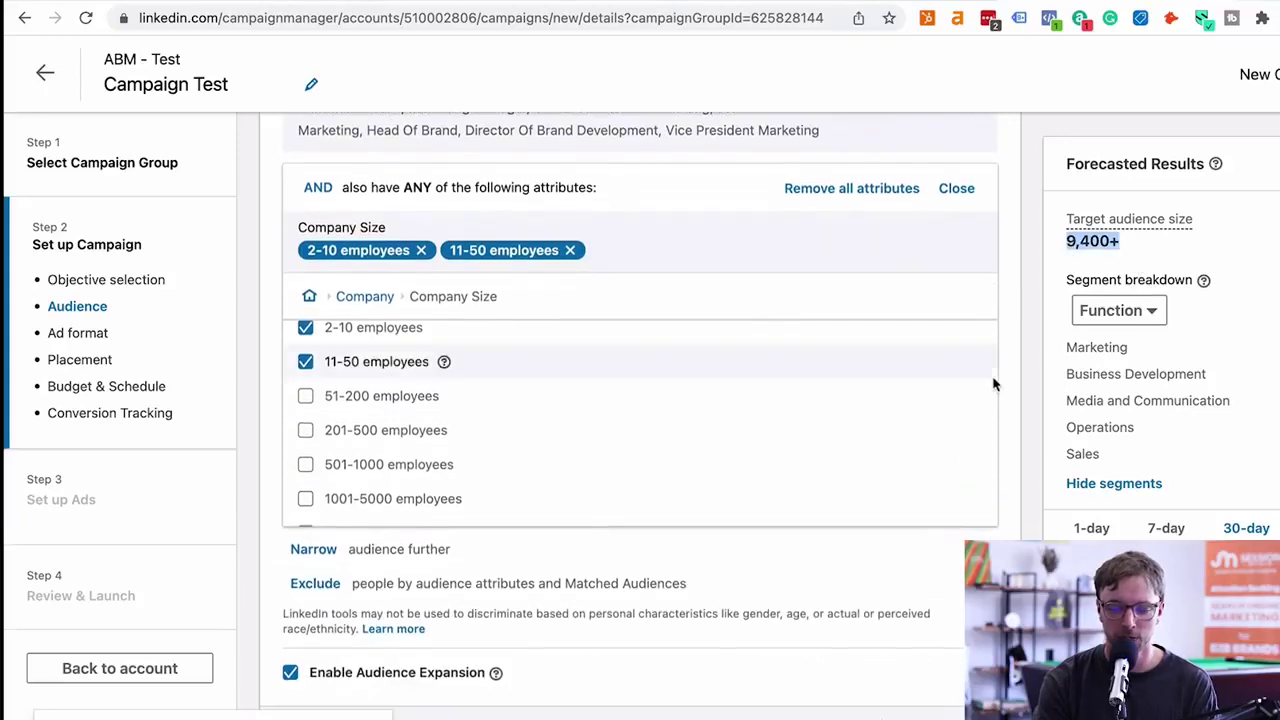
click(955, 190)
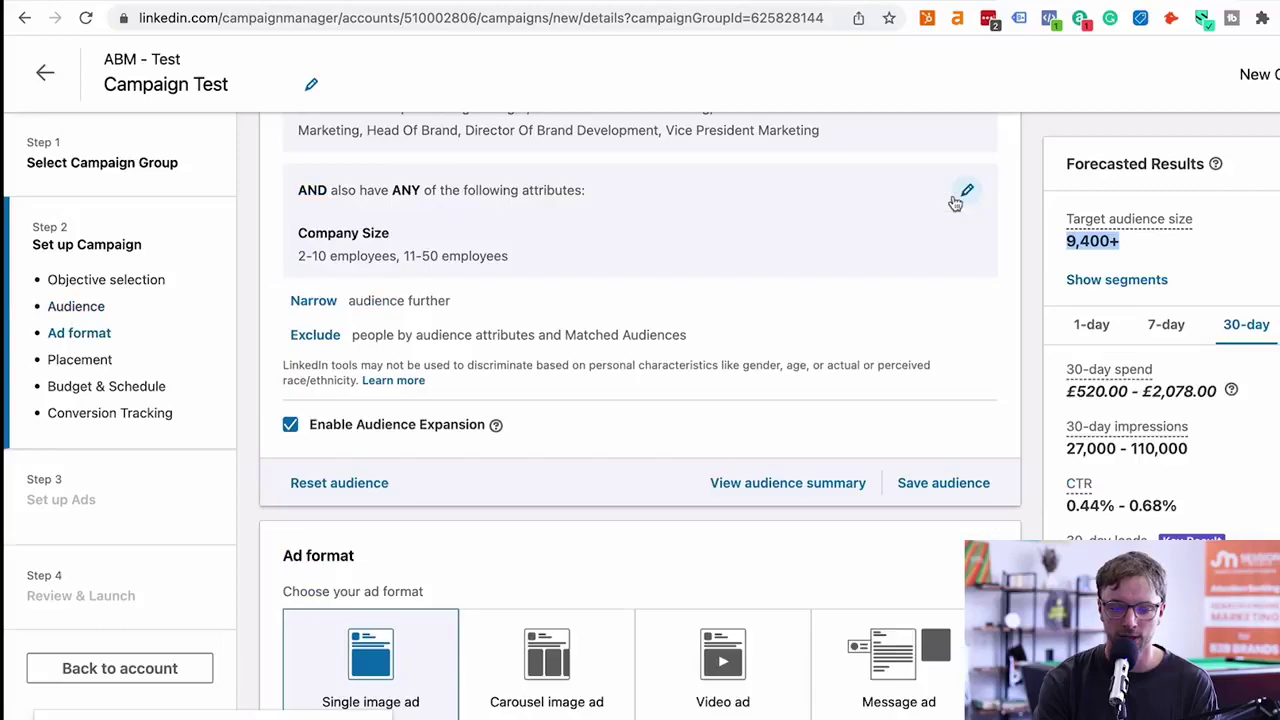
Step: Review the Company Industries, Job Titles and Company Size conditions that make up the target audience
scroll(669, 429, up, 5)
scroll(669, 429, down, 1)
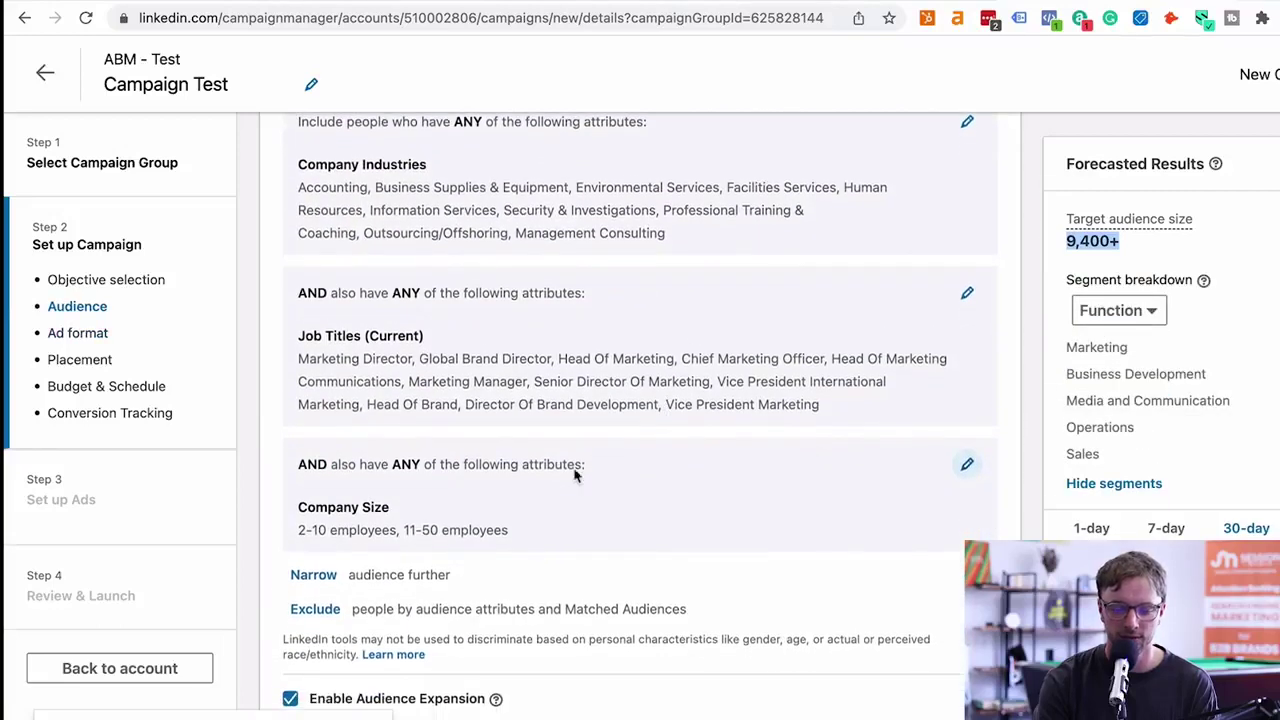
scroll(634, 306, up, 1)
scroll(570, 415, down, 1)
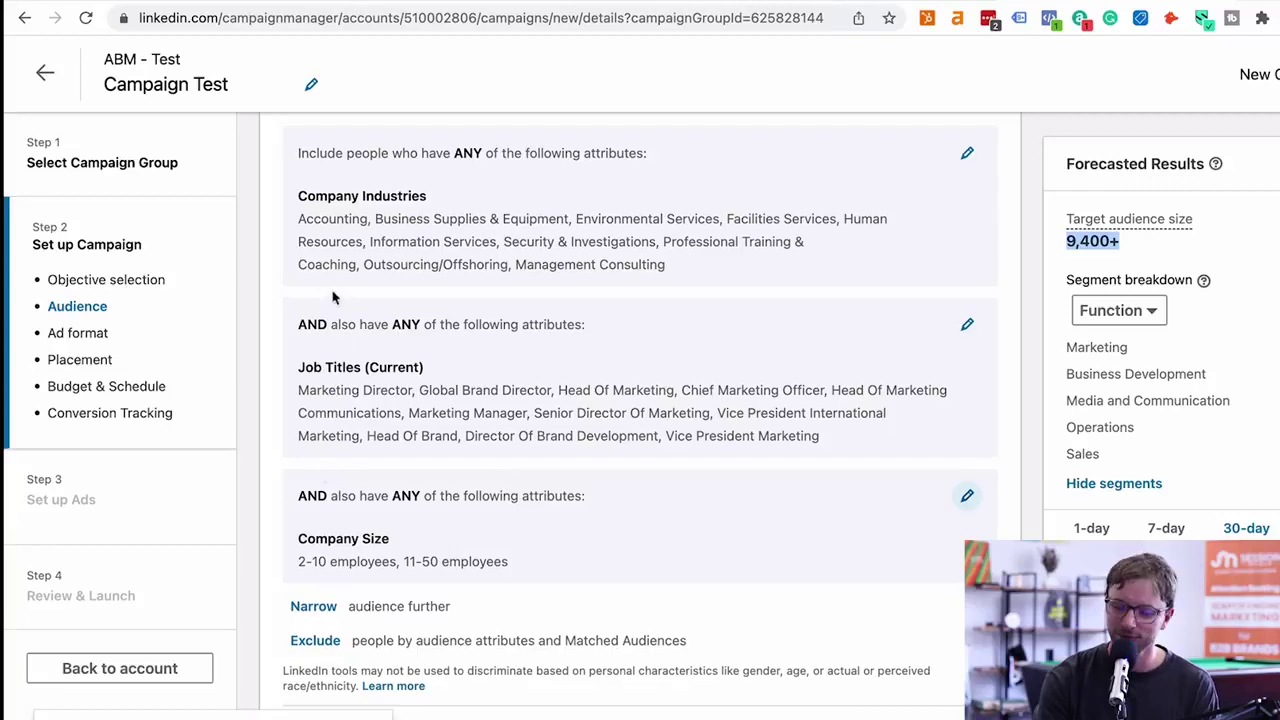
drag(327, 196, 625, 264)
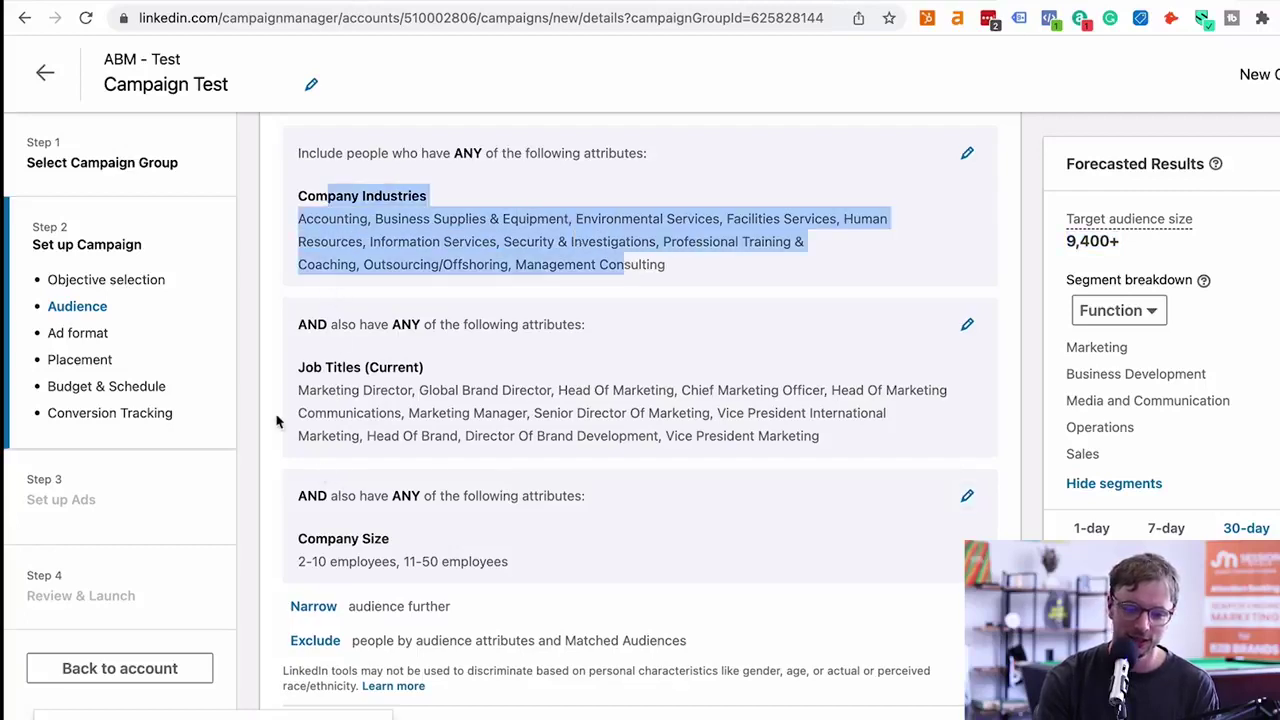
drag(298, 367, 819, 436)
click(557, 449)
drag(301, 530, 573, 575)
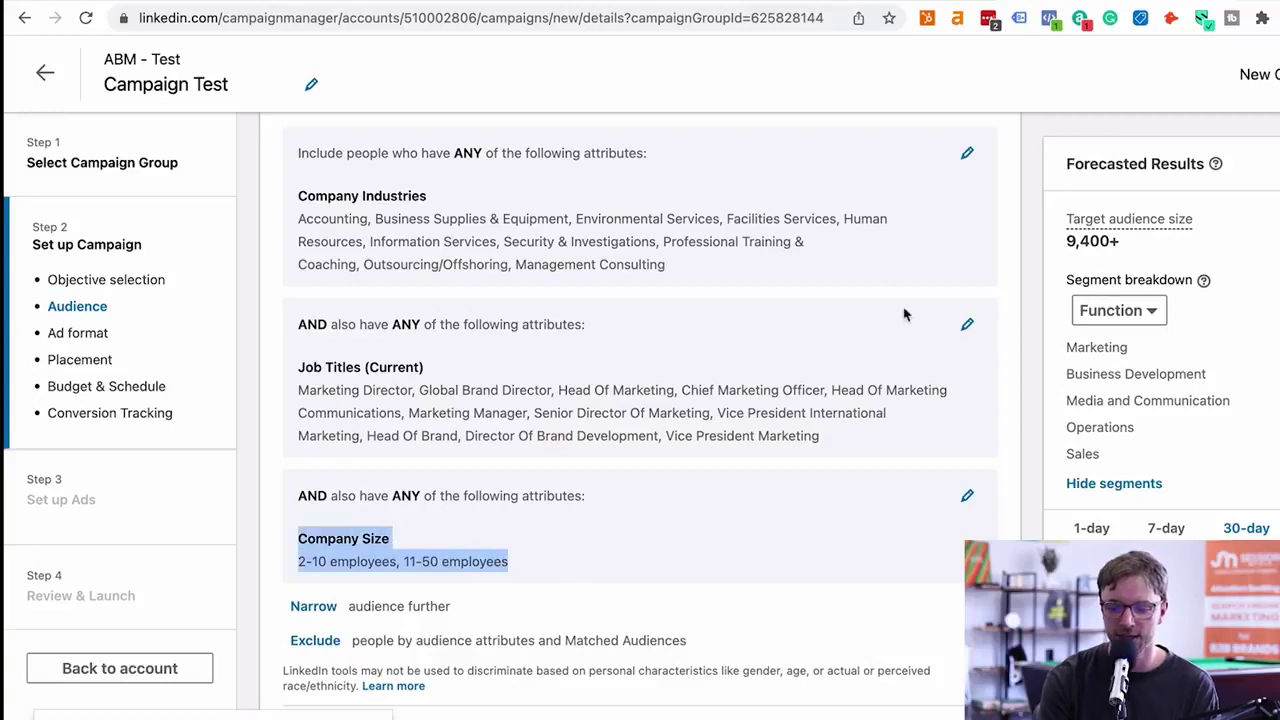
Step: Check the location and profile language settings, and re-read the Company Size condition
scroll(900, 315, up, 3)
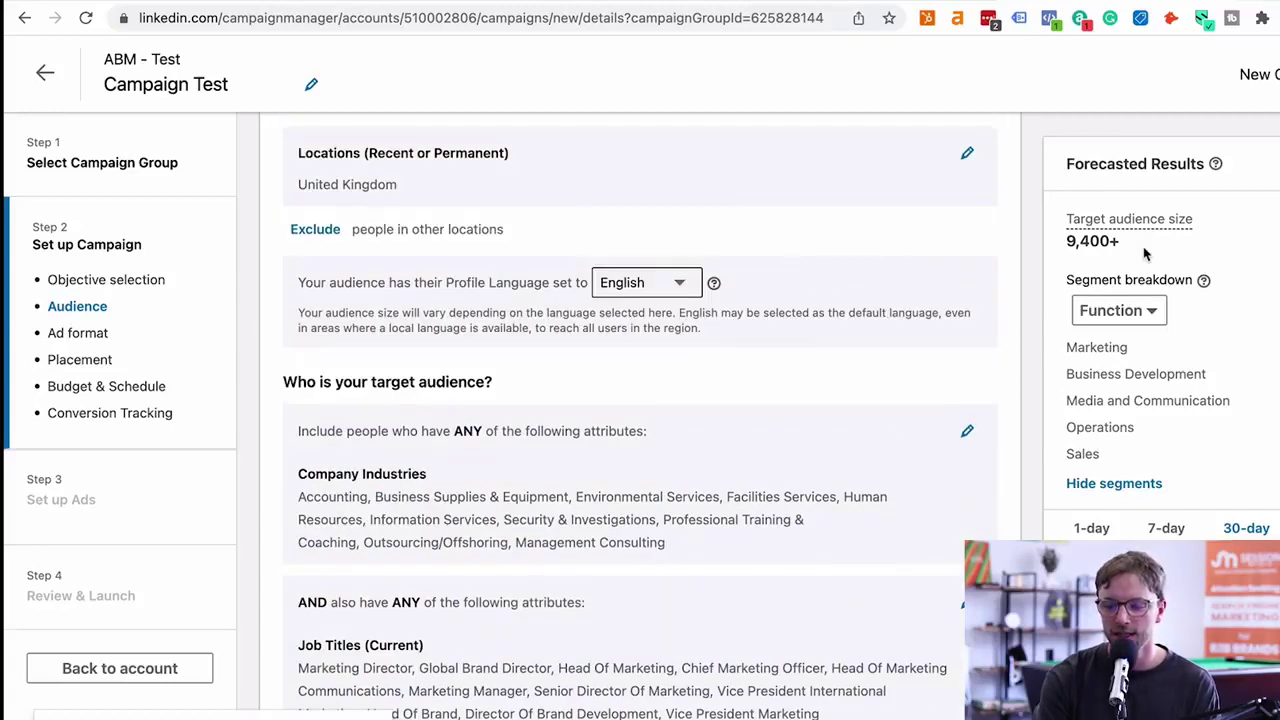
scroll(1145, 255, down, 1)
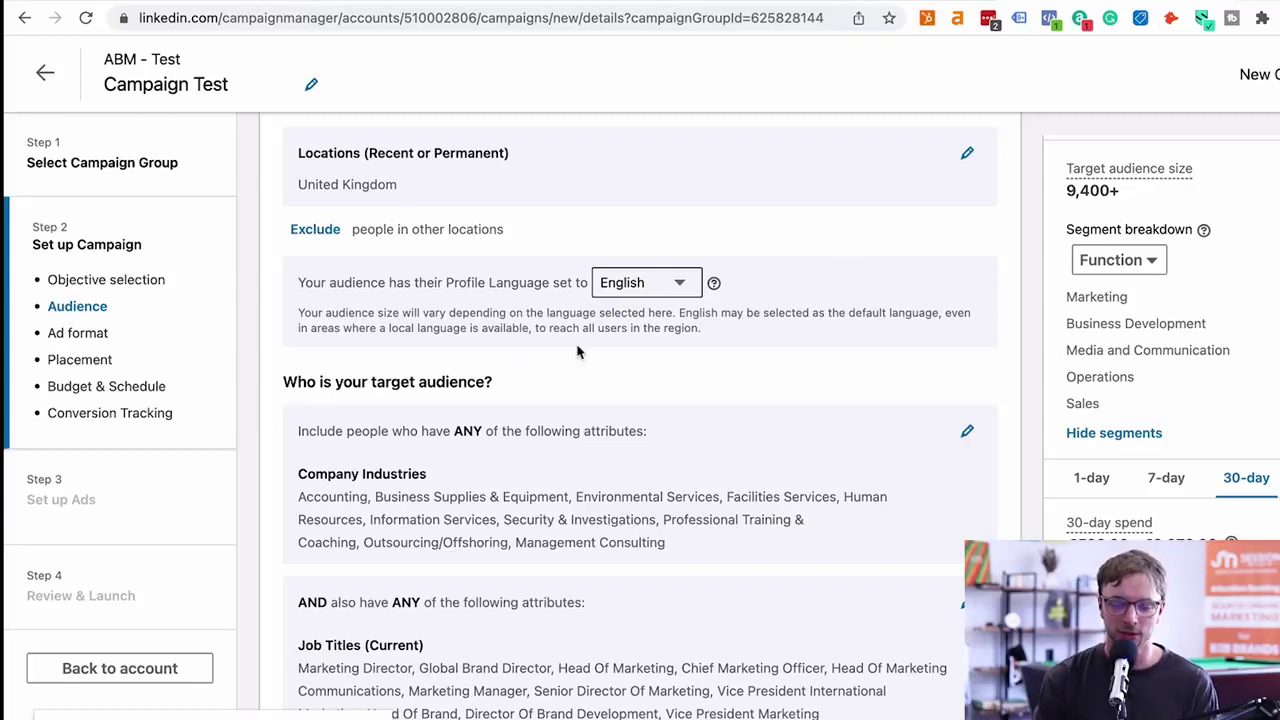
scroll(577, 351, down, 4)
drag(510, 494, 277, 475)
click(277, 475)
scroll(350, 468, down, 1)
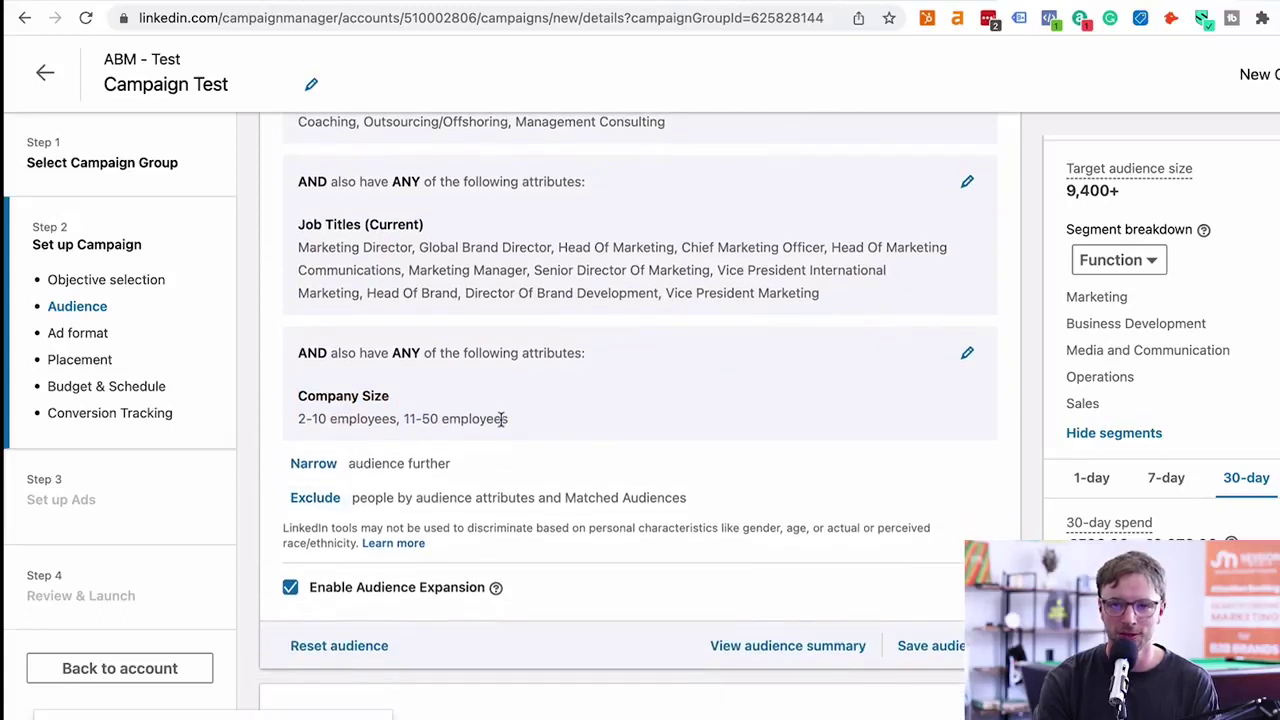
drag(509, 419, 537, 434)
click(547, 434)
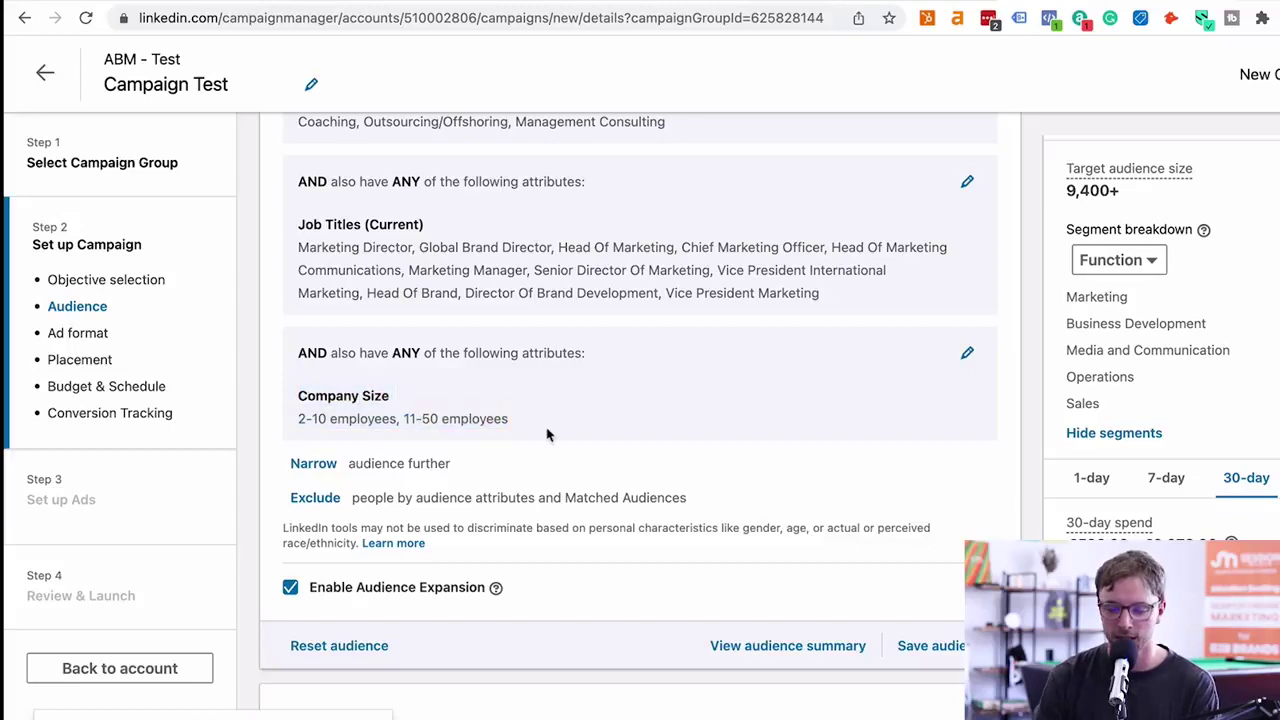
Step: Add an audience exclusion by Company Size for Myself Only
click(333, 499)
scroll(343, 494, down, 2)
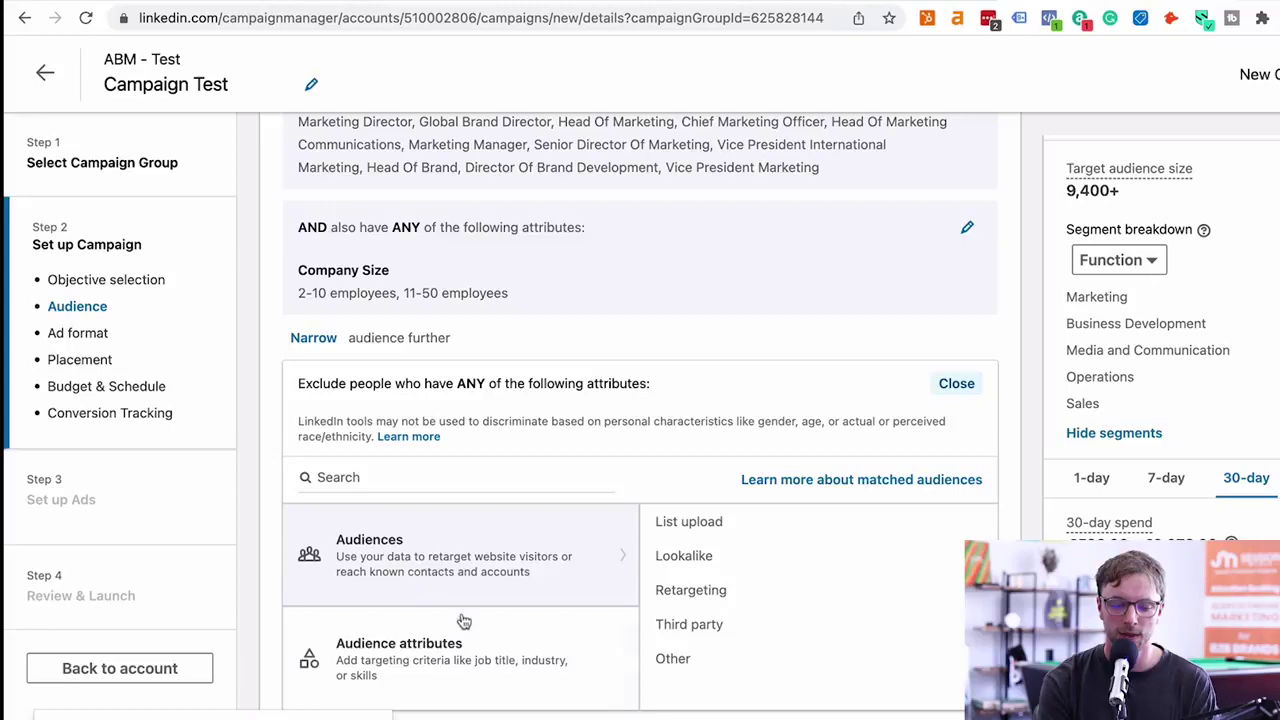
click(466, 646)
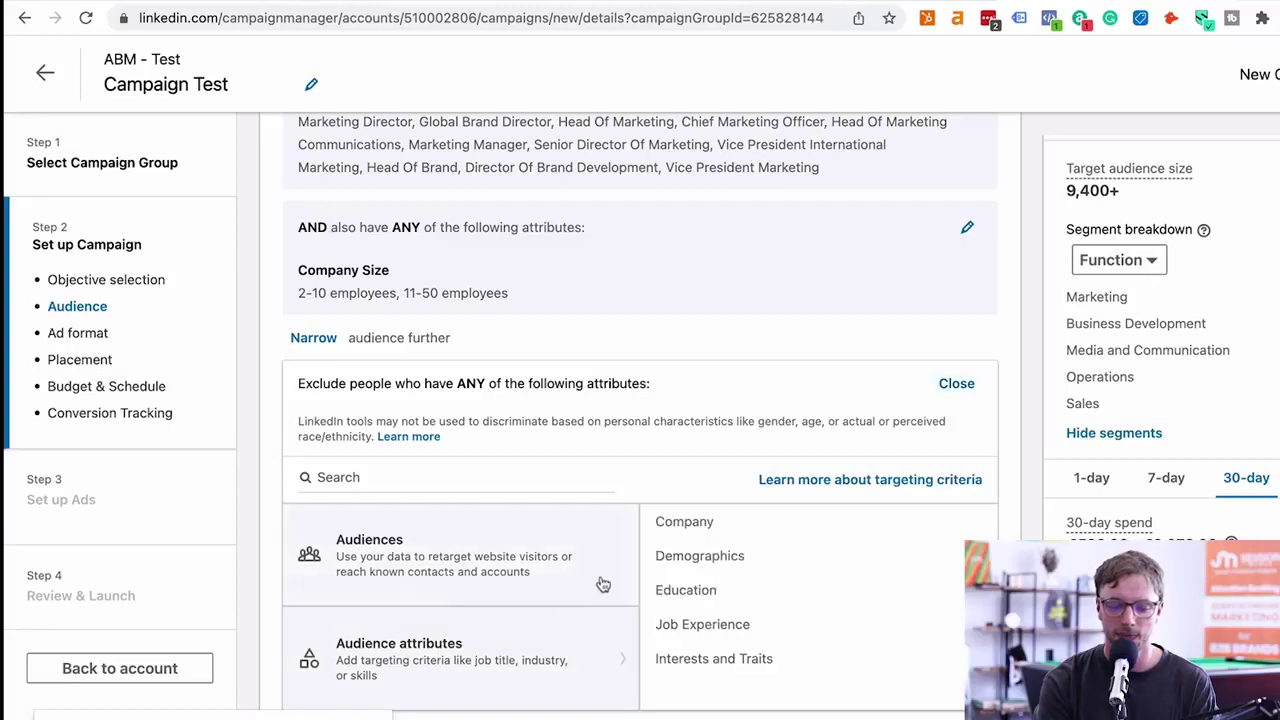
click(685, 523)
scroll(712, 645, down, 3)
click(703, 660)
click(305, 475)
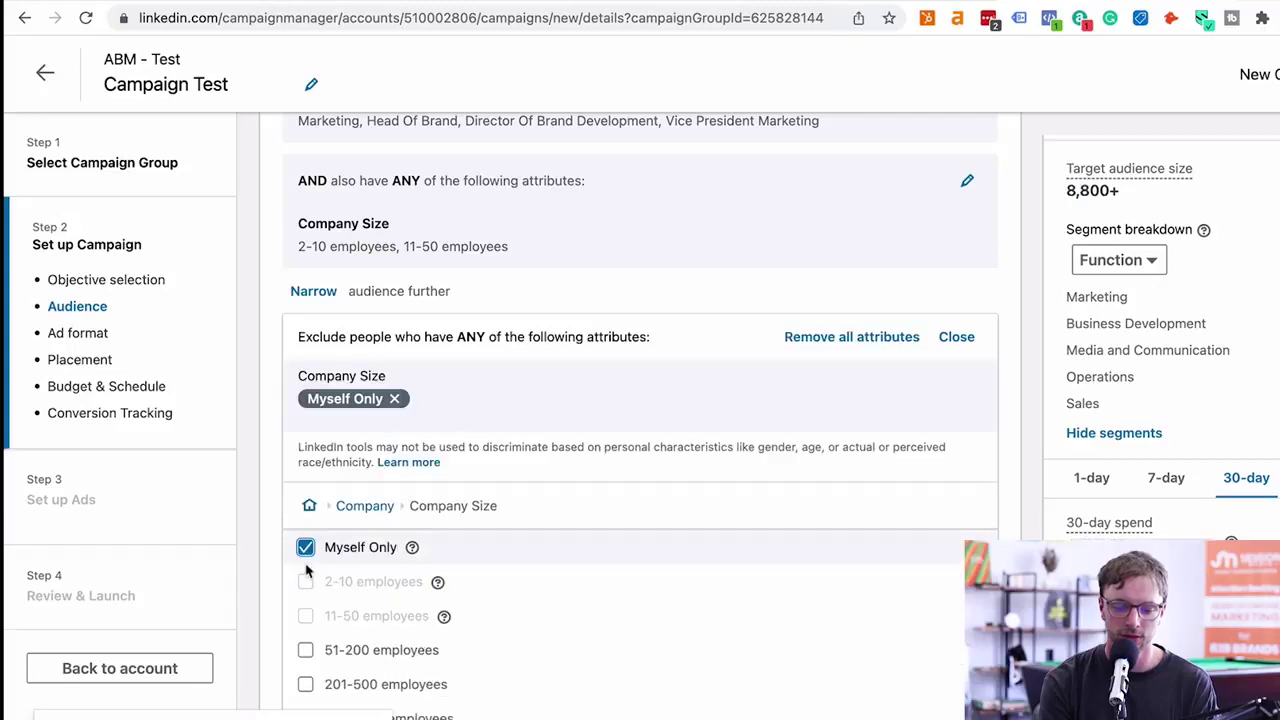
Step: Also exclude company sizes 51-200, 201-500, 501-1000, 1001-5000, 5001-10,000 and 10,001+ employees, and close the exclusion editor
click(305, 650)
scroll(305, 650, down, 2)
click(305, 580)
click(305, 611)
click(305, 620)
scroll(306, 640, down, 1)
click(305, 652)
click(305, 687)
scroll(285, 550, down, 3)
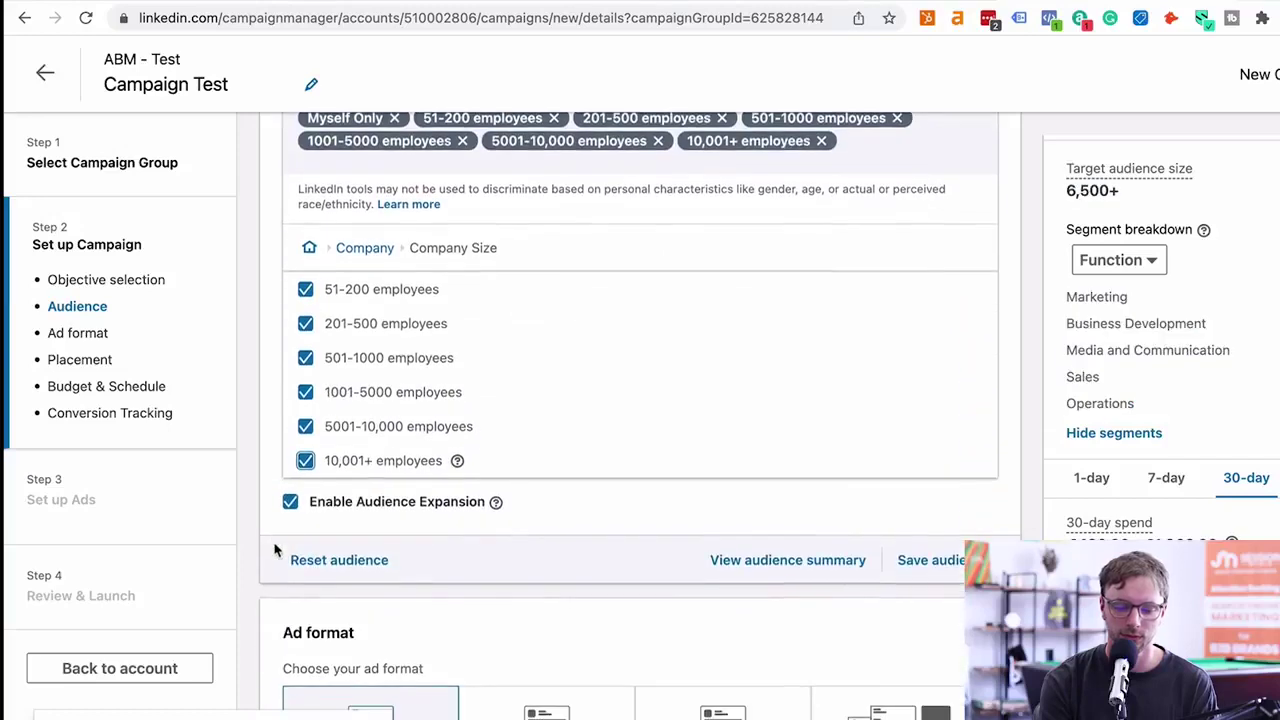
scroll(846, 374, up, 6)
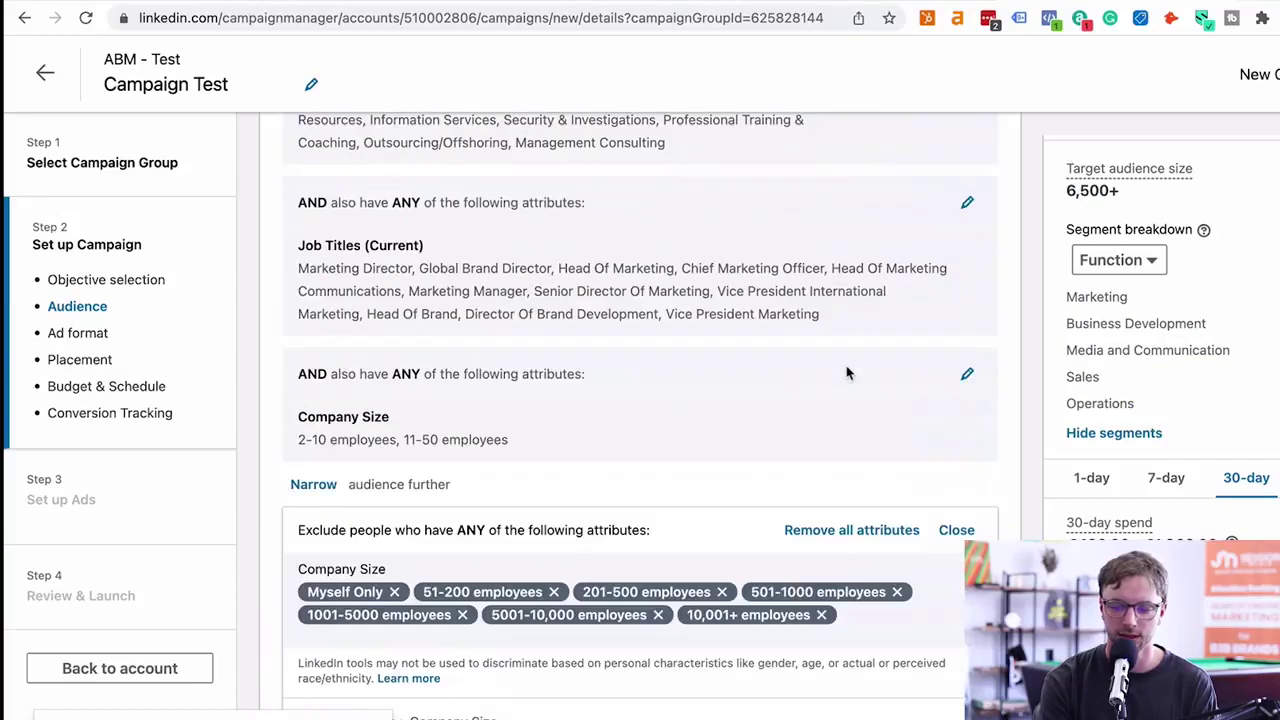
click(955, 530)
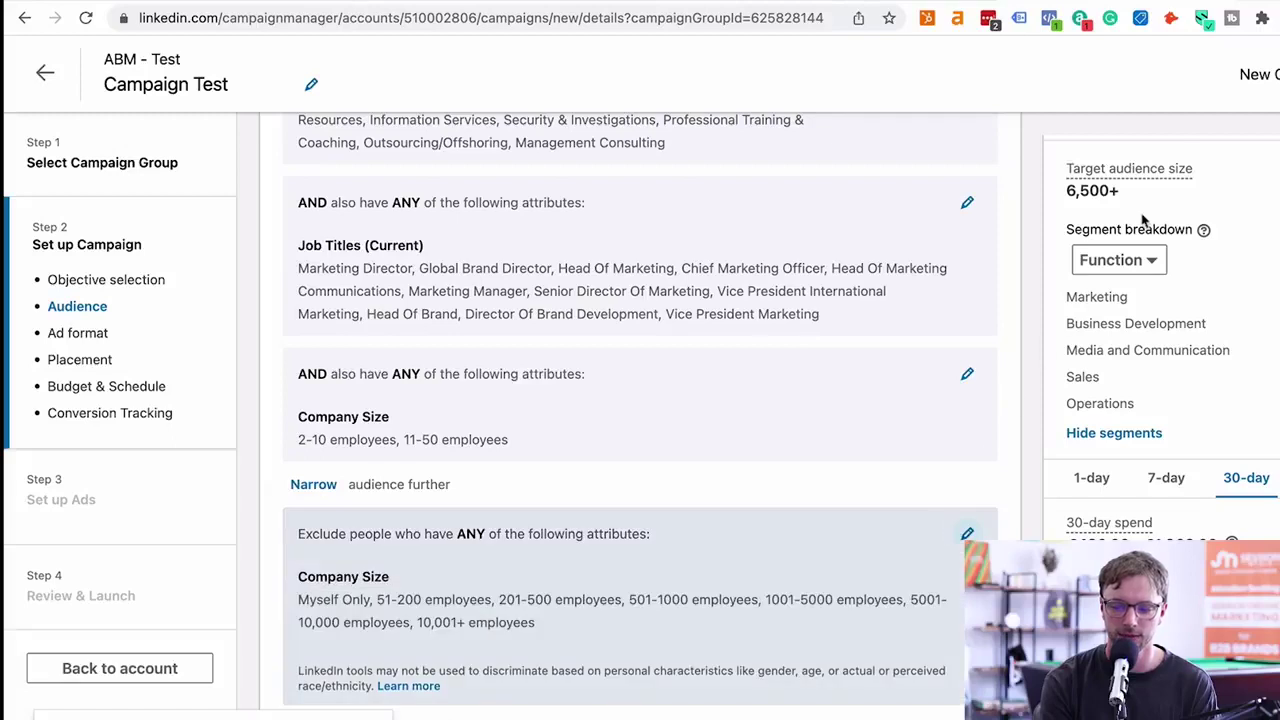
Step: Check the forecasted target audience size with the company size exclusions applied
drag(1122, 192, 1066, 196)
click(1065, 200)
click(1066, 192)
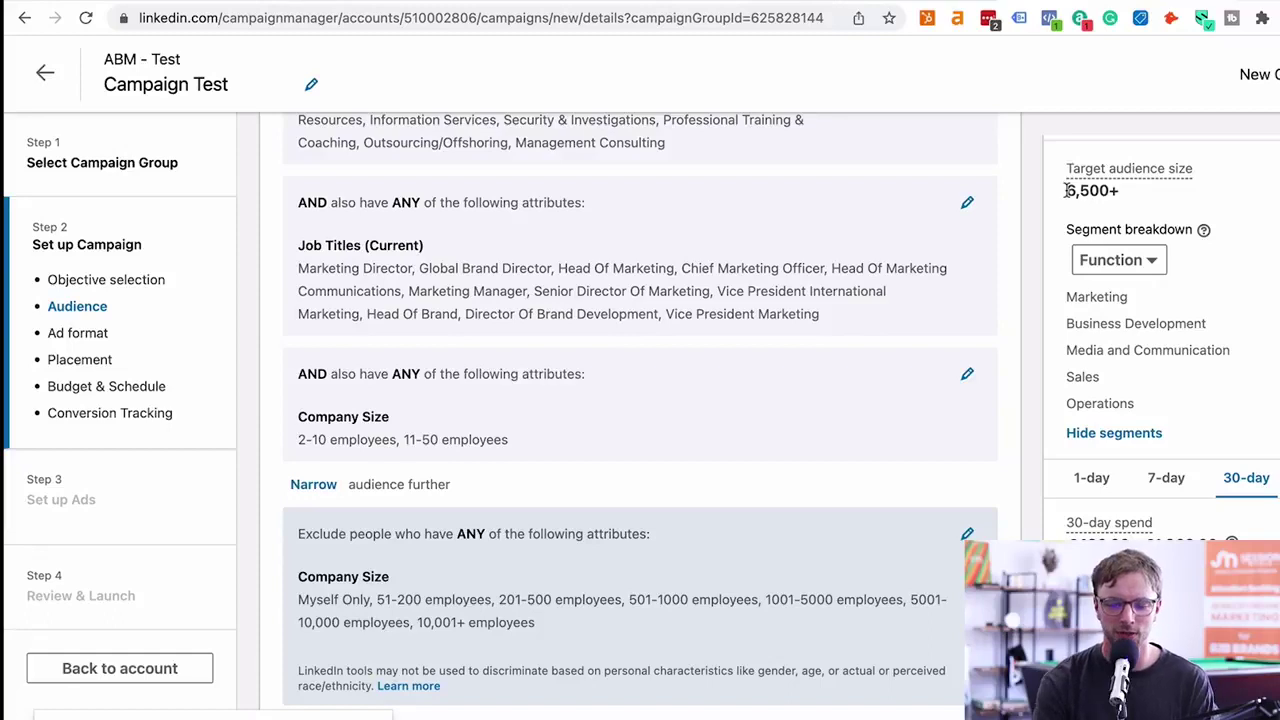
Step: Disable Audience Expansion for the campaign's target audience
scroll(766, 337, down, 3)
click(289, 497)
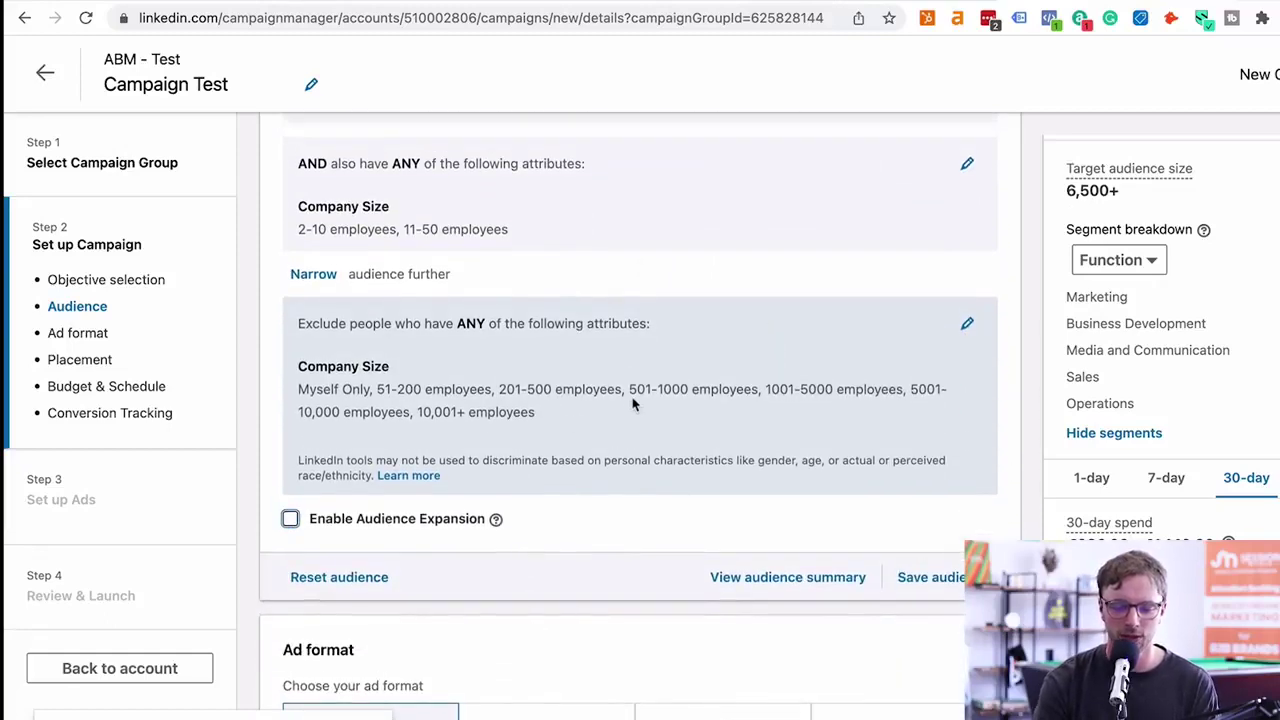
click(290, 518)
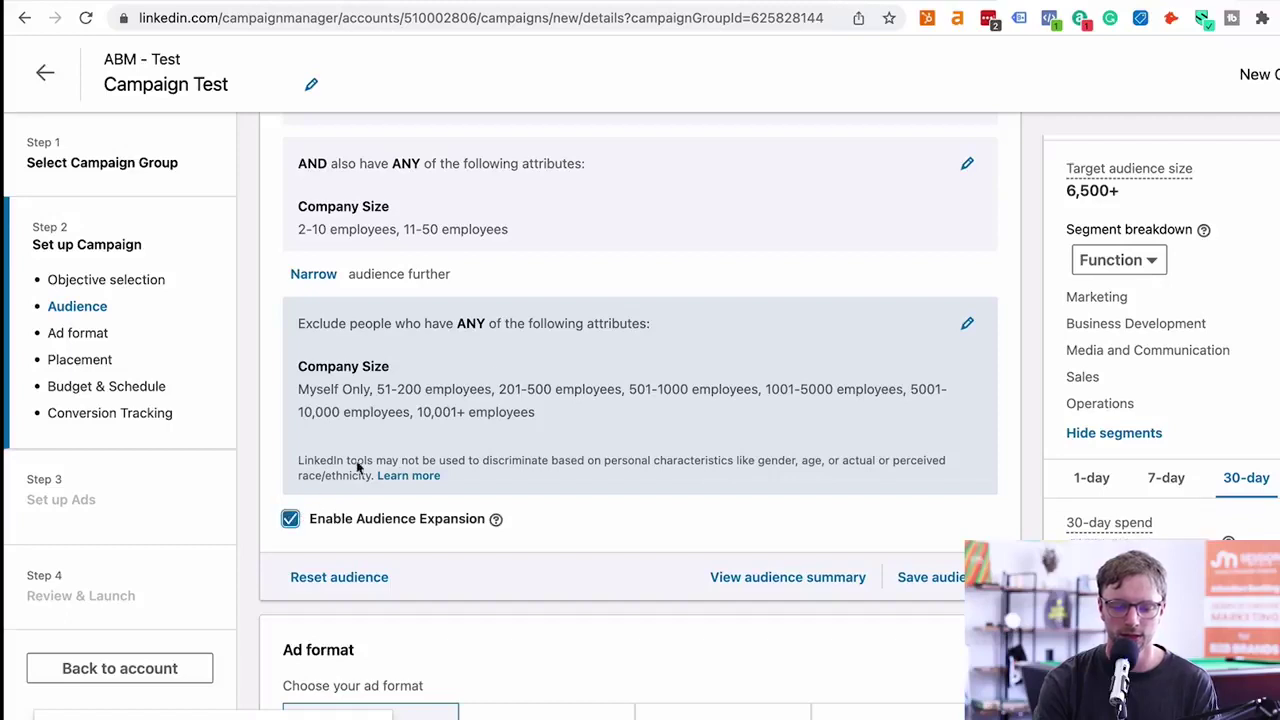
click(290, 518)
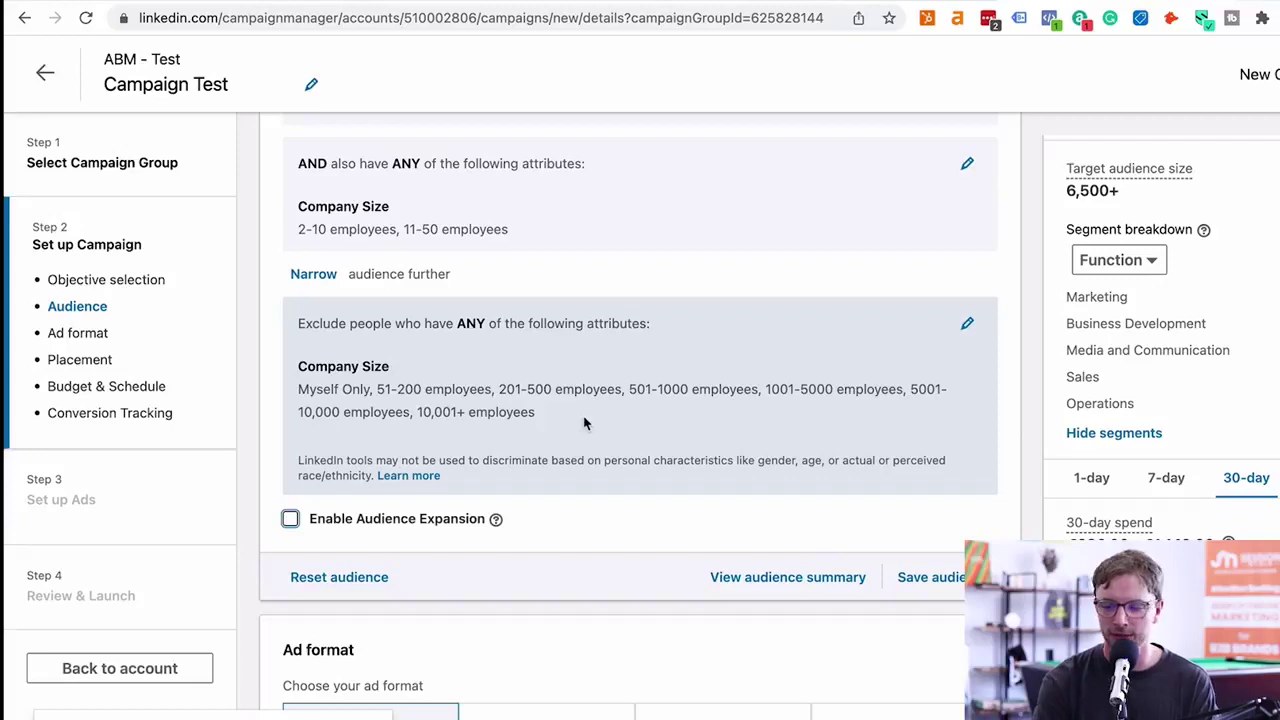
Step: Examine the forecast's segment breakdown by function, focusing on Marketing, Business Development, and Media and Communication
scroll(894, 437, up, 1)
scroll(1157, 340, up, 1)
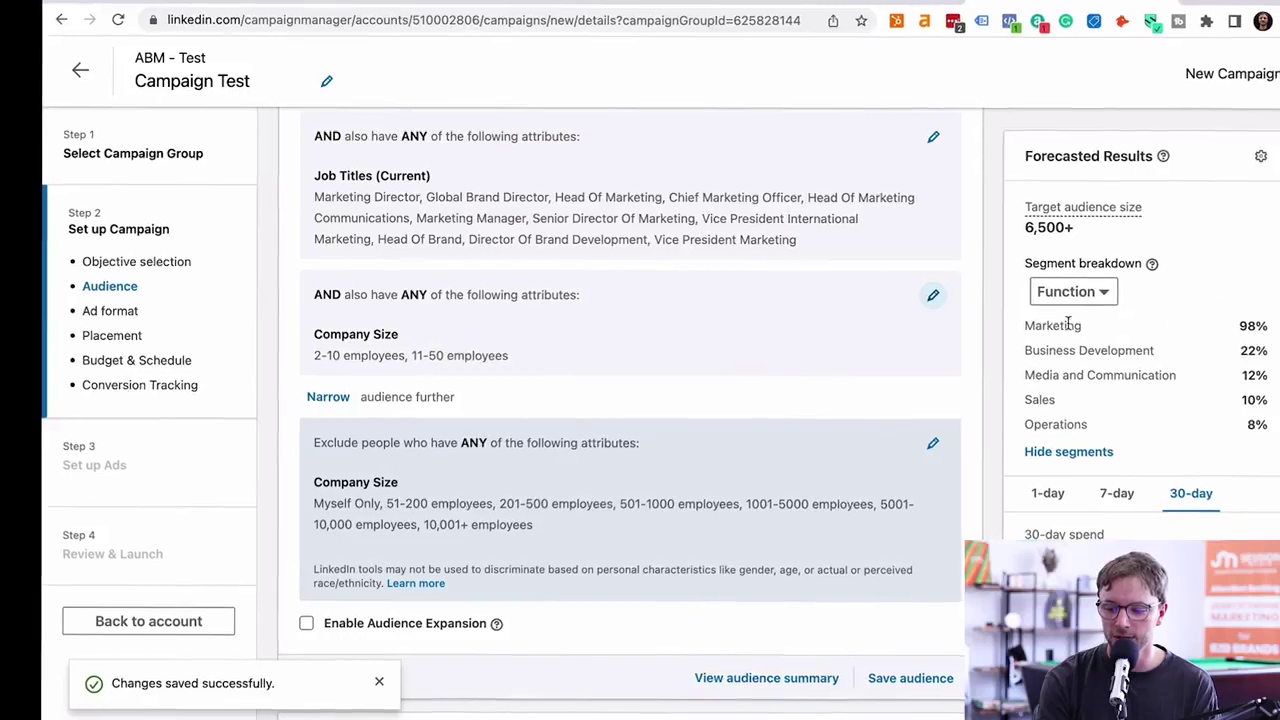
mouse_move(1111, 346)
mouse_down()
mouse_move(1279, 355)
mouse_move(1260, 330)
mouse_move(1206, 349)
mouse_move(1111, 346)
mouse_up()
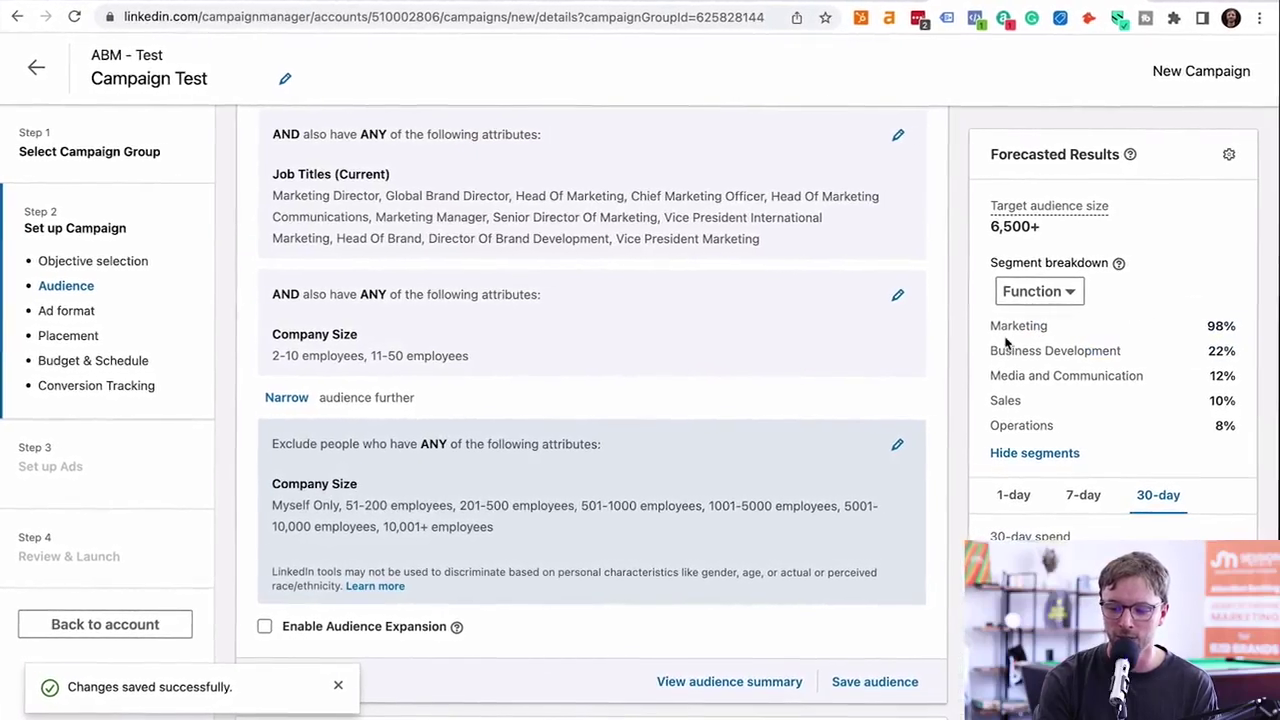
mouse_move(1007, 343)
mouse_down()
mouse_move(1137, 358)
mouse_move(988, 338)
mouse_up()
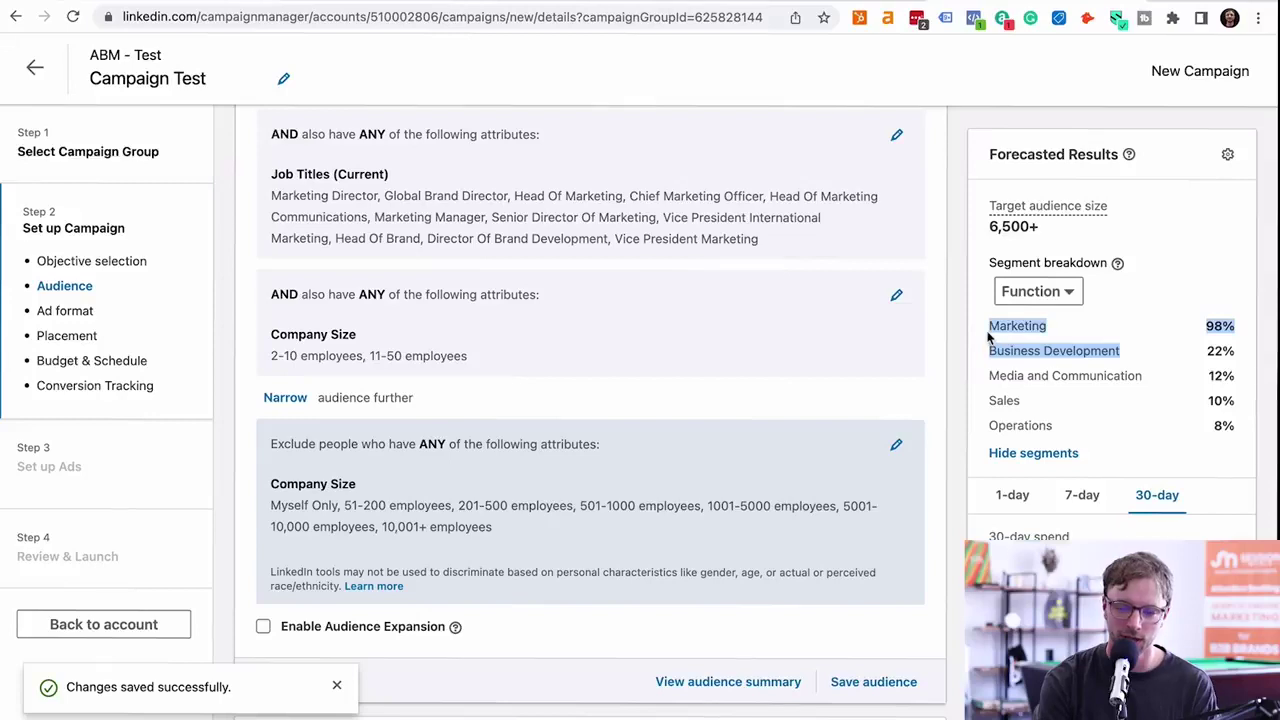
click(988, 338)
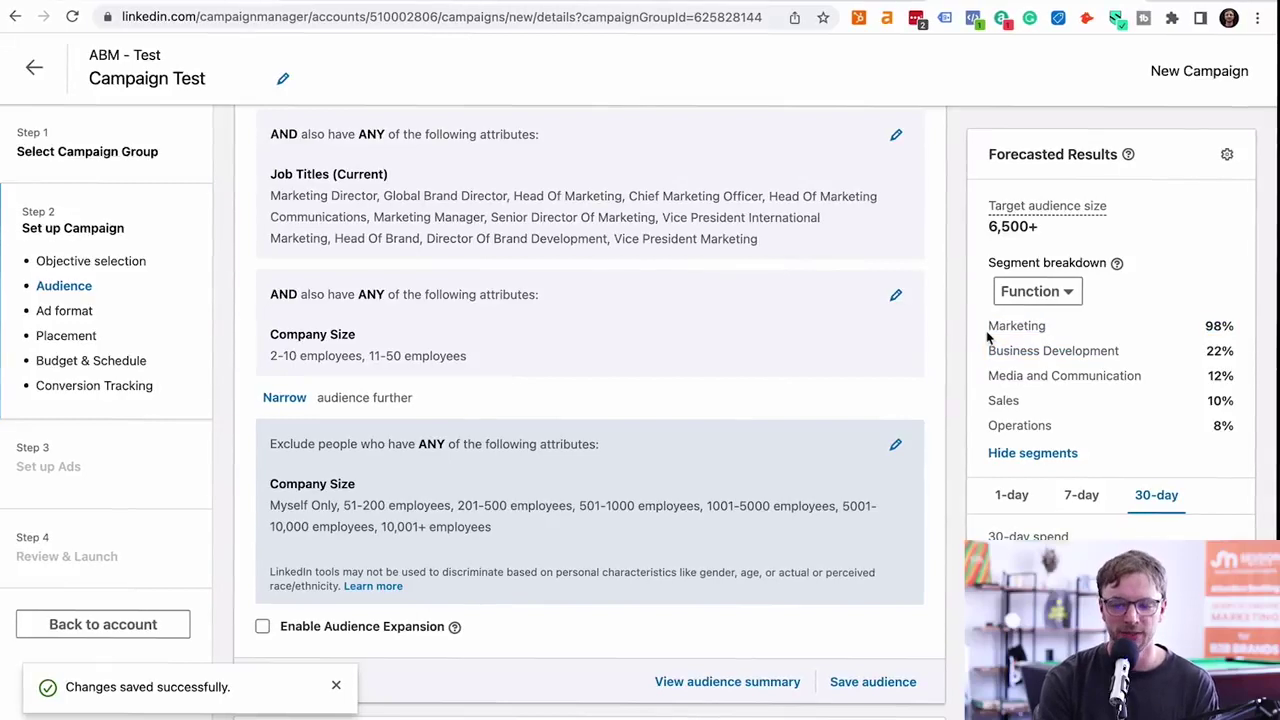
drag(988, 342, 1117, 374)
click(1123, 392)
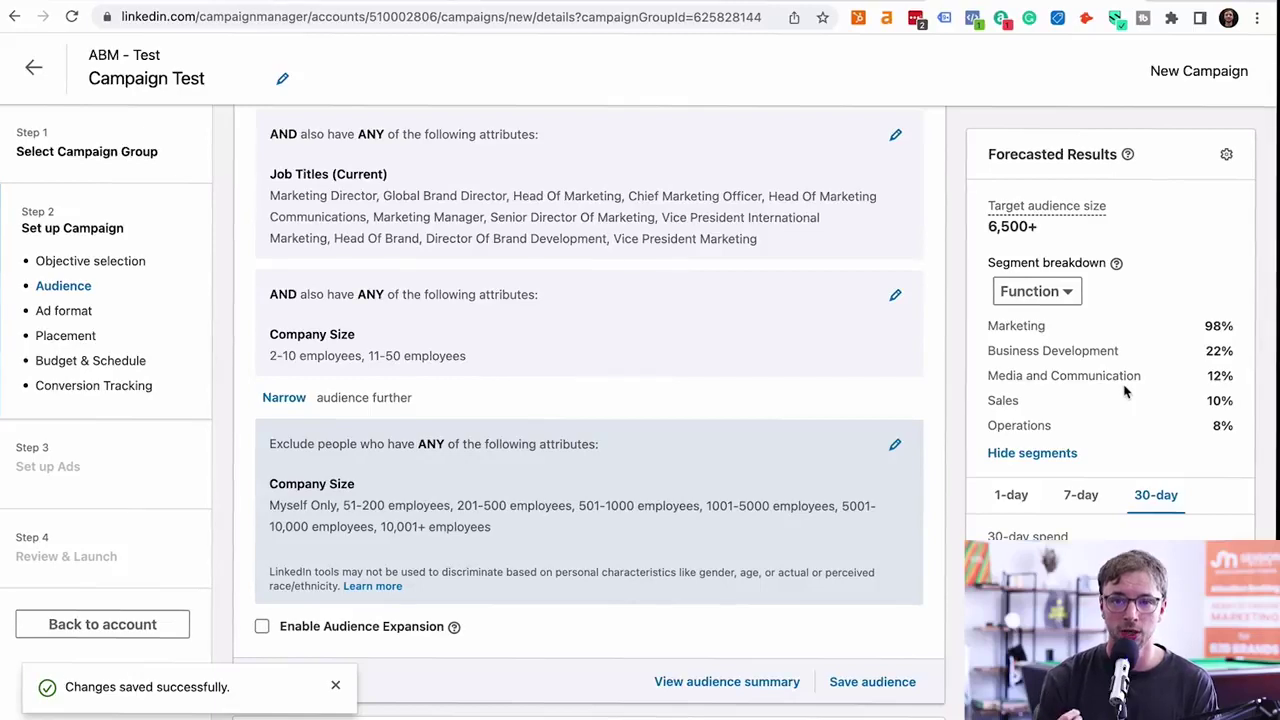
drag(1128, 358, 975, 352)
click(975, 352)
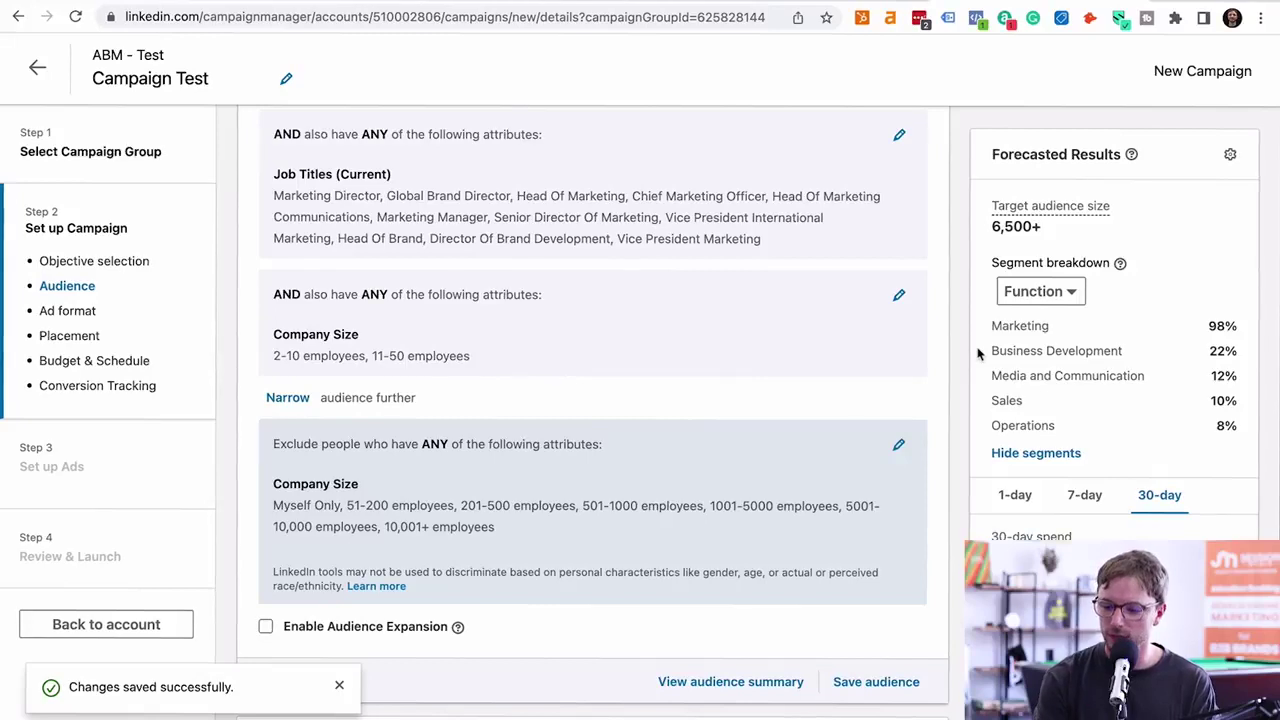
Step: Review the 30-day forecast's spend, impressions, CTR and leads, and check the forecasted target audience size
scroll(1020, 354, down, 2)
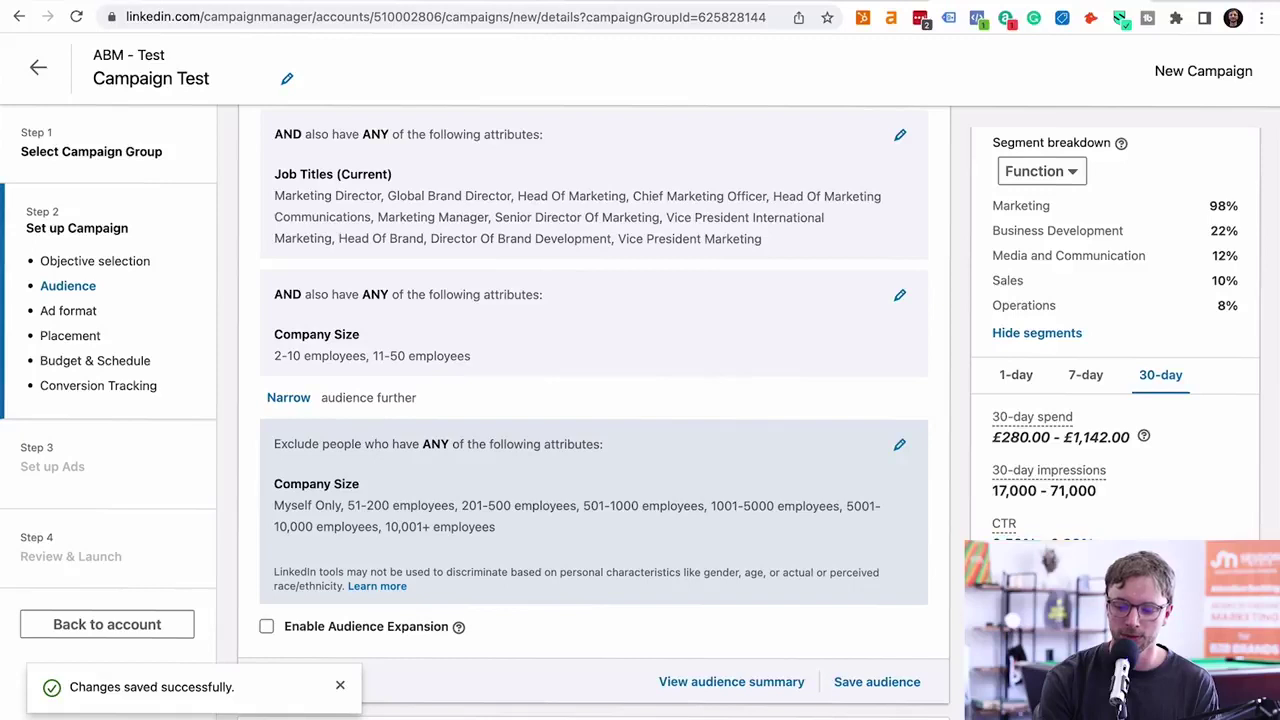
scroll(1115, 335, down, 1)
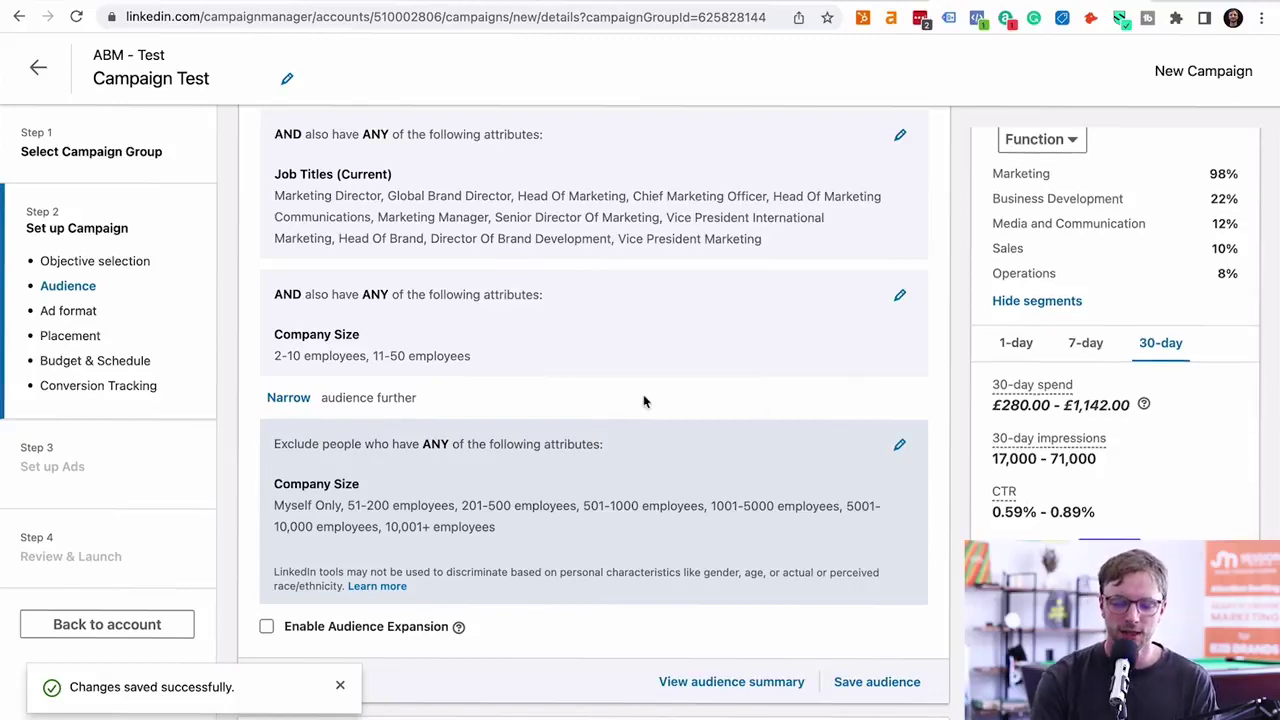
scroll(643, 394, down, 5)
scroll(603, 403, up, 1)
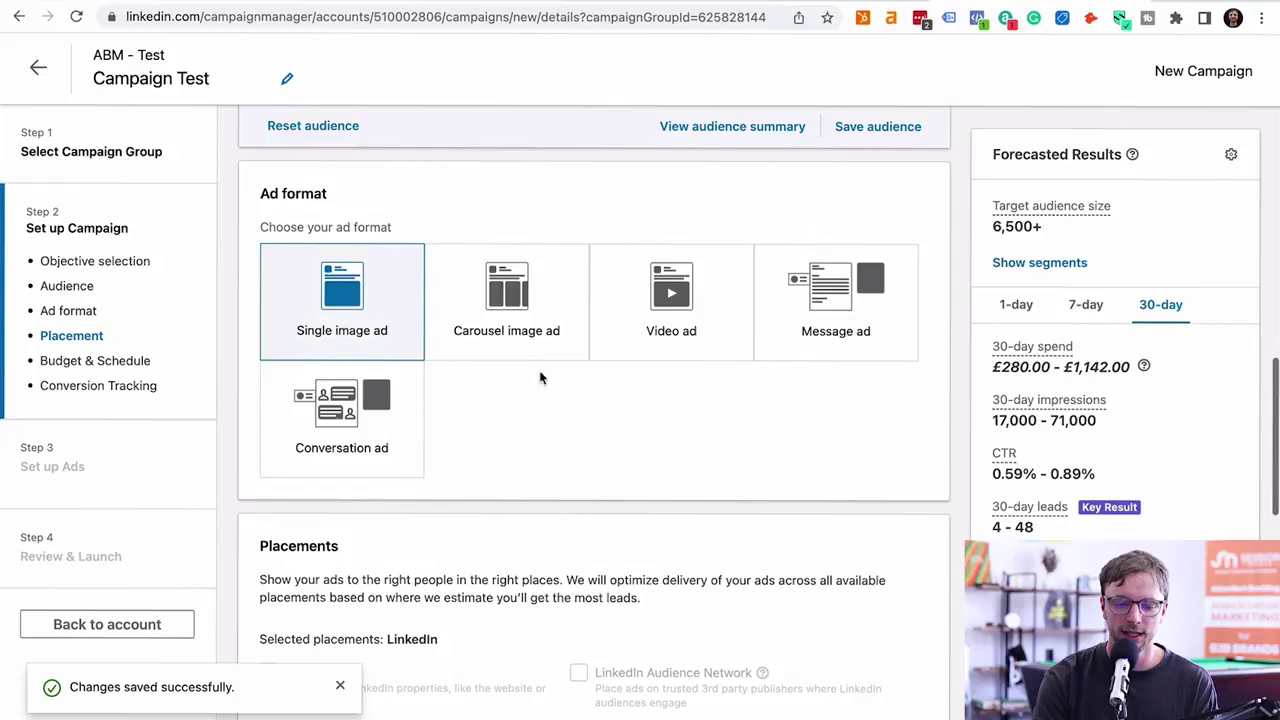
mouse_move(408, 317)
scroll(649, 440, down, 1)
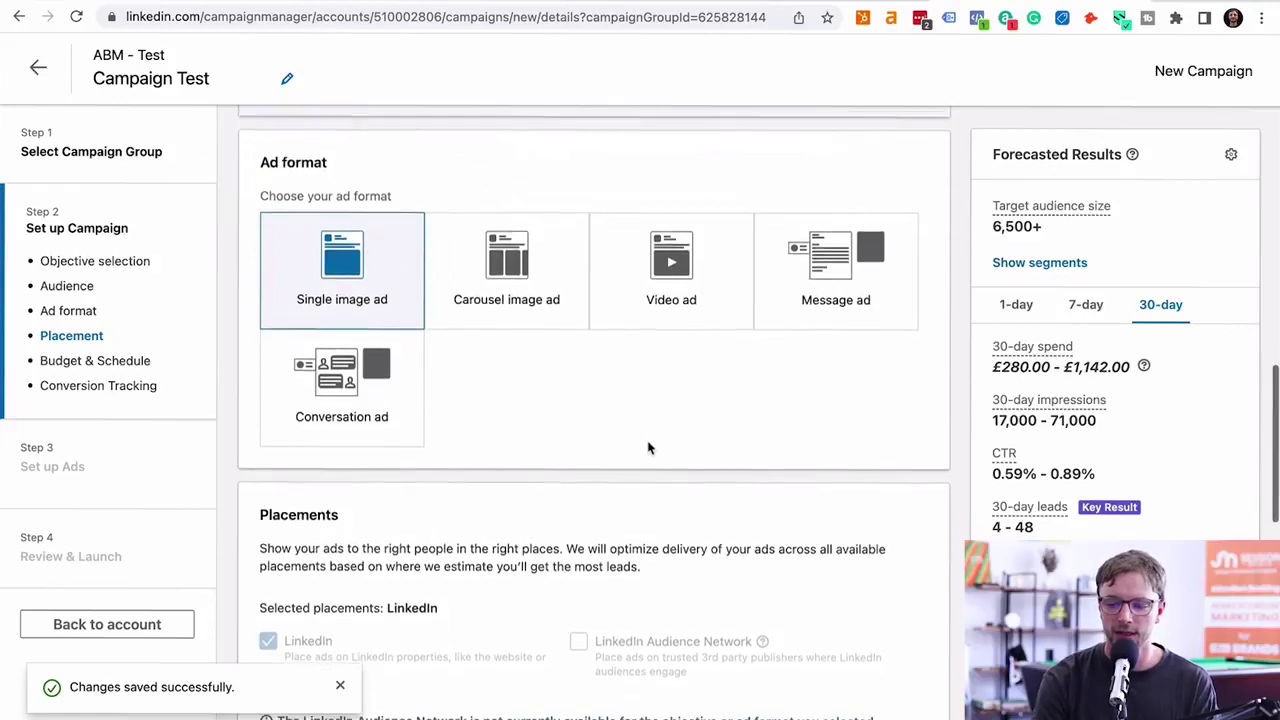
drag(1052, 233, 994, 225)
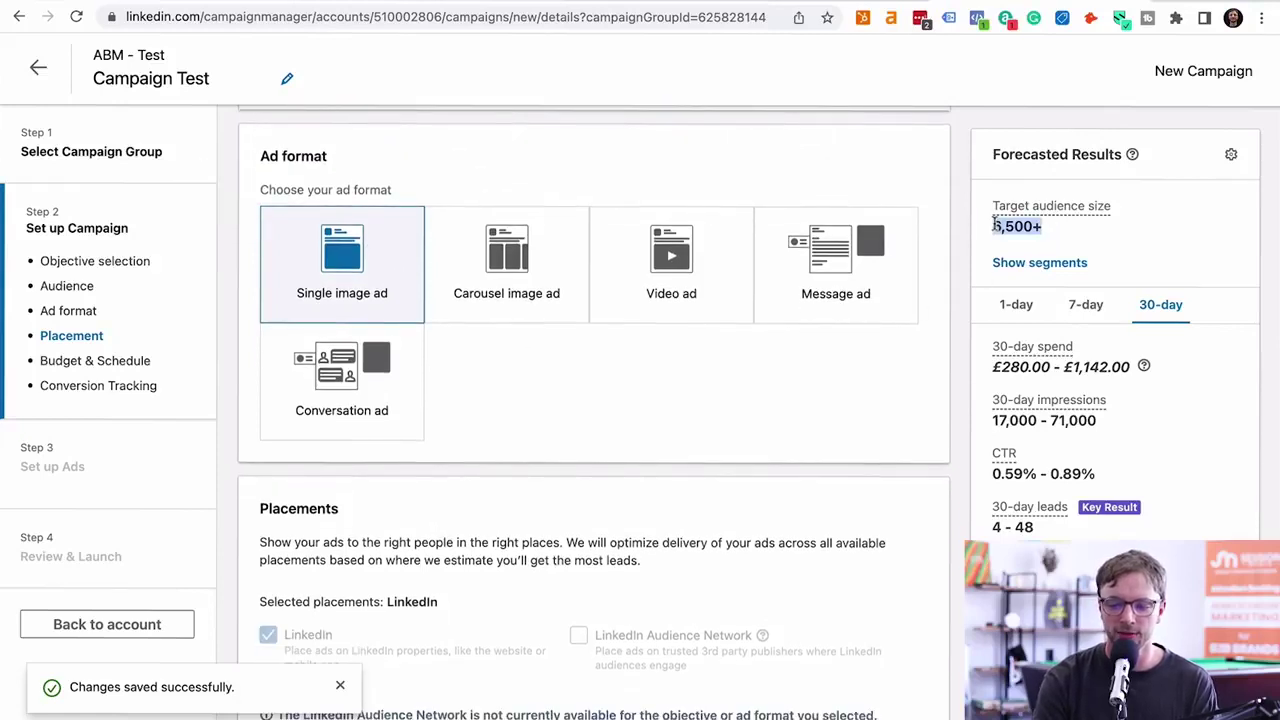
click(993, 225)
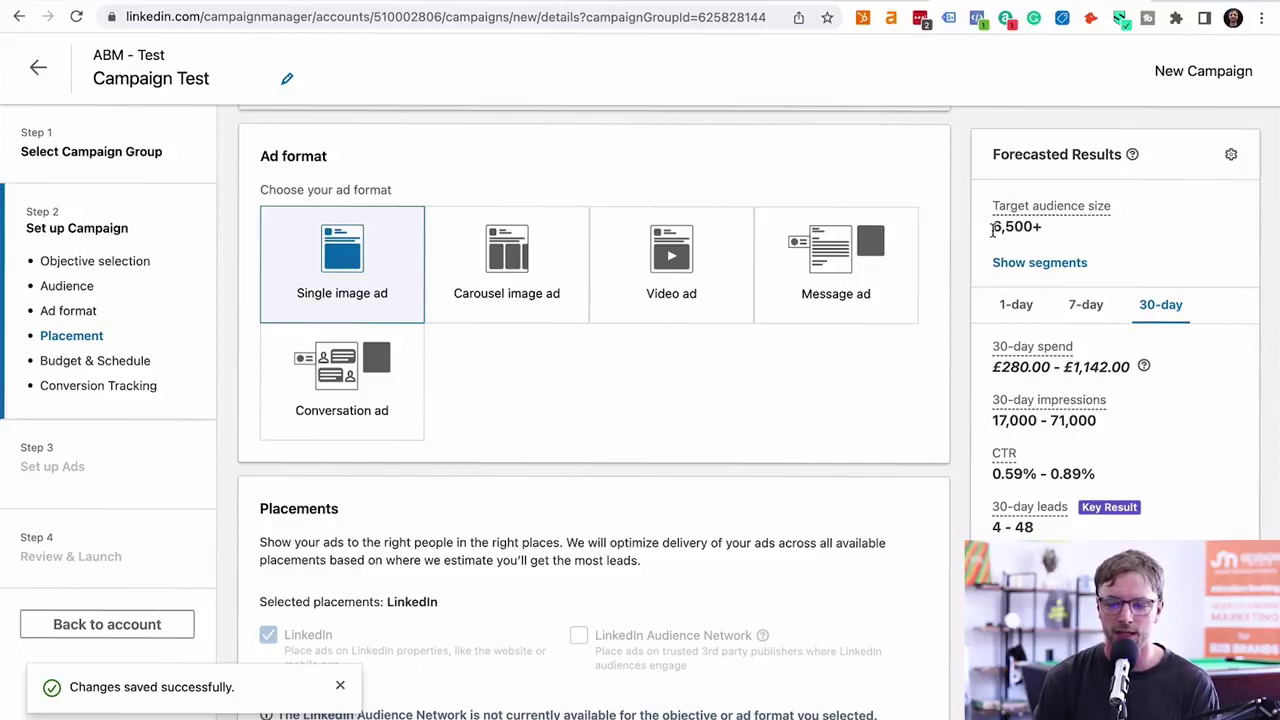
scroll(992, 230, down, 1)
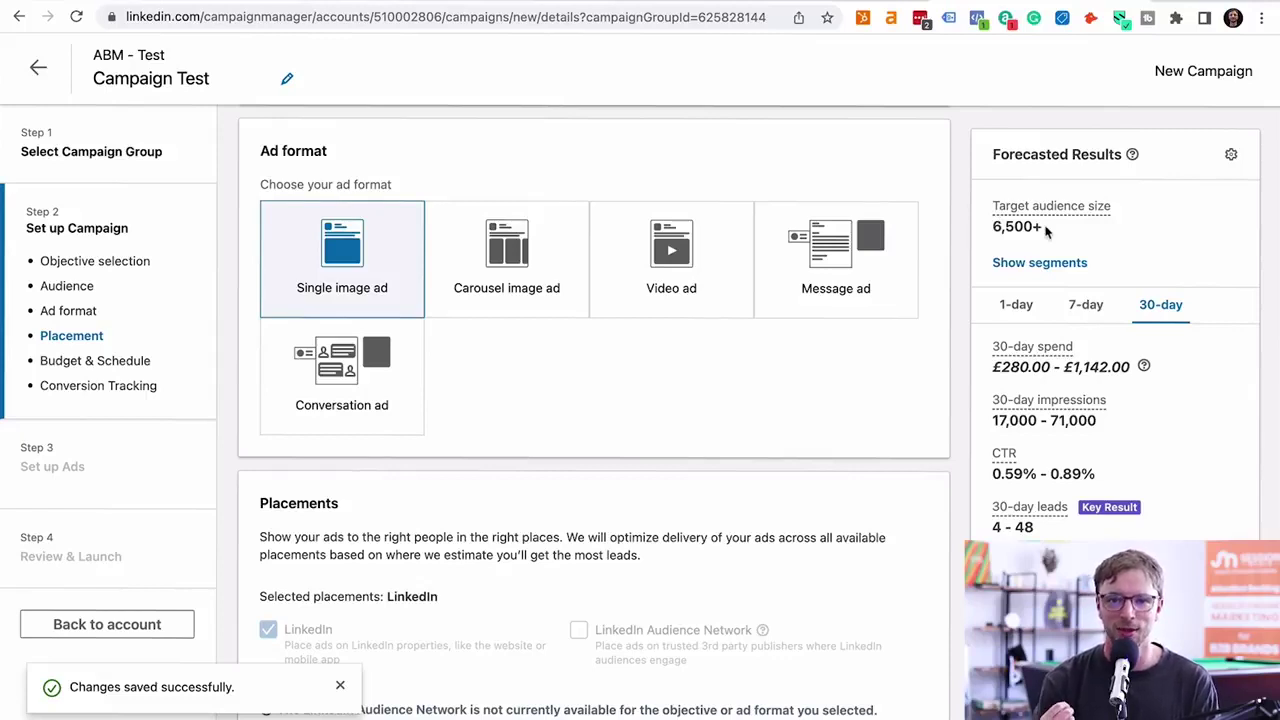
drag(1045, 230, 995, 230)
click(995, 230)
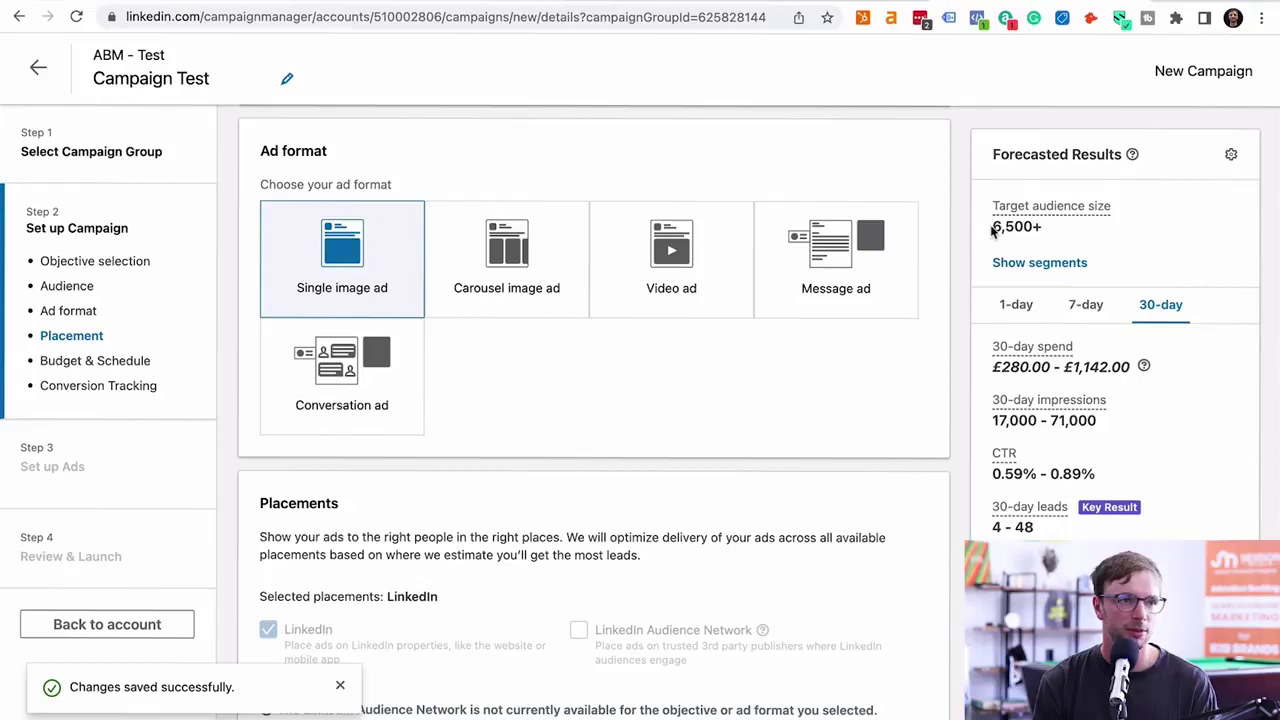
Step: Compare the available ad formats by reading the descriptions for single image, carousel image and video ads
scroll(594, 206, down, 3)
scroll(594, 206, up, 4)
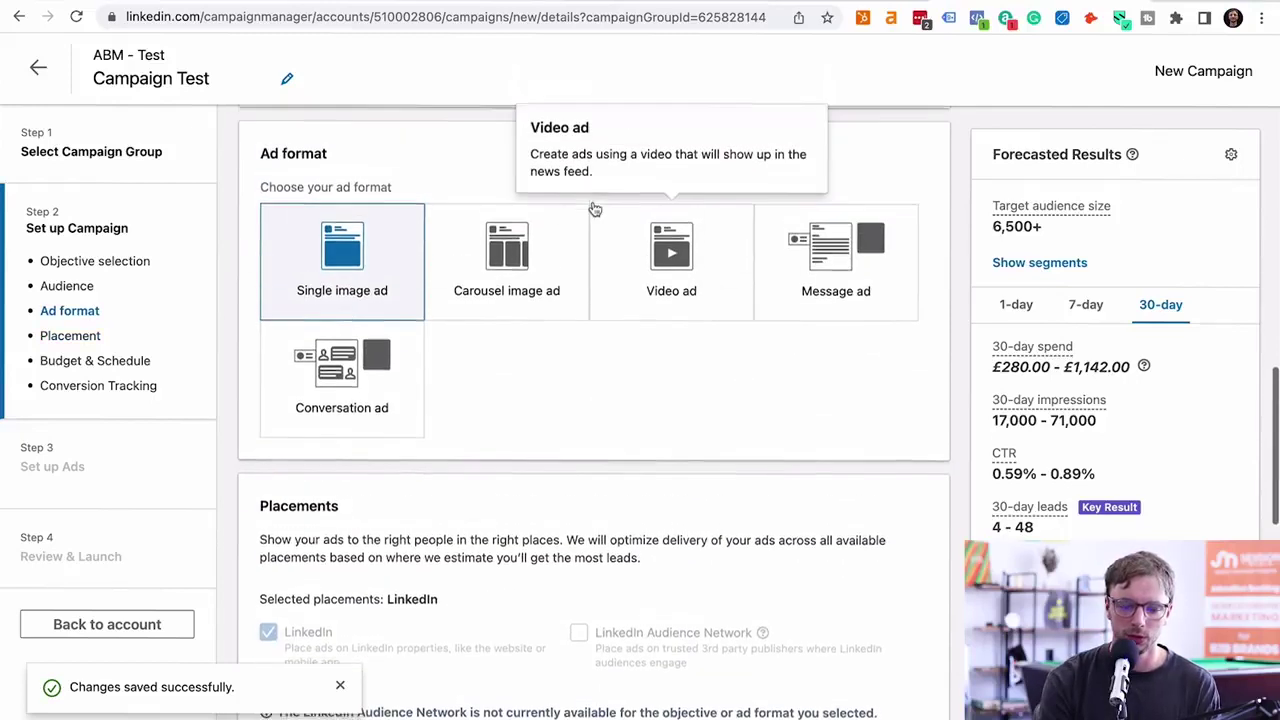
scroll(353, 229, down, 1)
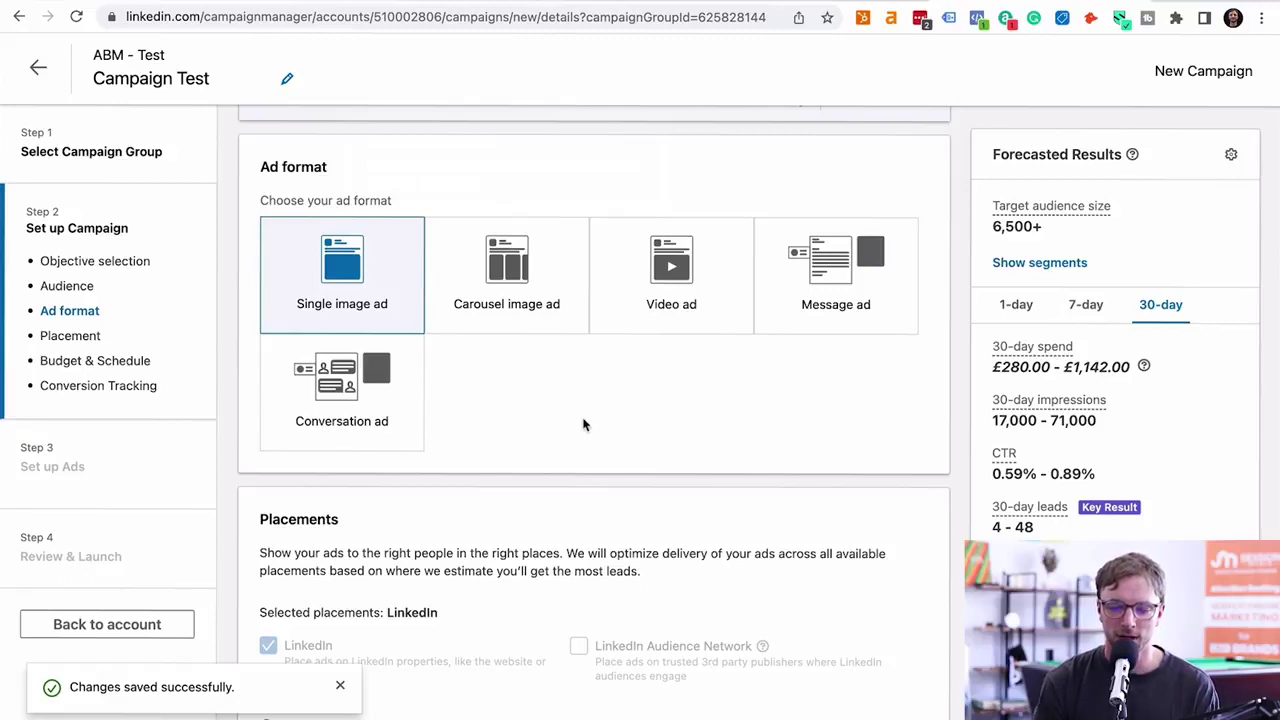
mouse_move(367, 413)
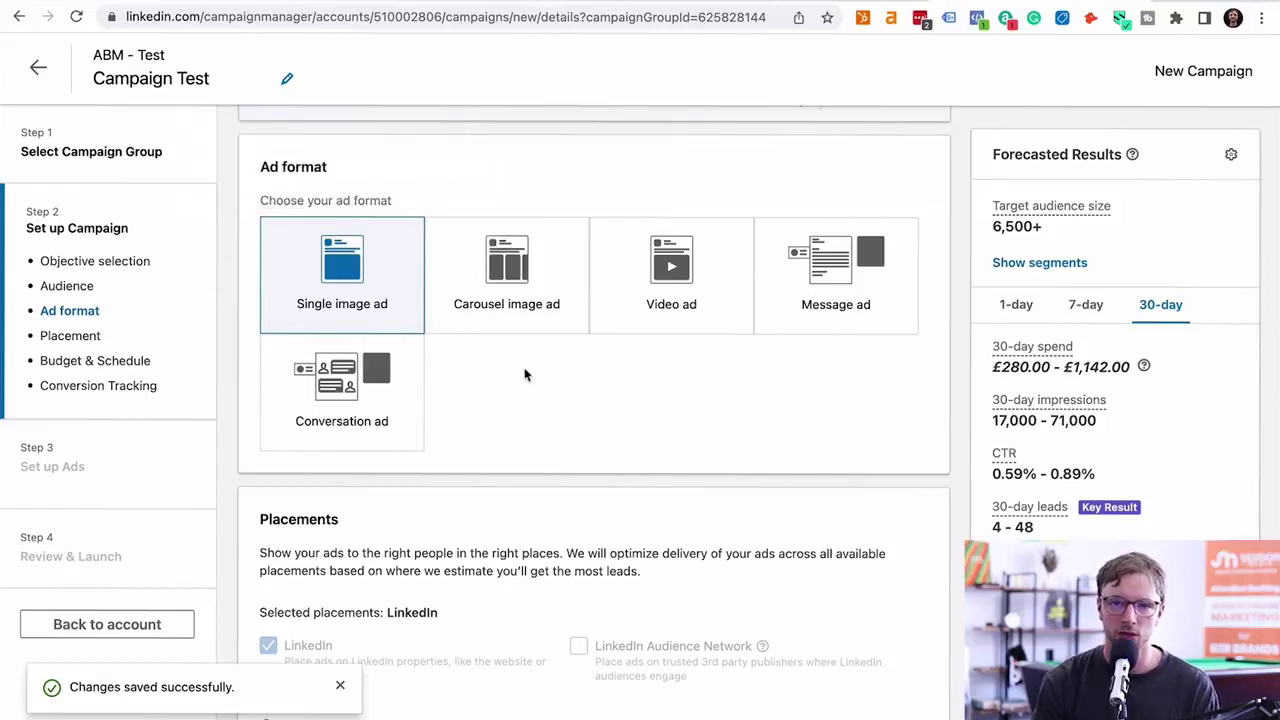
mouse_move(514, 306)
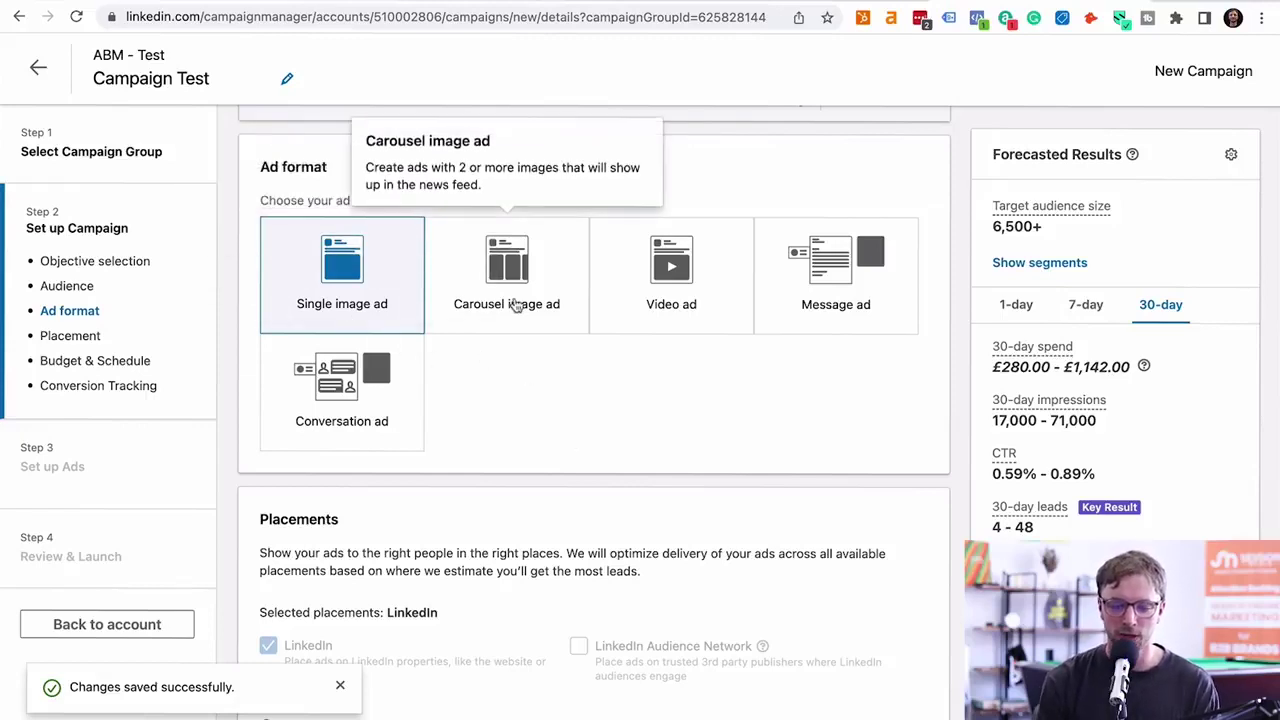
mouse_move(314, 320)
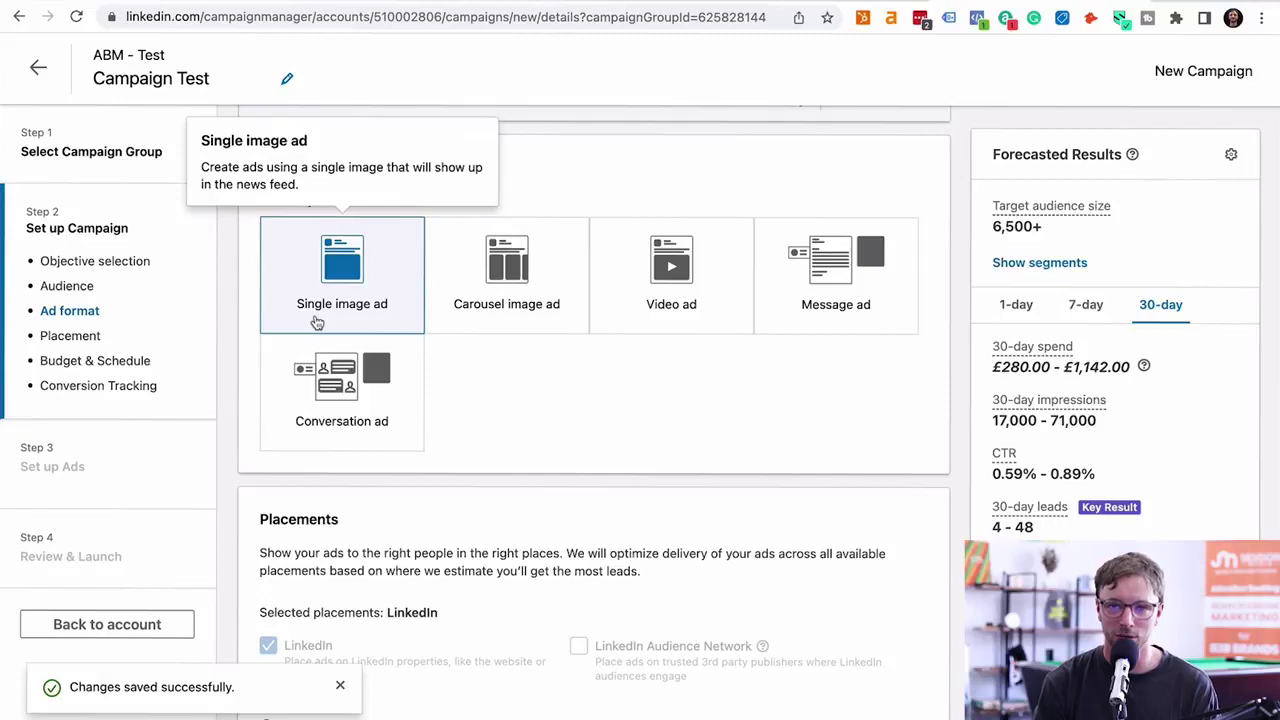
mouse_move(474, 277)
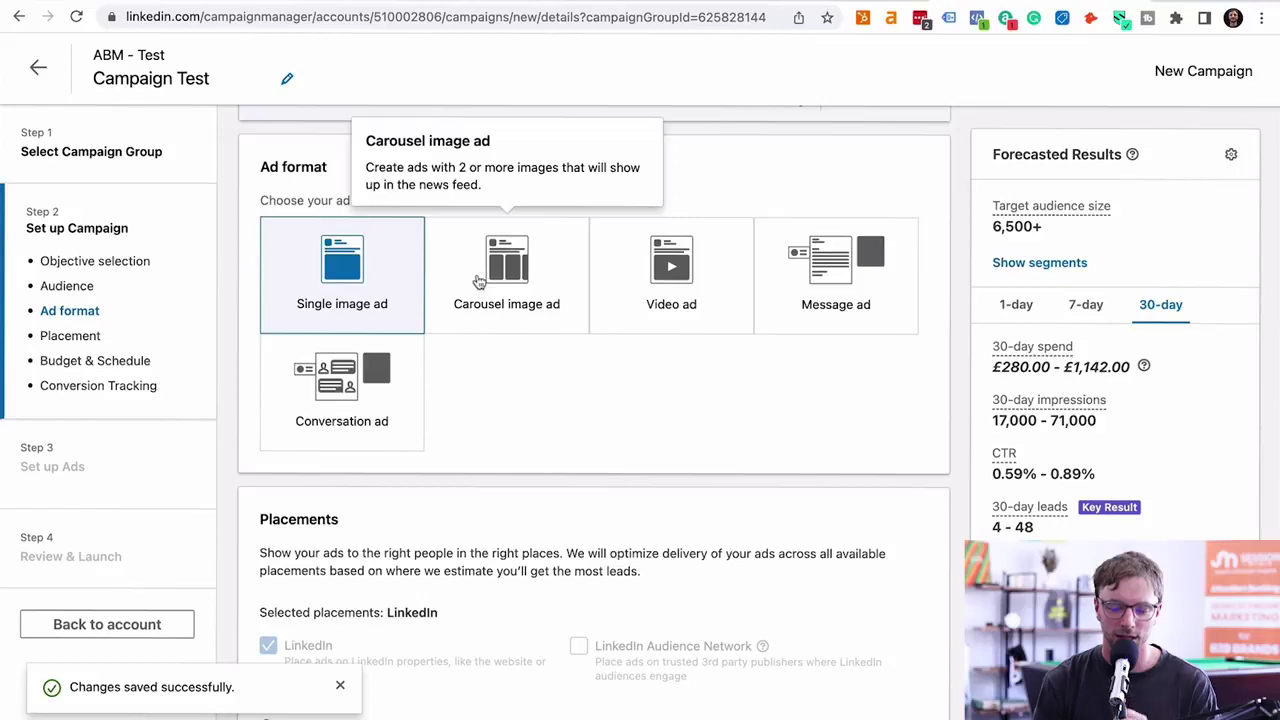
mouse_move(650, 298)
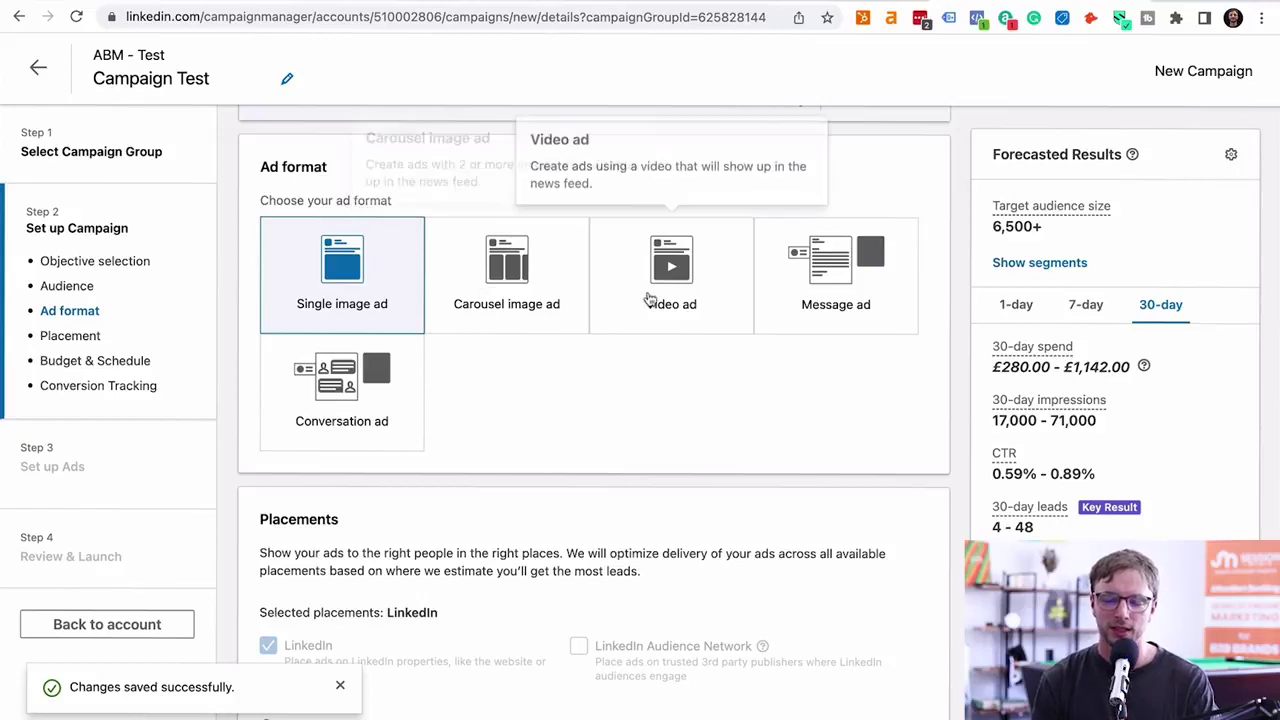
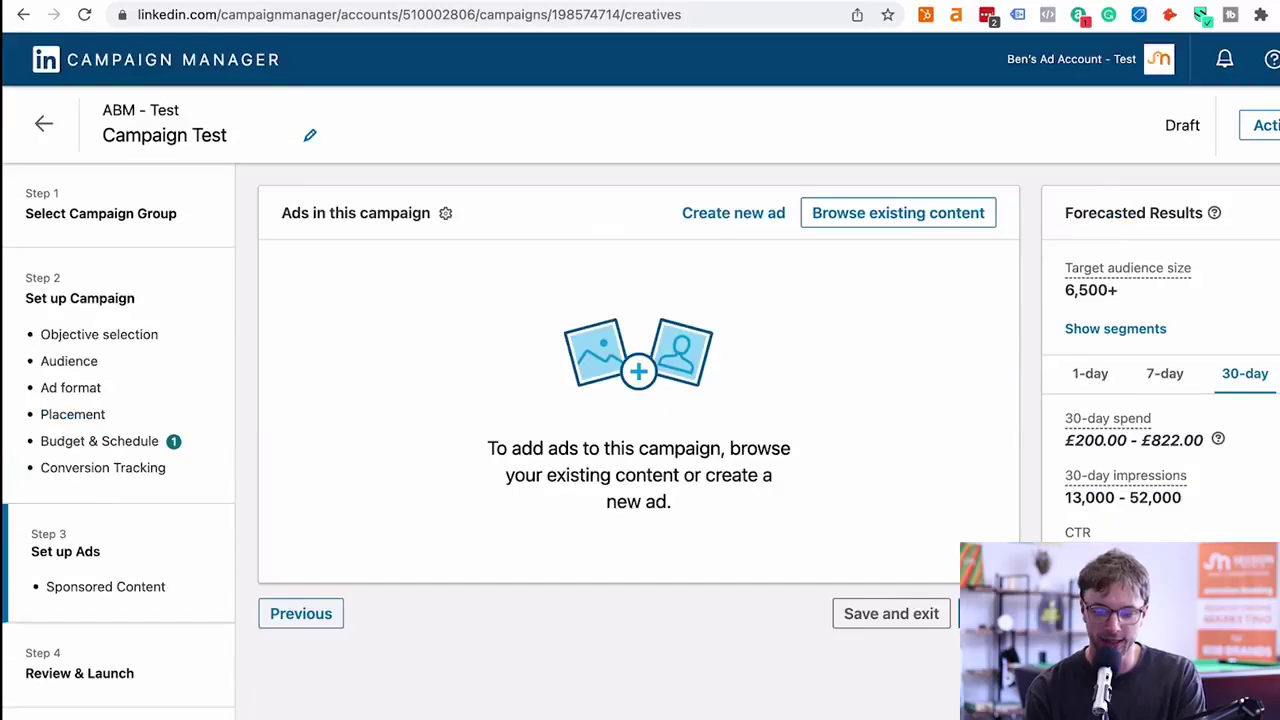
Step: Return from the ad setup to the campaign's audience settings and save the target audience as "Test Audience"
click(299, 614)
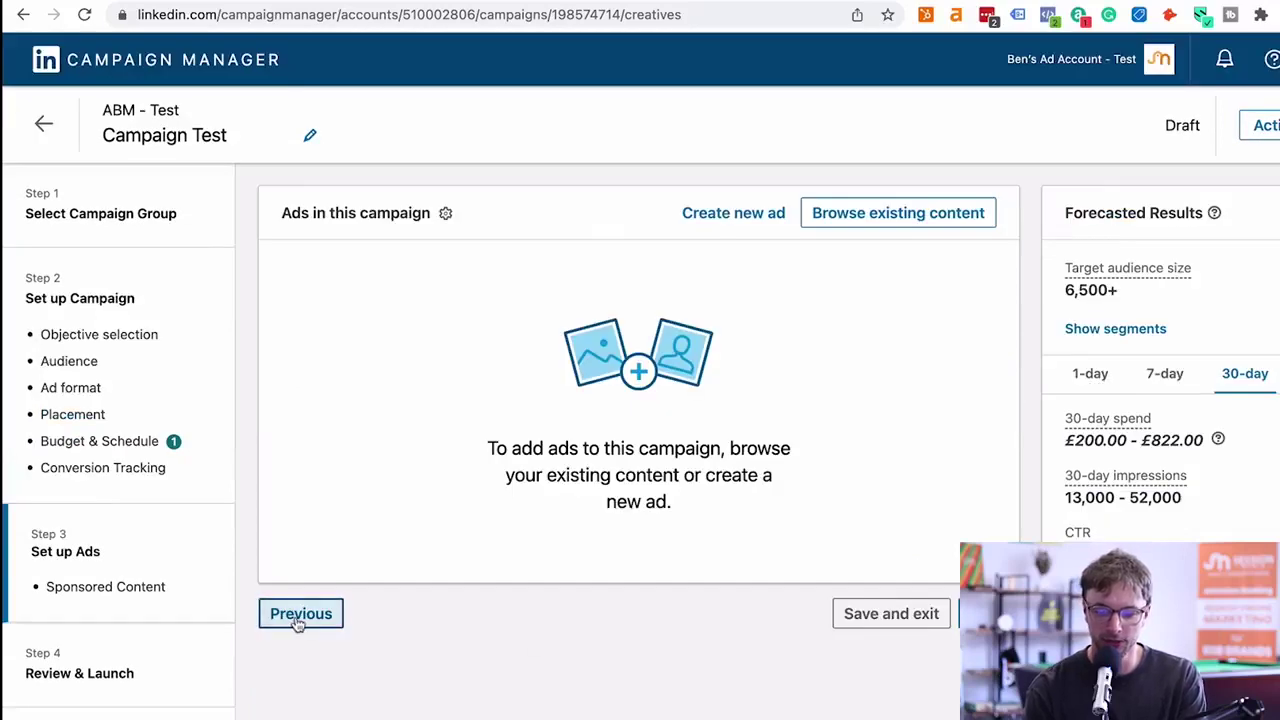
scroll(645, 387, up, 10)
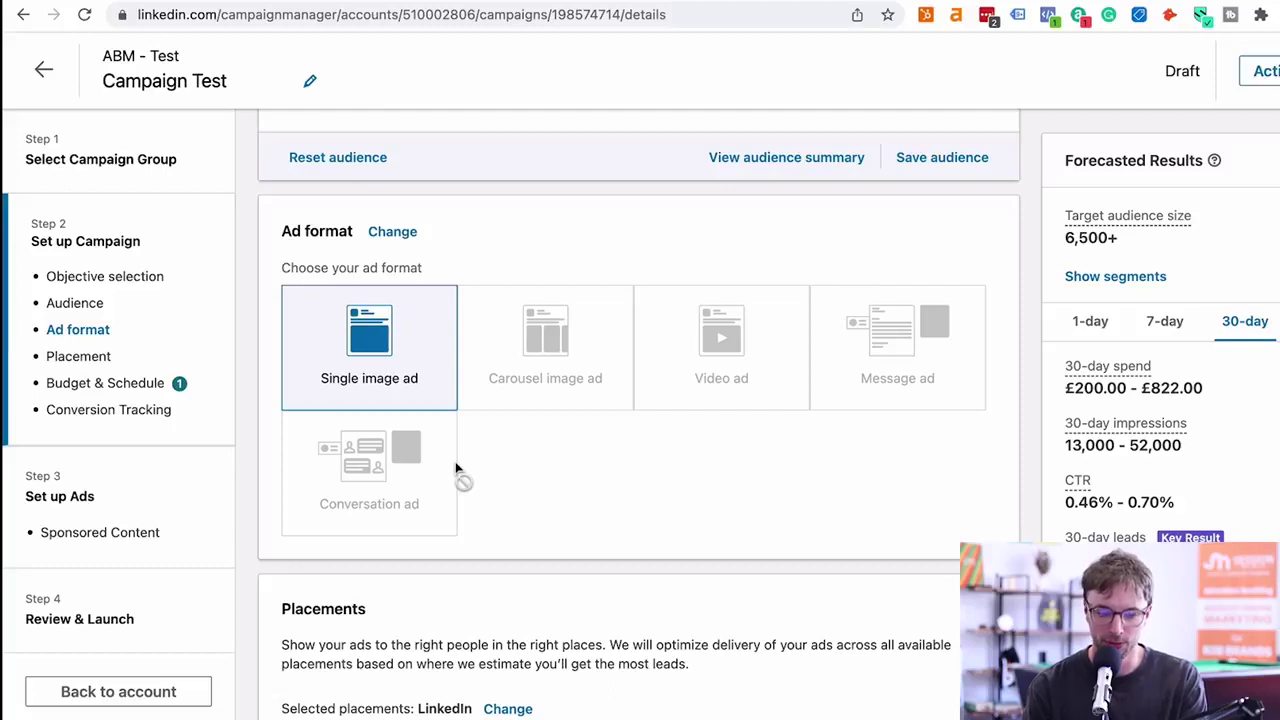
scroll(455, 468, up, 2)
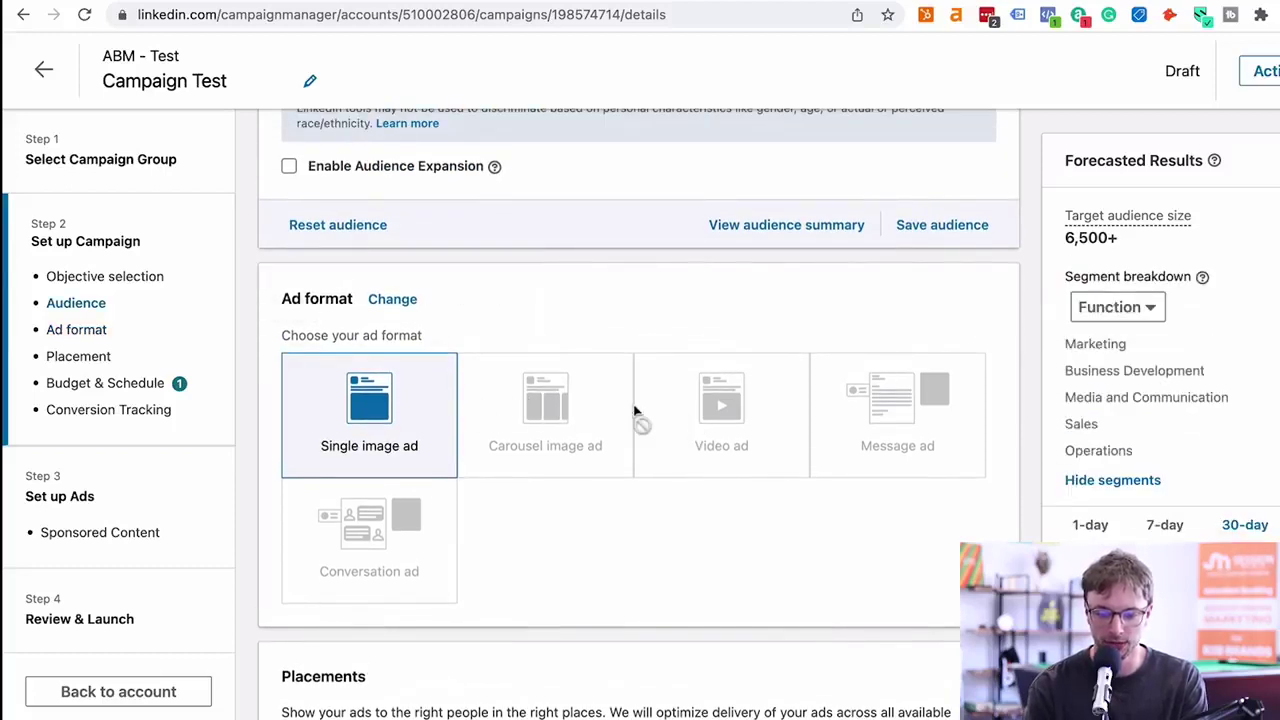
scroll(586, 490, up, 4)
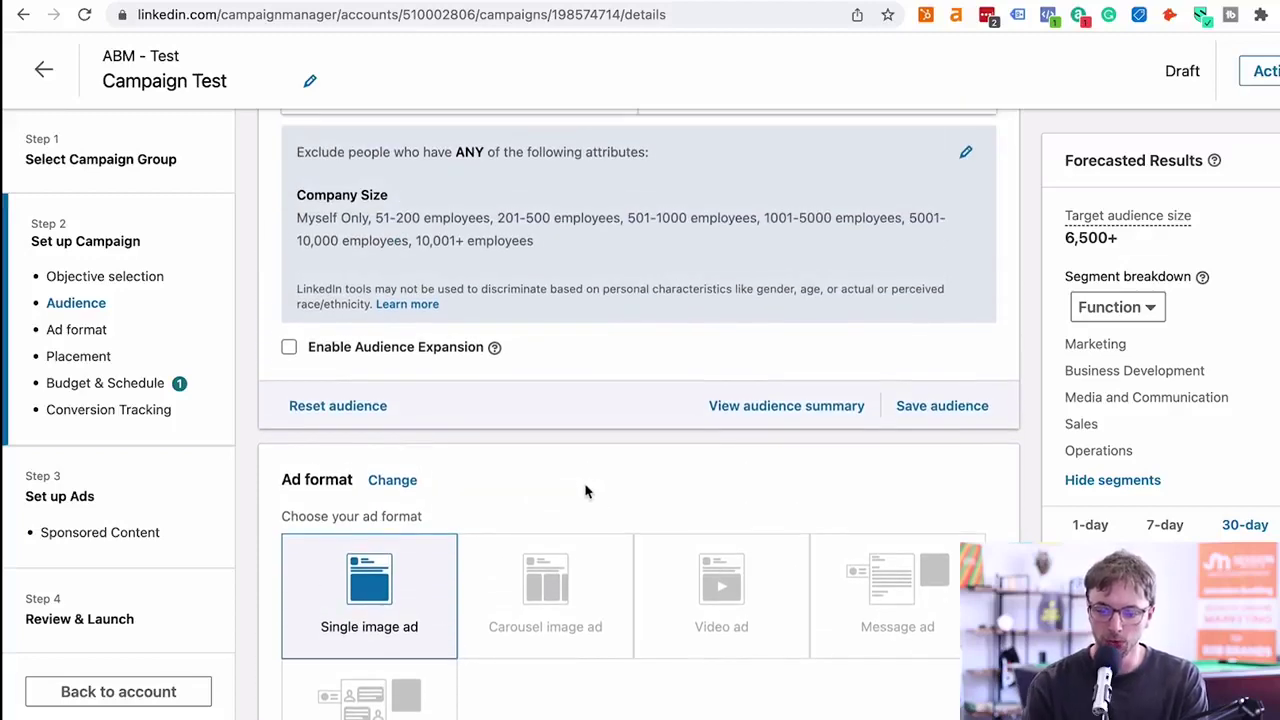
scroll(894, 470, up, 1)
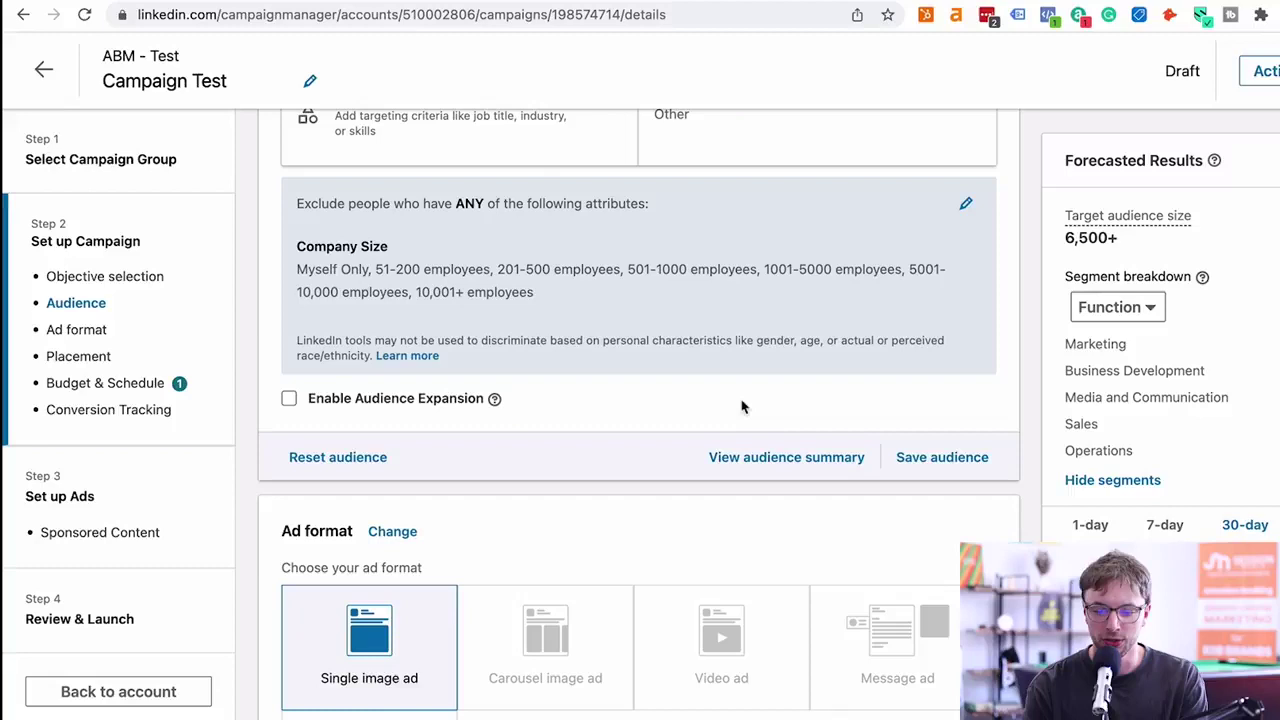
click(964, 461)
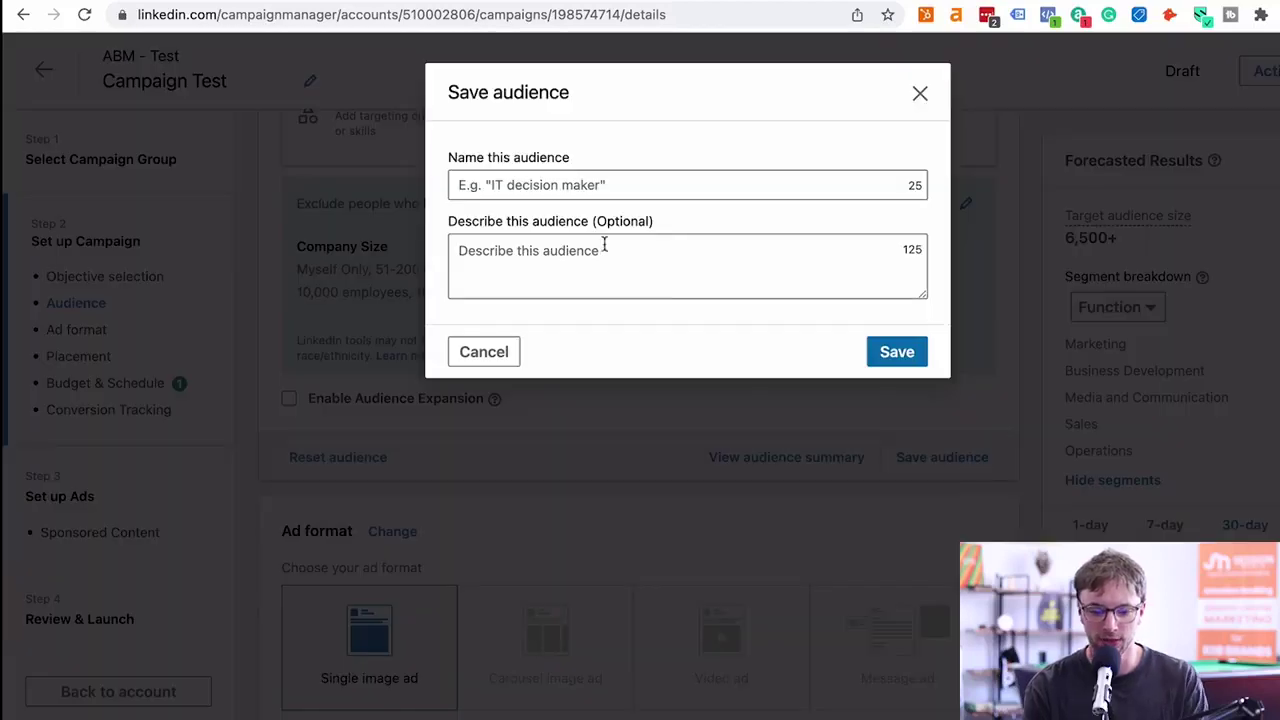
click(643, 183)
text(Tedt)
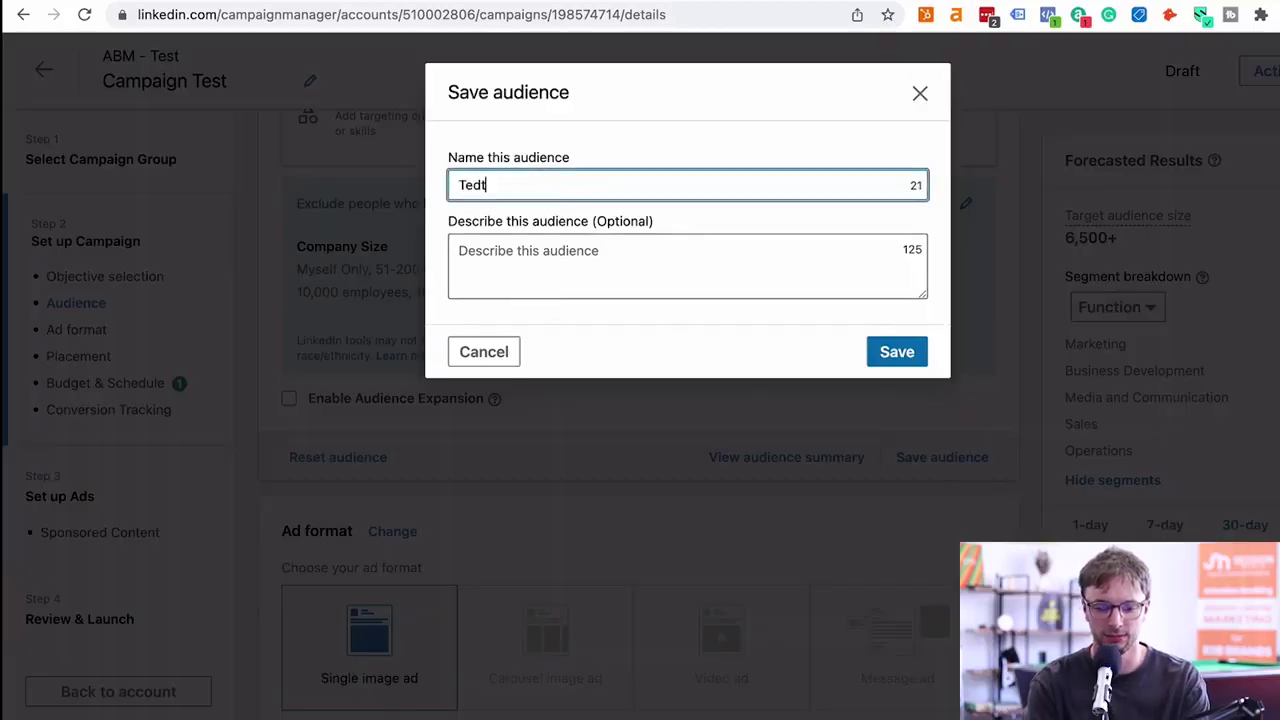
text(t Uadeince)
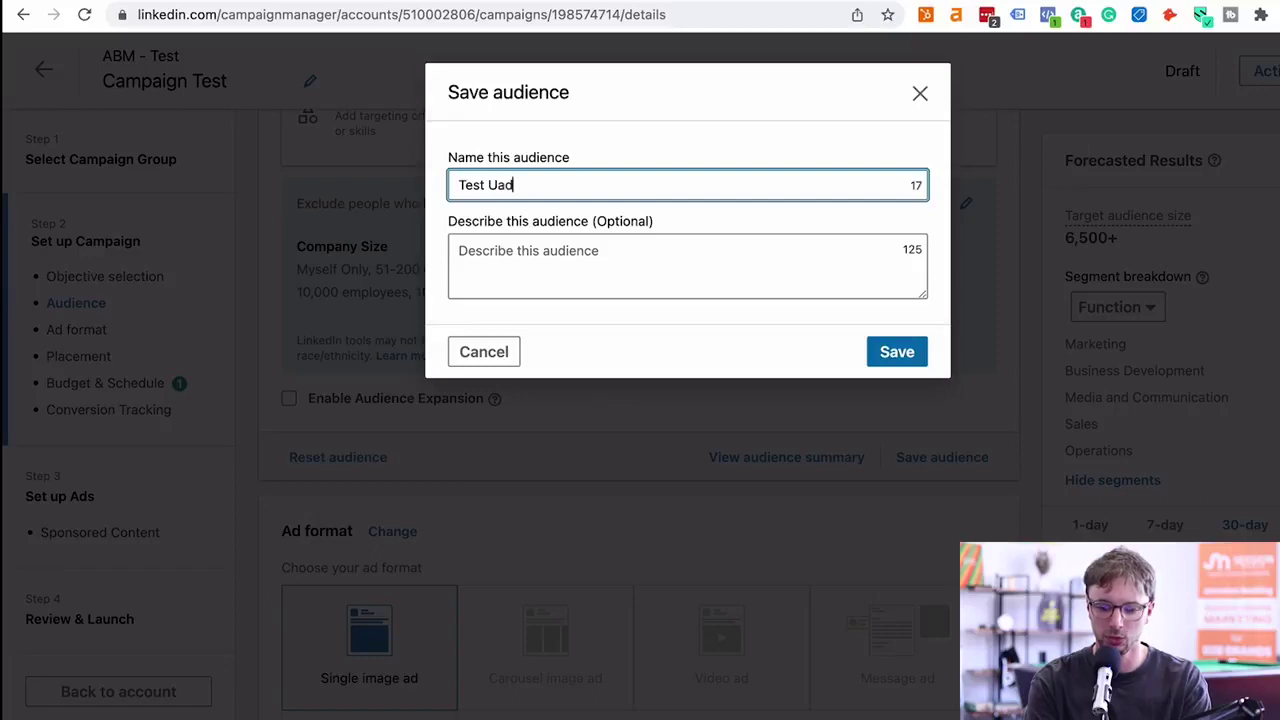
key(BackSpace)
key(BackSpace)
key(BackSpace)
key(BackSpace)
key(BackSpace)
text(Audience)
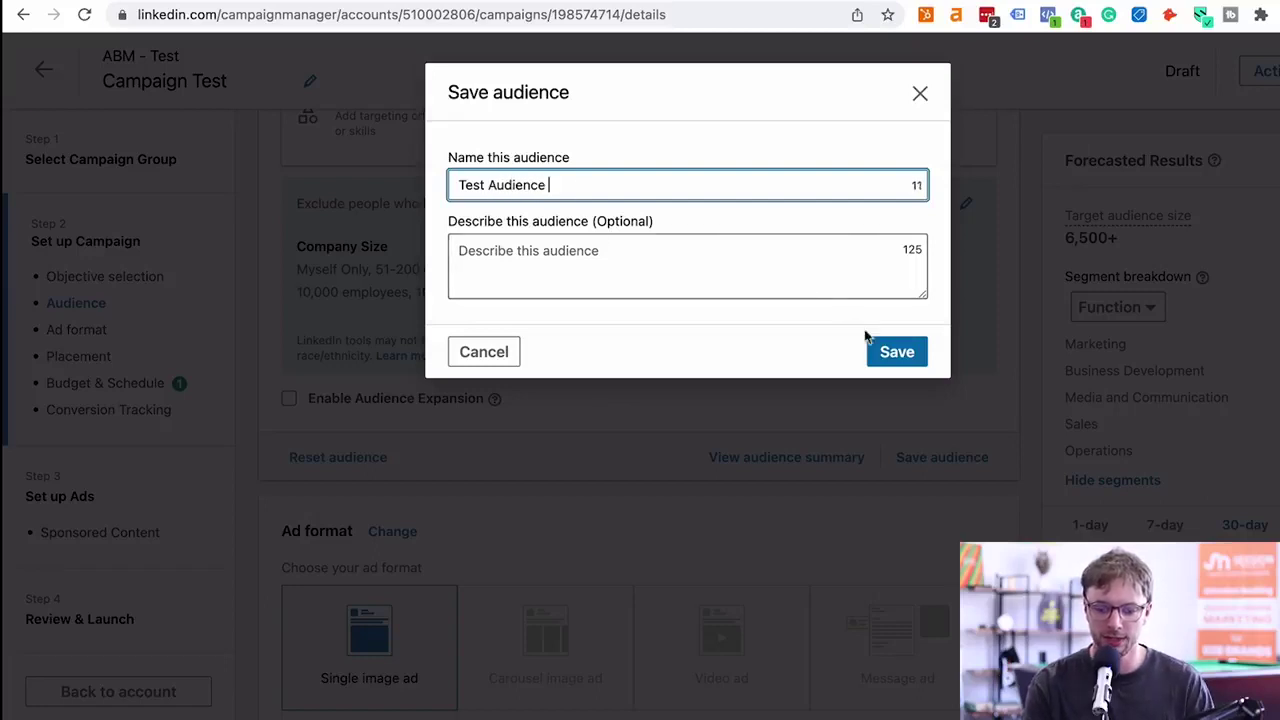
click(882, 350)
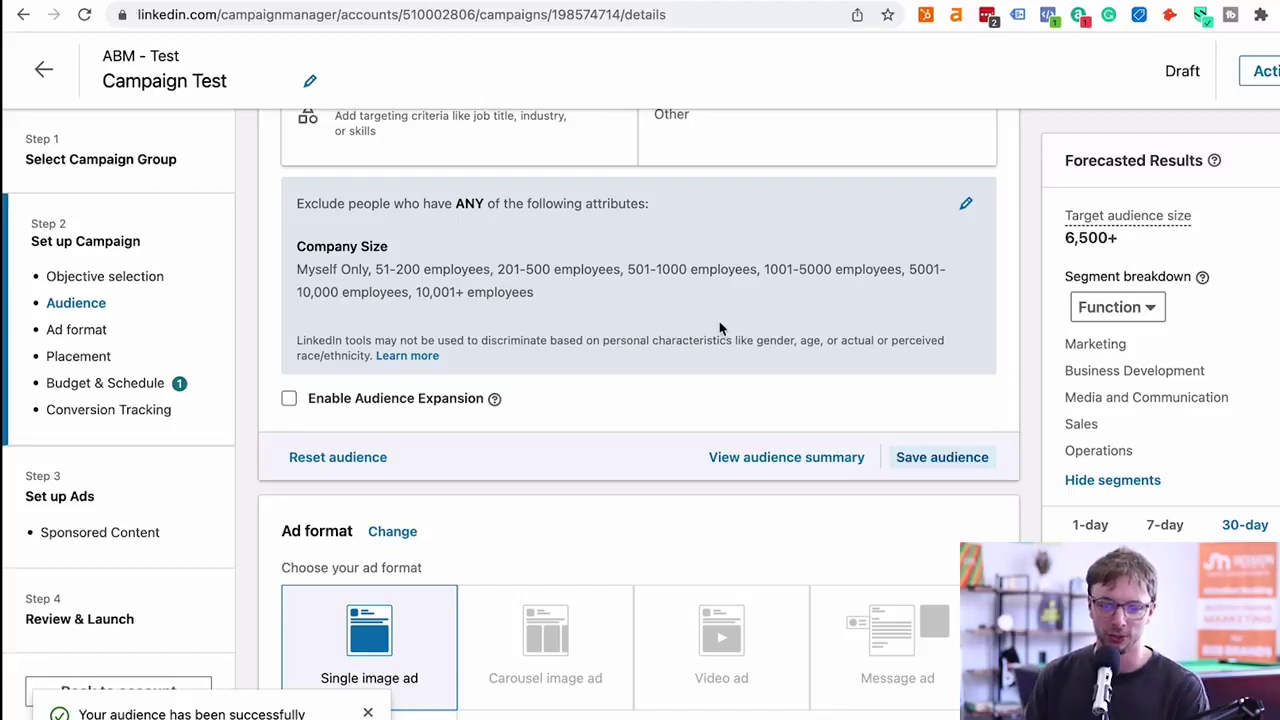
Step: Start a new single image ad in the ad setup, named "Test", with the introductory text "Test Intro Copy"
scroll(746, 457, down, 15)
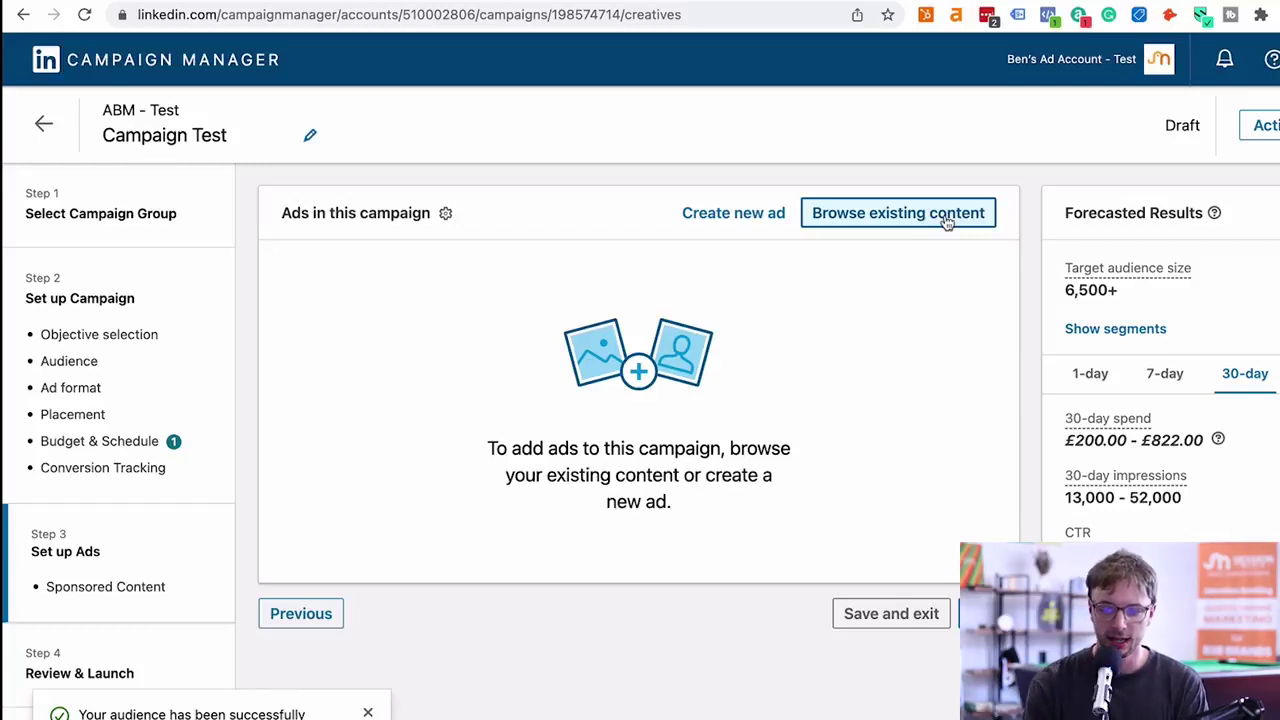
click(750, 223)
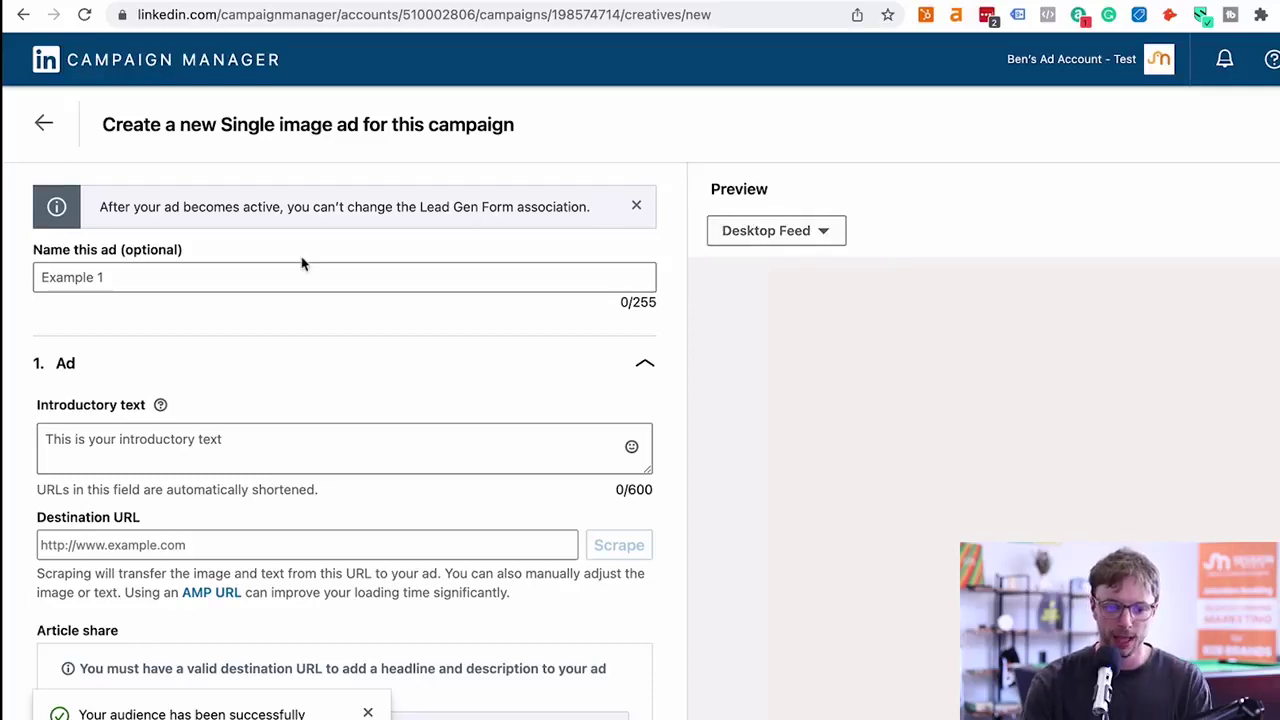
click(260, 277)
text(Test)
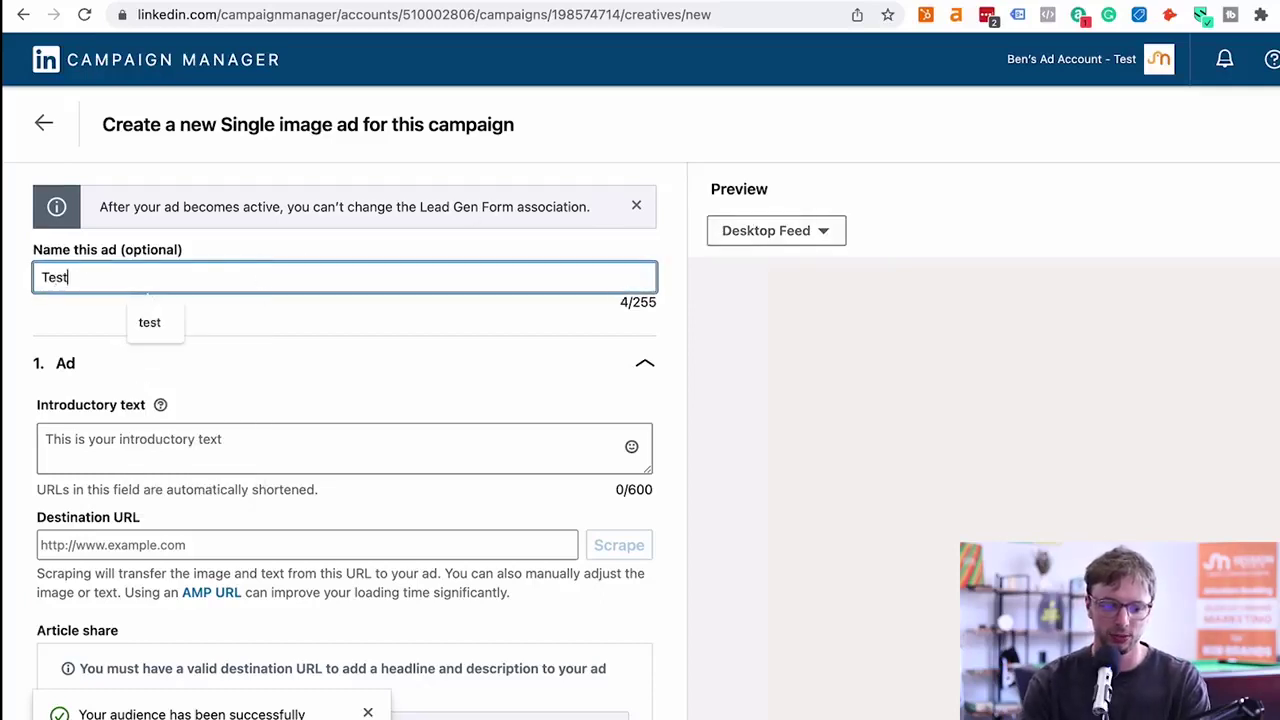
click(205, 445)
text(Test Intro Copy)
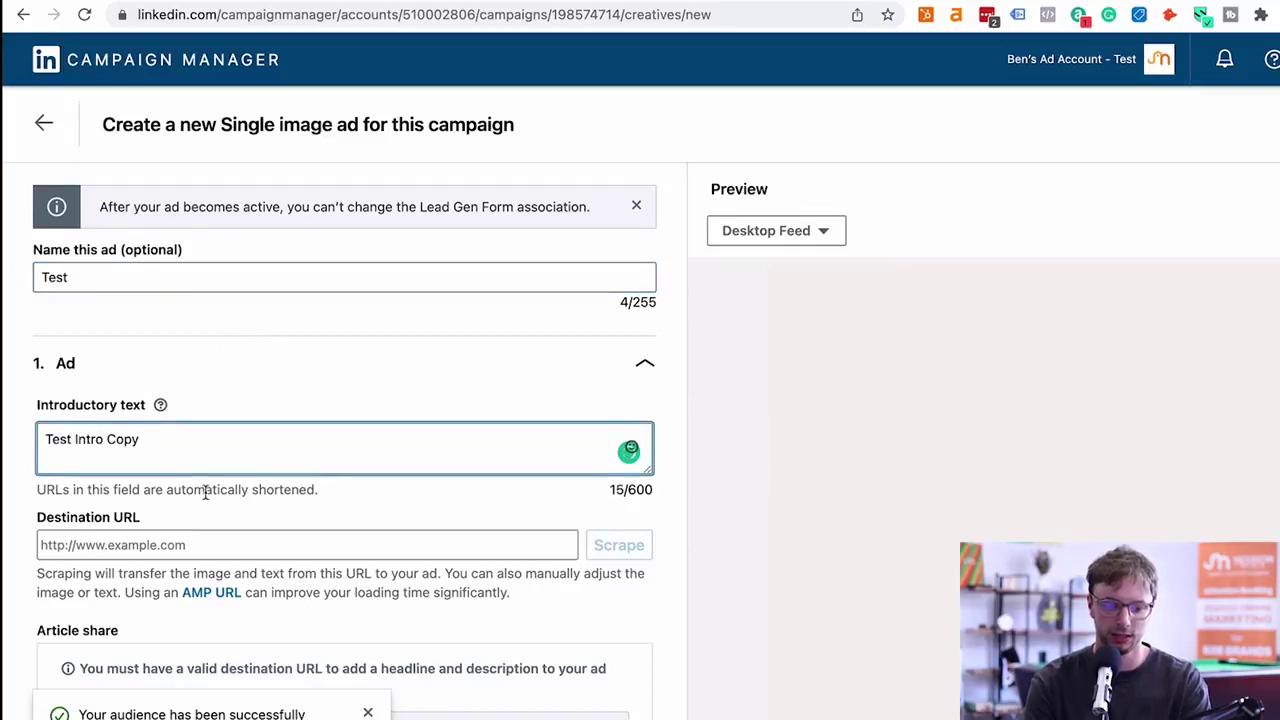
scroll(200, 490, down, 1)
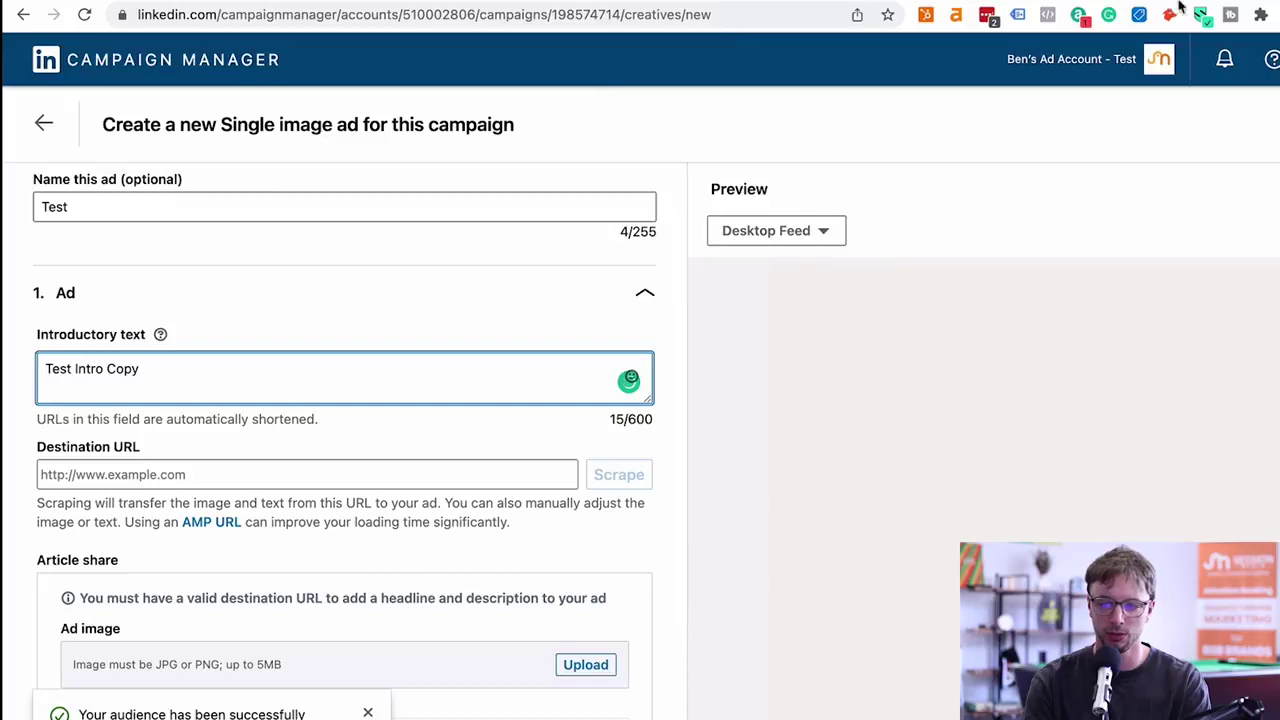
key(super+t)
text(session-media.com)
key(Return)
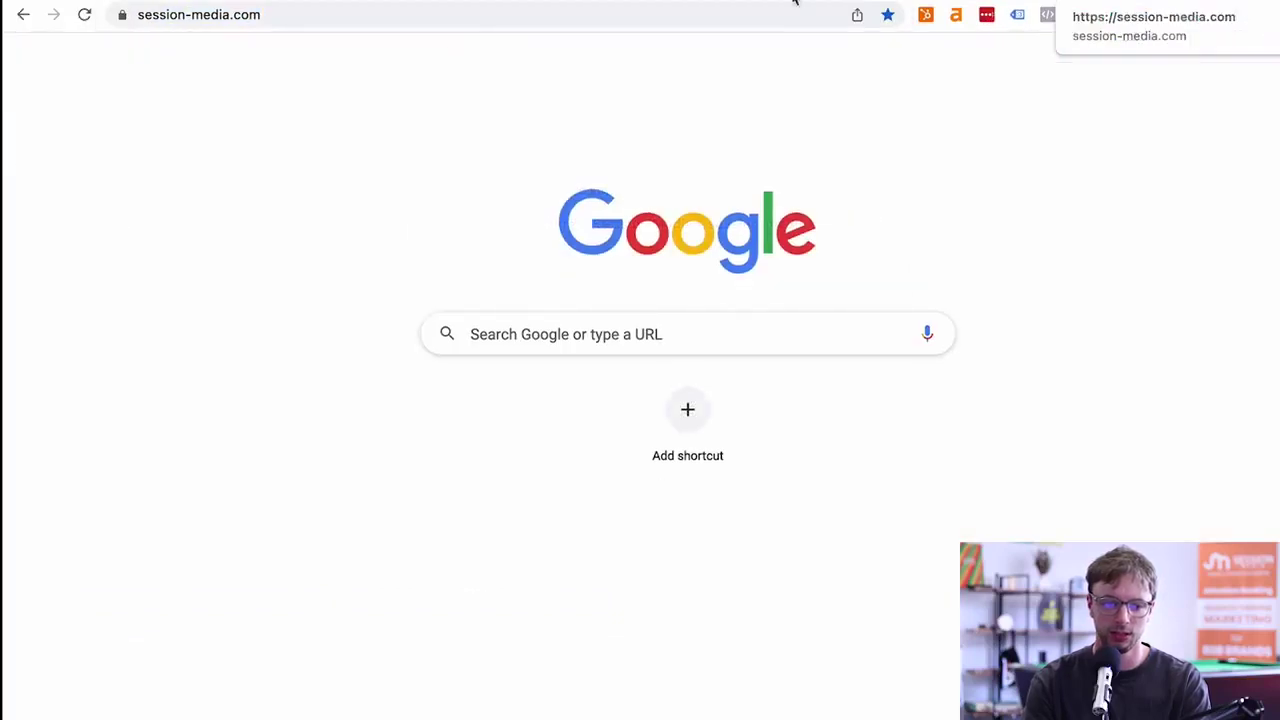
click(396, 15)
key(super+c)
key(super+w)
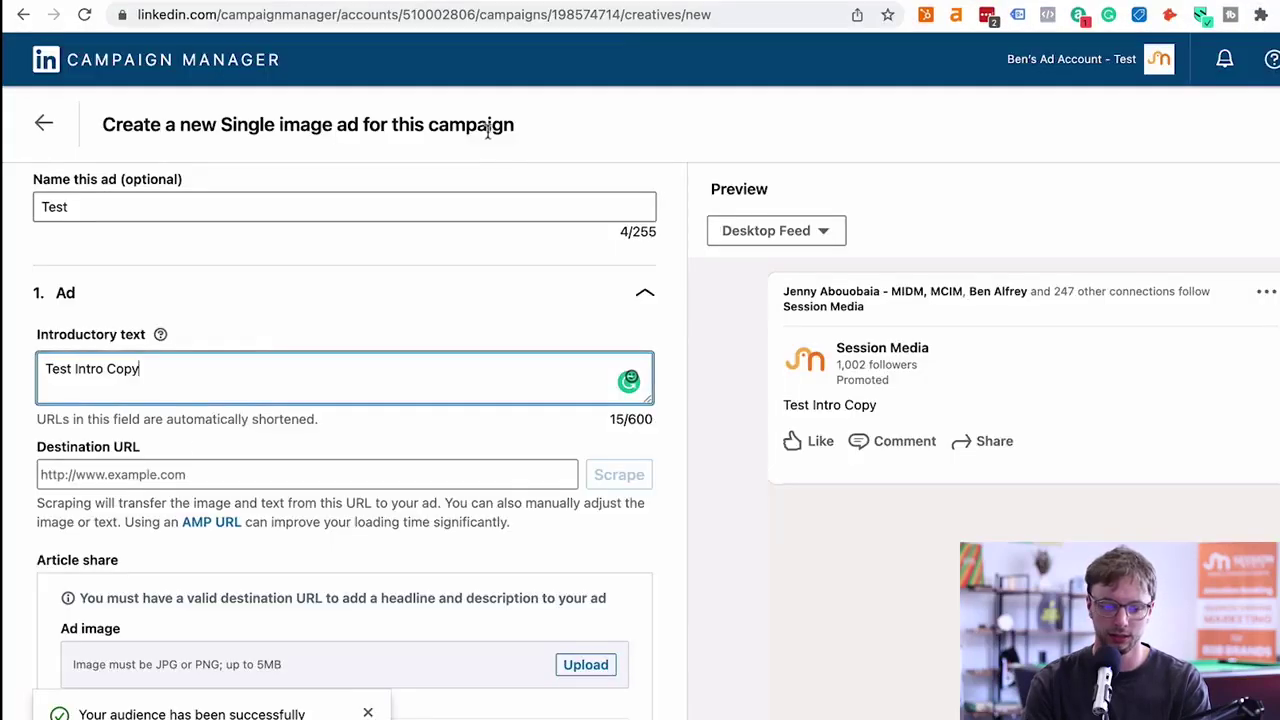
key(Tab)
key(super+v)
Step: Upload 2022-06-15_07-09-26.png as the ad image
scroll(237, 403, down, 3)
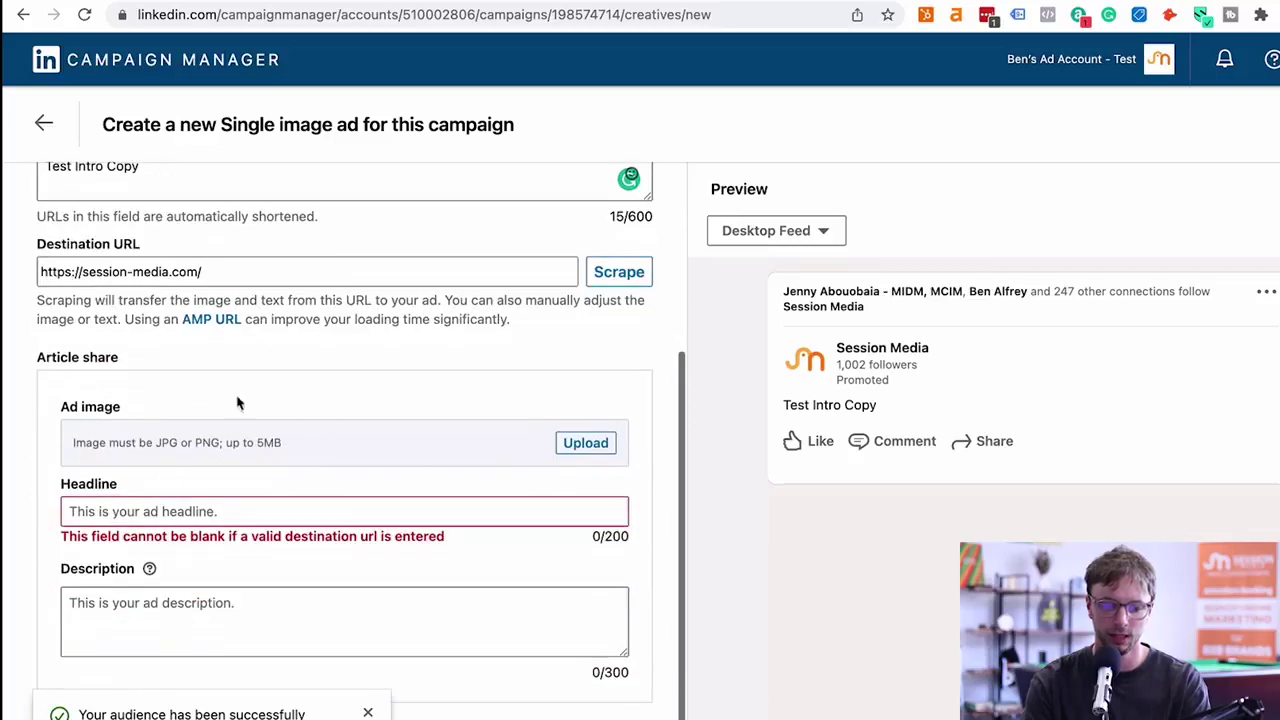
click(584, 443)
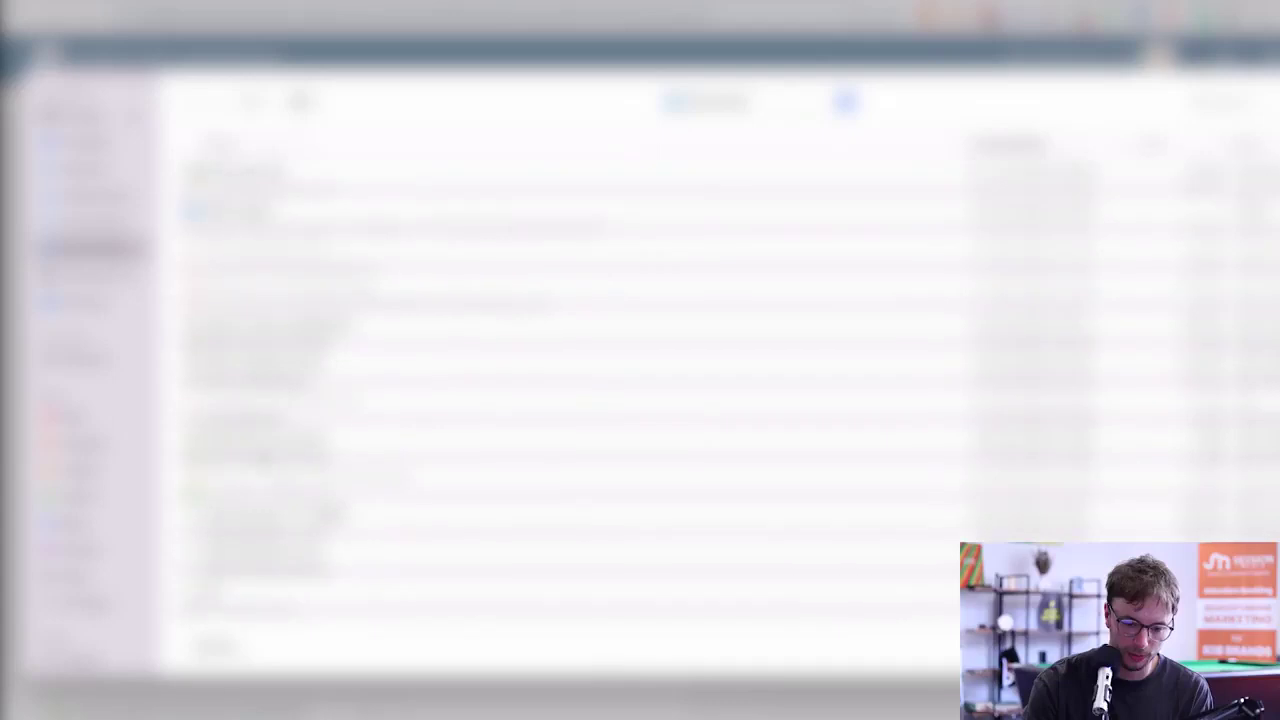
click(260, 280)
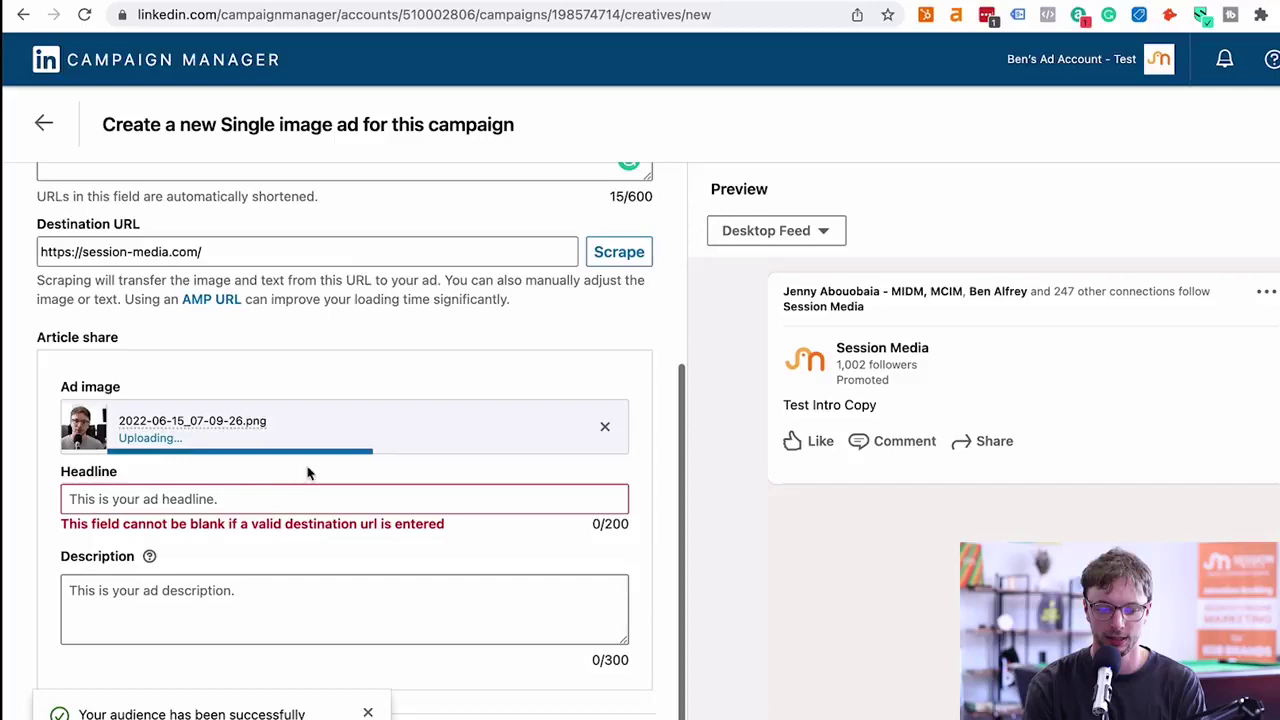
Step: Enter "Test" as the ad's headline
click(257, 496)
text(TEst)
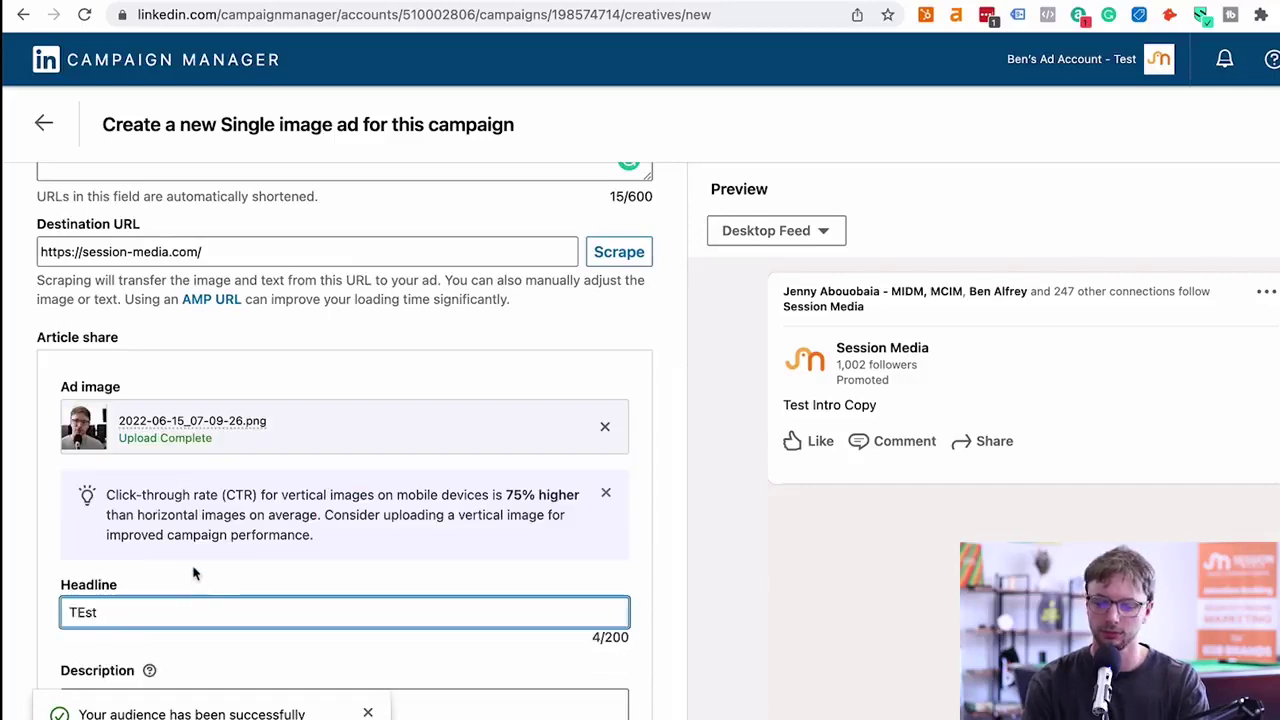
scroll(194, 571, down, 2)
key(Left)
key(Left)
key(BackSpace)
text(e)
Step: Fill in the ad's description with "Test Descrption"
click(70, 612)
text(TEst D)
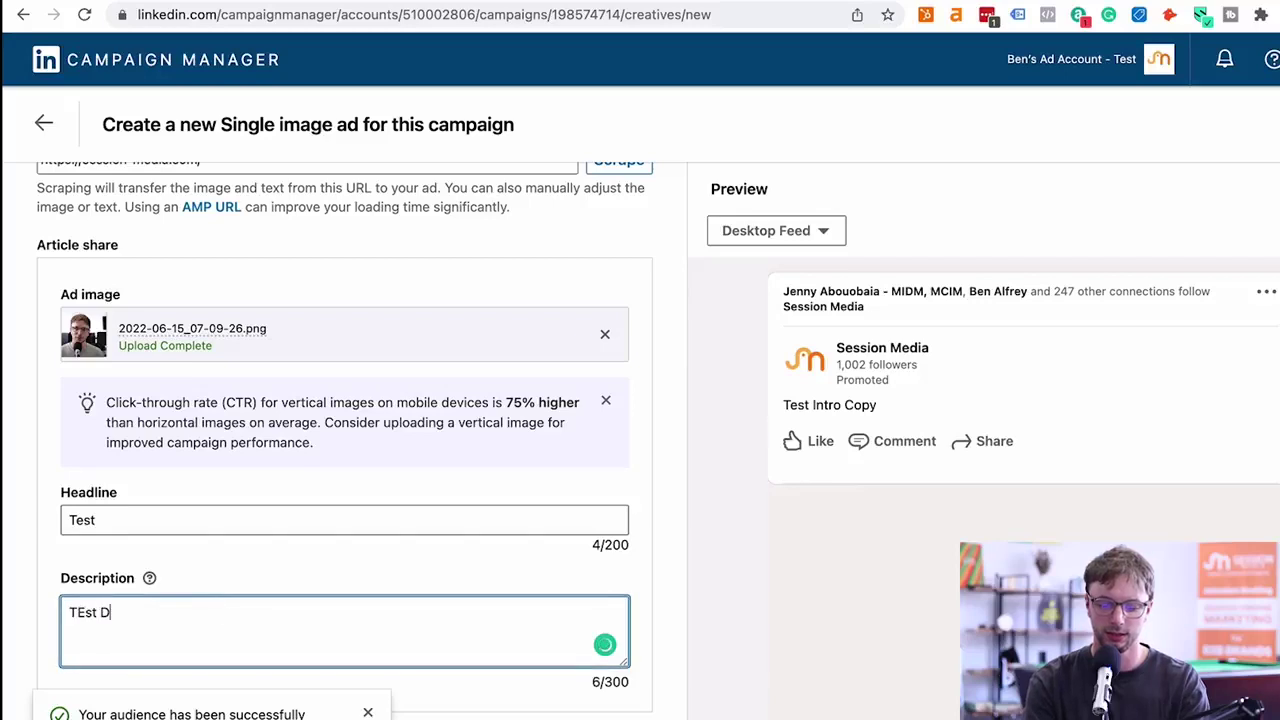
text(escrption)
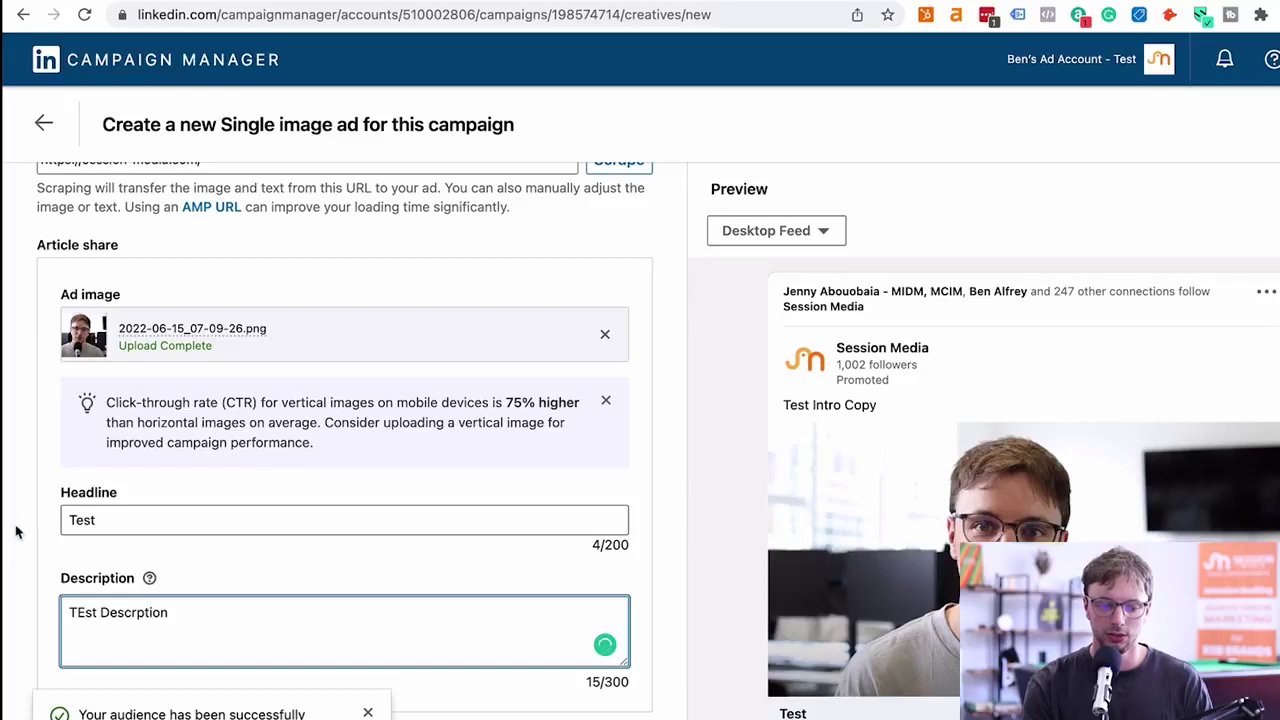
click(82, 612)
key(BackSpace)
text(e)
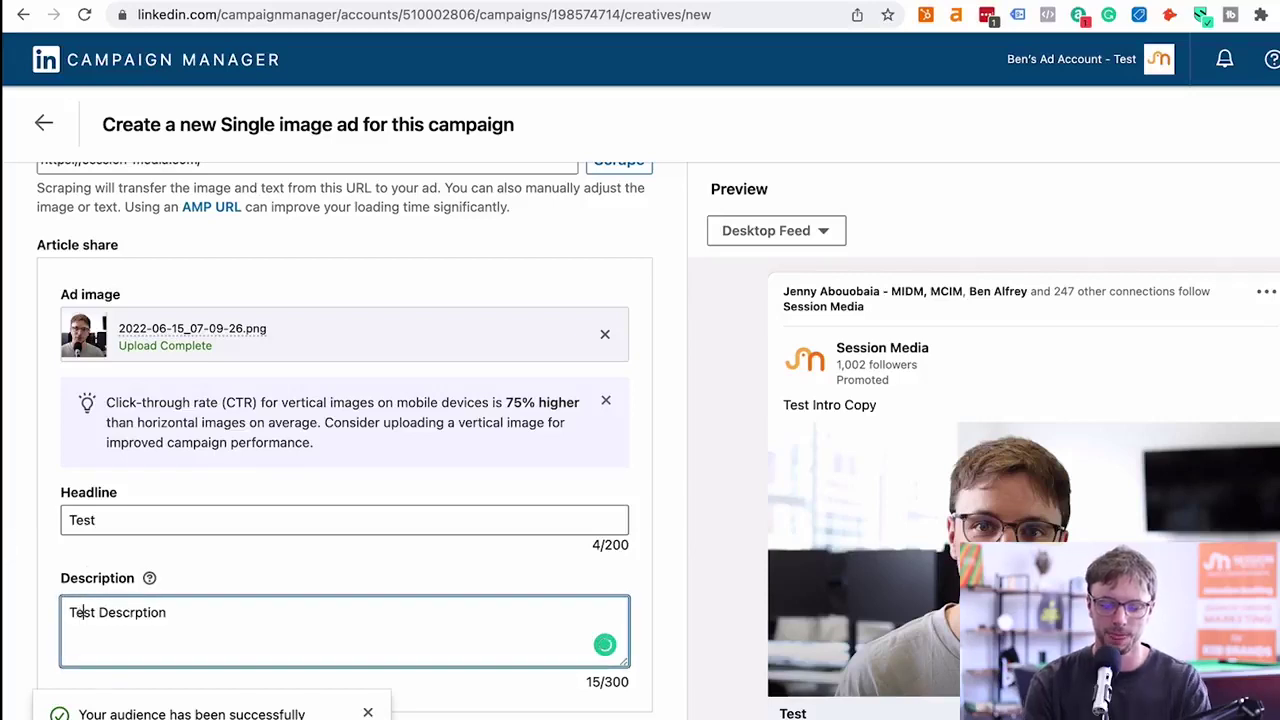
Step: Review the desktop feed preview against the ad's introductory text, image, headline and description
scroll(757, 360, down, 2)
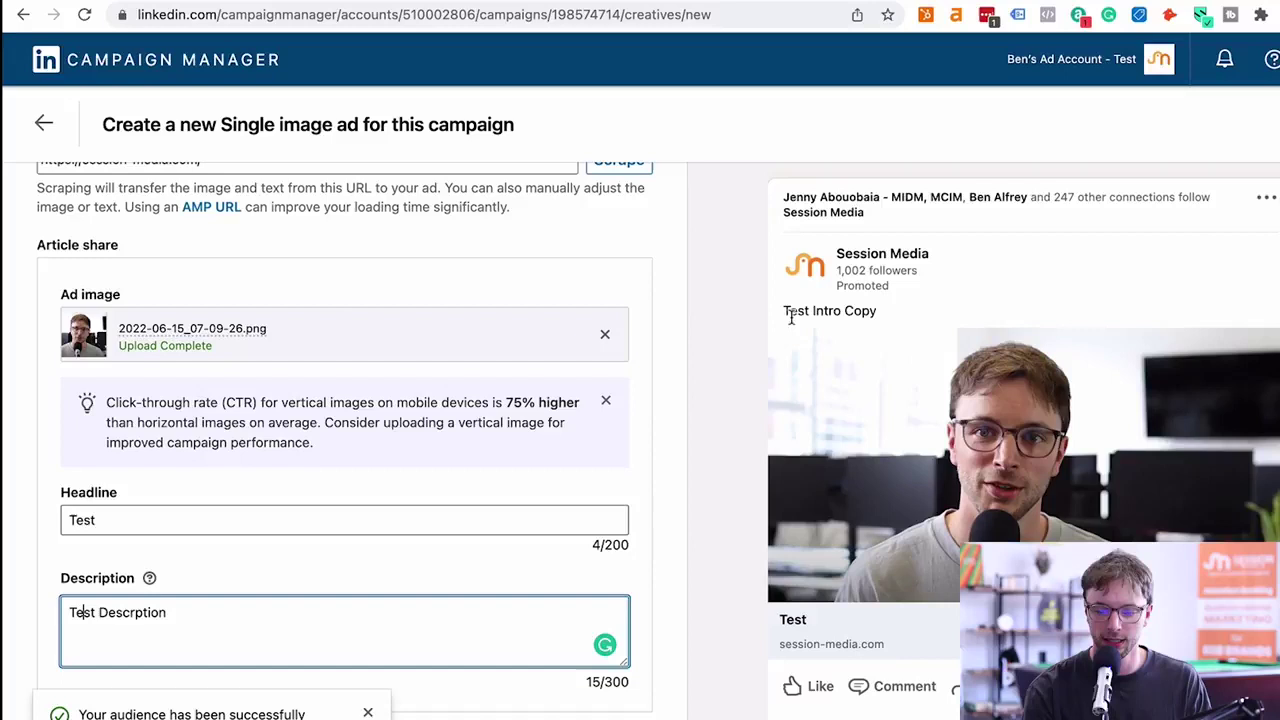
scroll(786, 316, down, 1)
scroll(330, 369, up, 1)
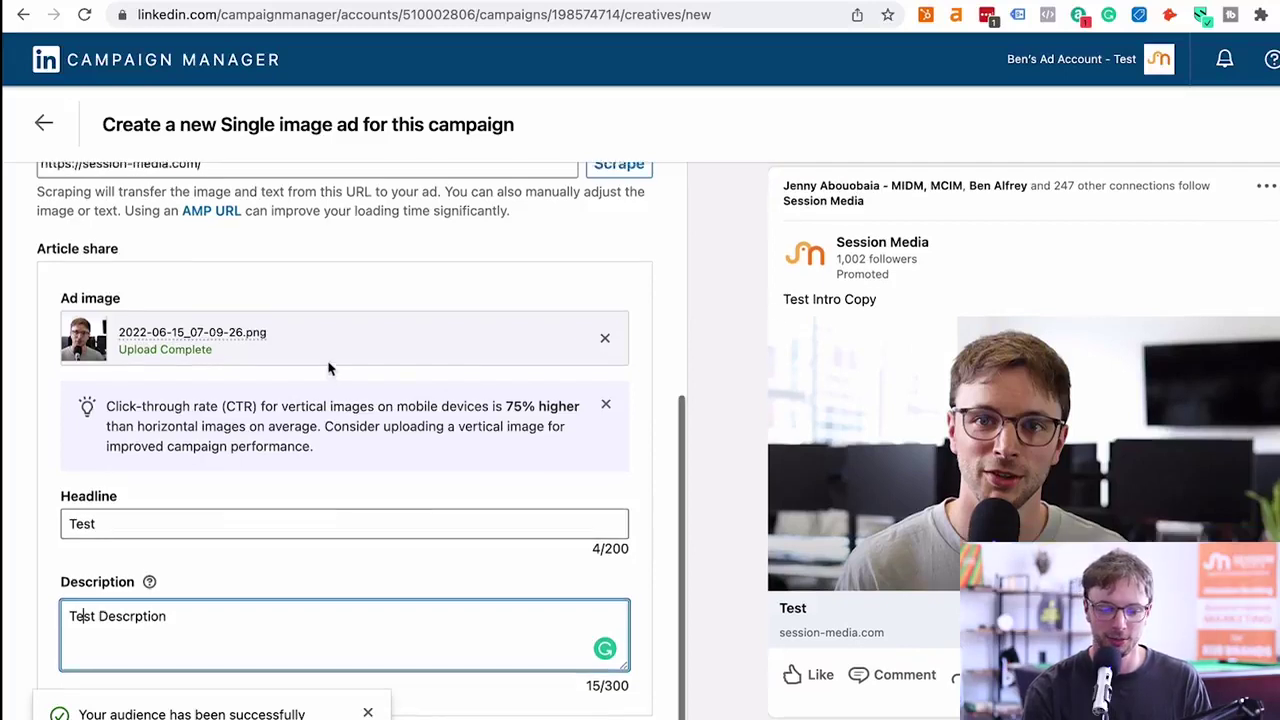
scroll(330, 369, up, 2)
scroll(790, 360, down, 1)
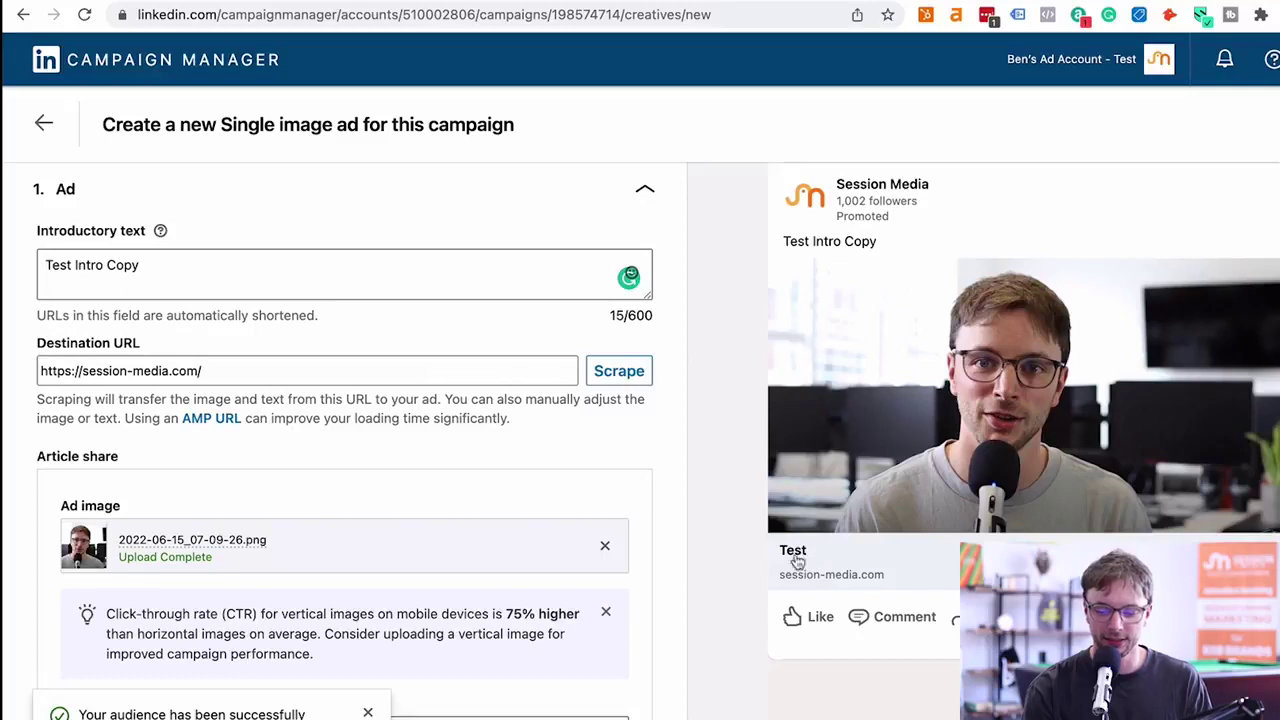
scroll(500, 540, down, 2)
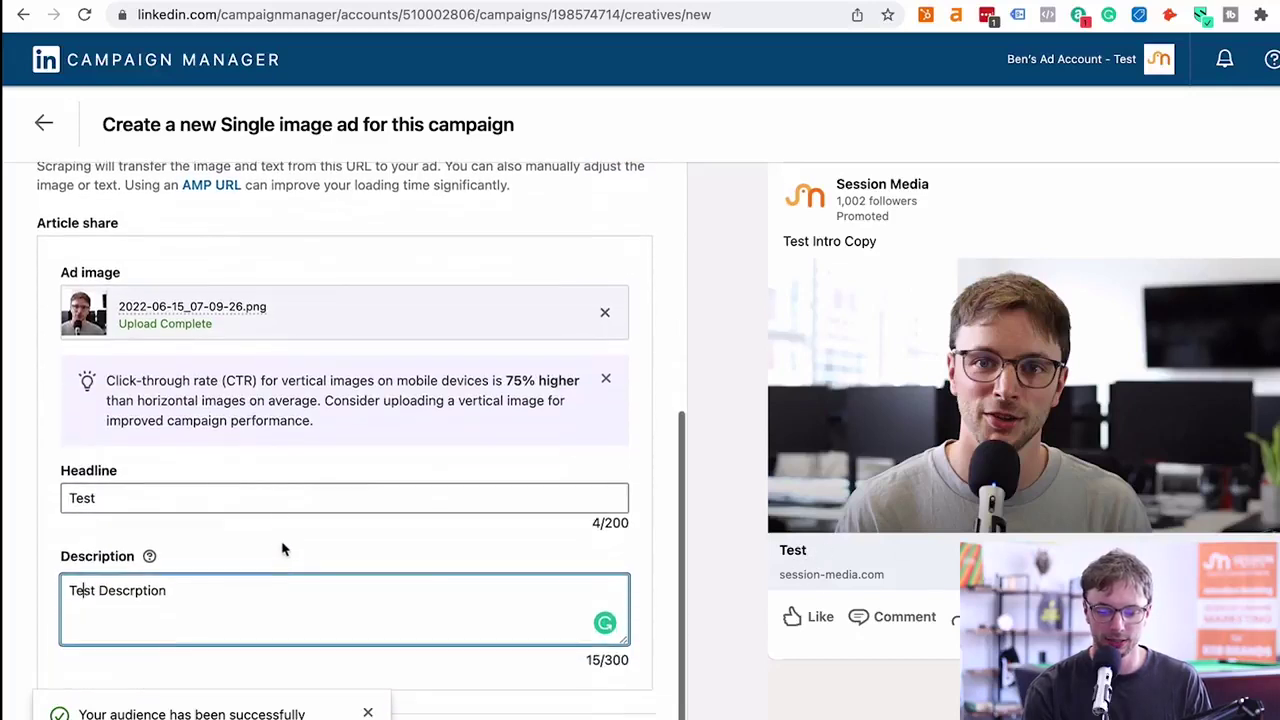
click(277, 540)
scroll(272, 585, down, 1)
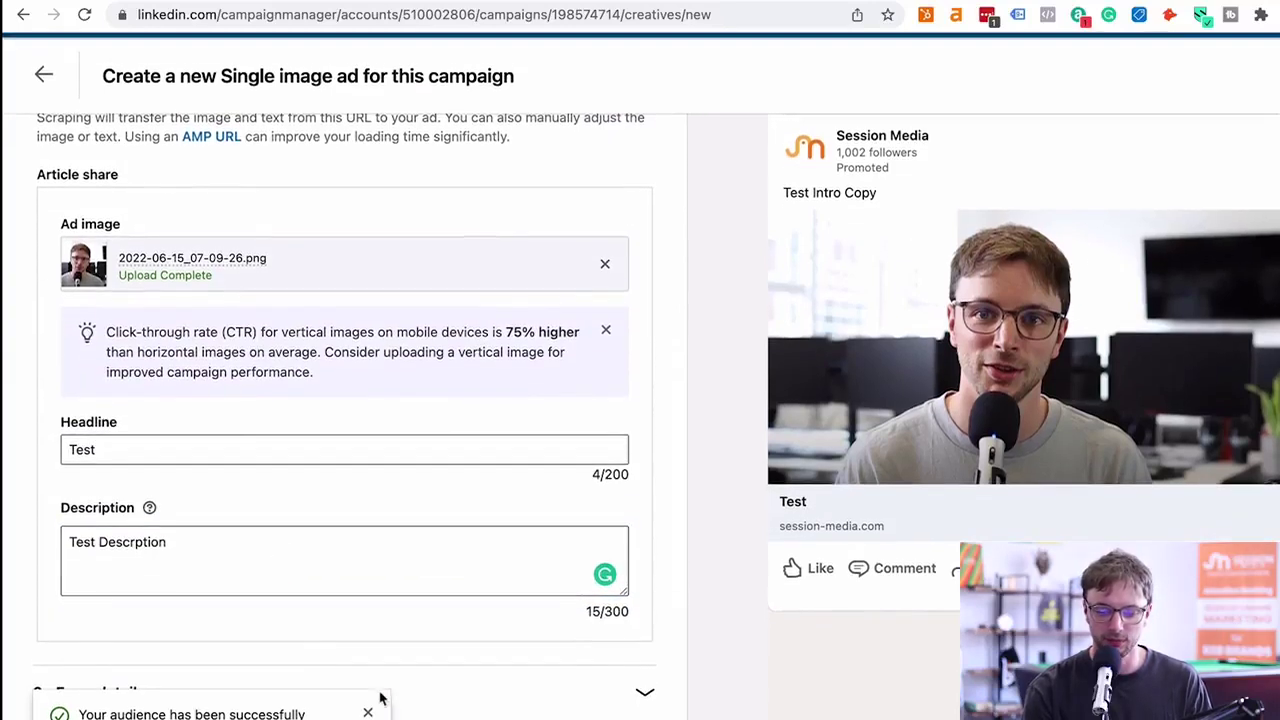
Step: Dismiss the saved-audience notice and start a new lead gen form named "Test Lead Gen" in the ad's form details
click(368, 711)
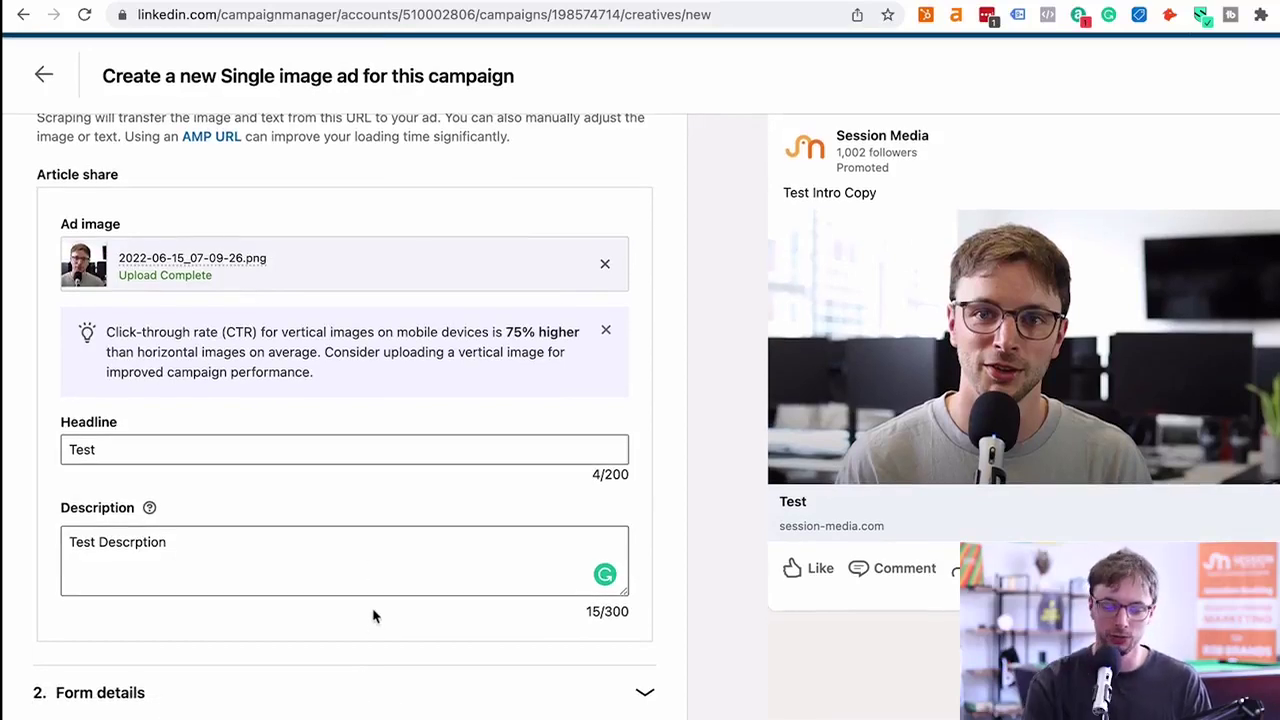
click(360, 697)
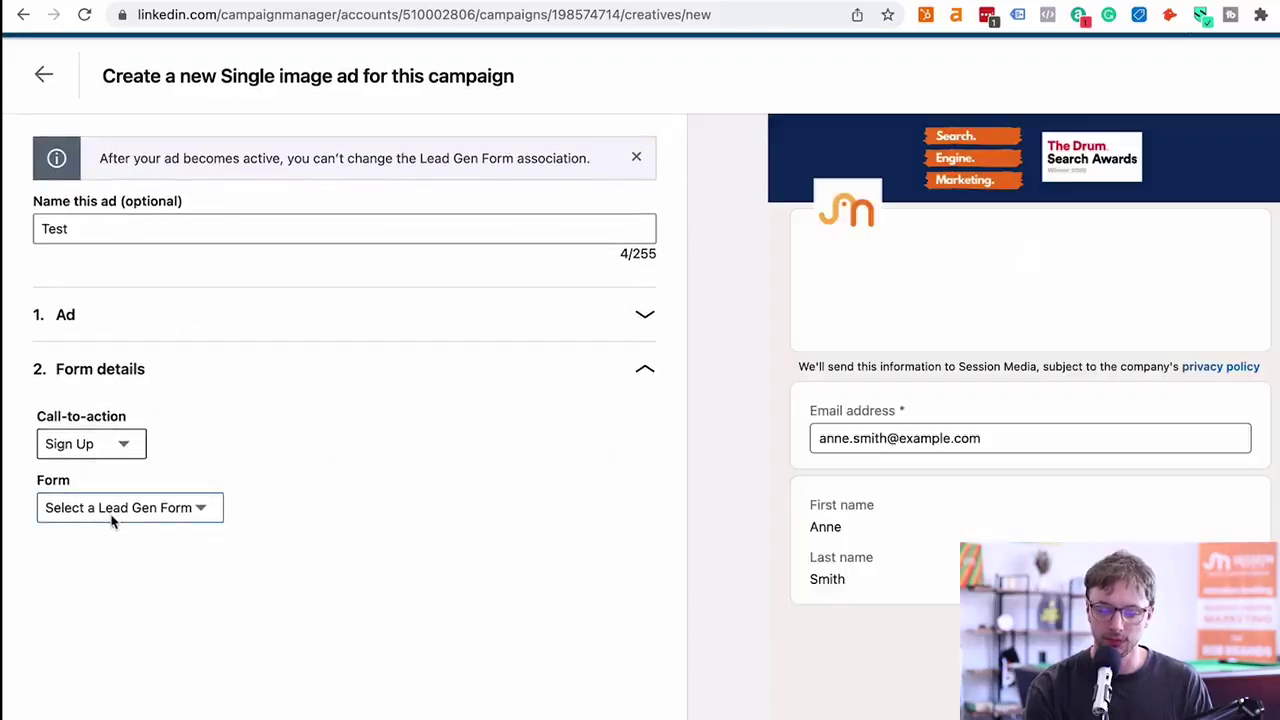
click(112, 518)
click(103, 557)
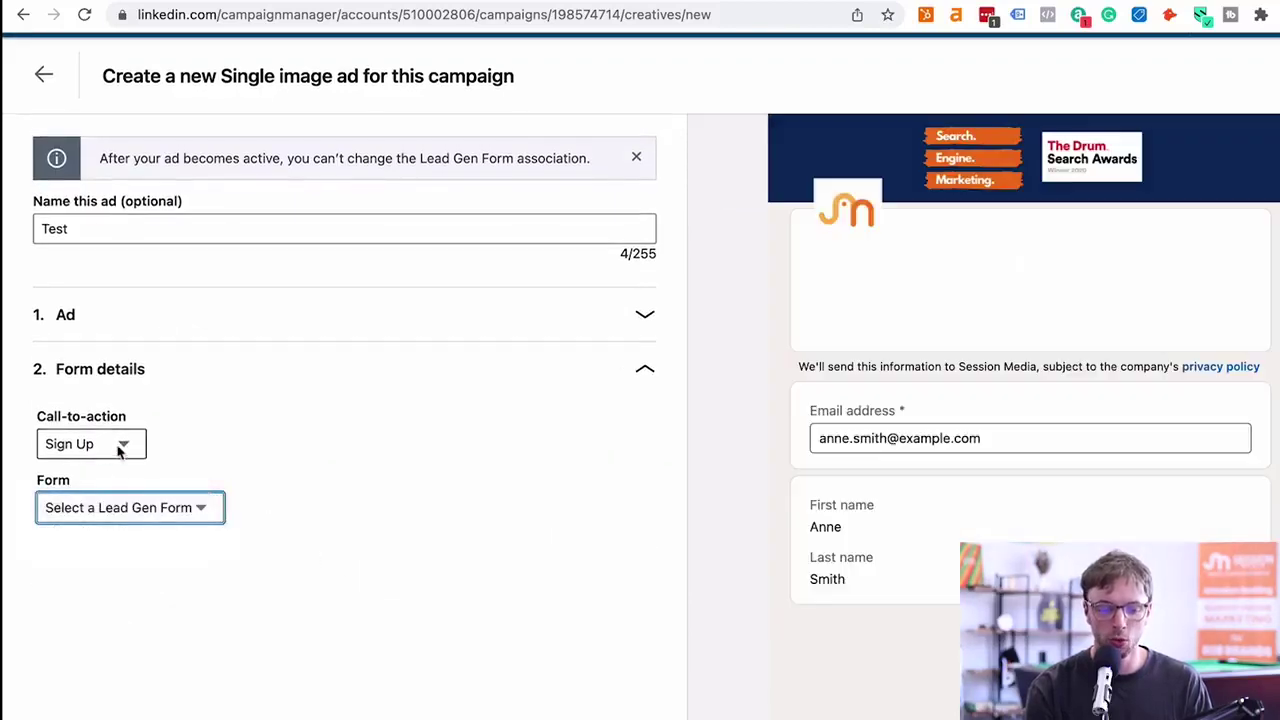
click(150, 508)
click(139, 530)
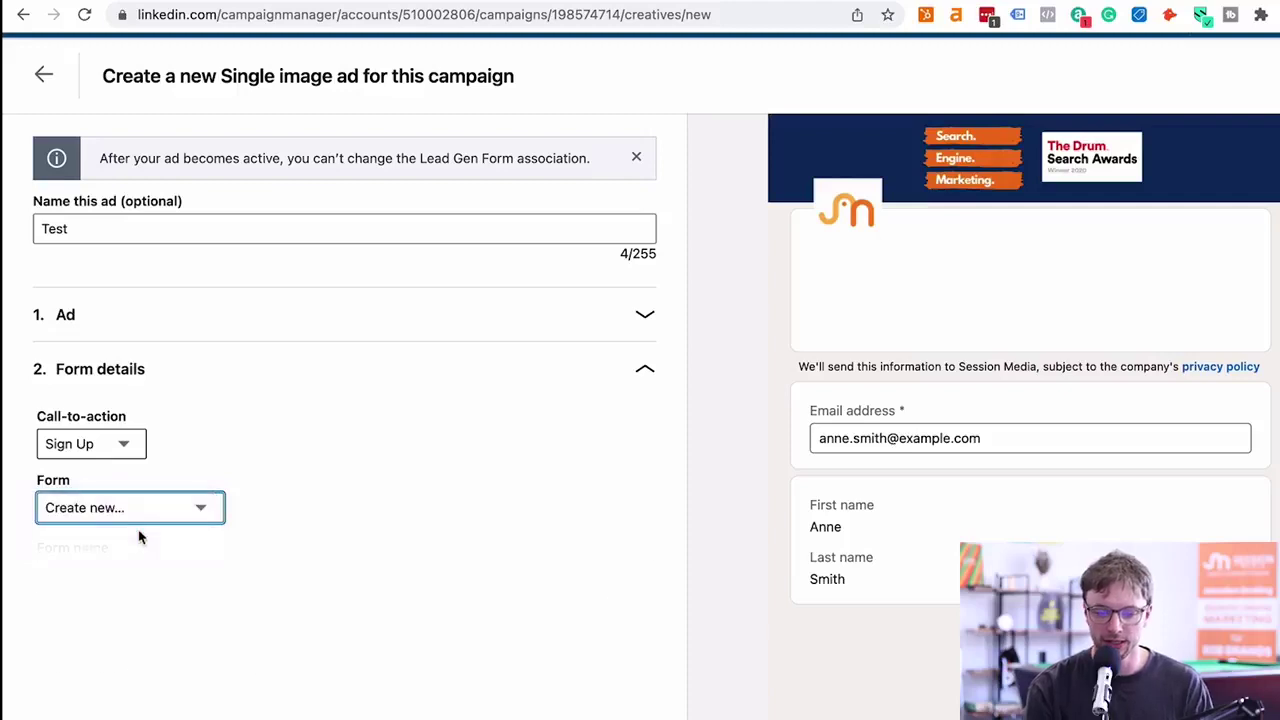
scroll(137, 534, down, 2)
drag(163, 436, 13, 431)
text(Test Lead Gen)
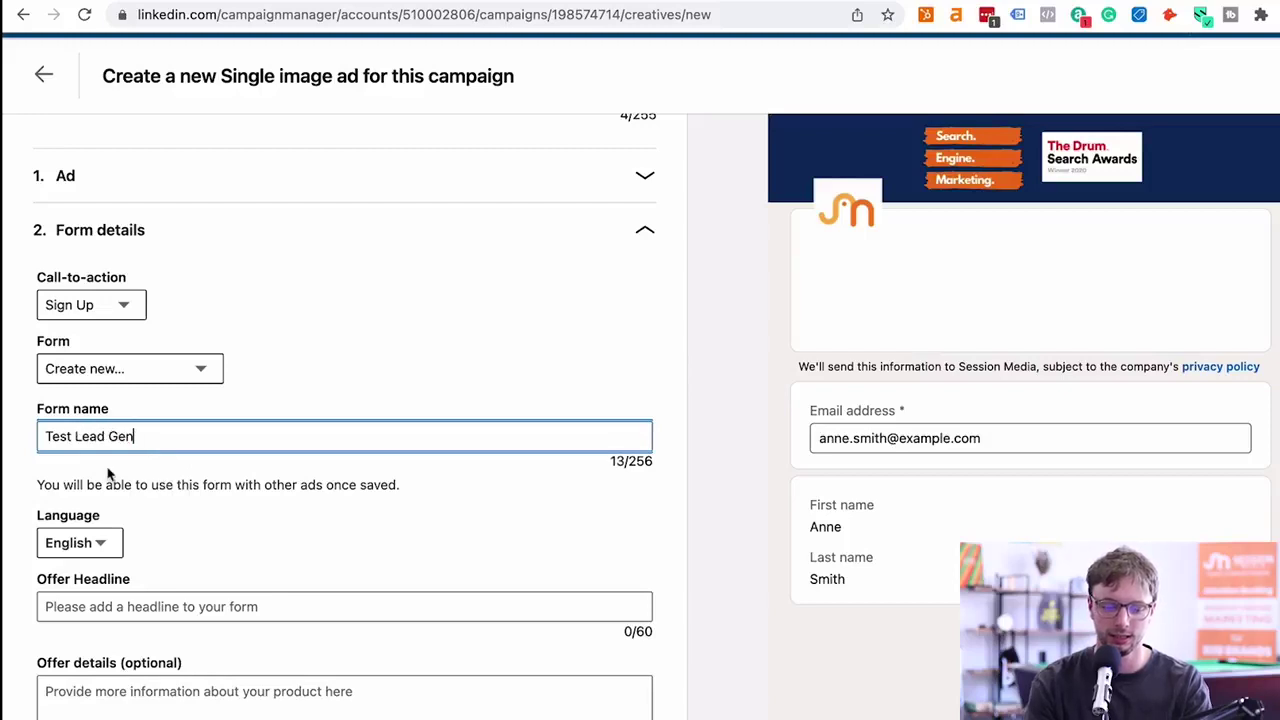
Step: Set the form's offer headline to "Test Headline" and its offer details to "Test Offer"
scroll(108, 474, down, 2)
click(100, 452)
text(TEst Heade)
key(BackSpace)
key(BackSpace)
text(dline)
click(131, 574)
text(Test Offer)
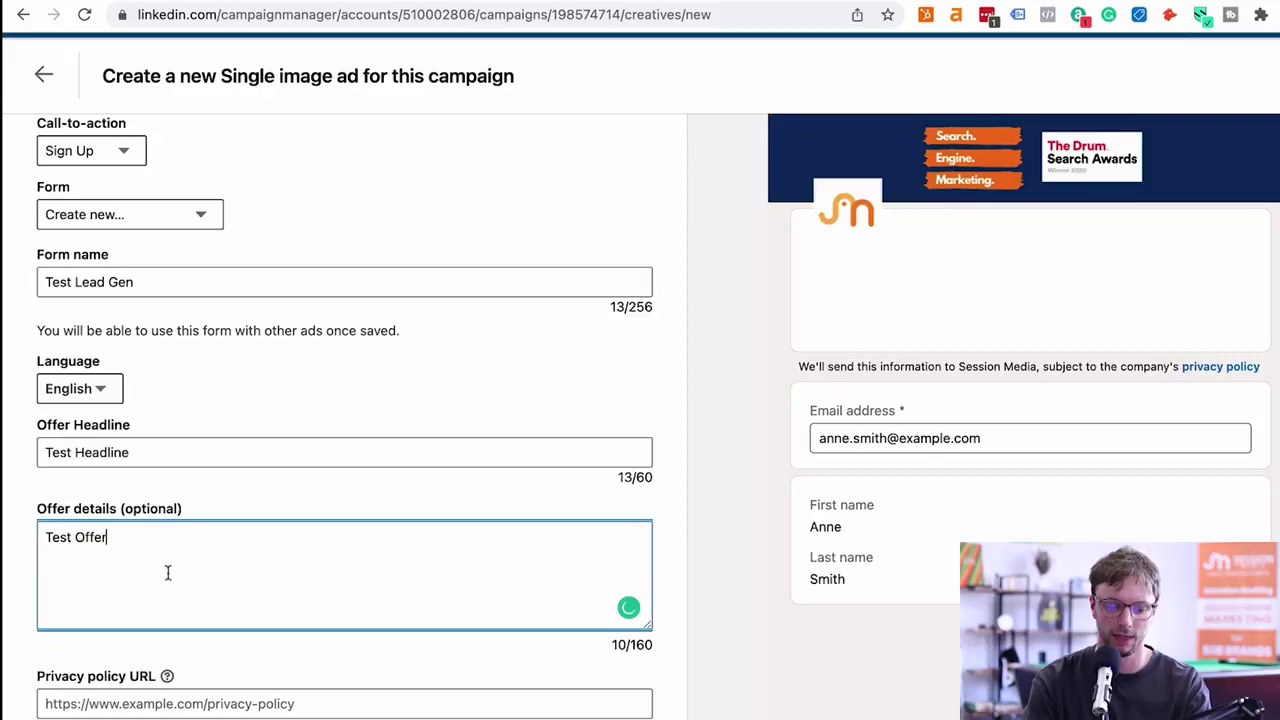
scroll(168, 572, down, 4)
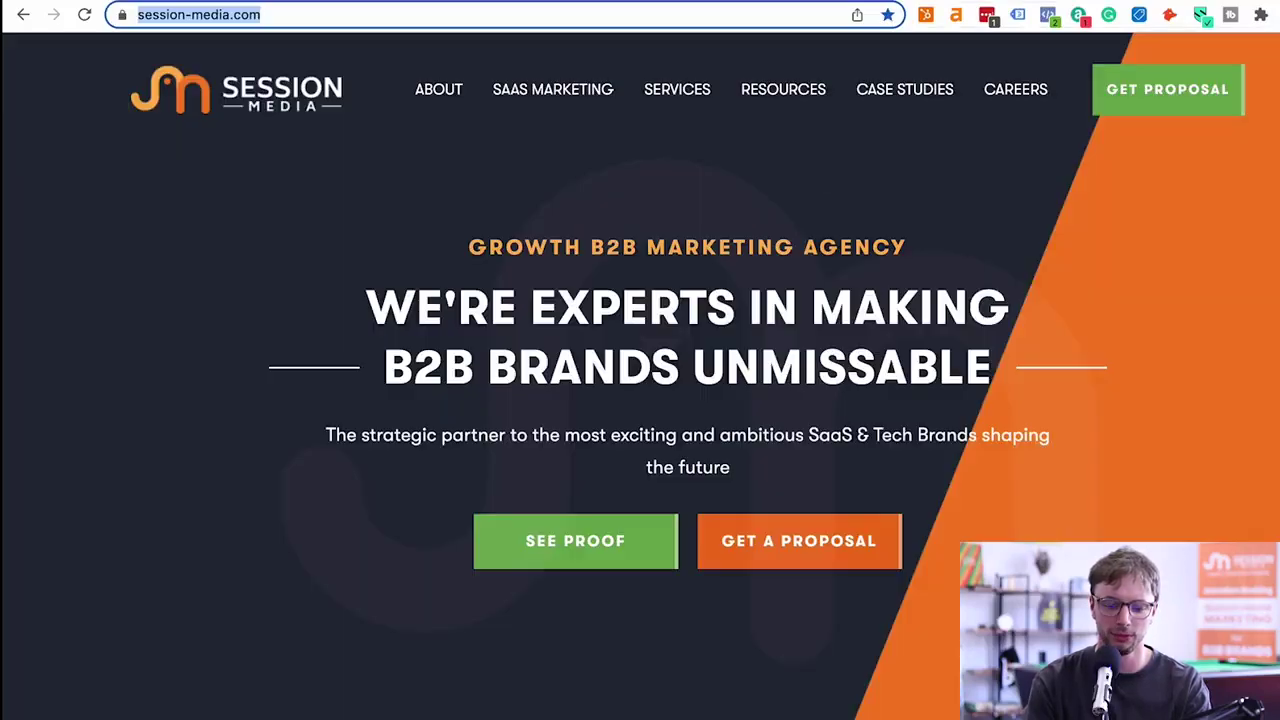
scroll(690, 285, down, 20)
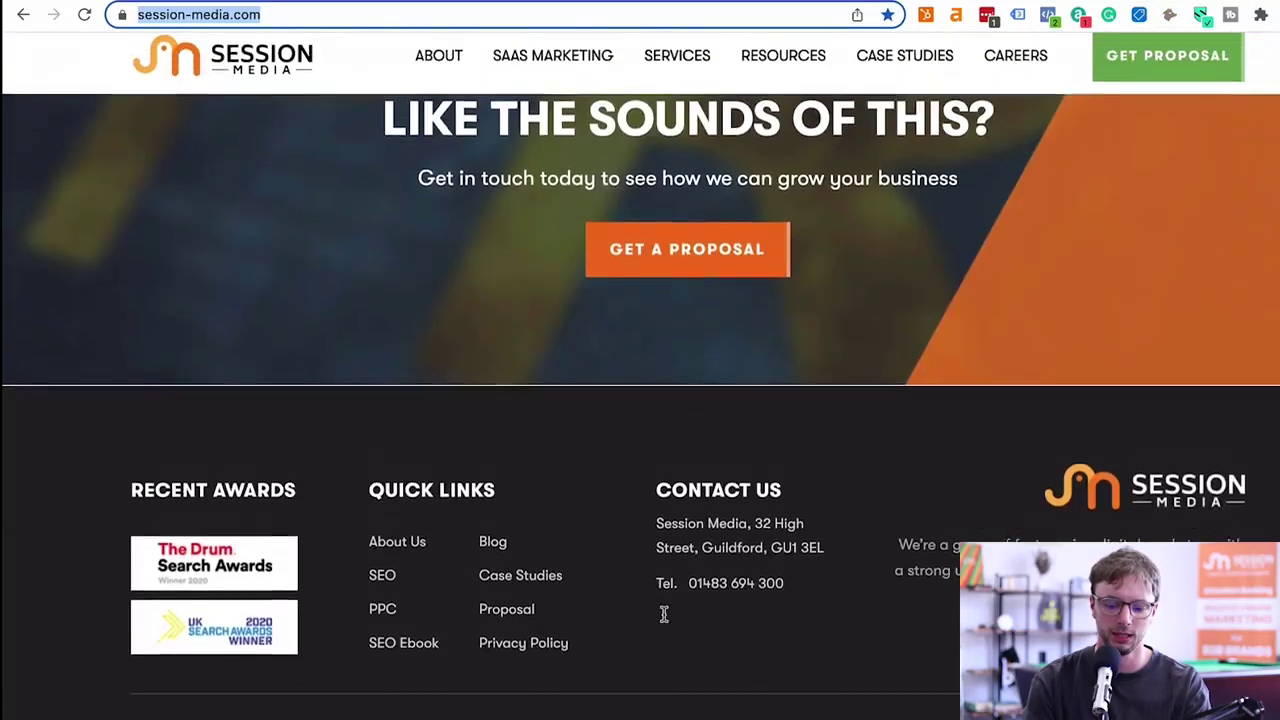
click(523, 652)
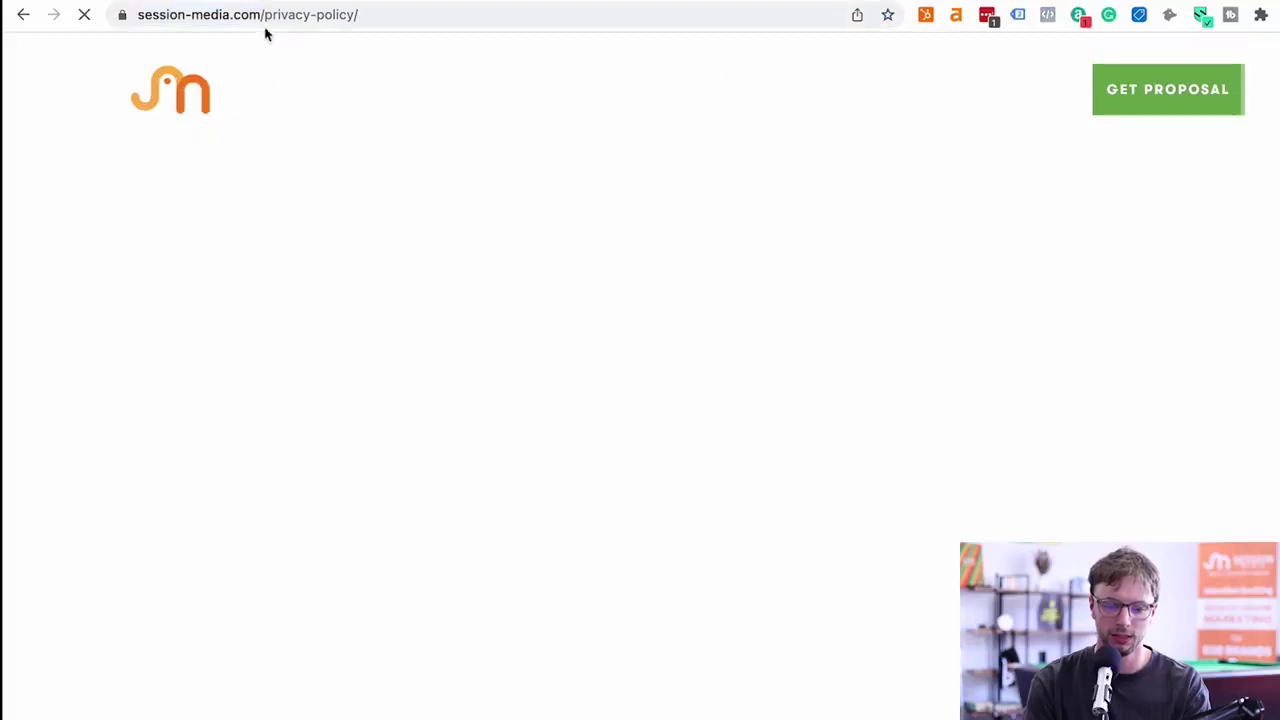
click(262, 16)
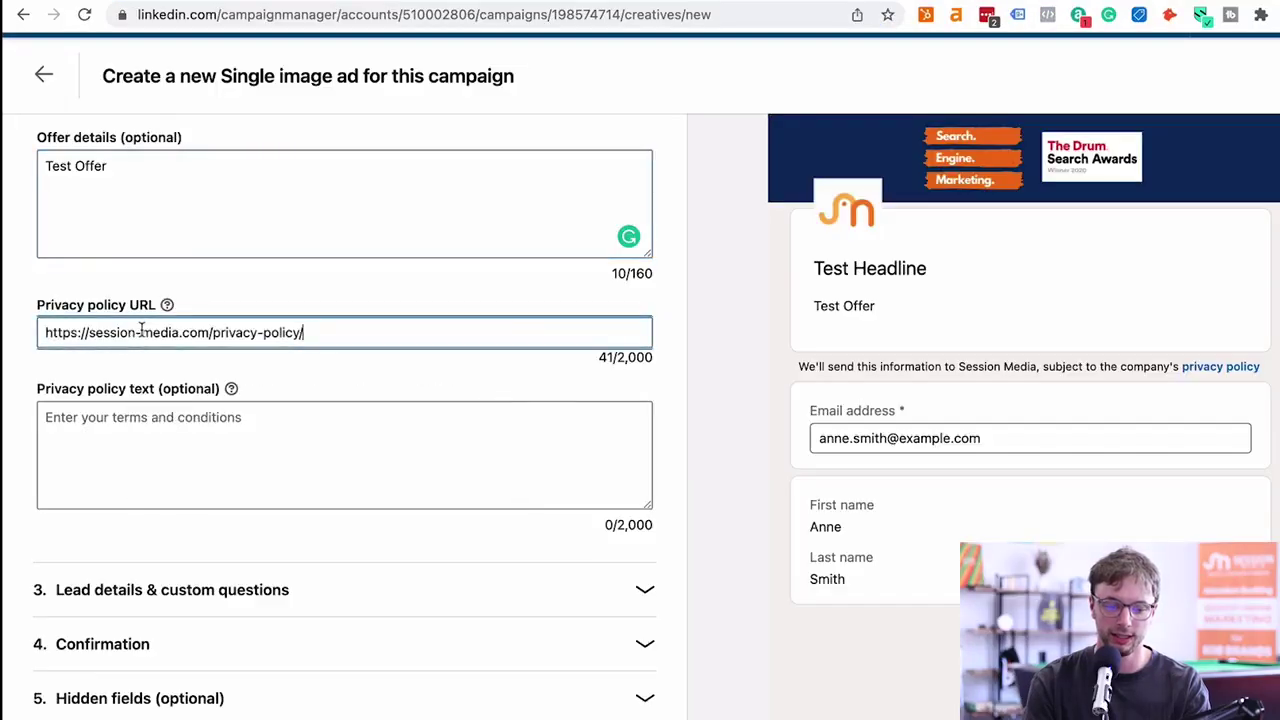
click(95, 417)
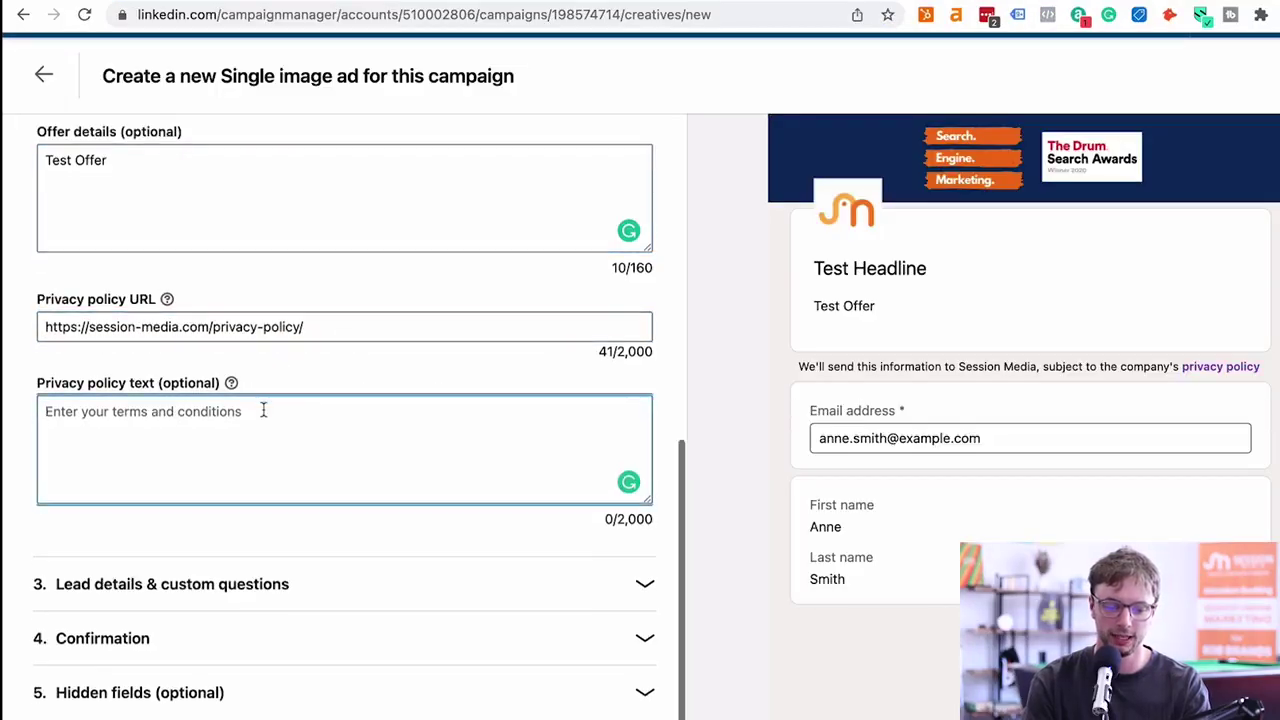
Step: Look through the contact and work profile fields available in the form's lead details
click(214, 592)
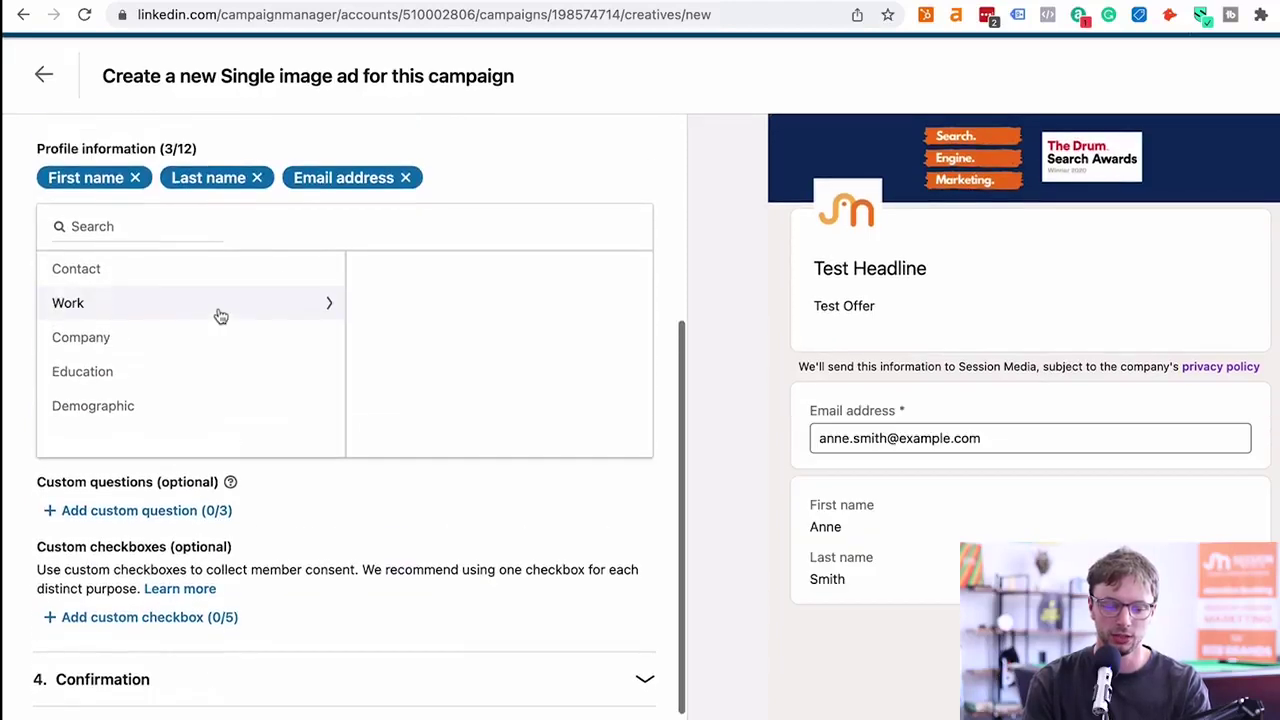
click(165, 283)
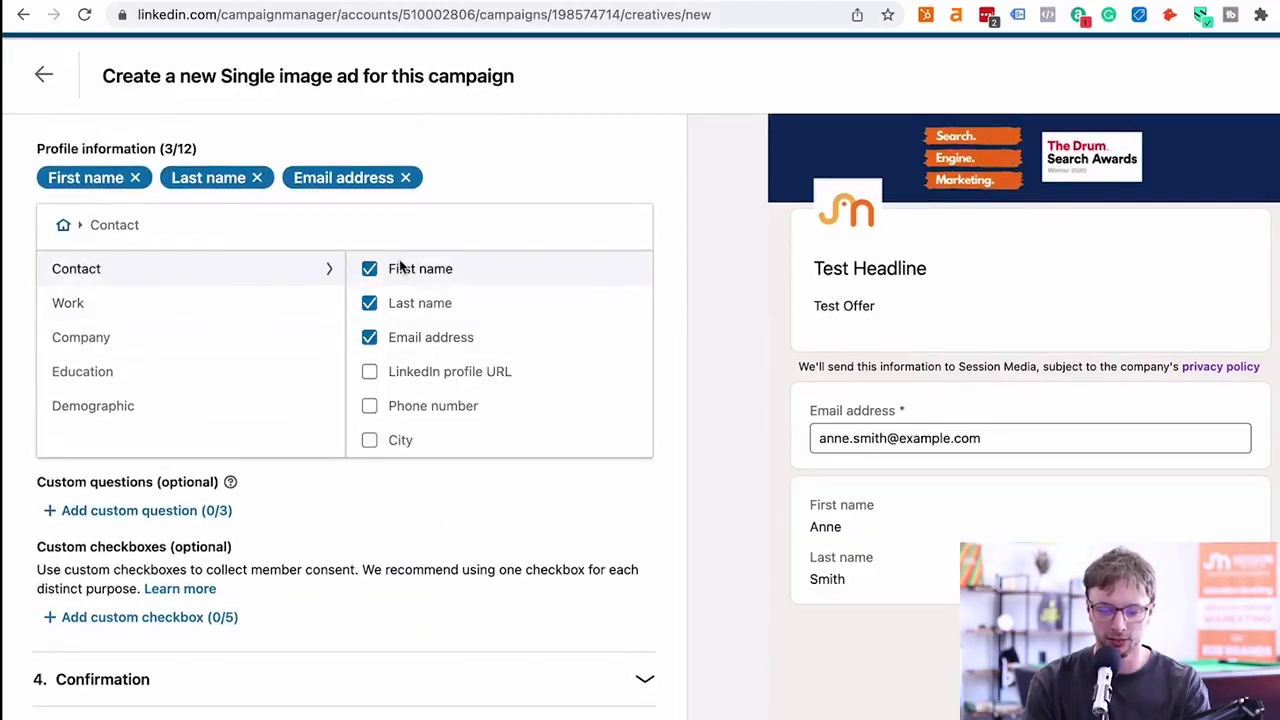
click(145, 302)
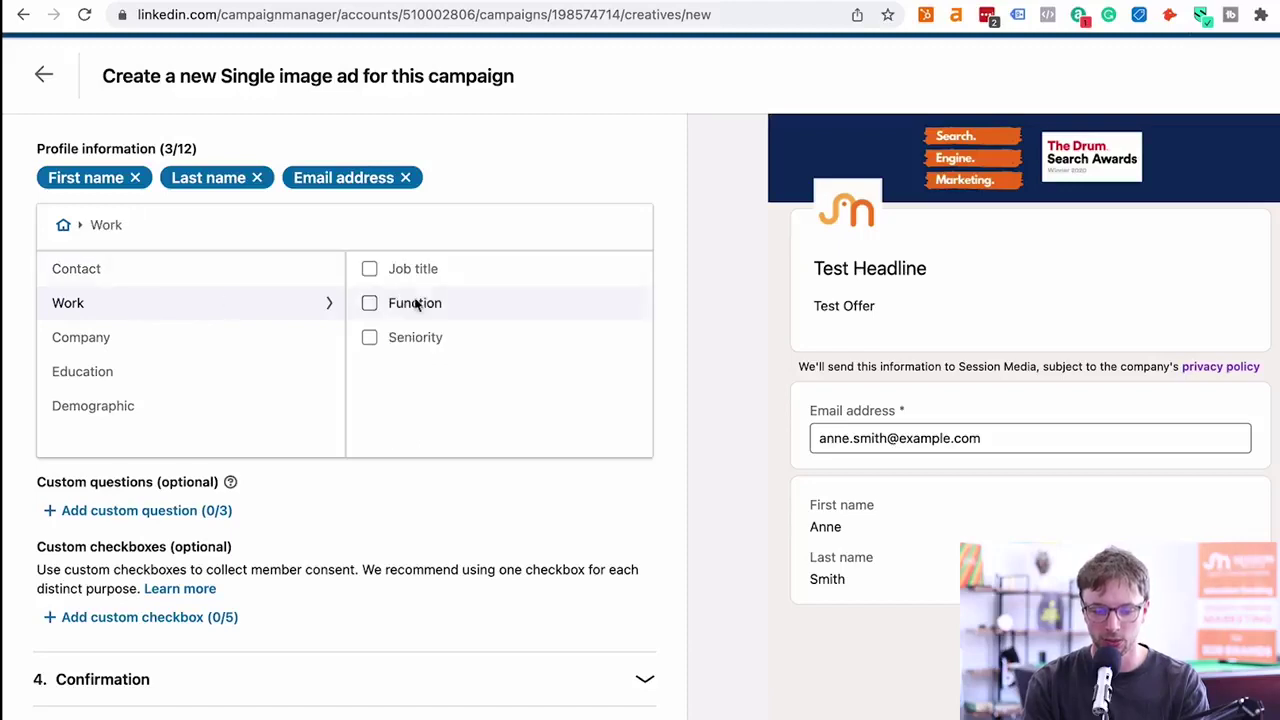
scroll(136, 478, down, 1)
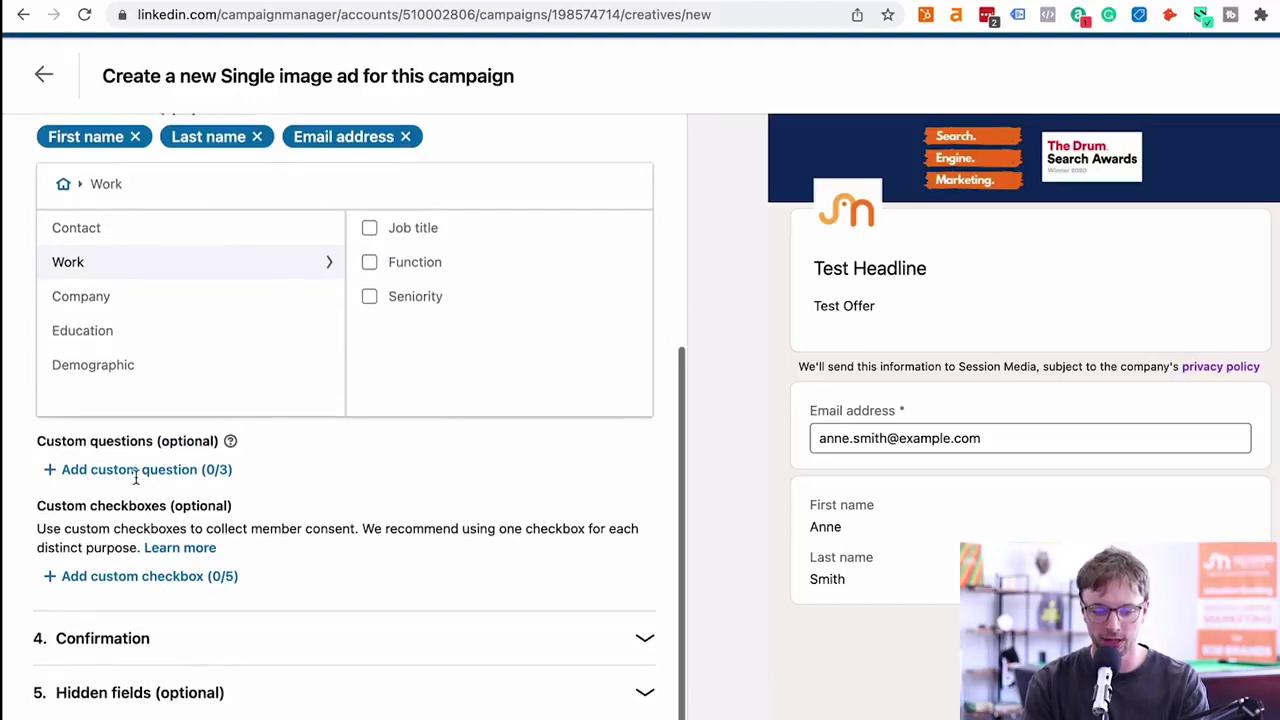
Step: Add the custom question "Are you looking for - Test" to the form with a single line input answer
click(140, 471)
text(Are yo ul)
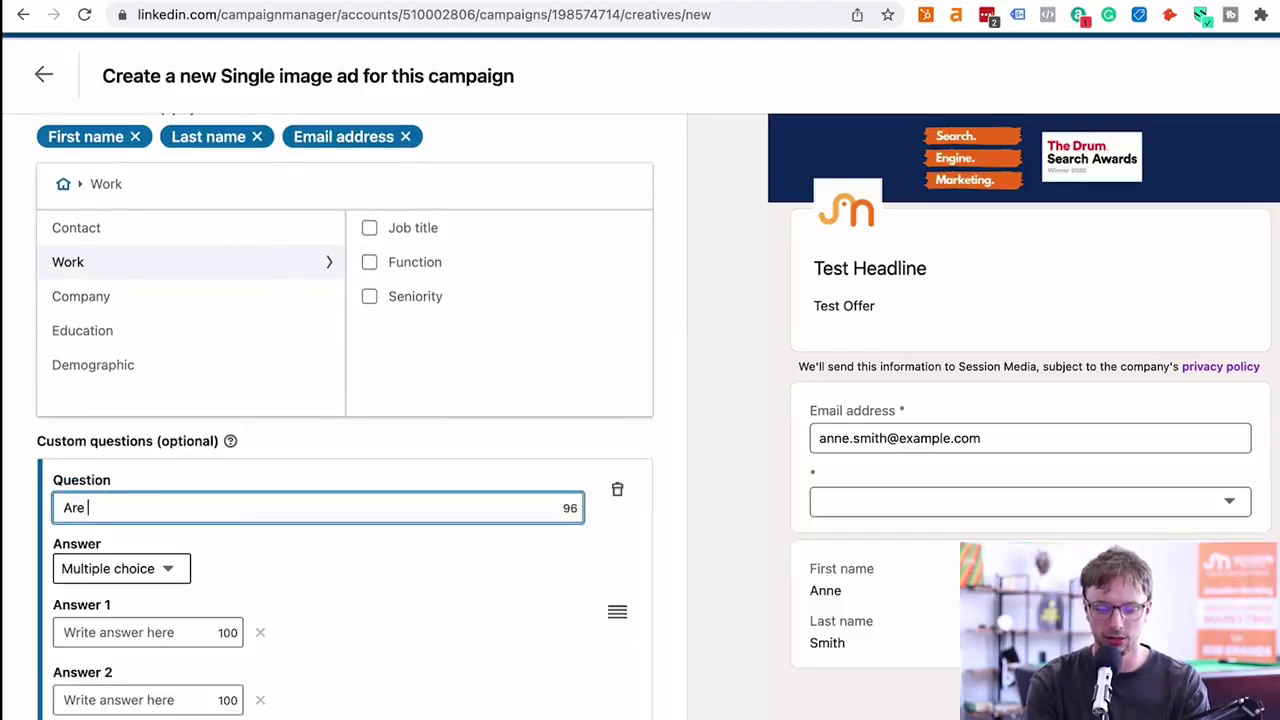
key(BackSpace)
key(BackSpace)
key(BackSpace)
text(u looking for - Test)
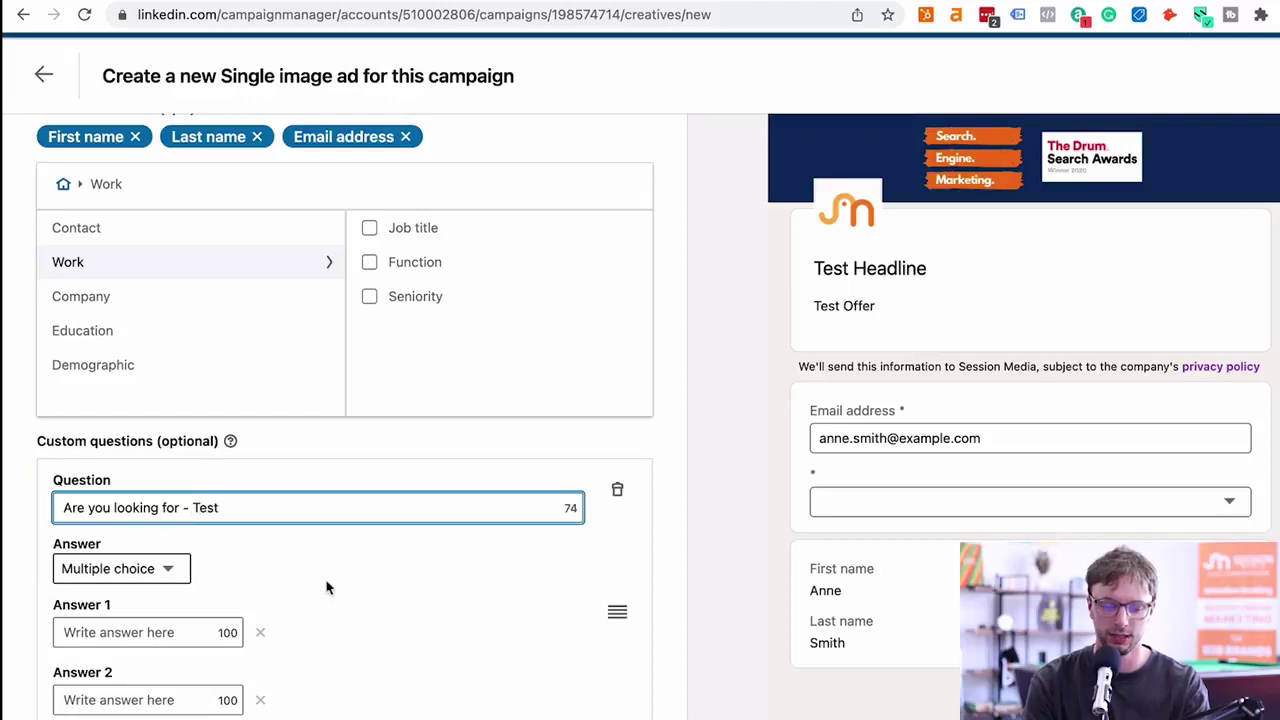
key(Tab)
scroll(241, 572, down, 1)
click(163, 531)
click(253, 520)
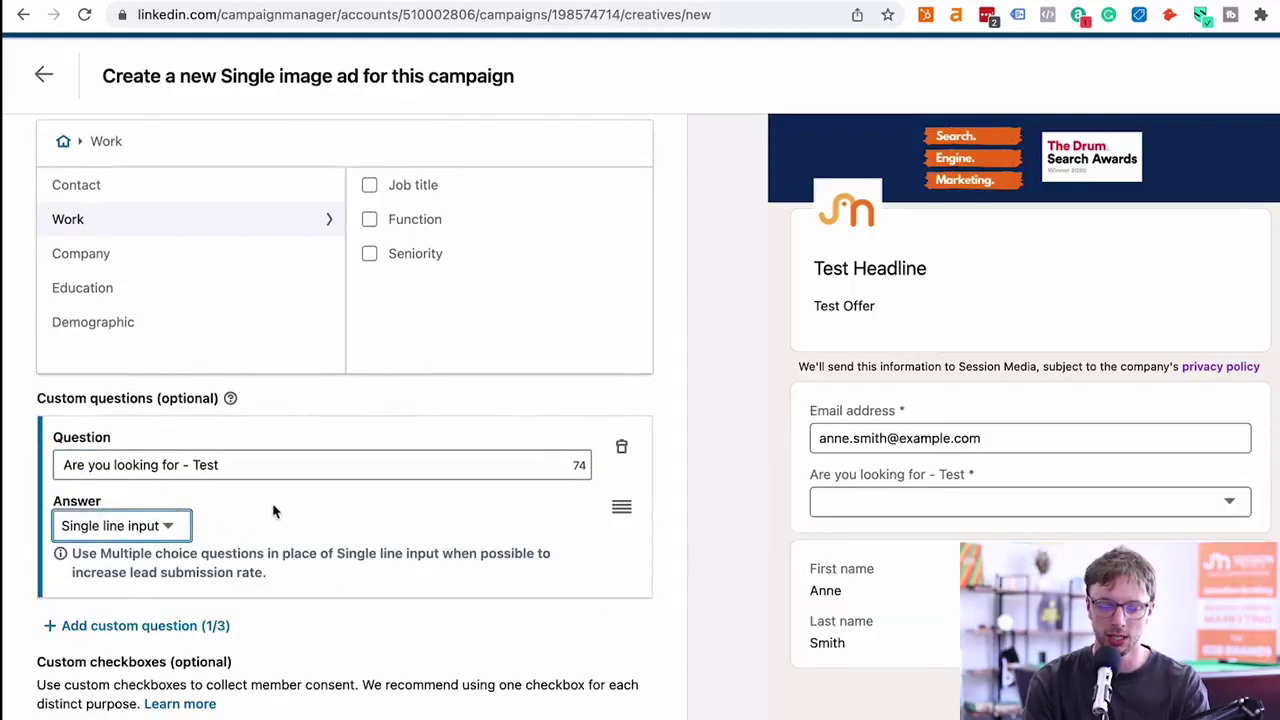
Step: Check the custom question's answer type options and the custom checkboxes section below it
scroll(375, 547, down, 1)
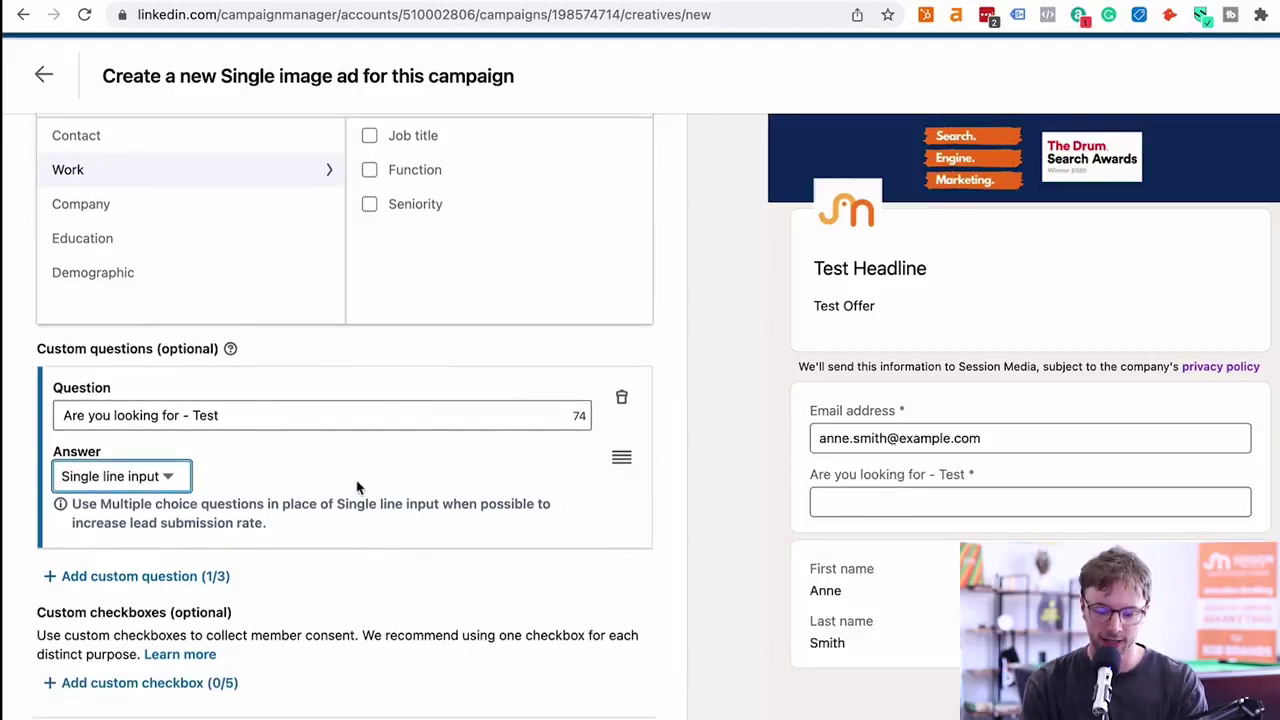
click(168, 477)
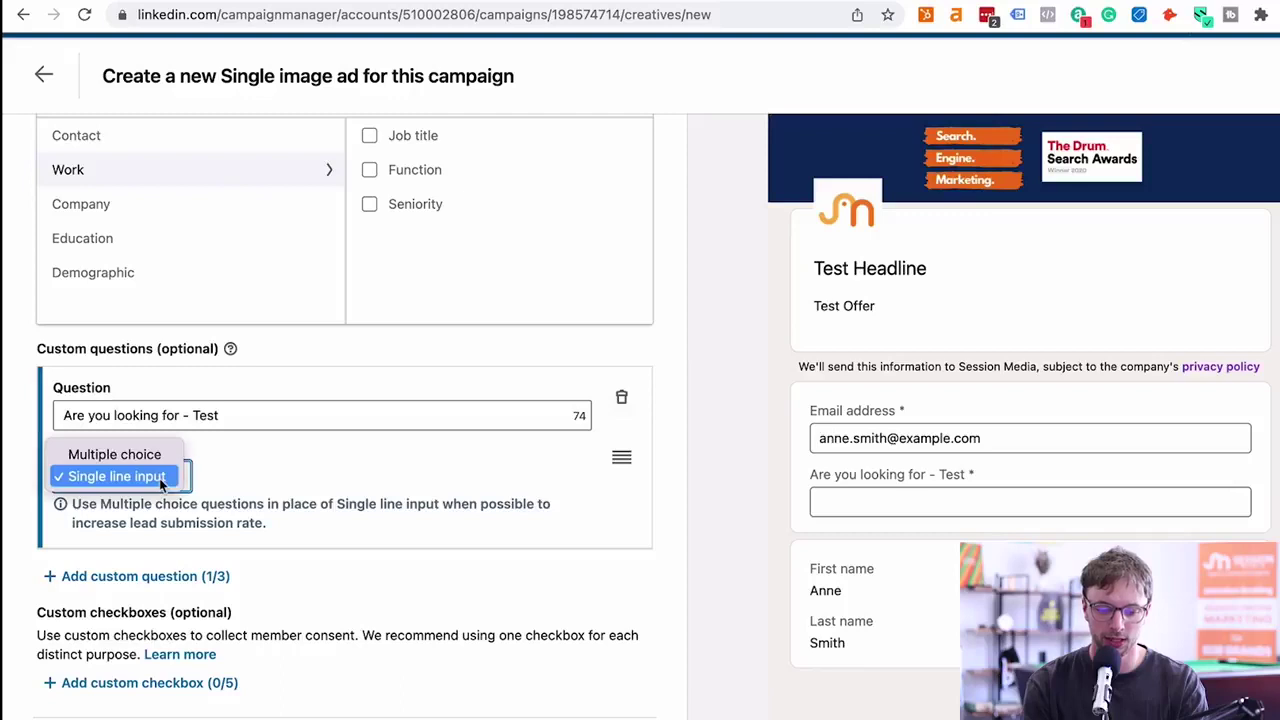
click(236, 462)
scroll(411, 469, down, 1)
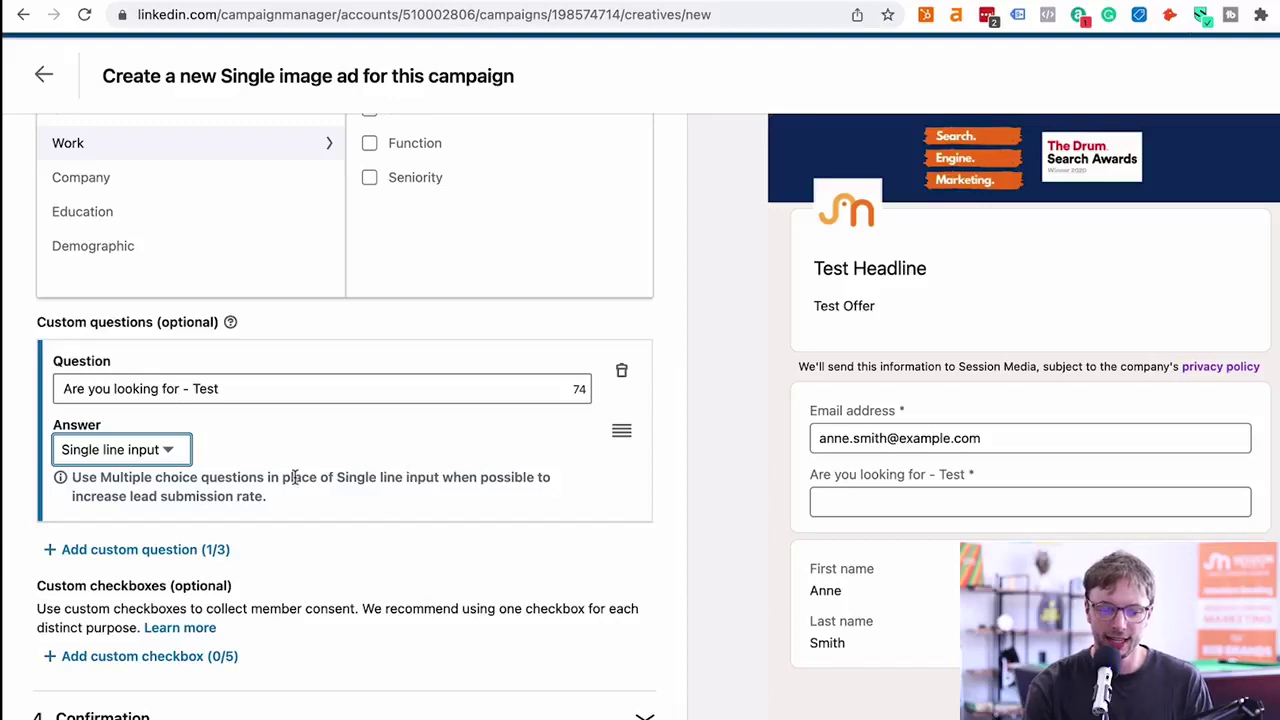
scroll(295, 477, down, 2)
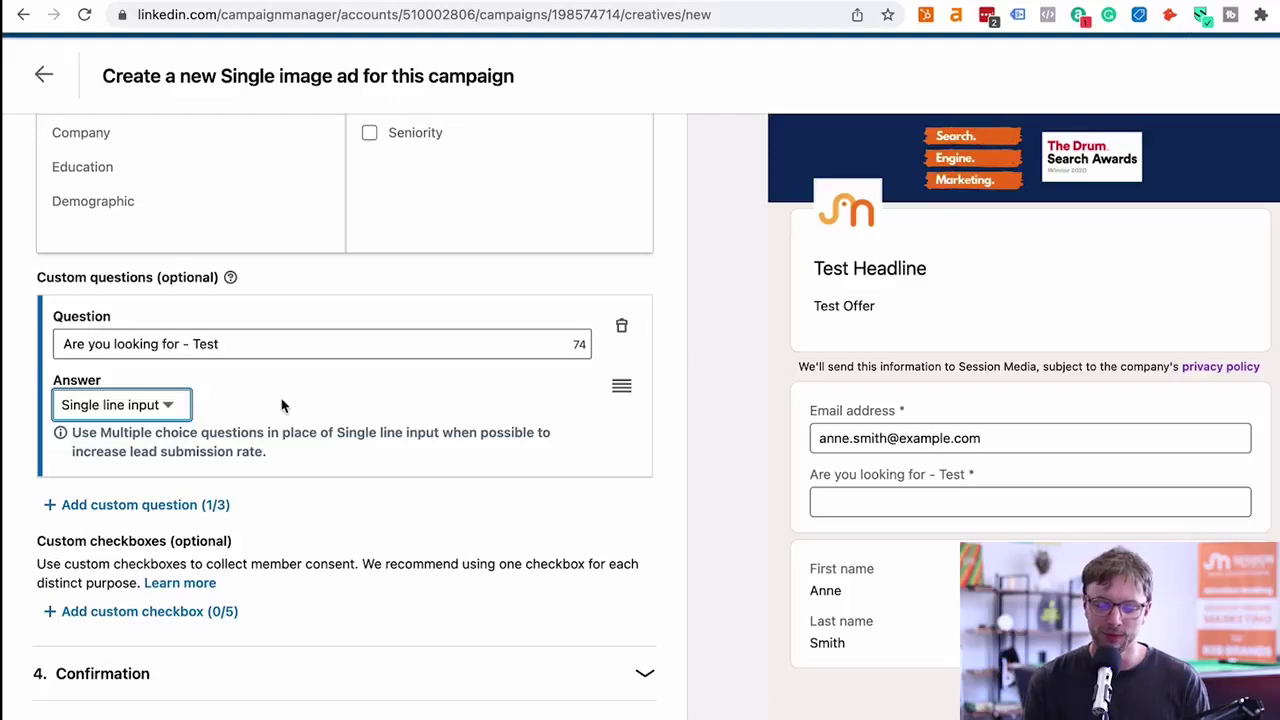
scroll(282, 405, down, 1)
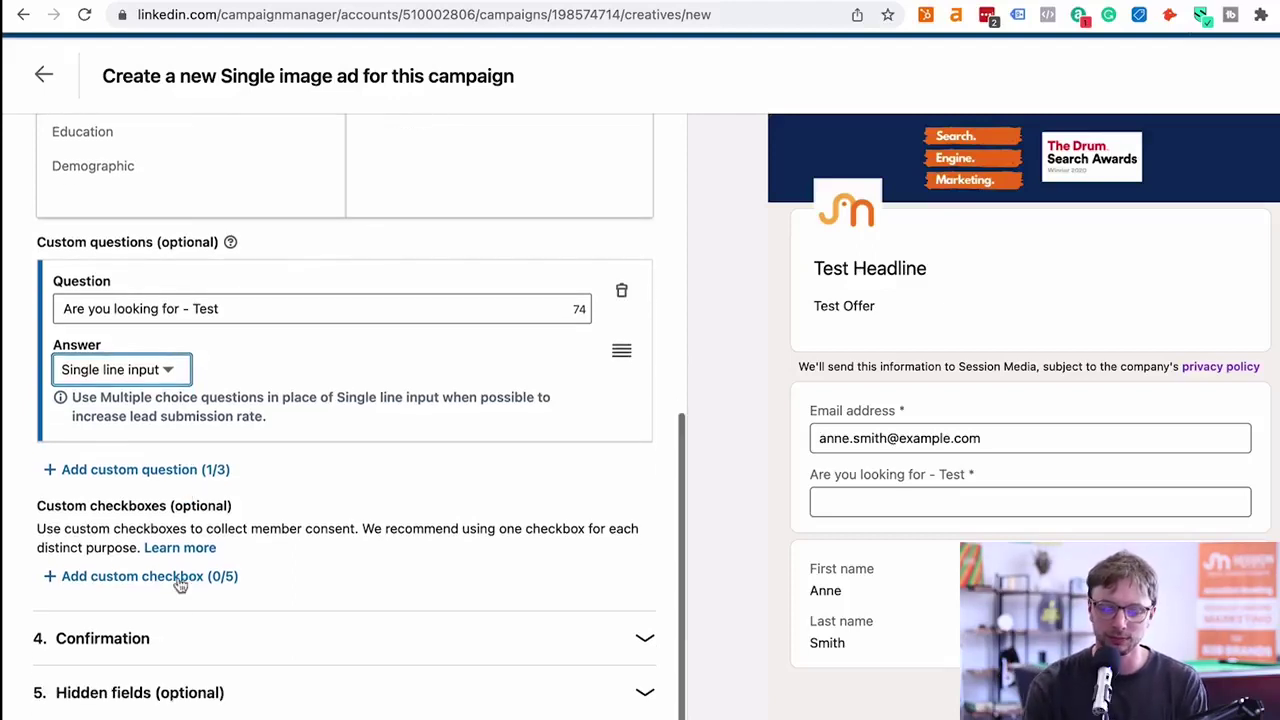
Step: Write "Thanks" as the thank you message in the lead gen form's confirmation section
click(166, 640)
click(194, 400)
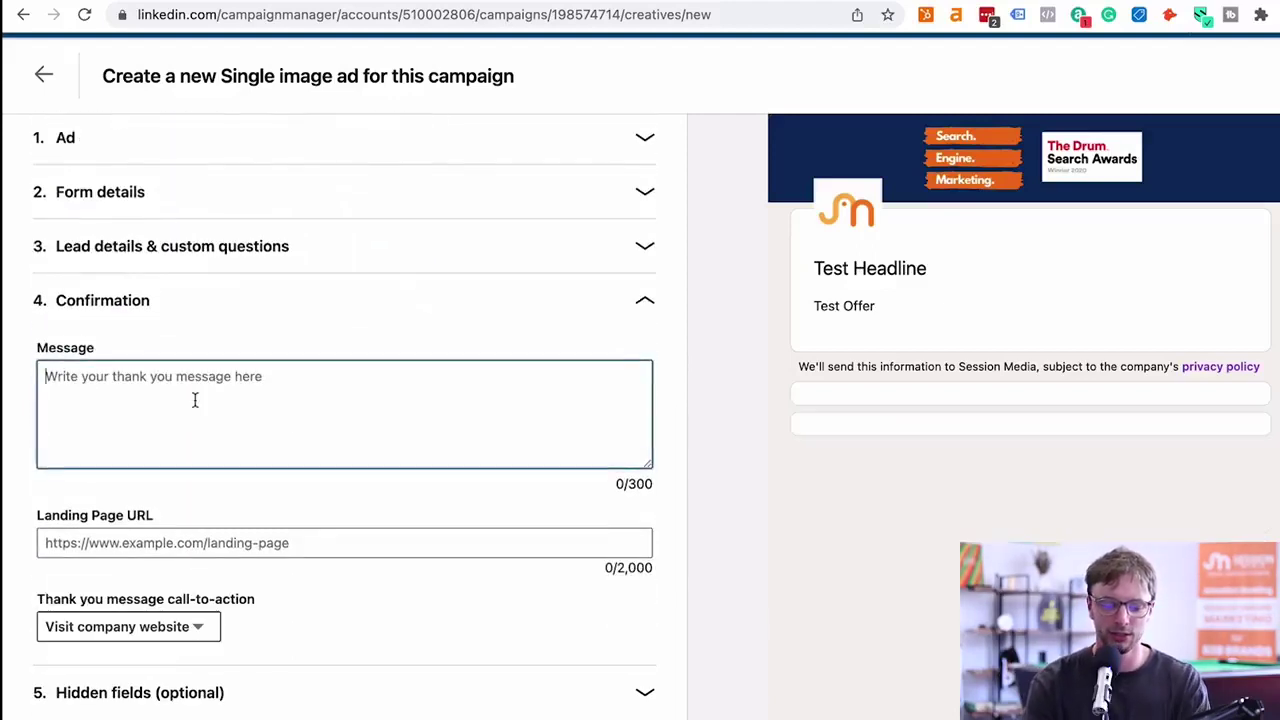
text(Thanks)
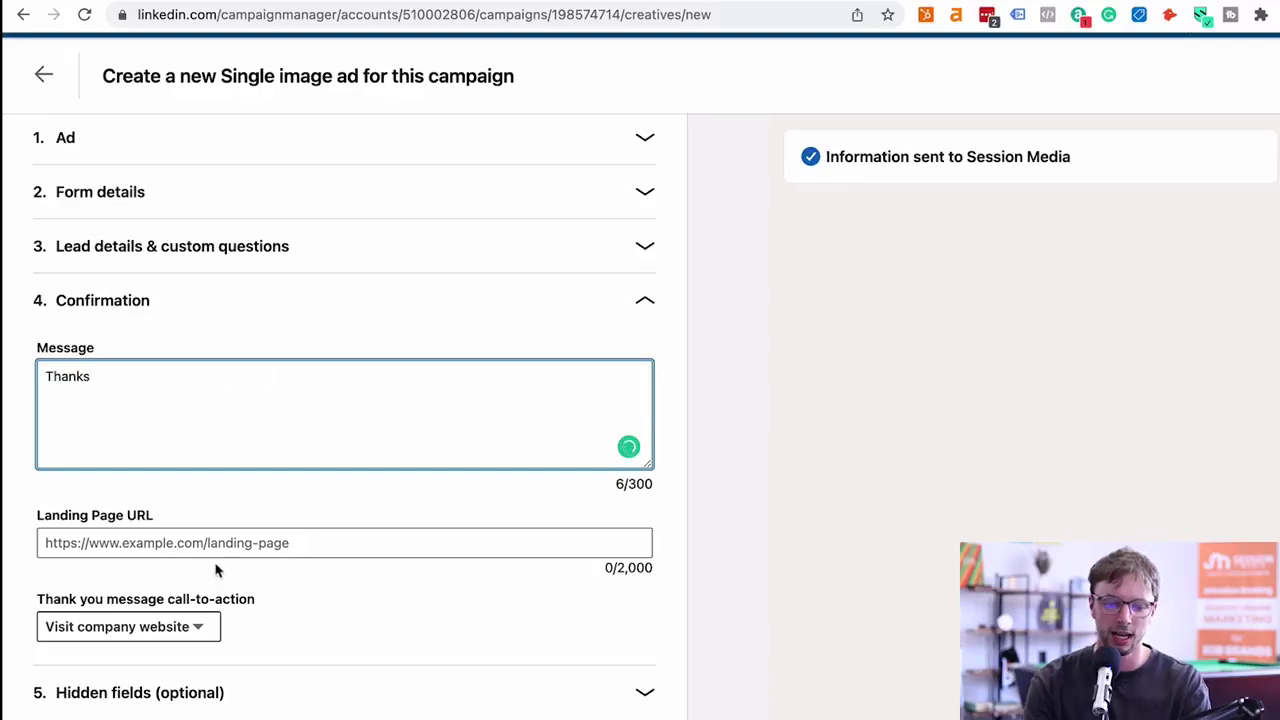
key(Tab)
Step: Set the thank you message's call-to-action to Learn more
click(192, 496)
scroll(160, 590, down, 1)
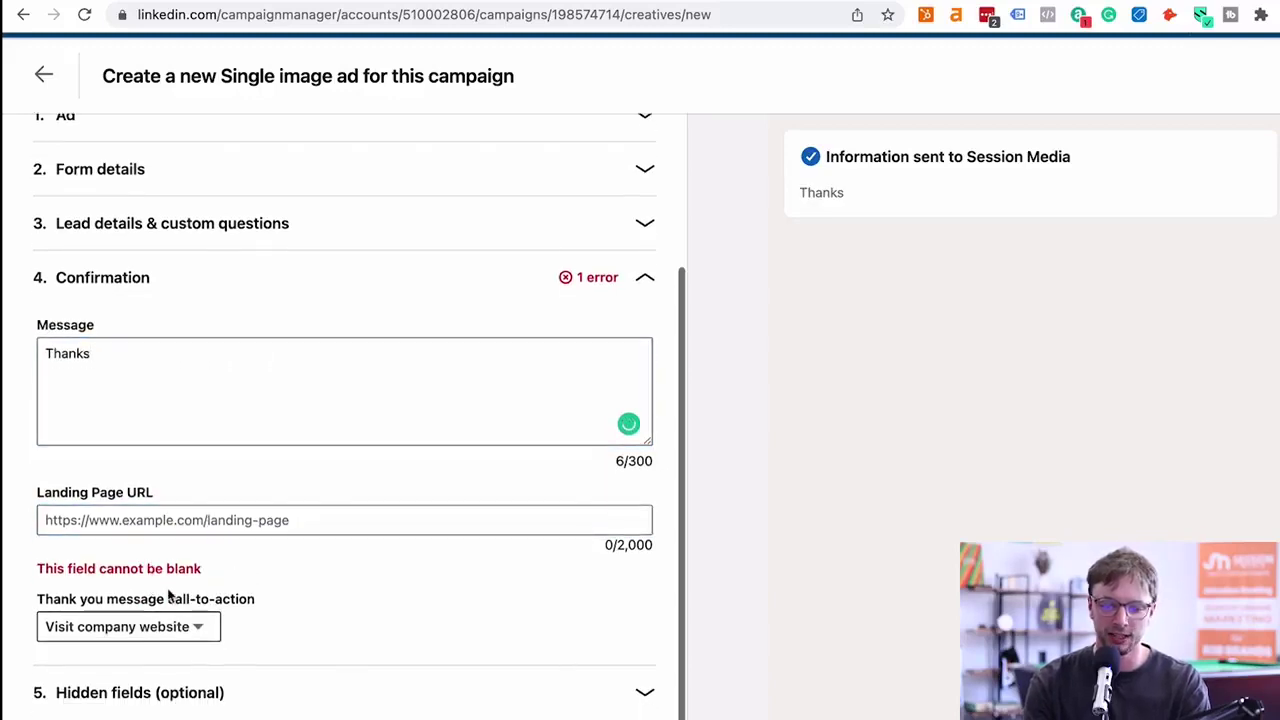
click(136, 628)
click(120, 648)
click(128, 627)
click(128, 626)
click(239, 529)
text(https://session-media.com/privacy-policy/)
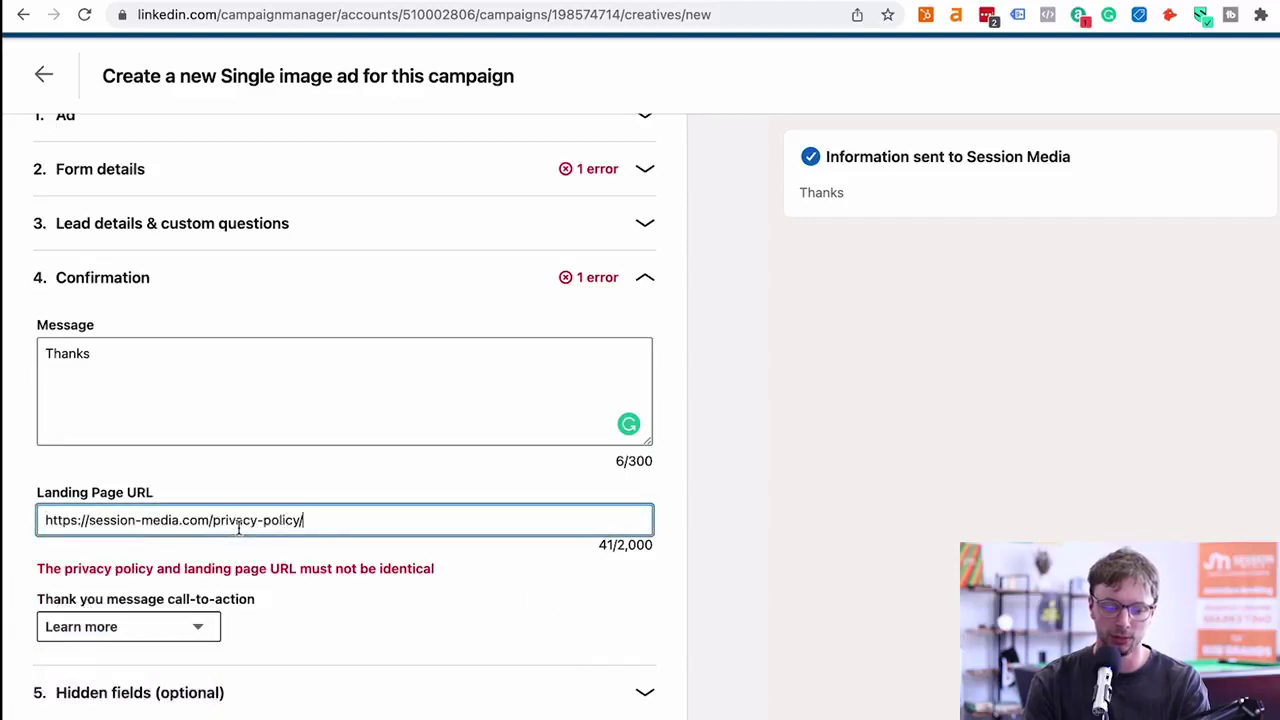
drag(325, 509, 219, 519)
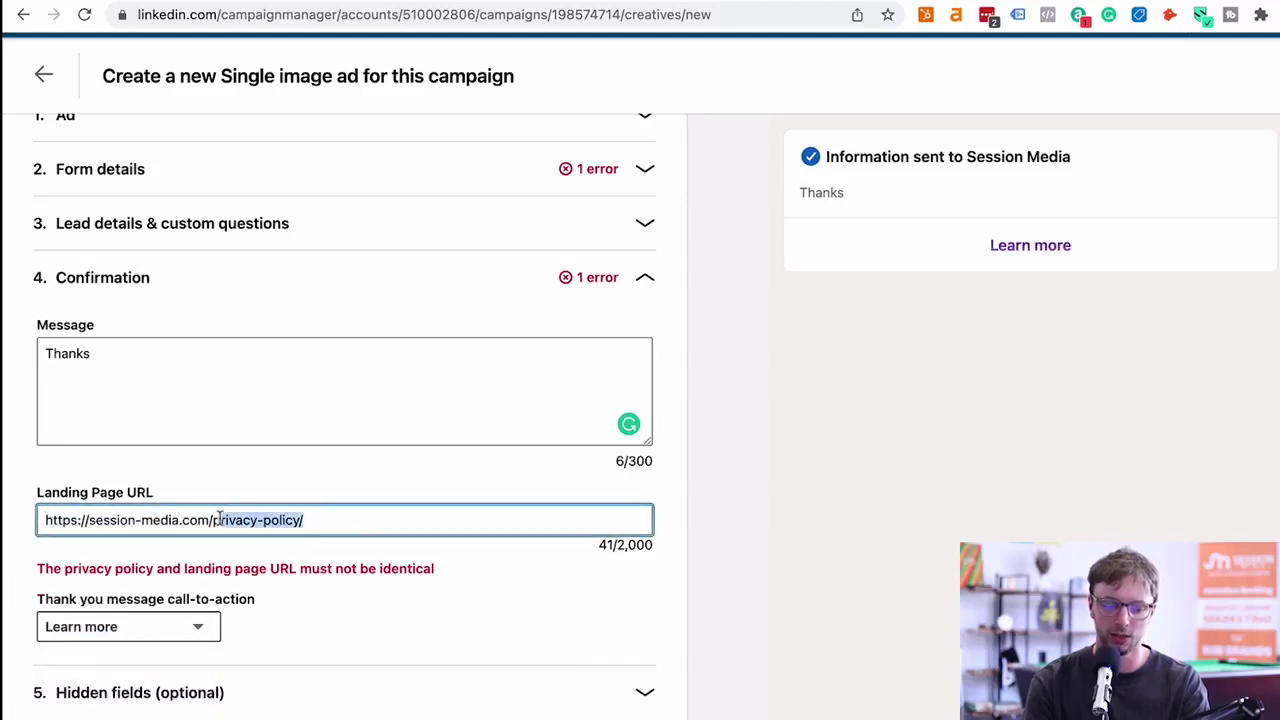
key(BackSpace)
click(427, 587)
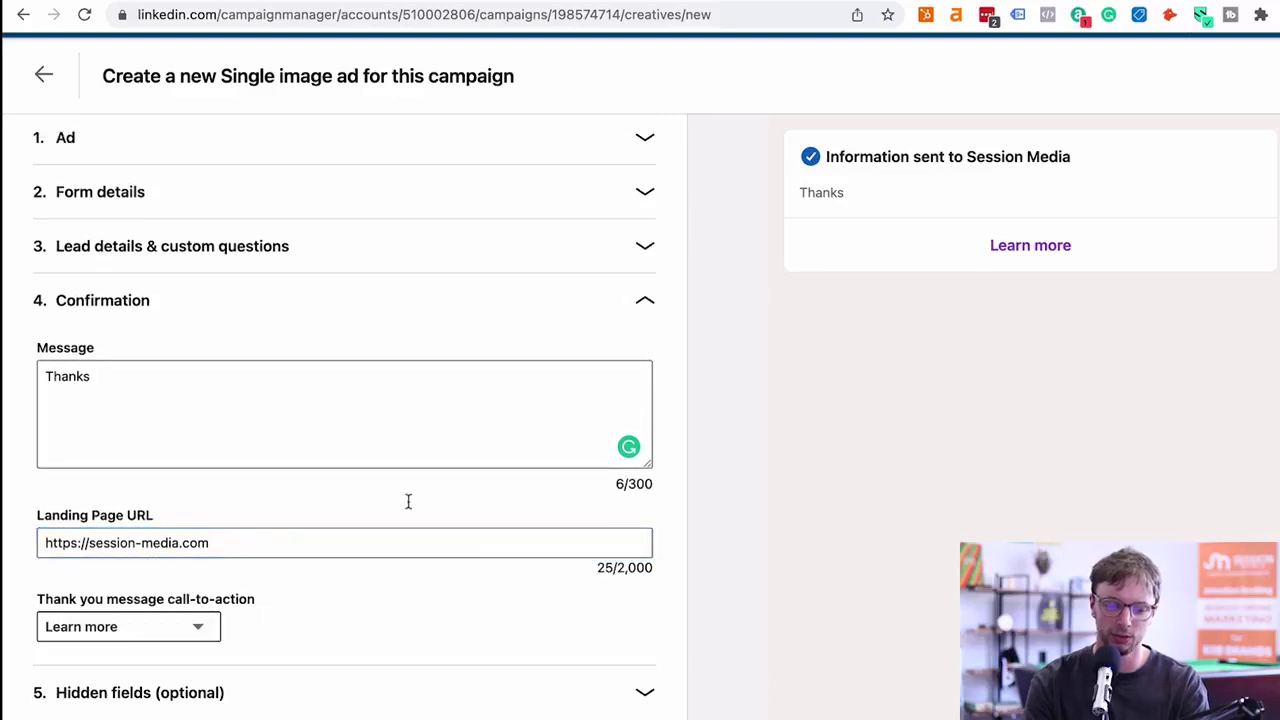
Step: Review the ad content and the form details entered so far, from the headline and description to the privacy policy URL
scroll(366, 334, up, 5)
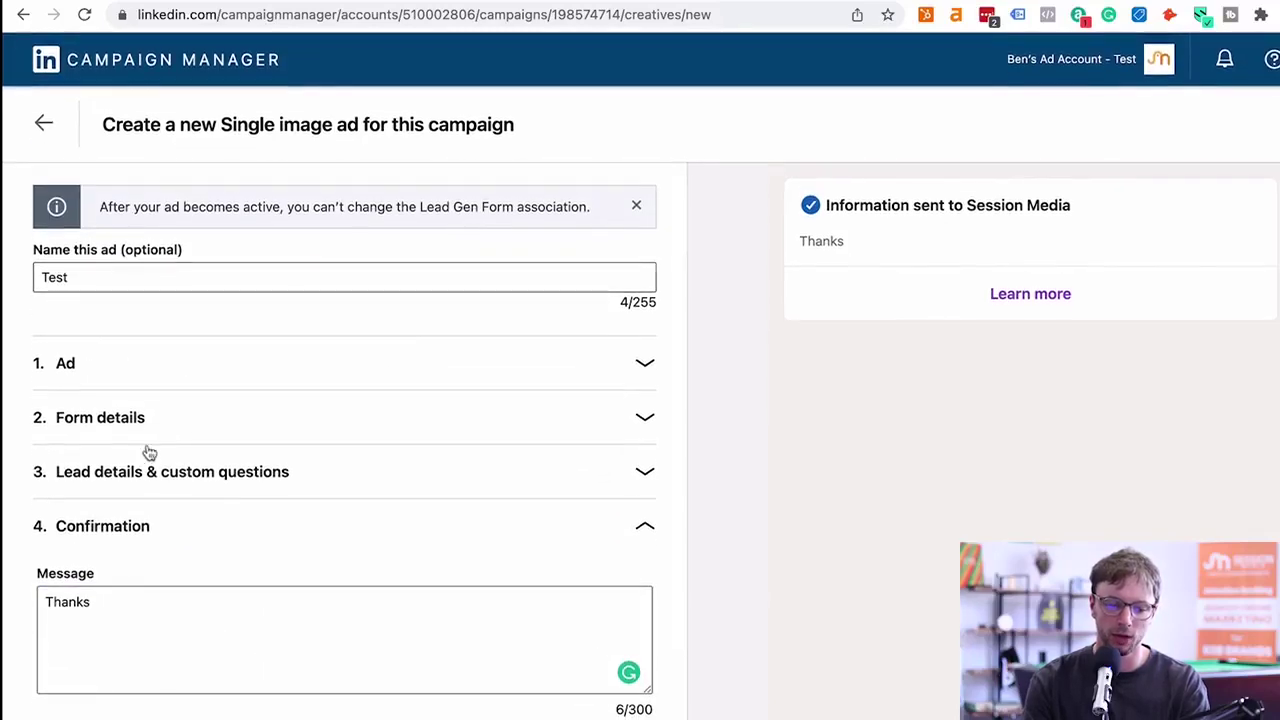
click(114, 371)
scroll(116, 371, down, 3)
scroll(116, 371, down, 3)
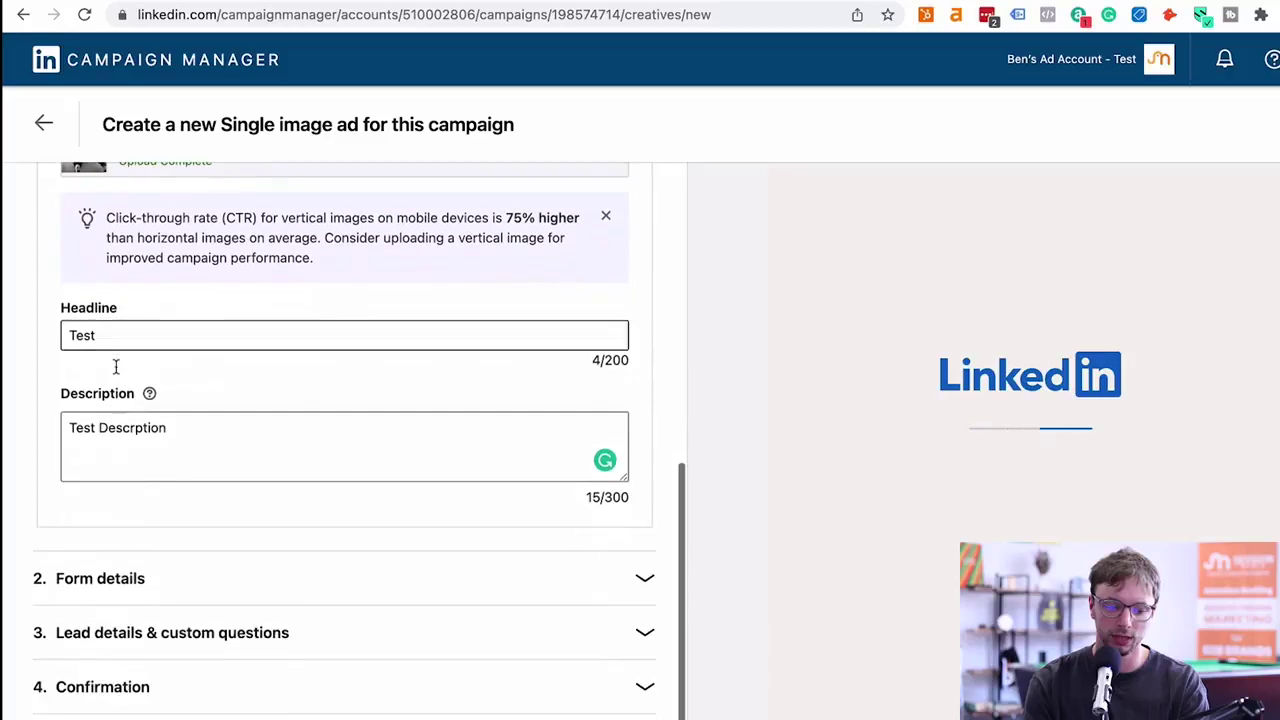
click(89, 565)
scroll(151, 394, down, 5)
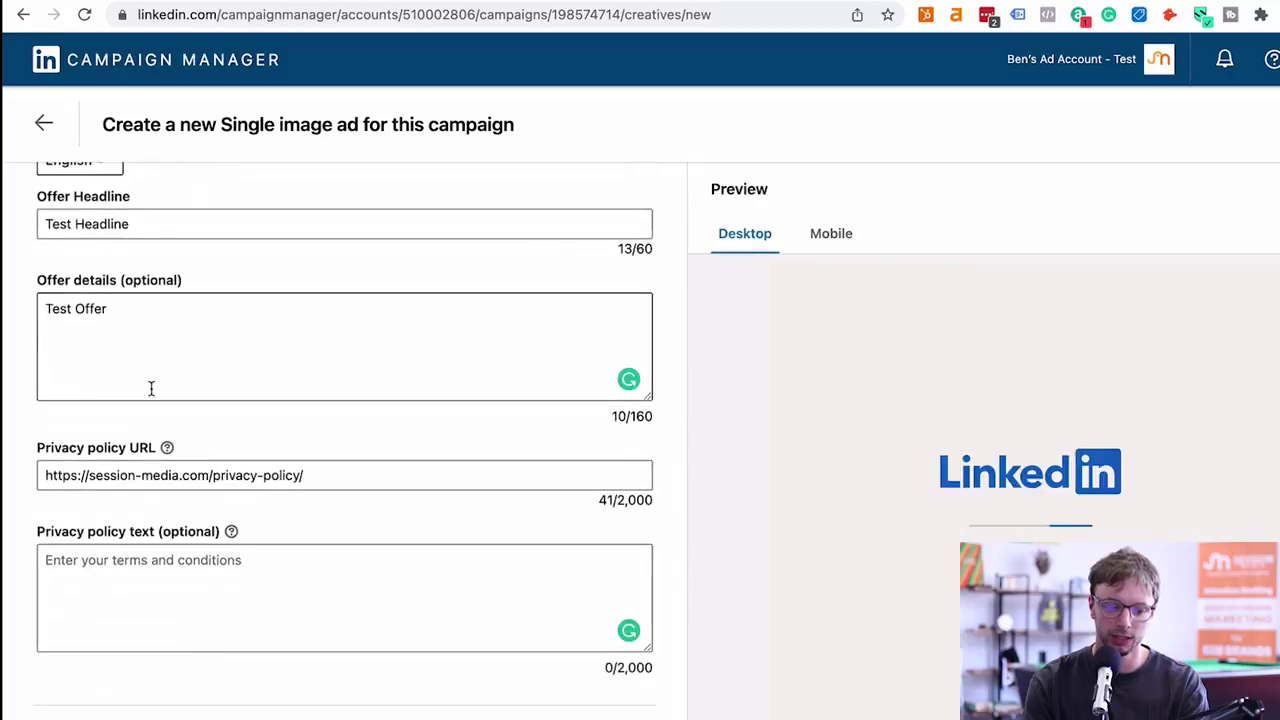
scroll(151, 389, up, 6)
scroll(151, 391, down, 6)
scroll(151, 394, down, 1)
scroll(150, 420, up, 4)
scroll(120, 422, up, 1)
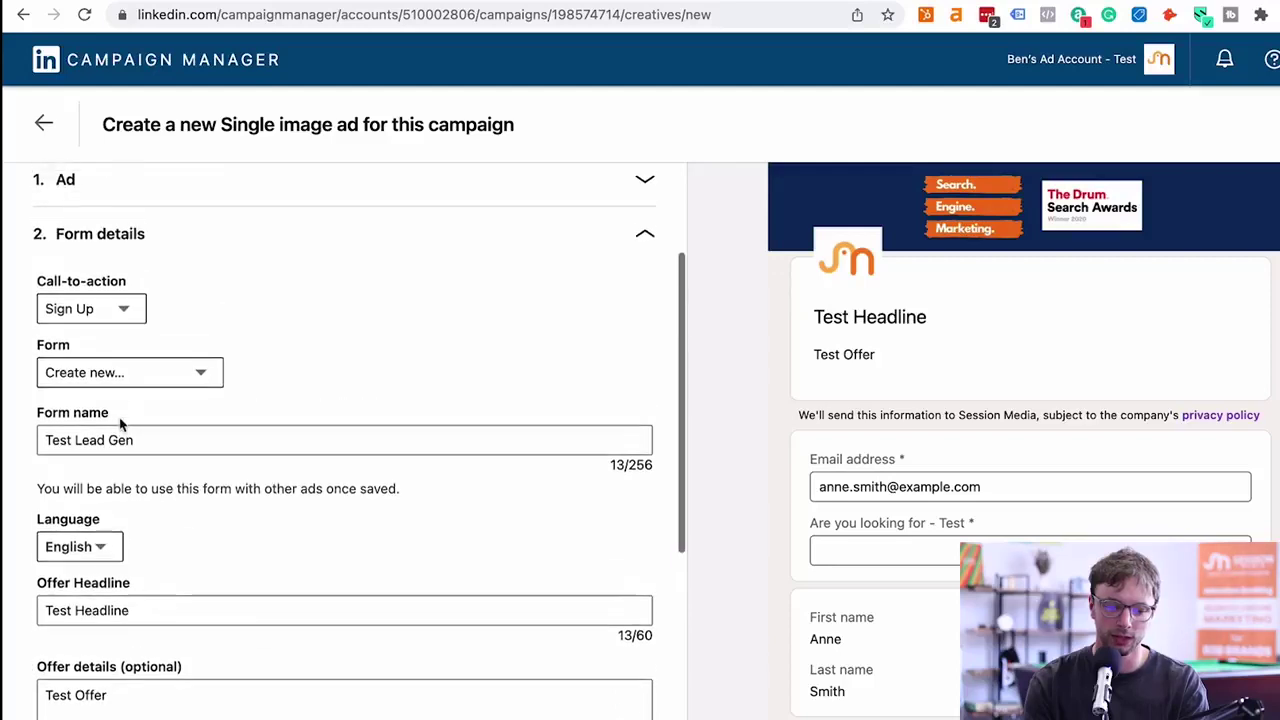
Step: Set the form's call-to-action to Apply Now and check the form preview
click(122, 310)
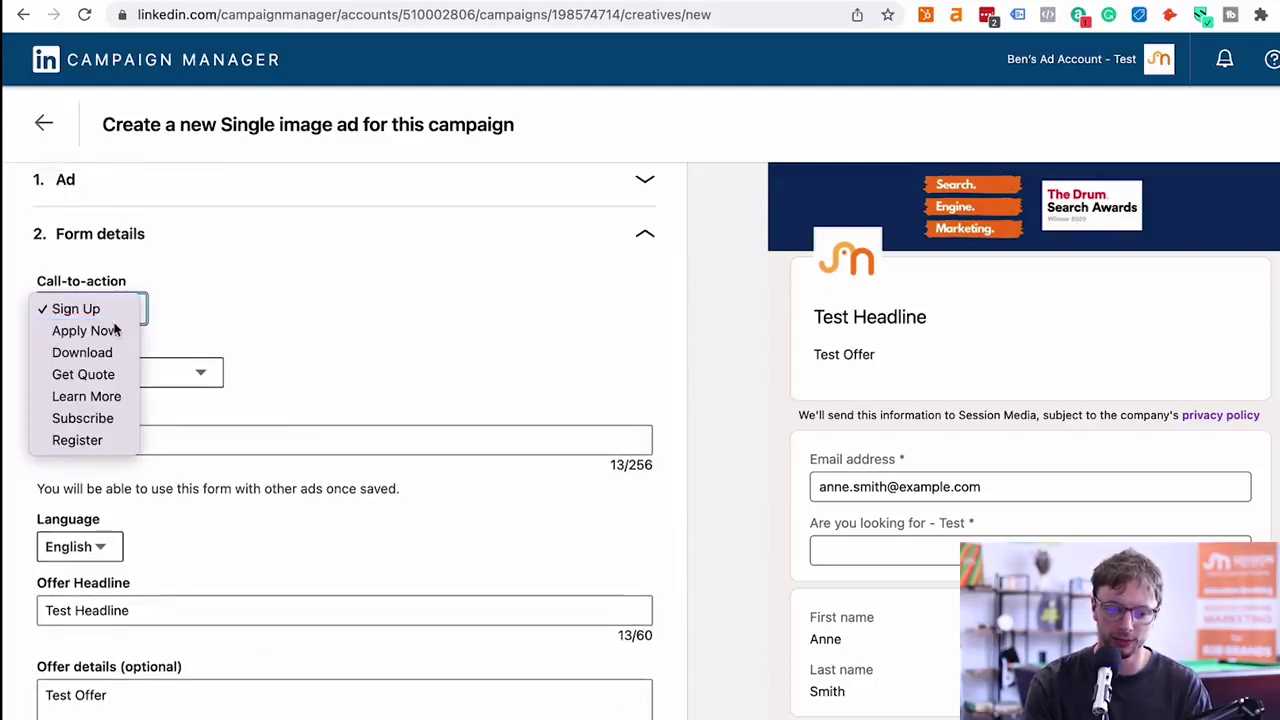
click(110, 330)
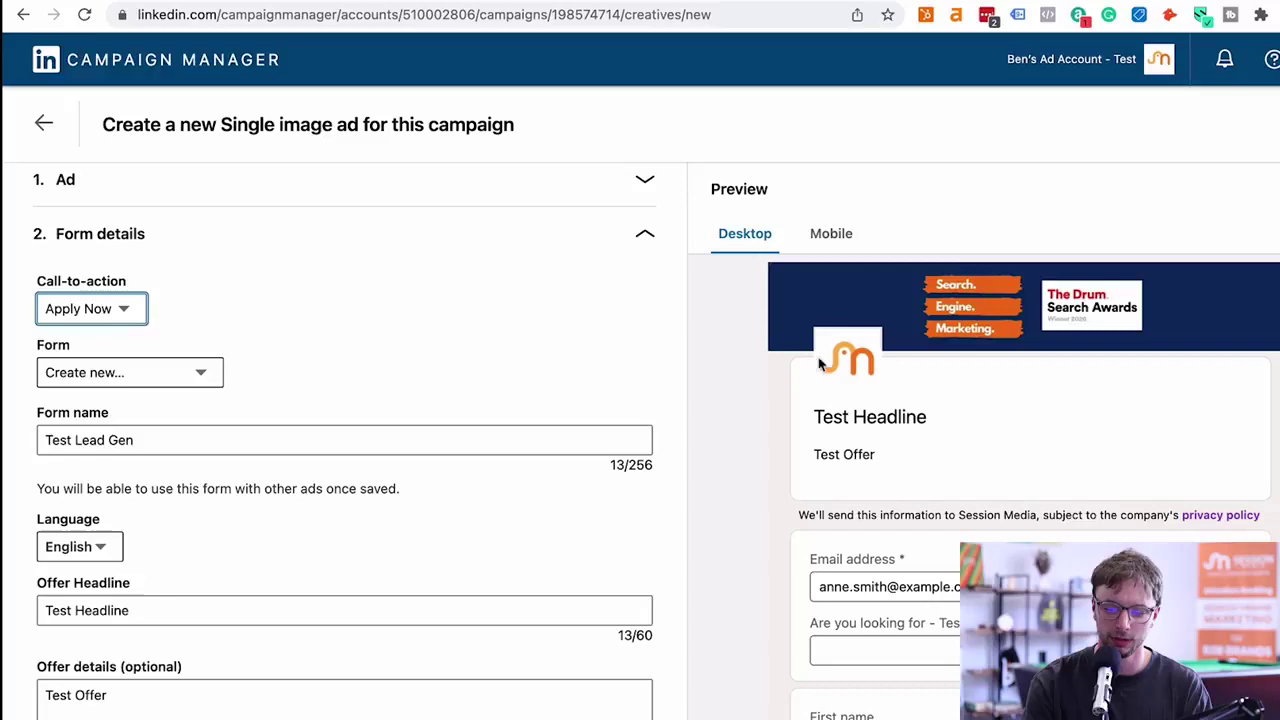
scroll(815, 470, down, 5)
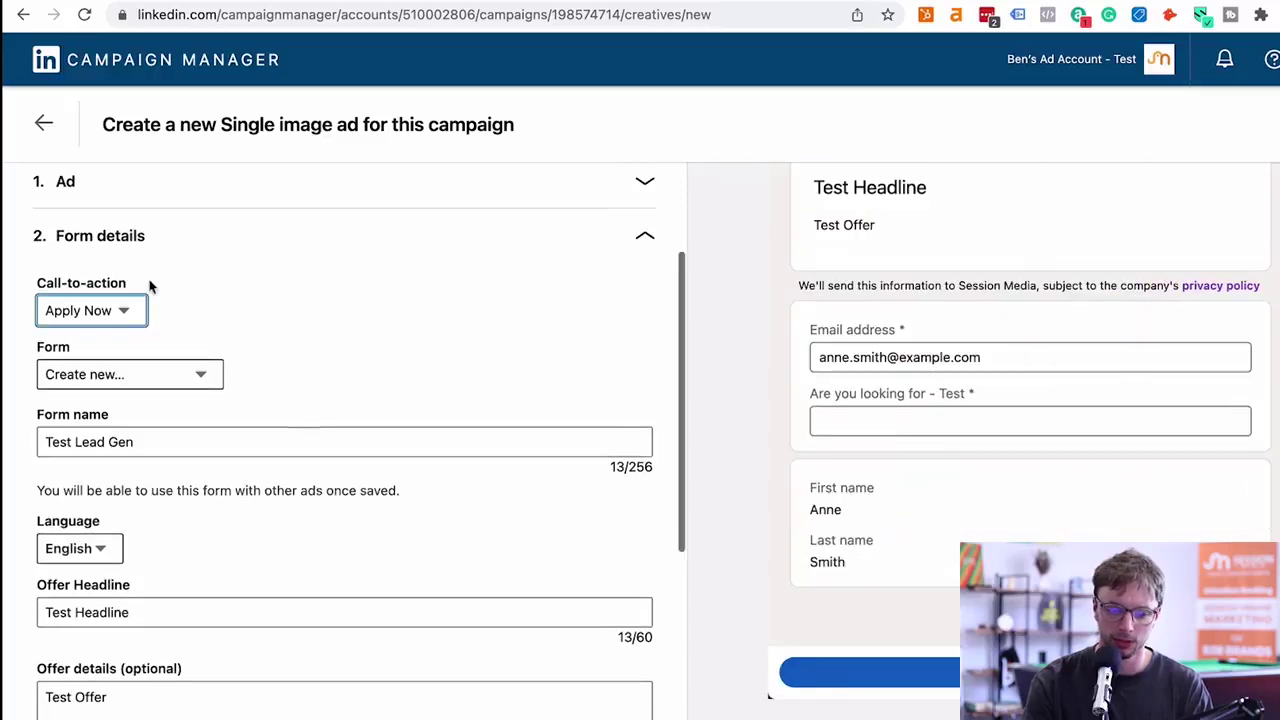
scroll(149, 286, up, 1)
Step: Look over the form's call-to-action options, the ad content with its preview, and the form details
click(113, 352)
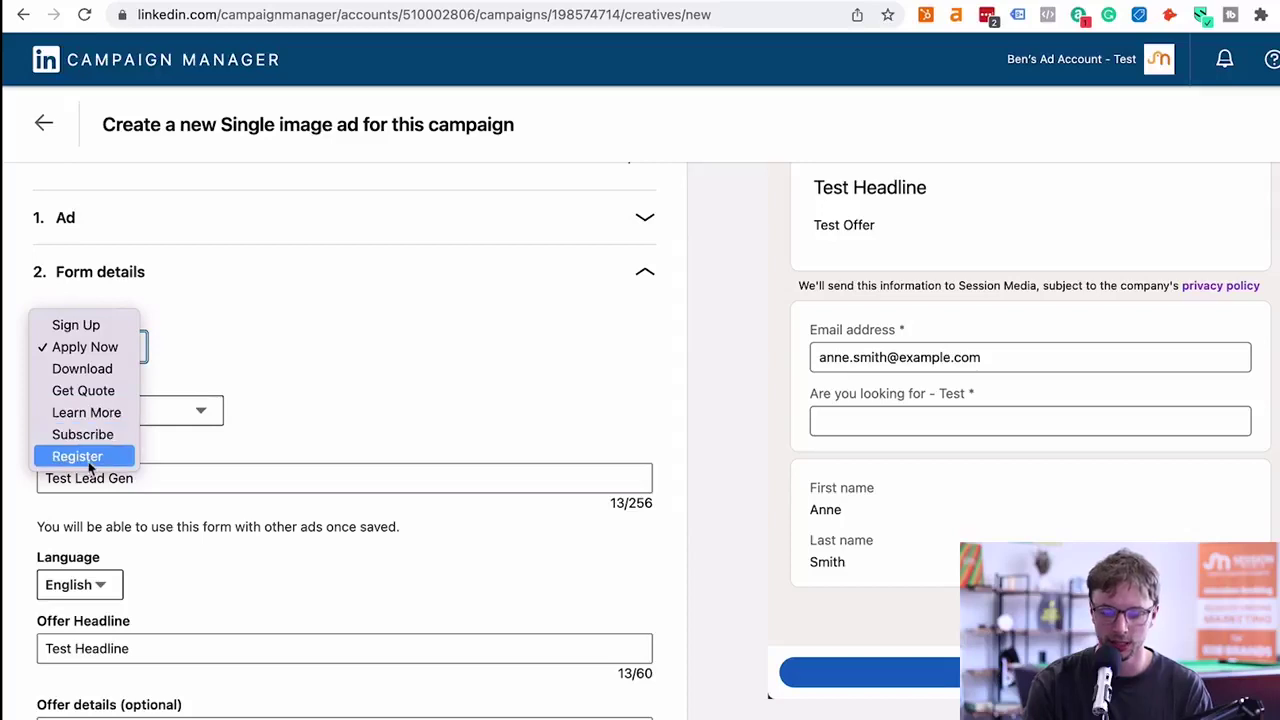
click(270, 268)
click(245, 230)
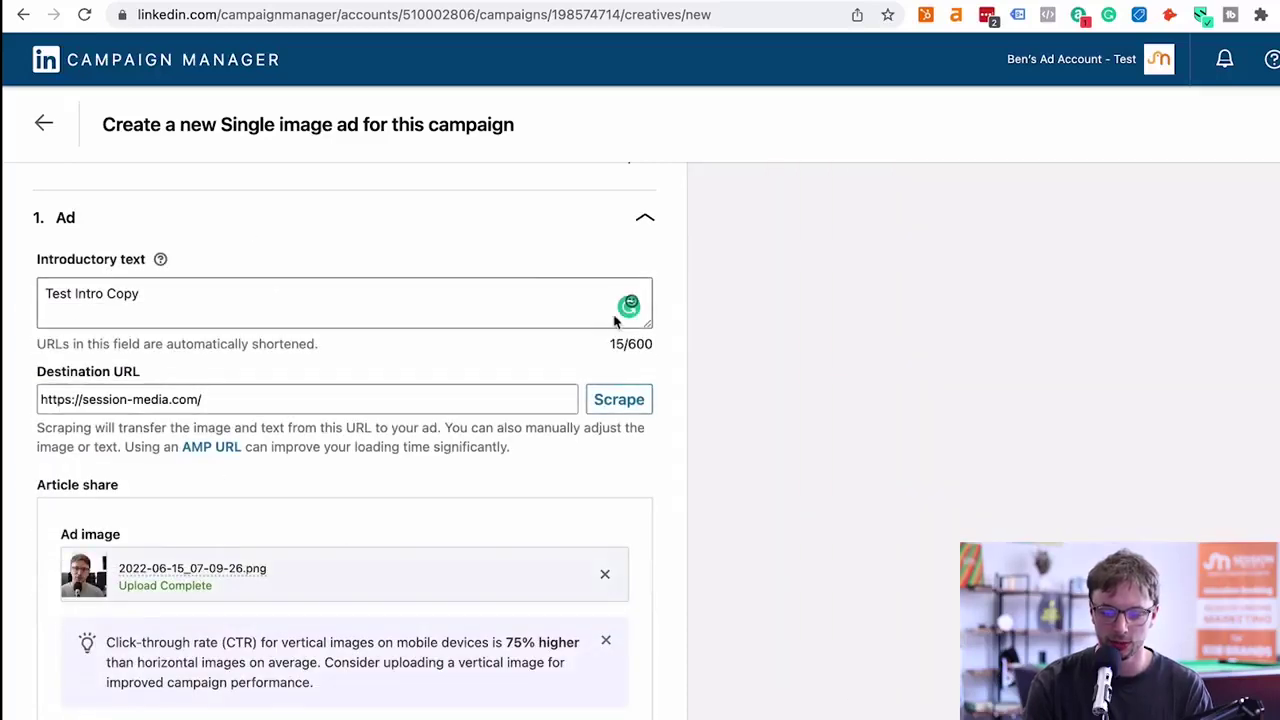
scroll(893, 322, down, 1)
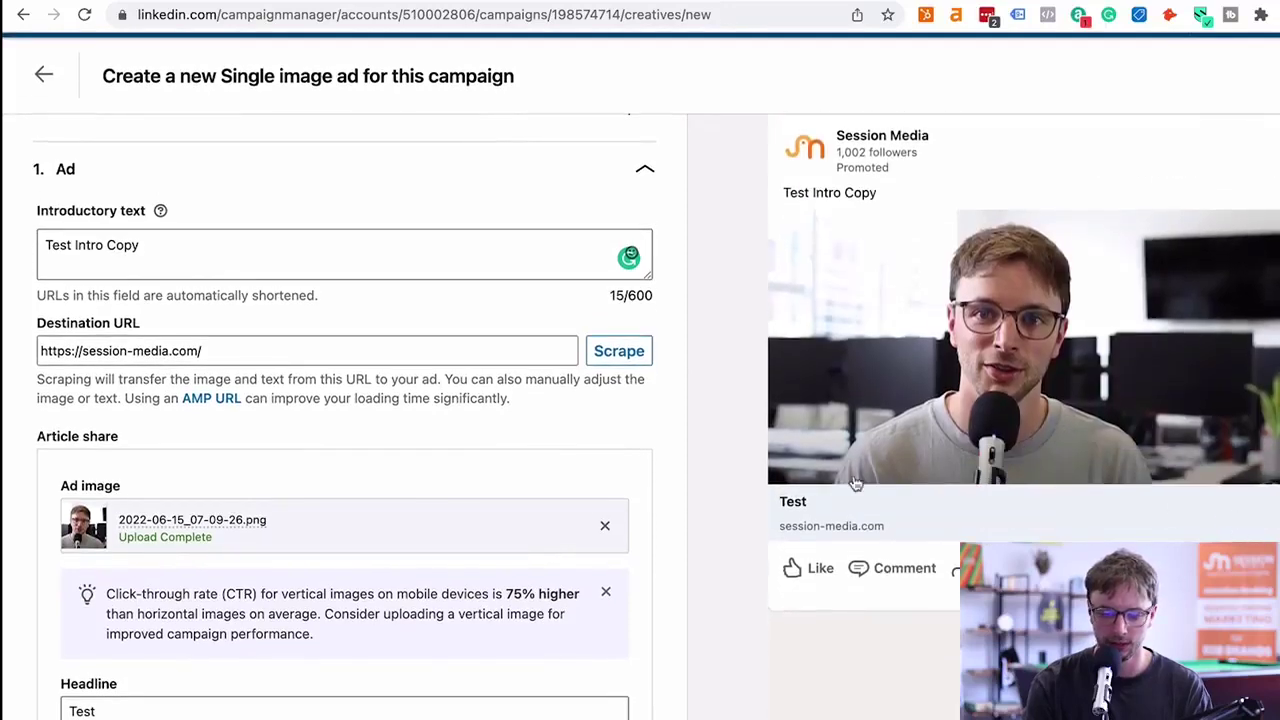
scroll(328, 433, down, 4)
scroll(190, 330, up, 4)
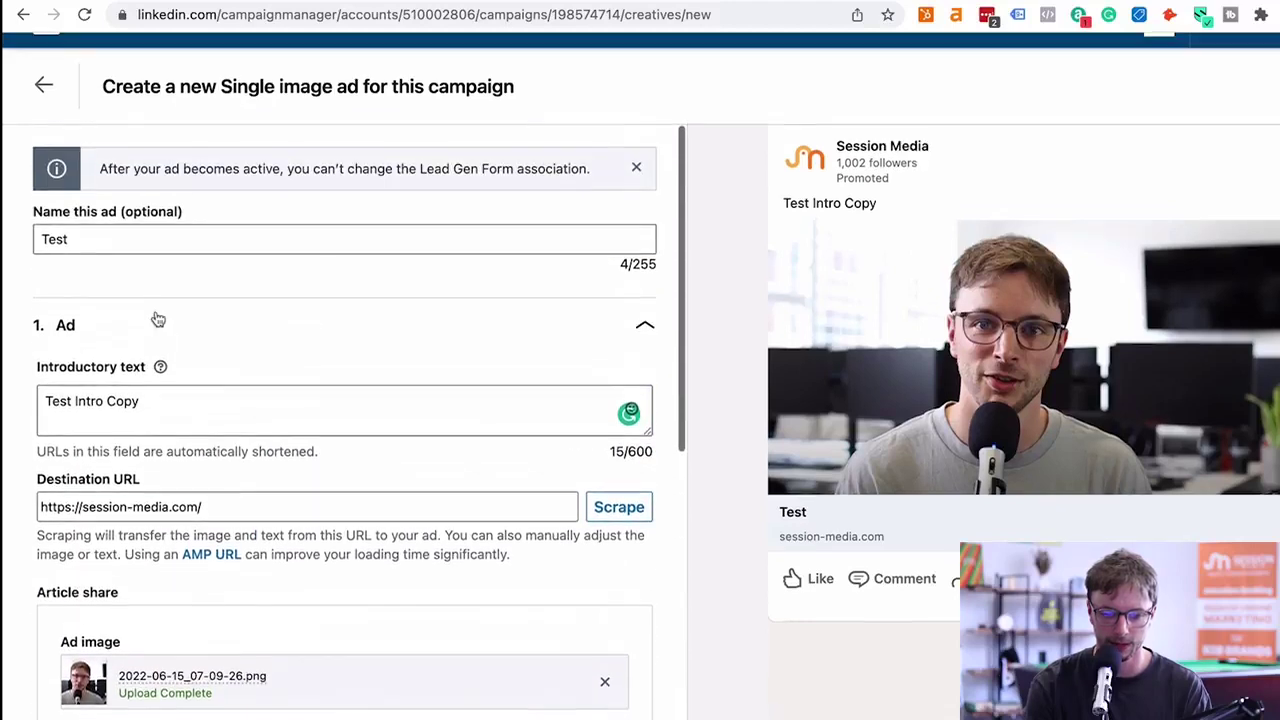
scroll(157, 320, down, 6)
click(131, 526)
scroll(149, 457, down, 3)
scroll(115, 232, up, 2)
scroll(91, 169, up, 5)
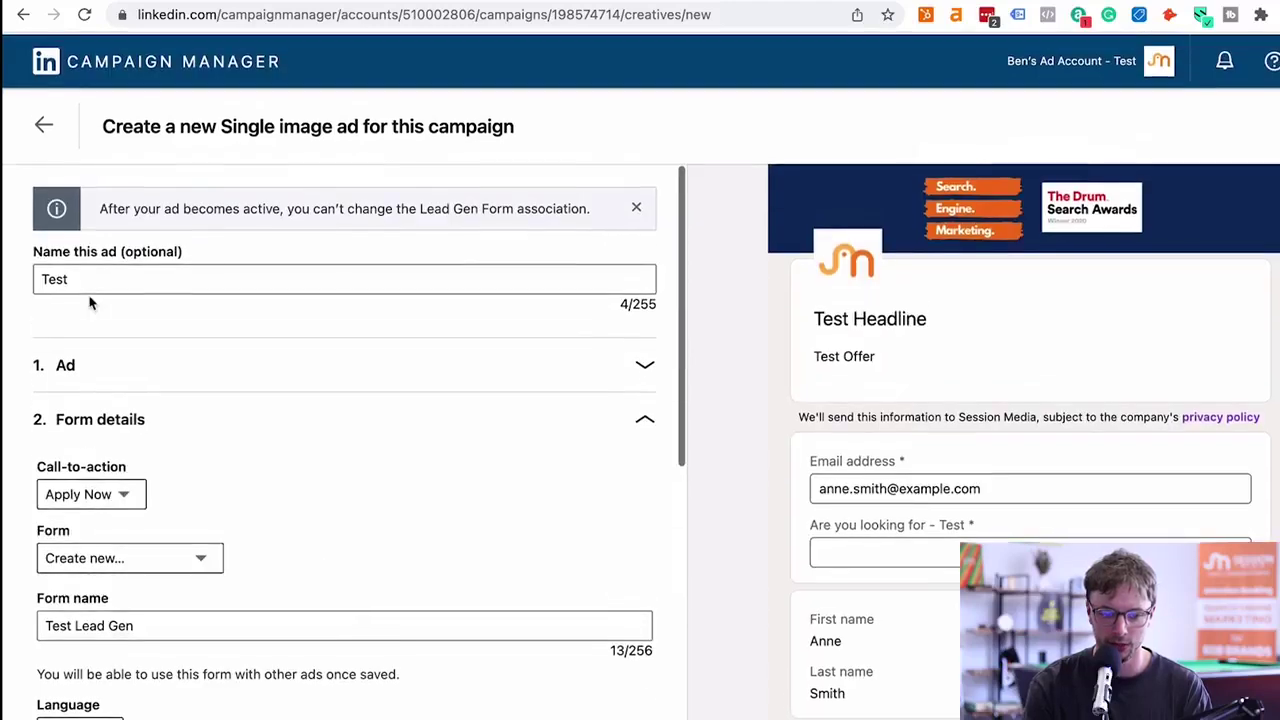
Step: Recheck the call-to-action choice, the form preview, the remaining form details and the lead details section
scroll(89, 297, down, 1)
click(80, 443)
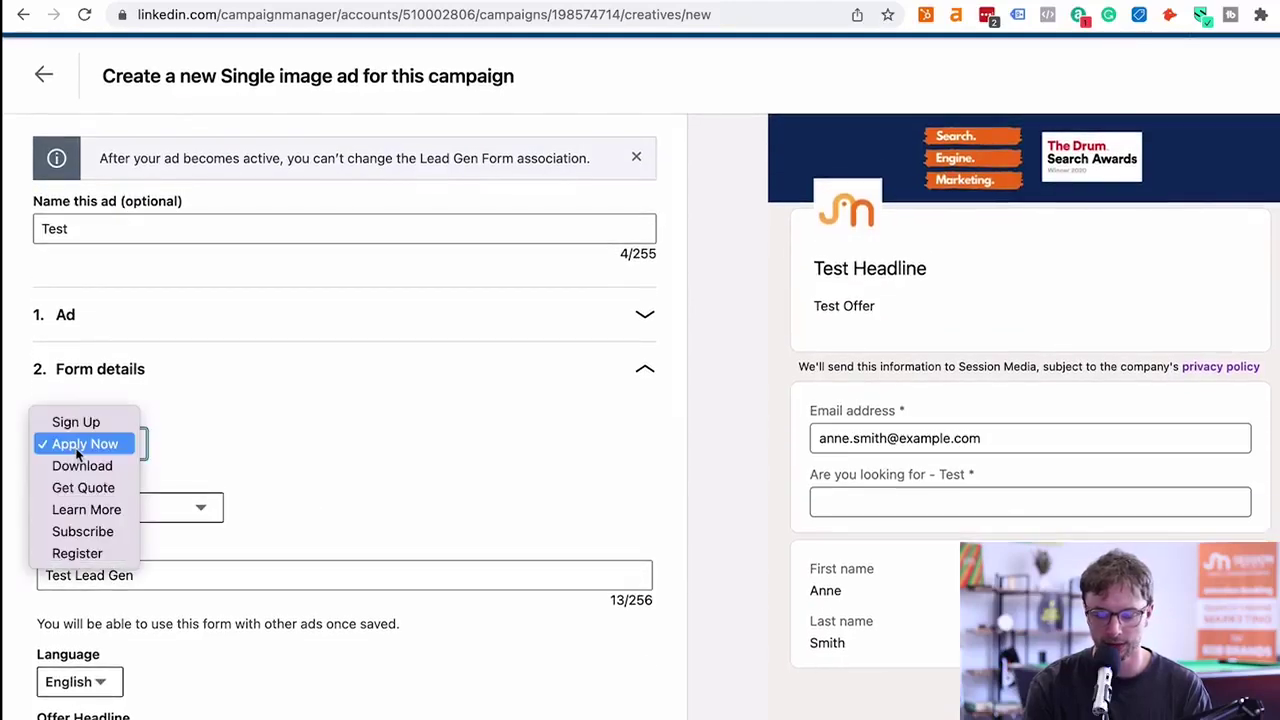
click(85, 446)
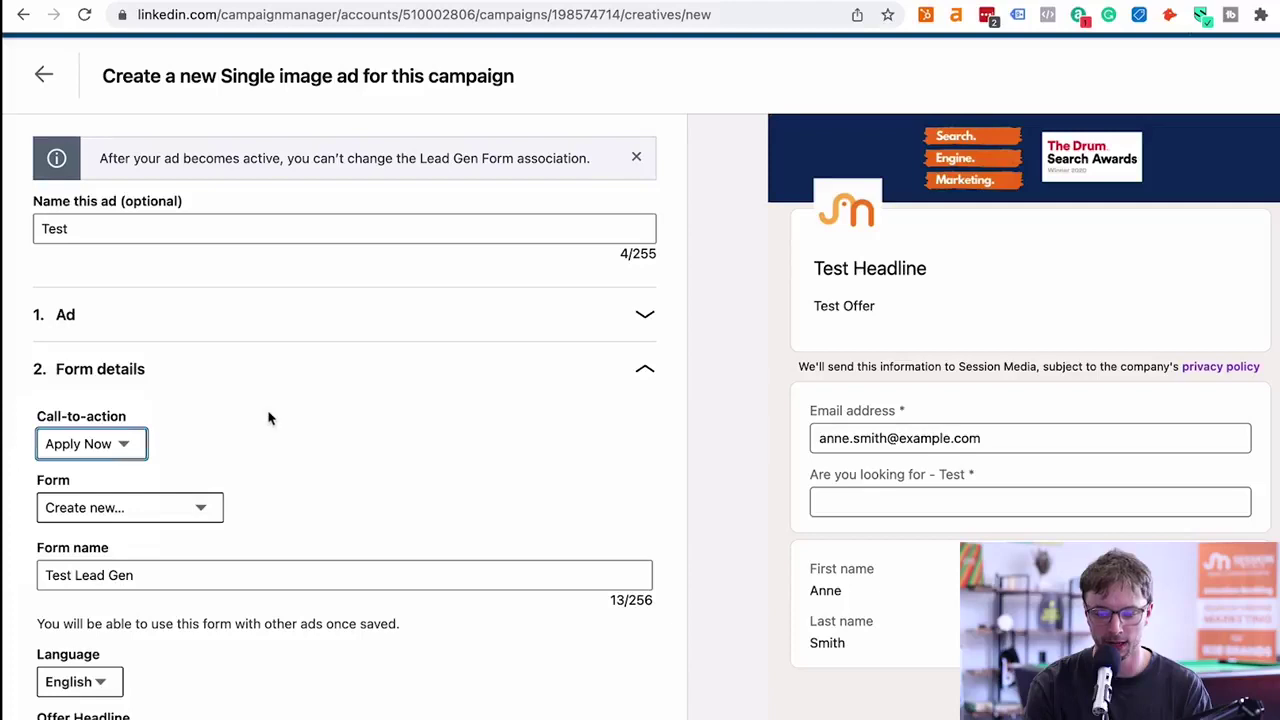
scroll(630, 368, down, 1)
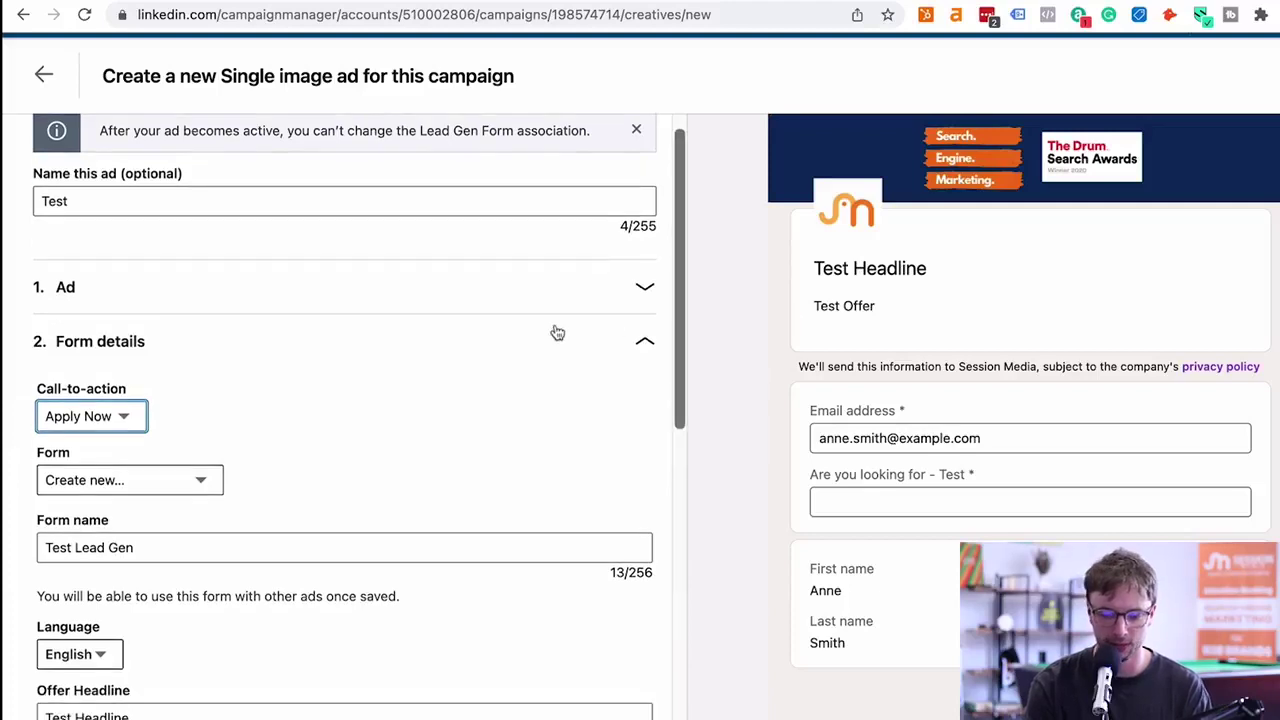
scroll(845, 368, down, 2)
scroll(849, 509, up, 2)
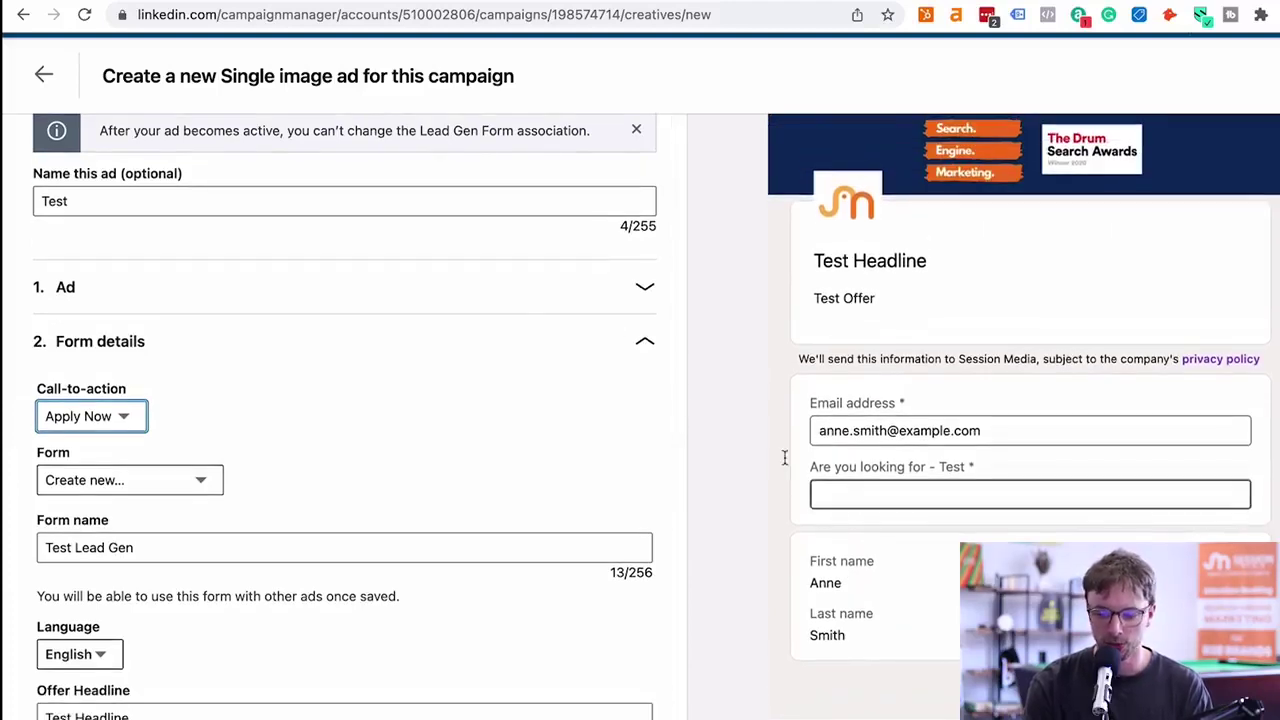
scroll(338, 400, down, 6)
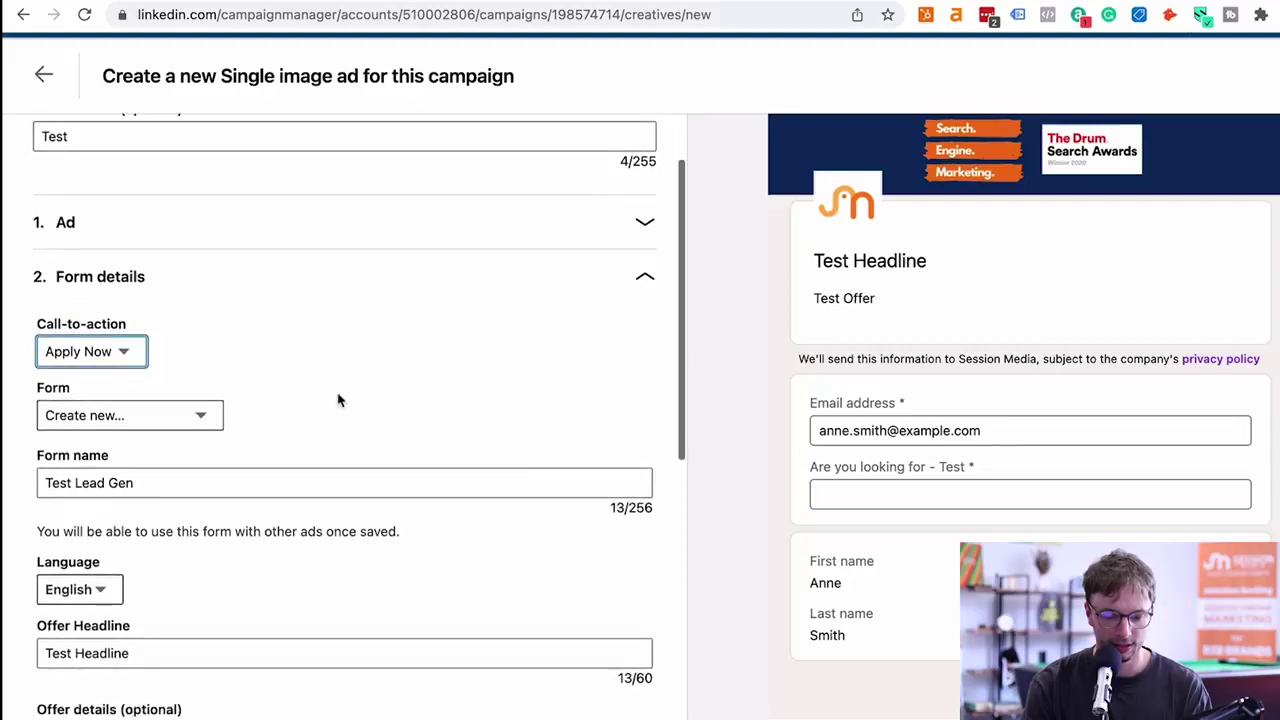
scroll(338, 400, down, 7)
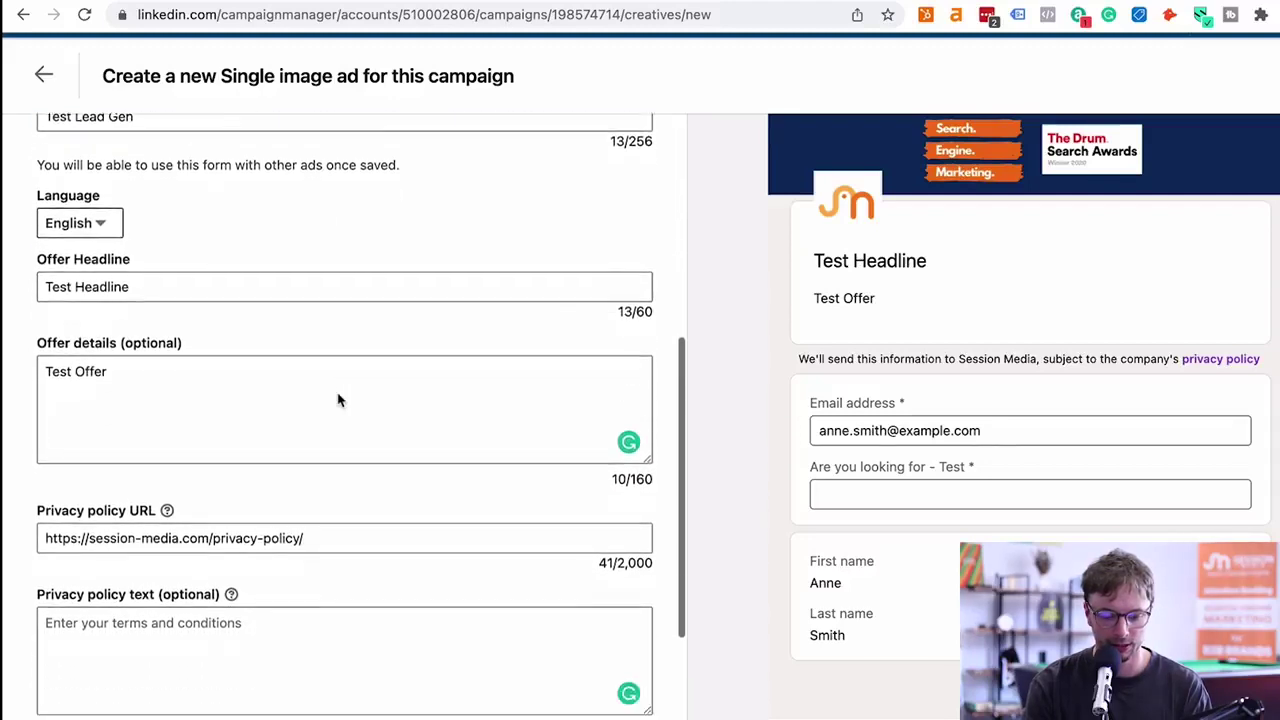
click(223, 597)
scroll(223, 595, down, 14)
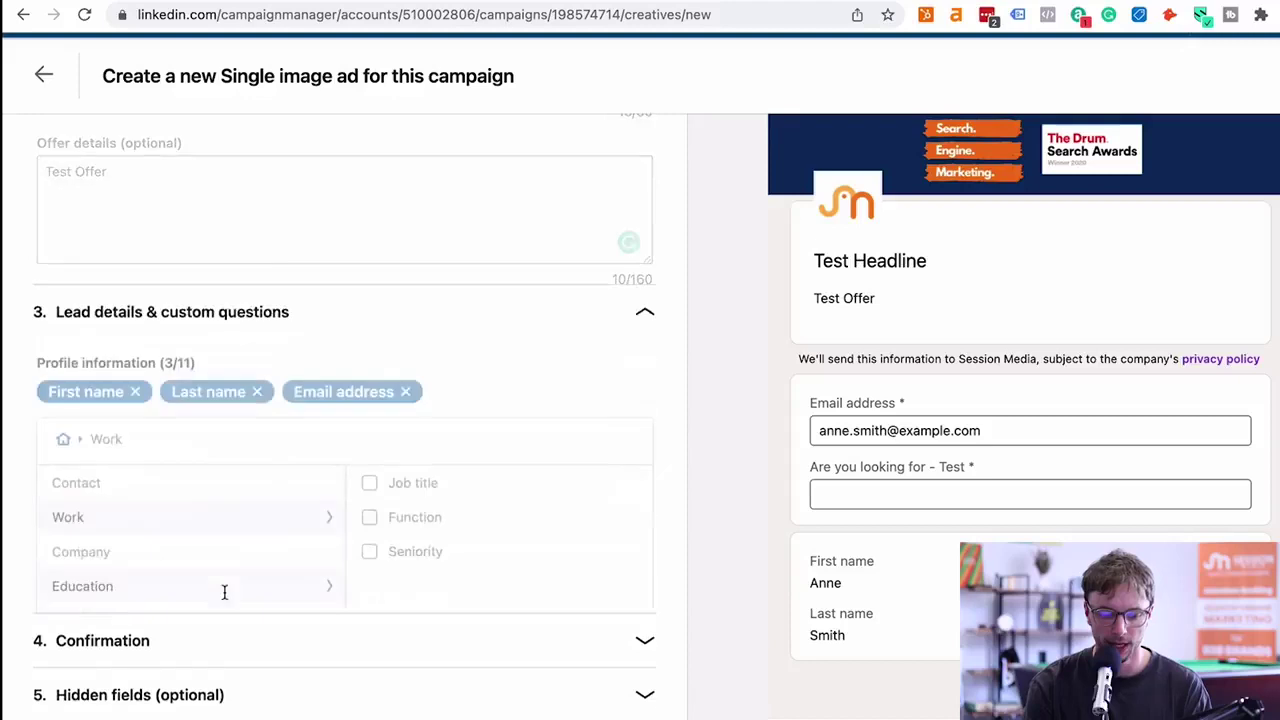
Step: Add a blank hidden field to the form for tracking
click(190, 693)
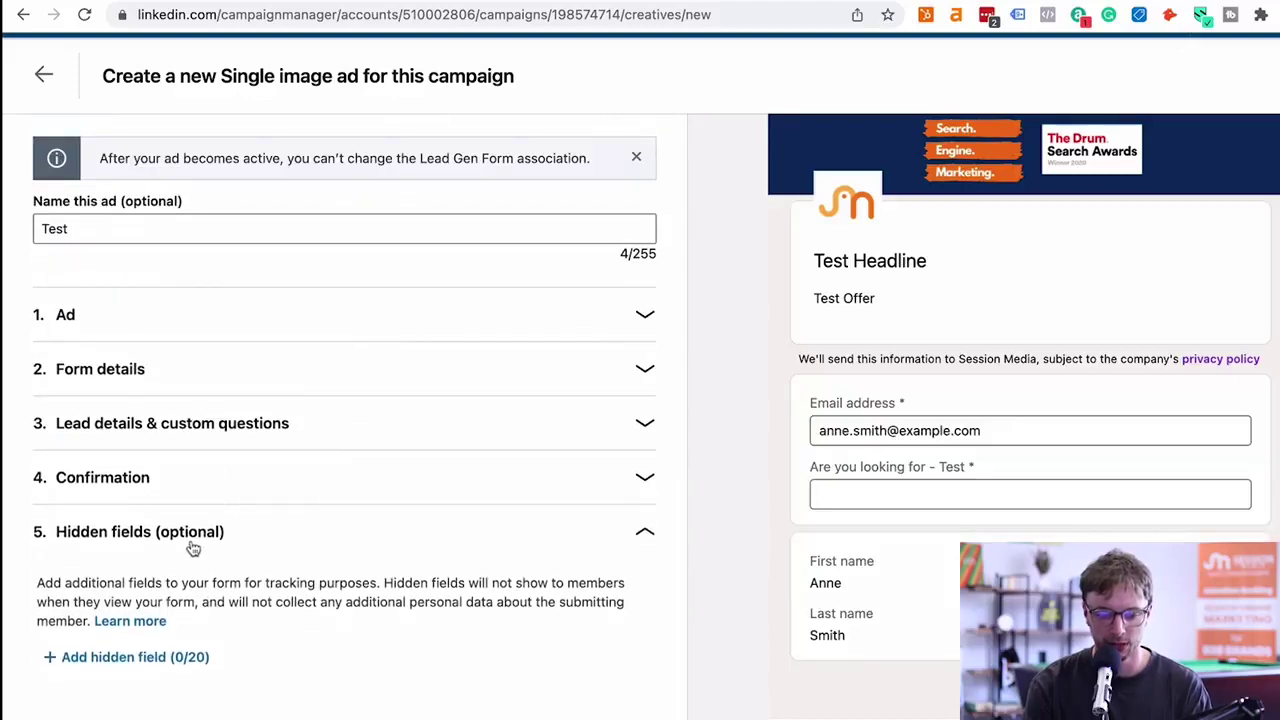
click(155, 655)
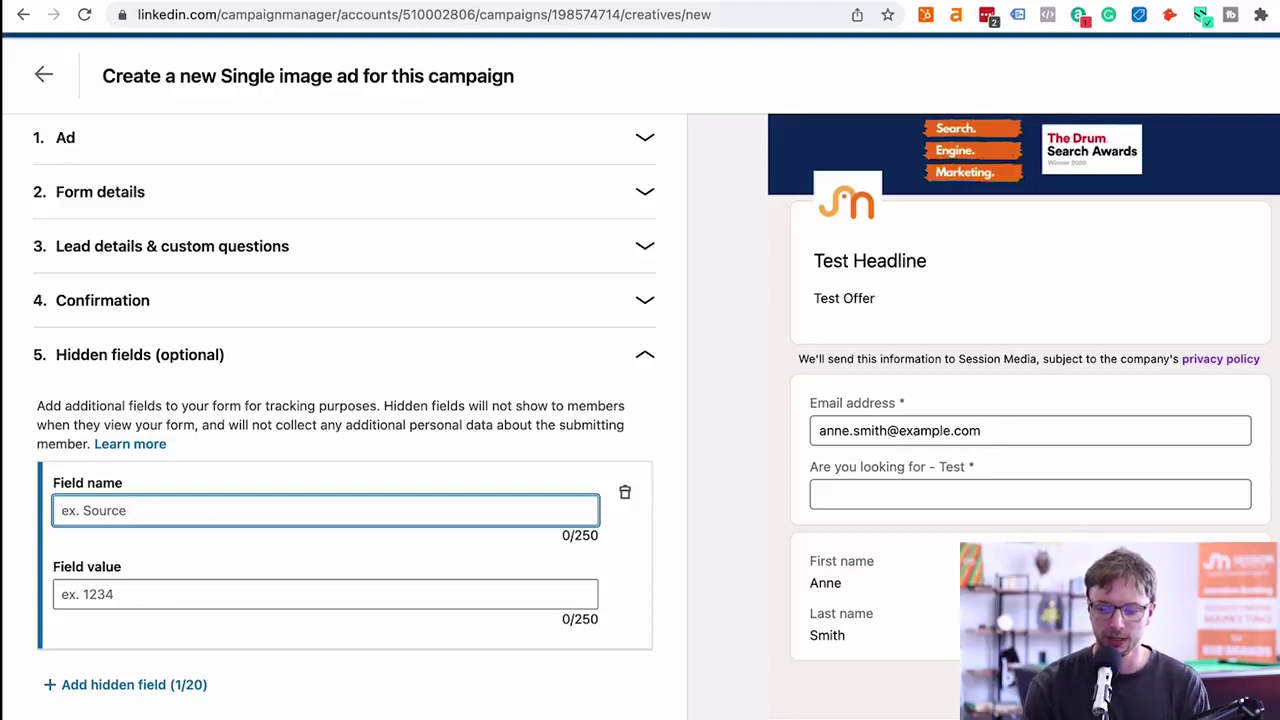
Step: Remove the blank hidden field from the form and save the ad with its lead gen form
scroll(463, 443, up, 4)
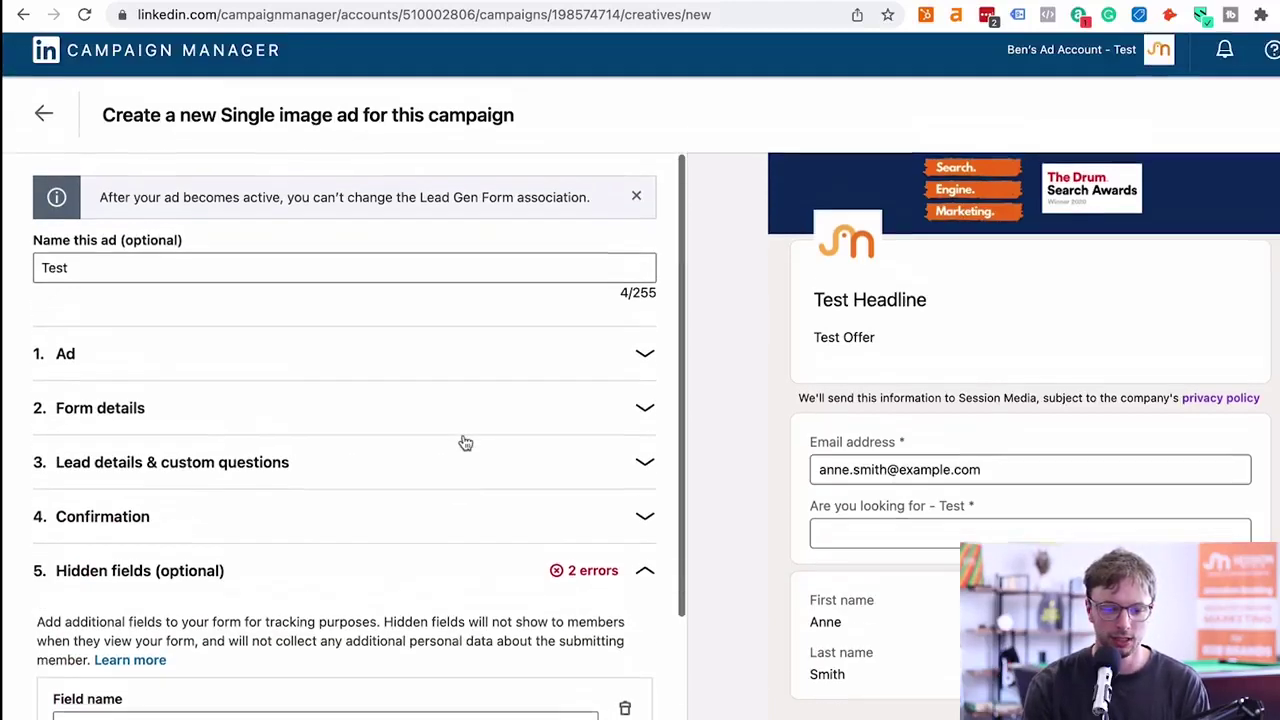
click(455, 369)
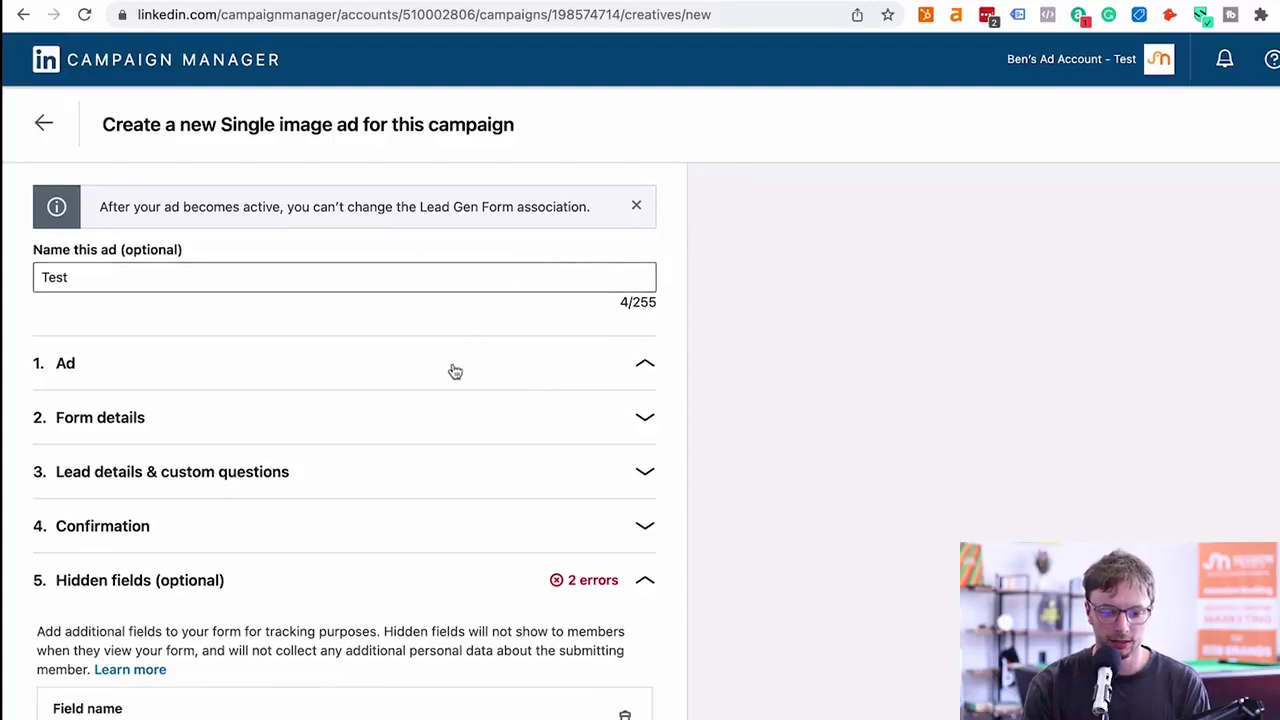
scroll(391, 606, down, 5)
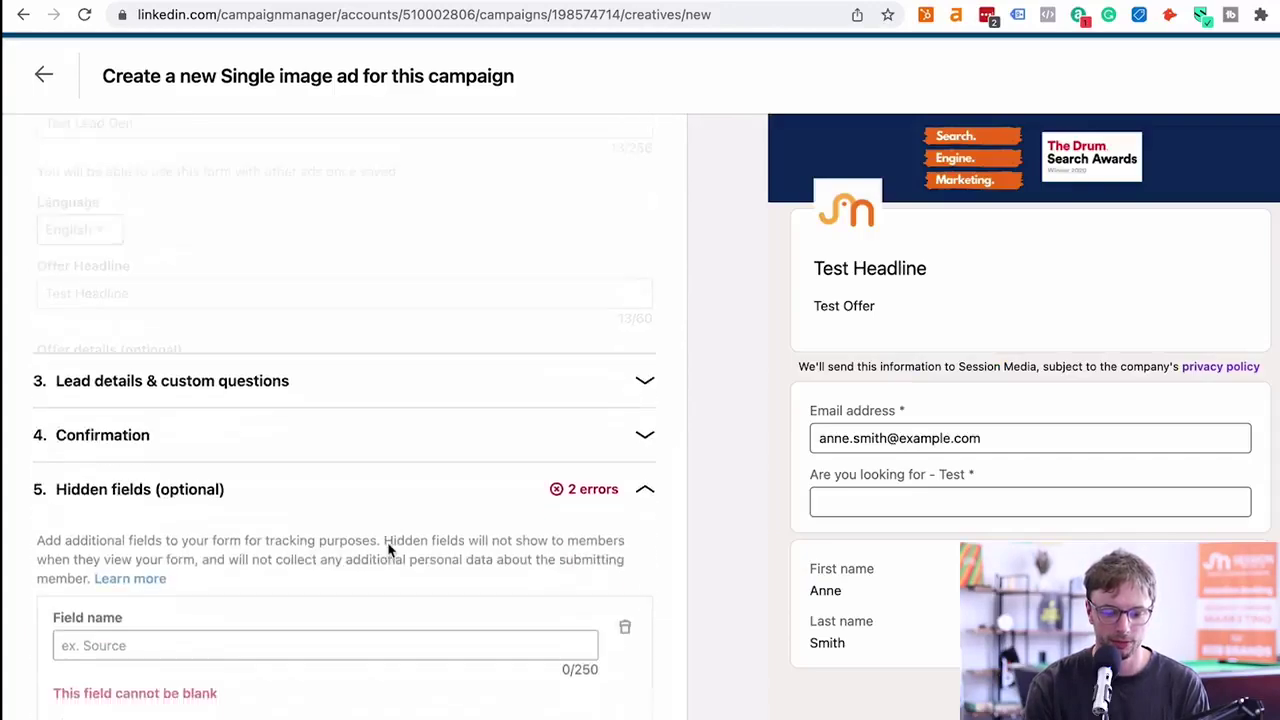
click(623, 456)
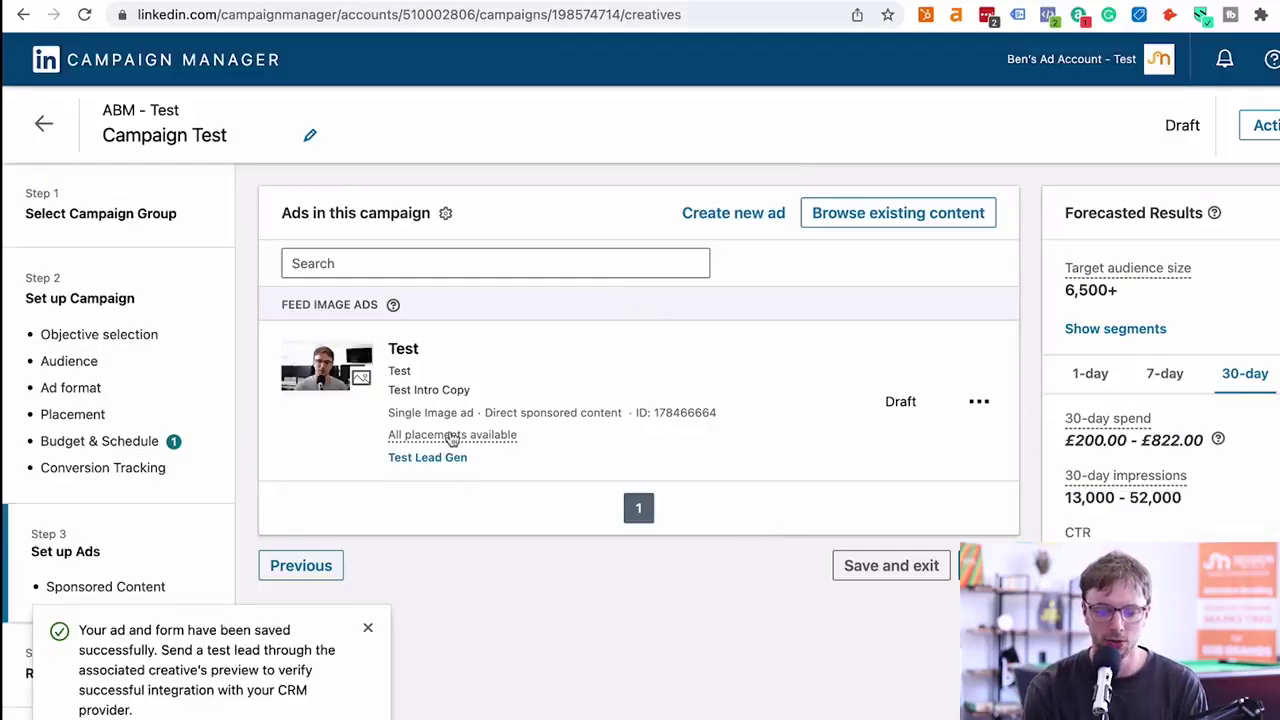
Step: Open the saved ad's Test Lead Gen form to view it, and return to the campaign's ads without saving changes
click(431, 462)
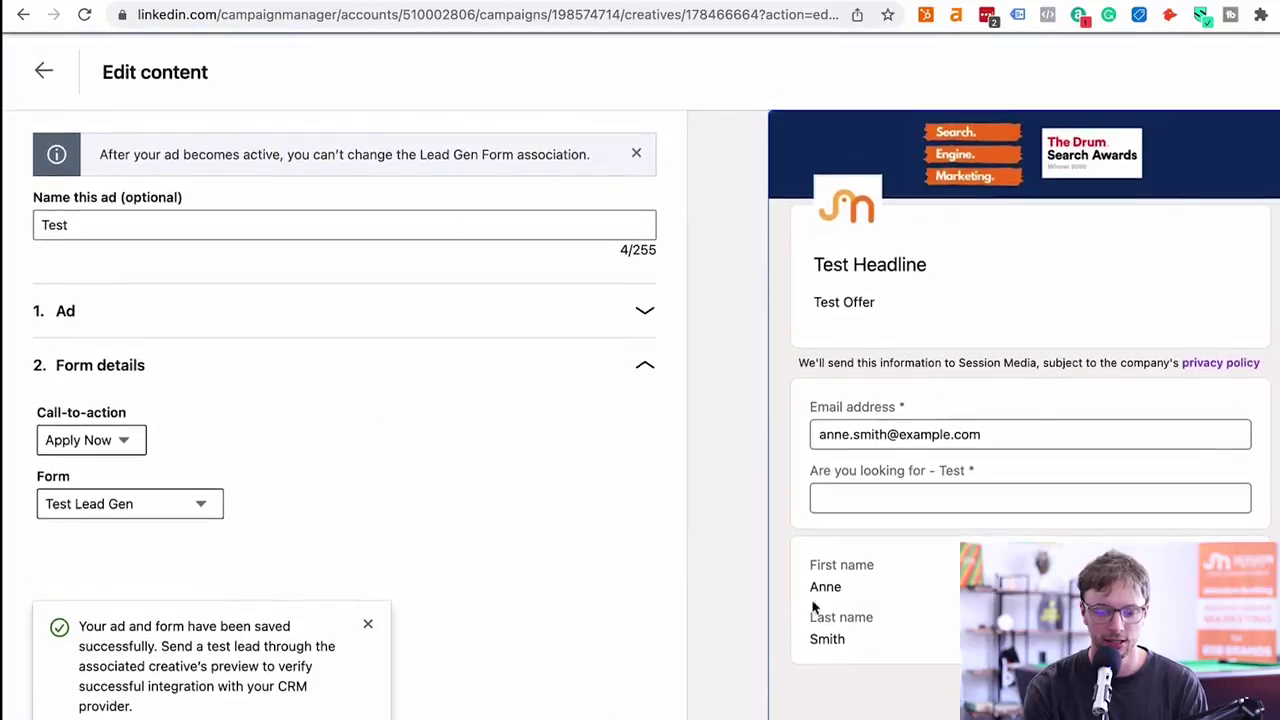
click(368, 624)
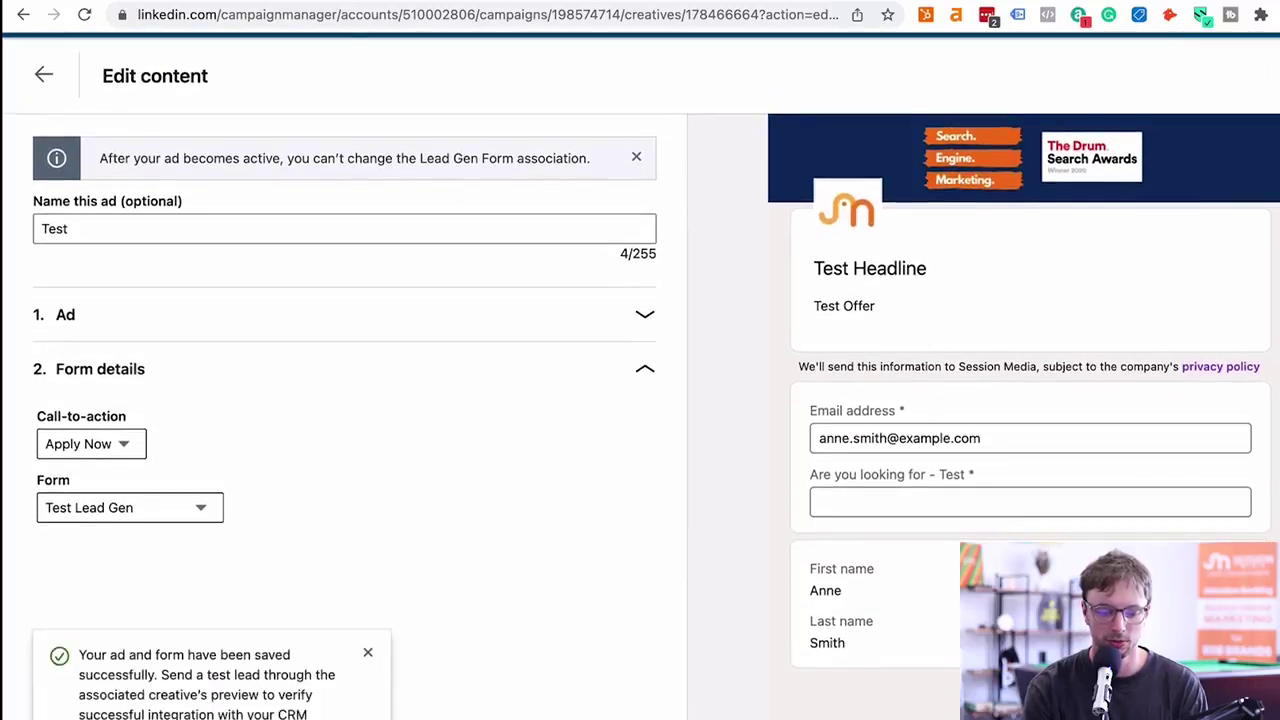
key(Escape)
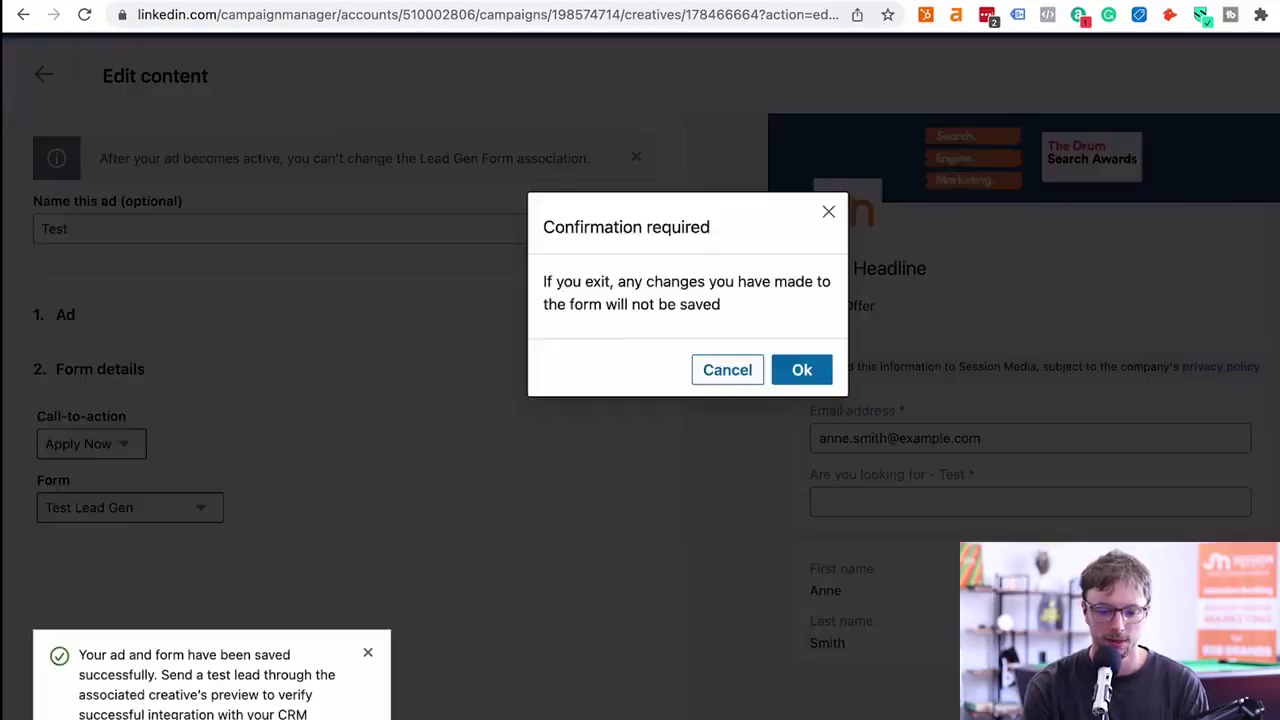
click(812, 371)
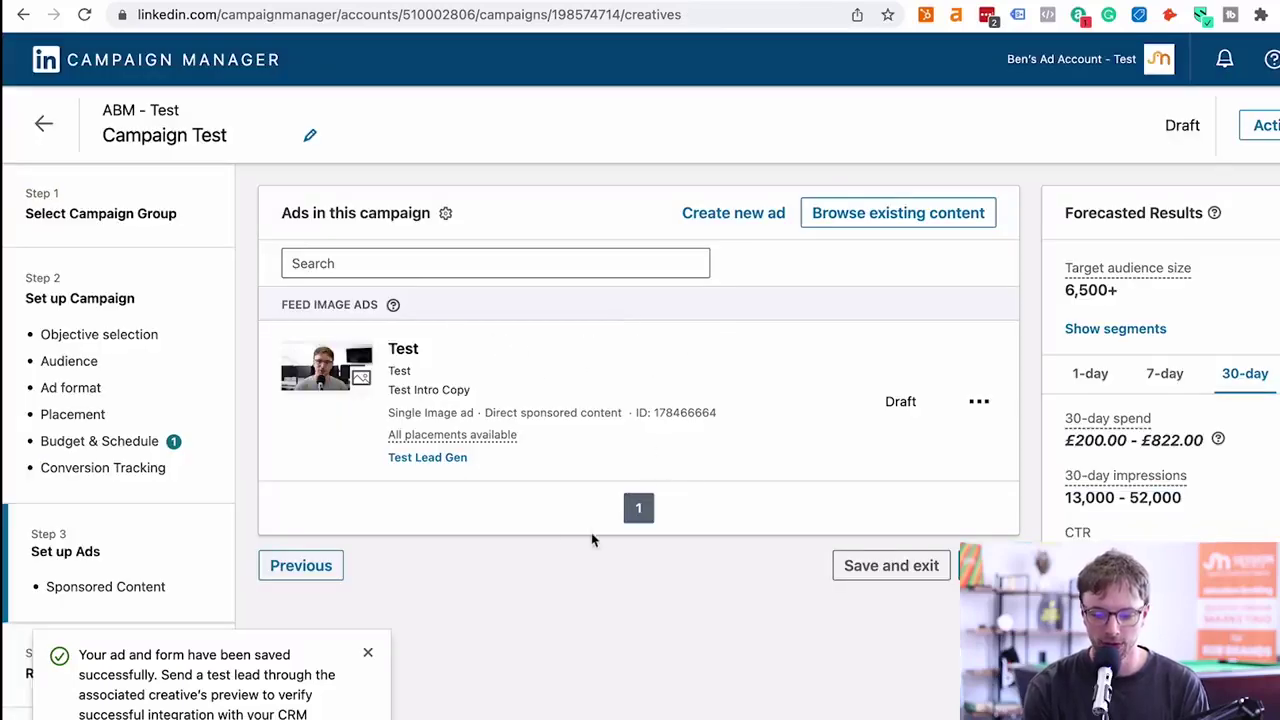
Step: Dismiss the save notice and set the campaign's ad rotation to Rotate ads evenly
click(367, 653)
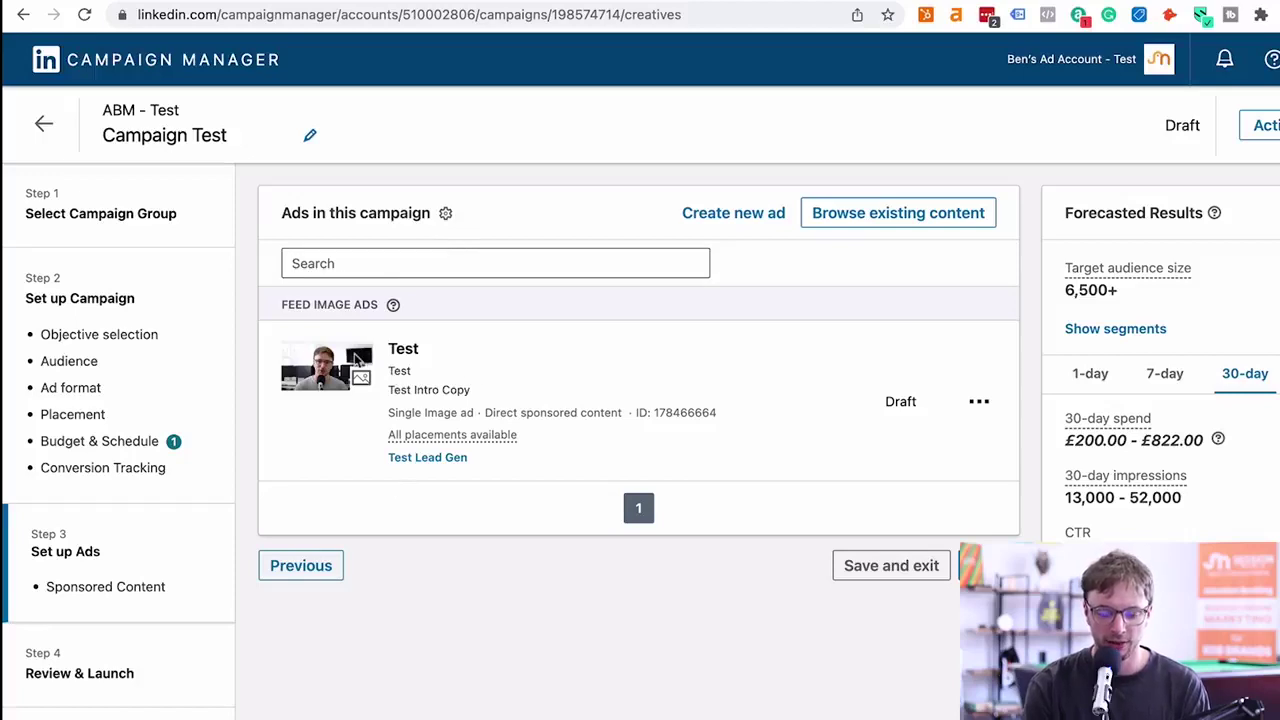
click(447, 214)
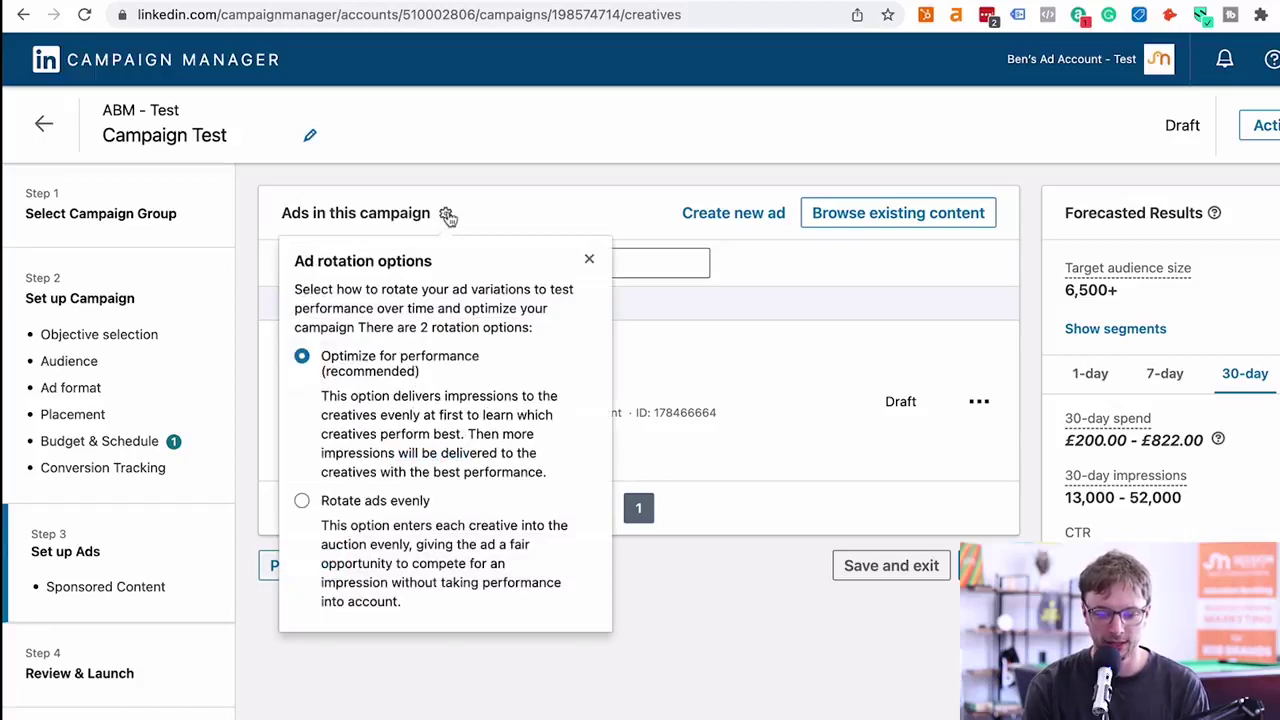
click(301, 503)
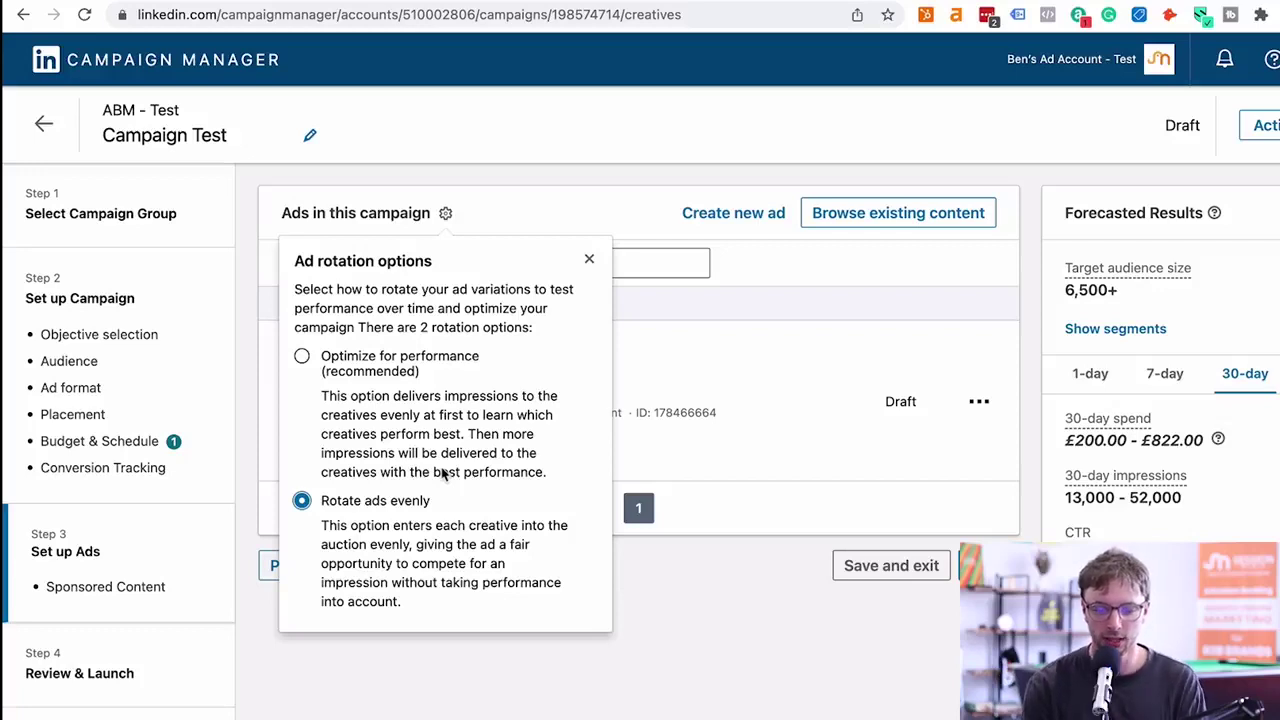
click(589, 259)
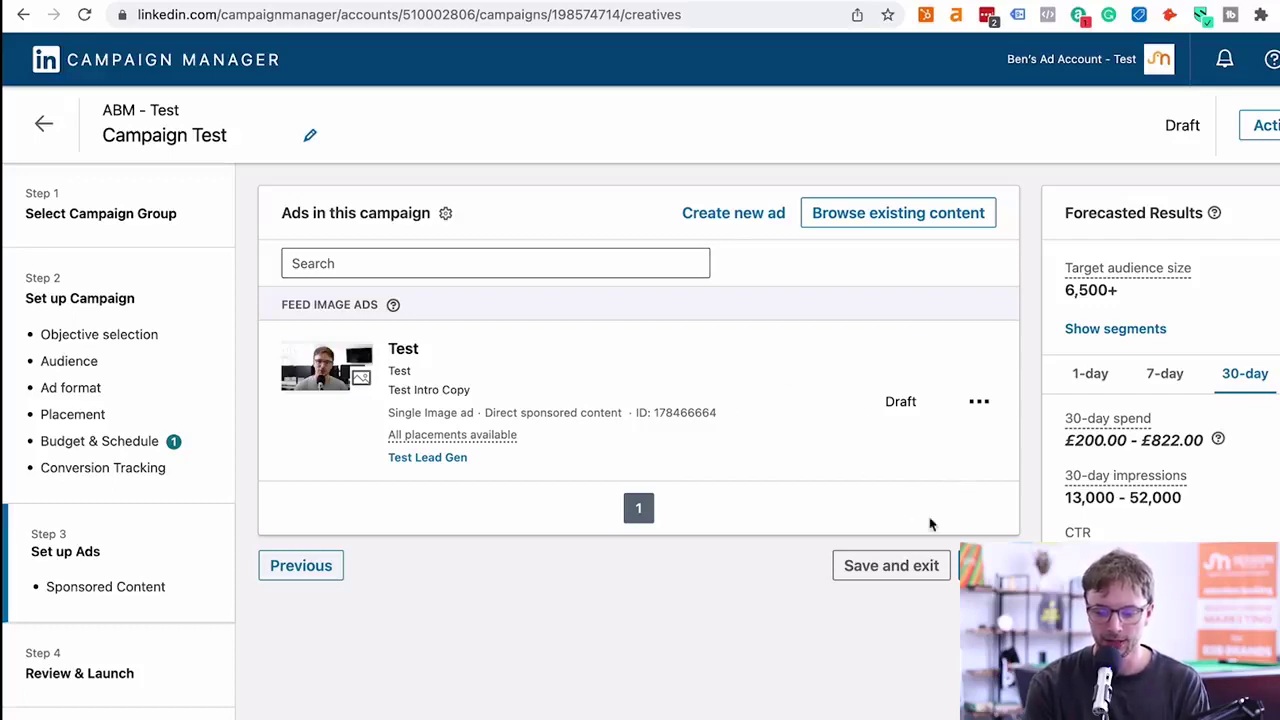
Step: Proceed to Review & Launch and examine the objective, campaign group, schedule, and the audience's language, location, job title and industry criteria
click(988, 565)
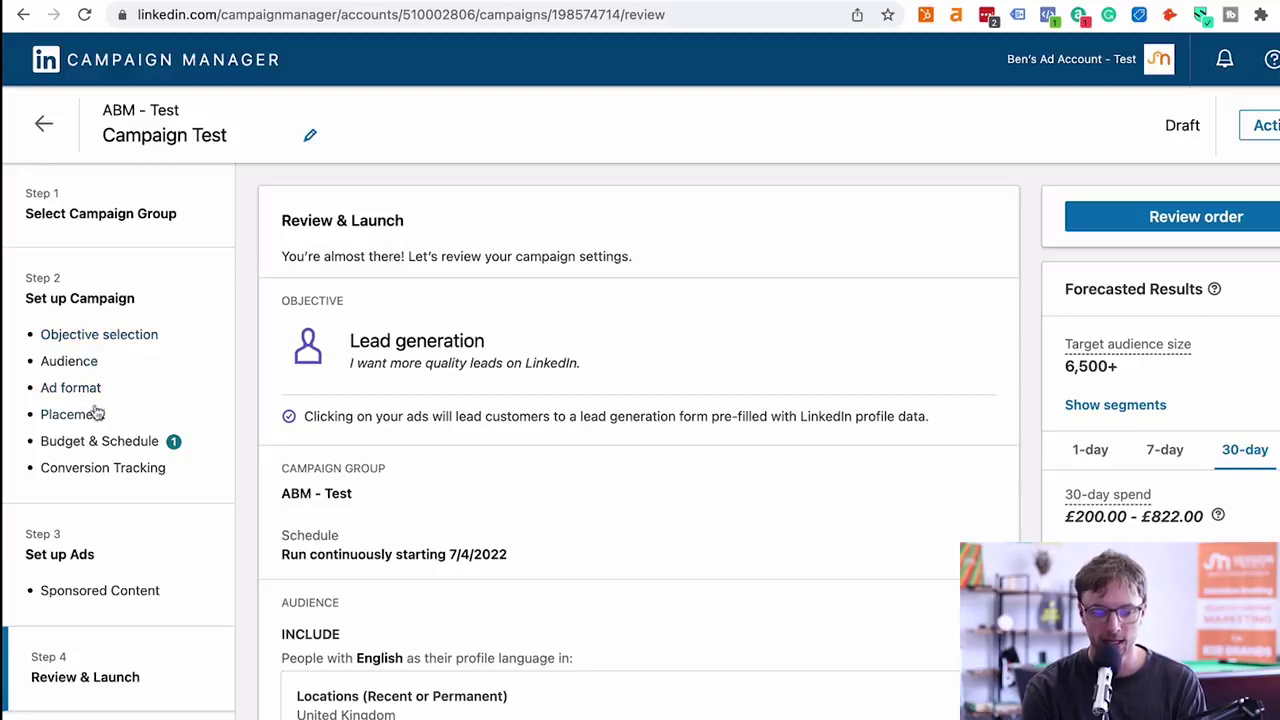
scroll(200, 395, down, 2)
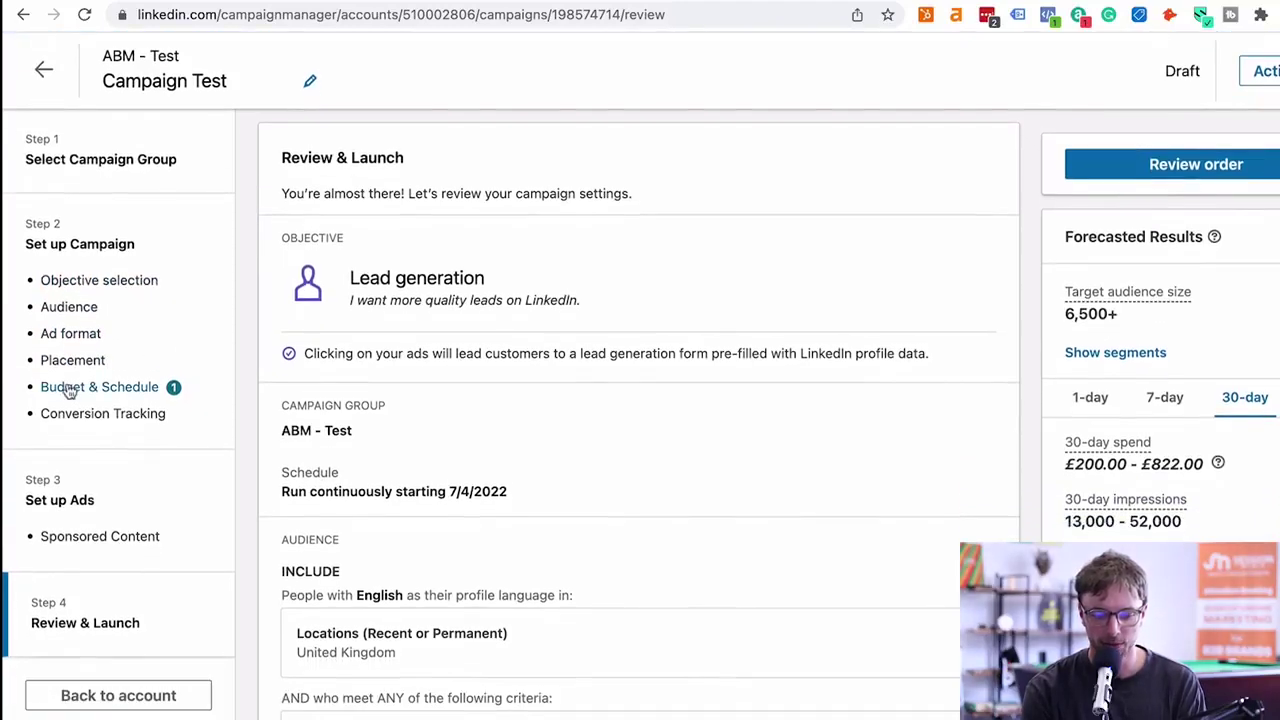
scroll(470, 335, down, 1)
drag(278, 358, 386, 405)
click(388, 406)
scroll(391, 407, down, 1)
scroll(391, 407, down, 4)
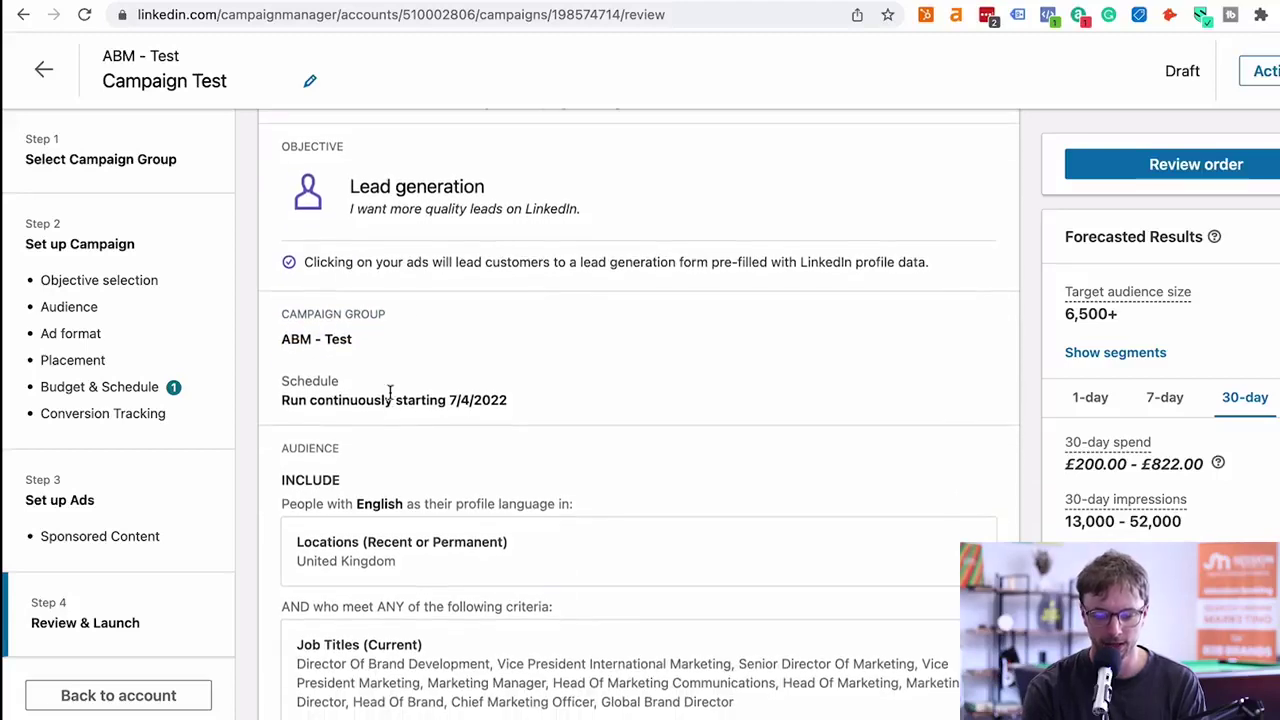
drag(282, 402, 615, 433)
scroll(415, 355, down, 3)
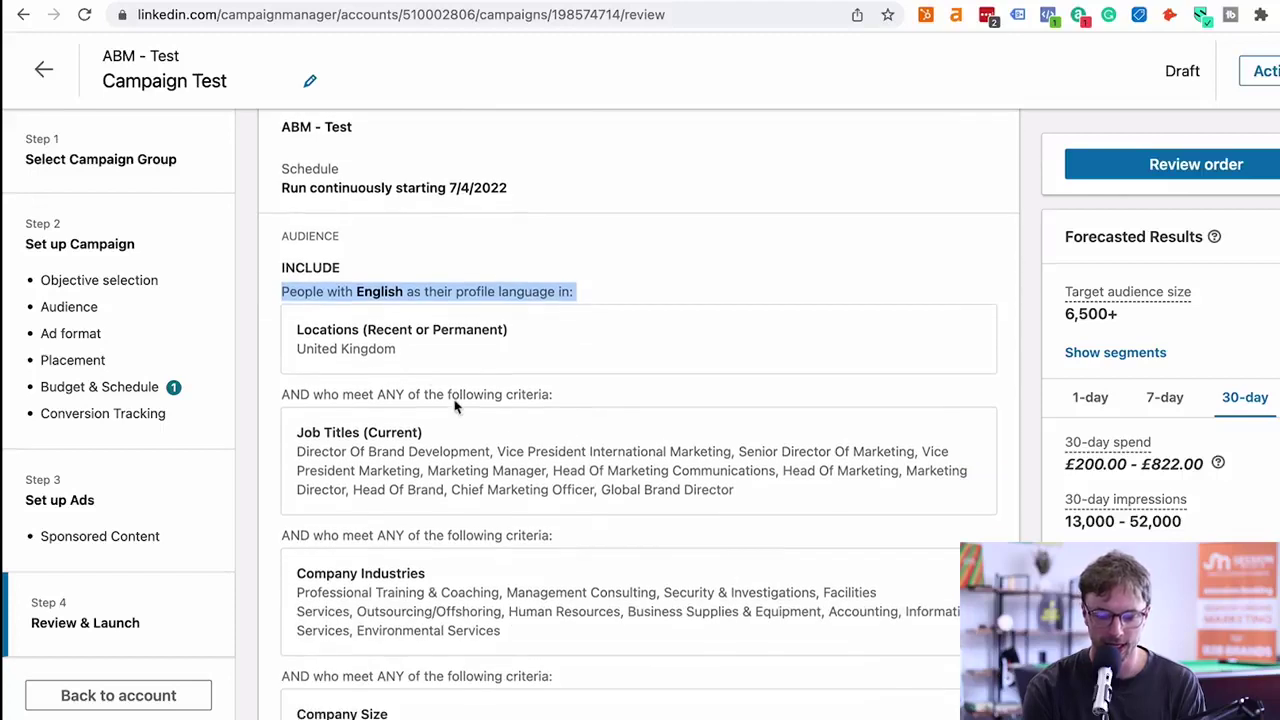
drag(763, 520, 300, 432)
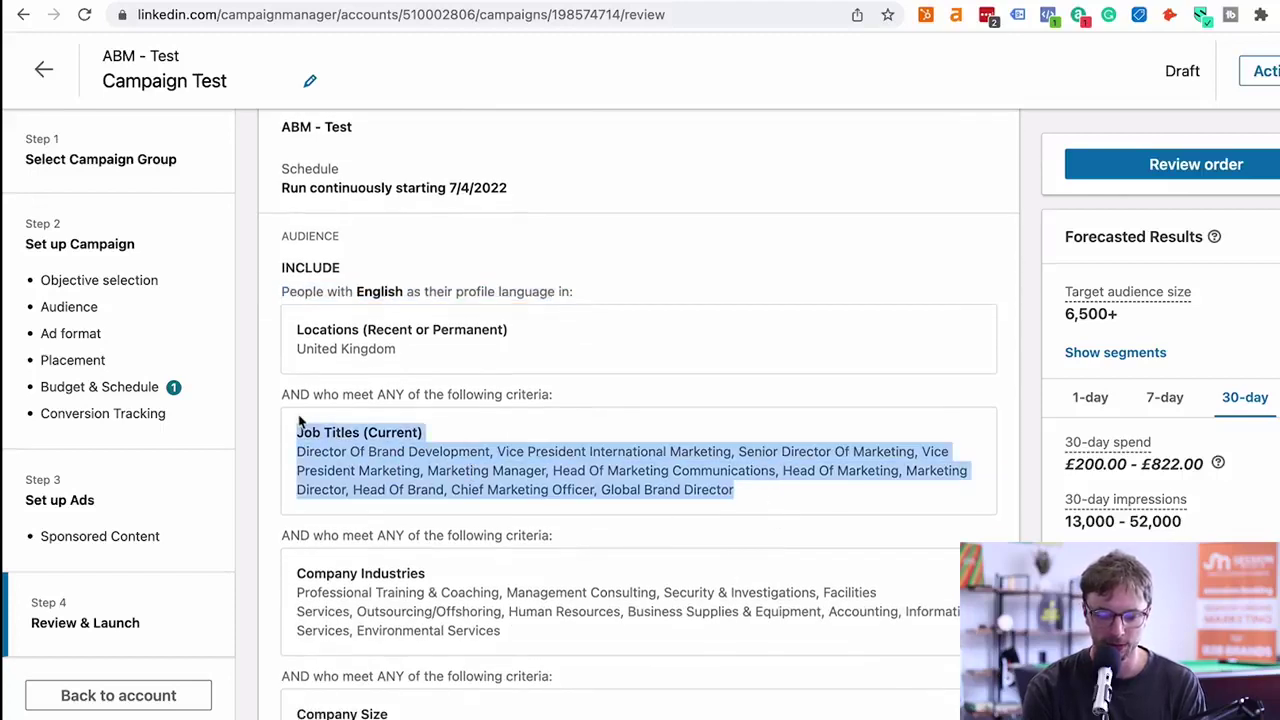
scroll(299, 428, down, 1)
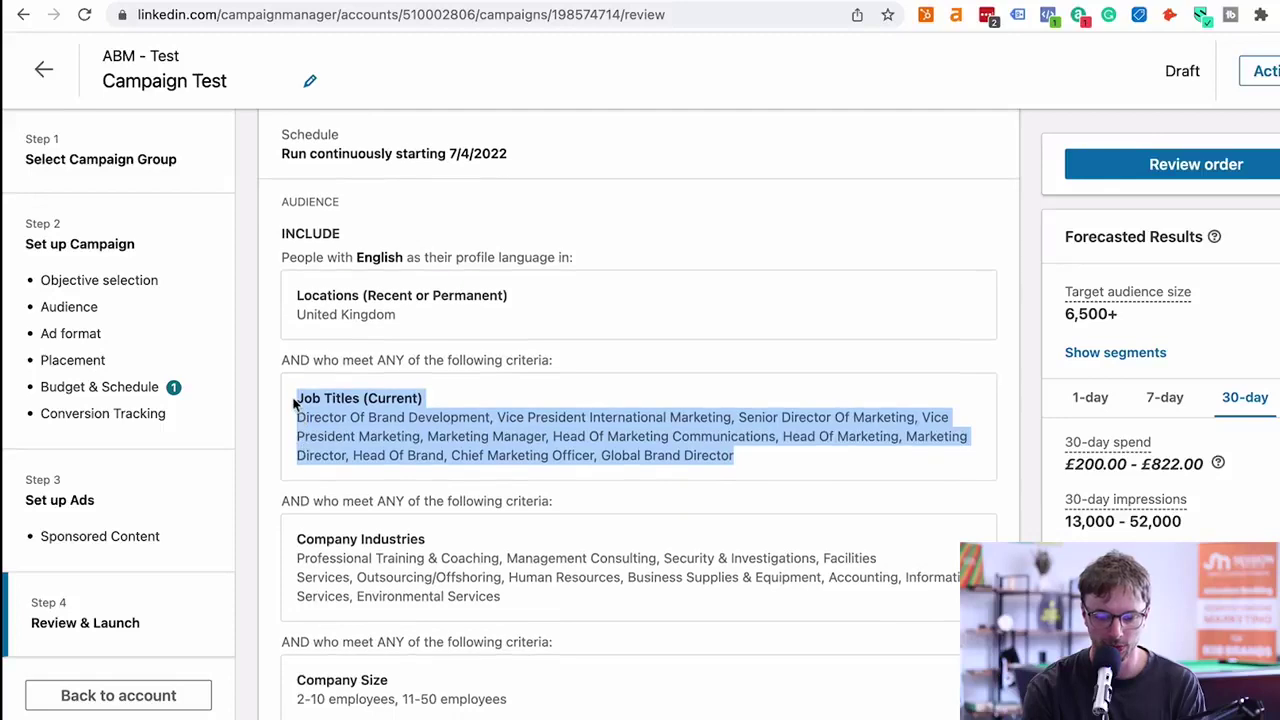
click(298, 405)
drag(294, 533, 514, 577)
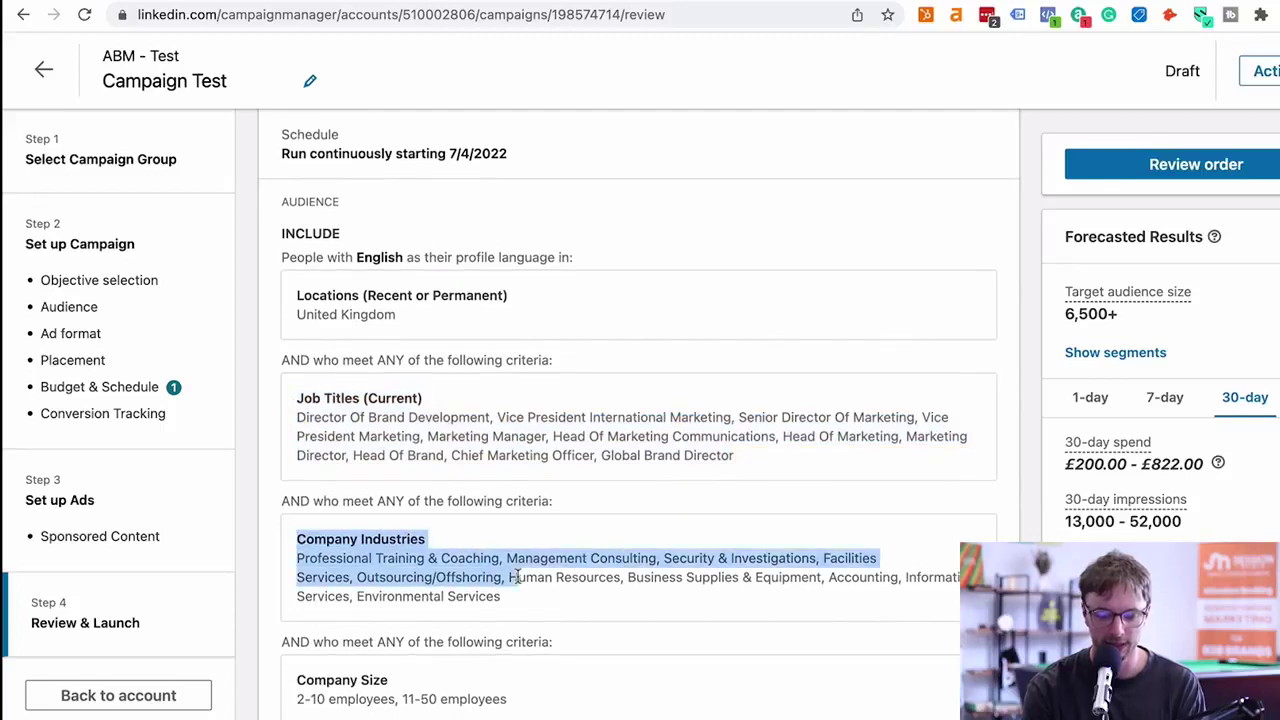
click(514, 577)
Step: Check the company size criteria, ad format, placement, budget and bid, conversions, and ads in the campaign summary
scroll(514, 577, down, 5)
scroll(529, 489, down, 6)
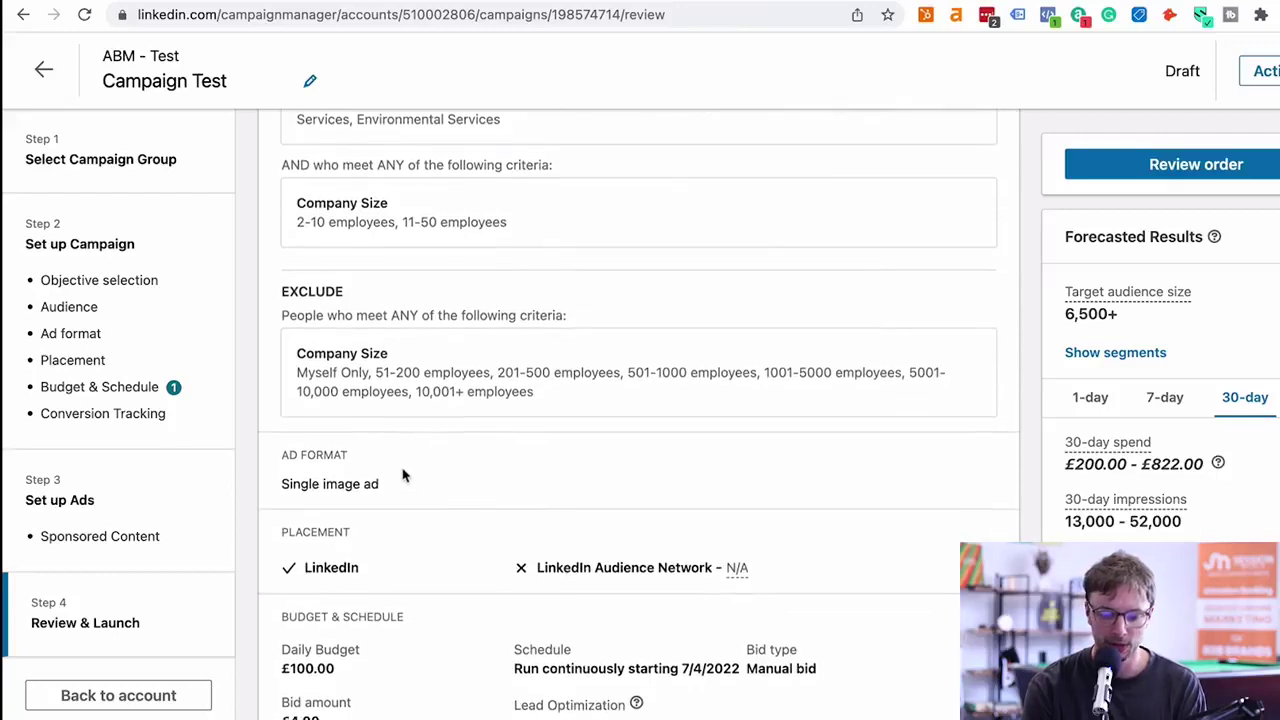
scroll(403, 478, down, 2)
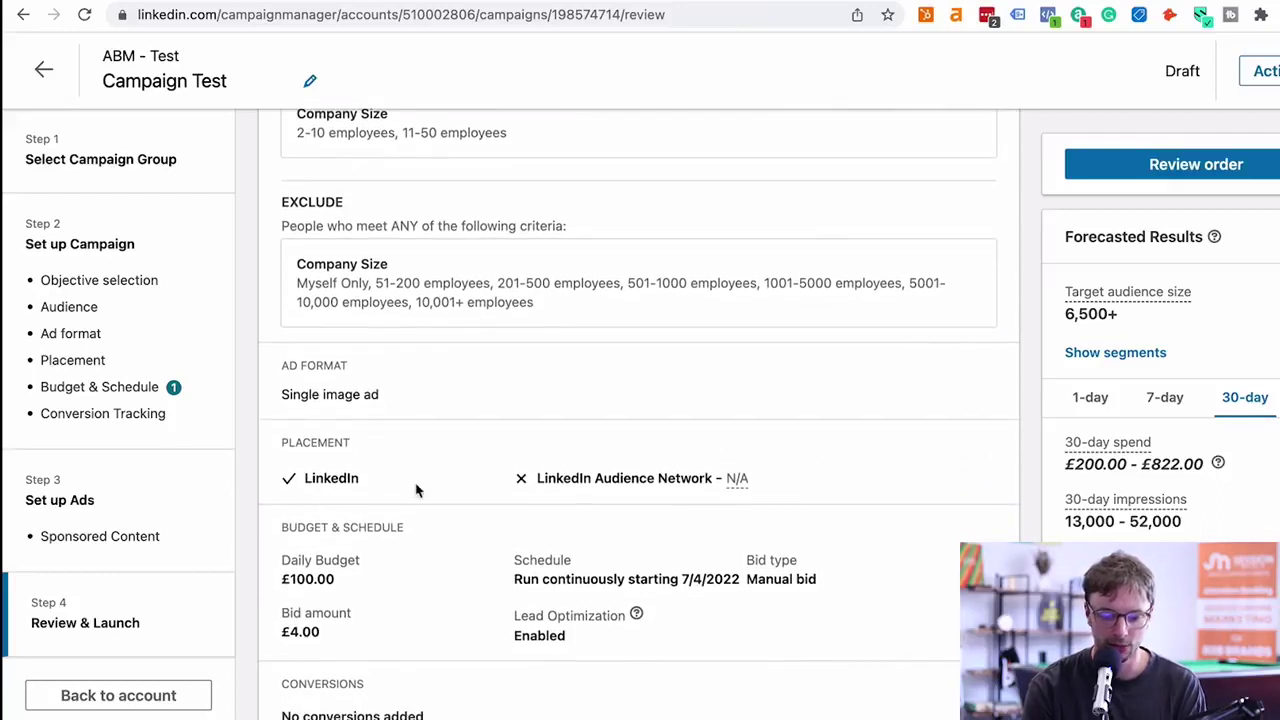
scroll(586, 472, down, 2)
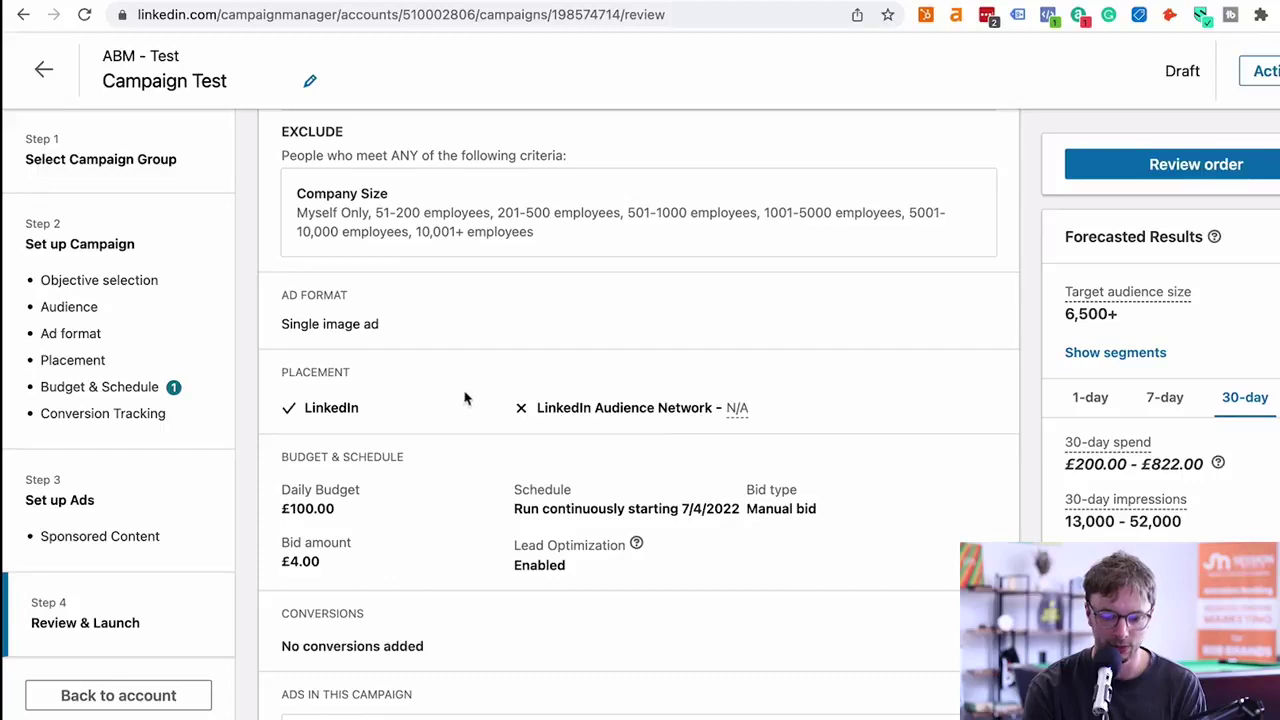
scroll(349, 474, down, 2)
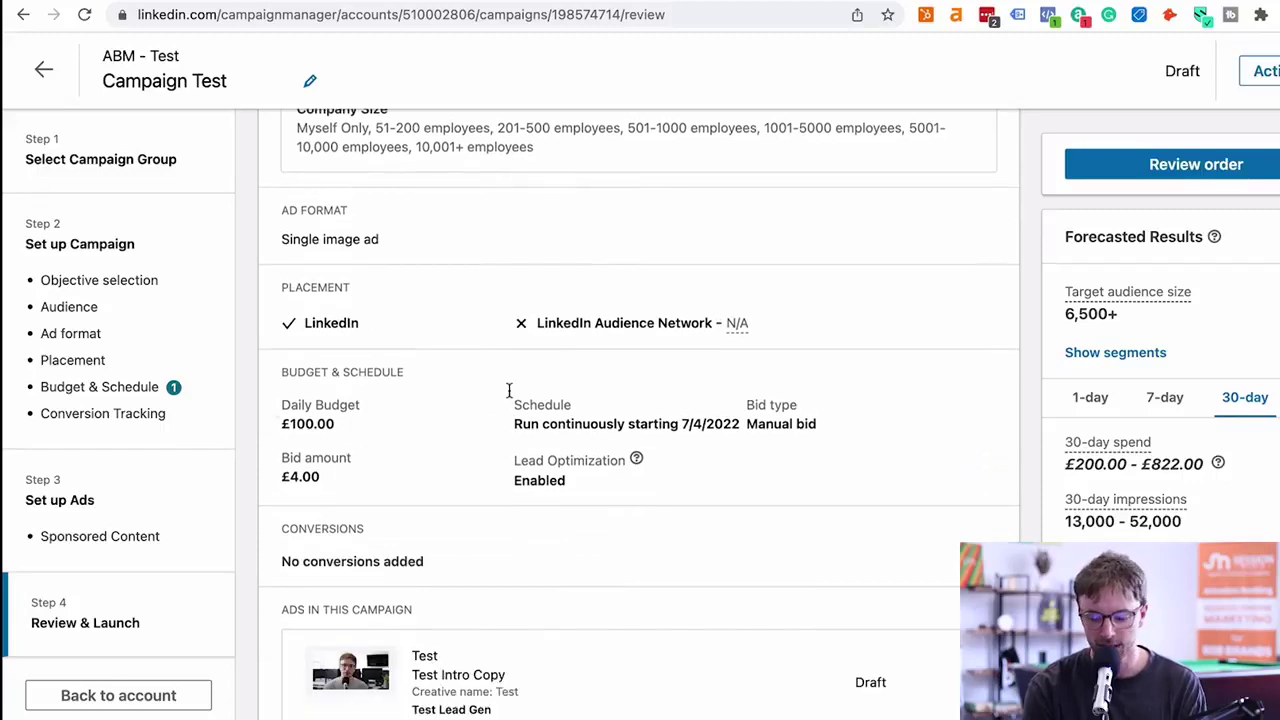
drag(274, 457, 350, 484)
click(347, 485)
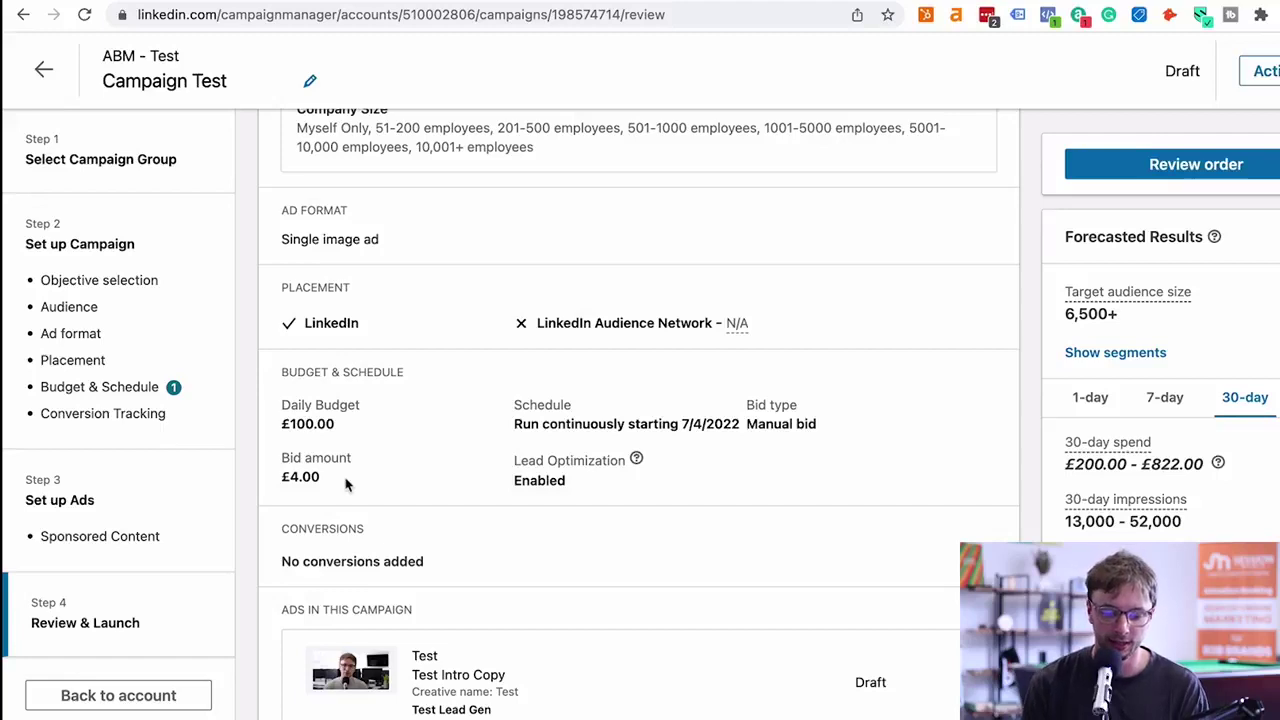
scroll(443, 356, down, 3)
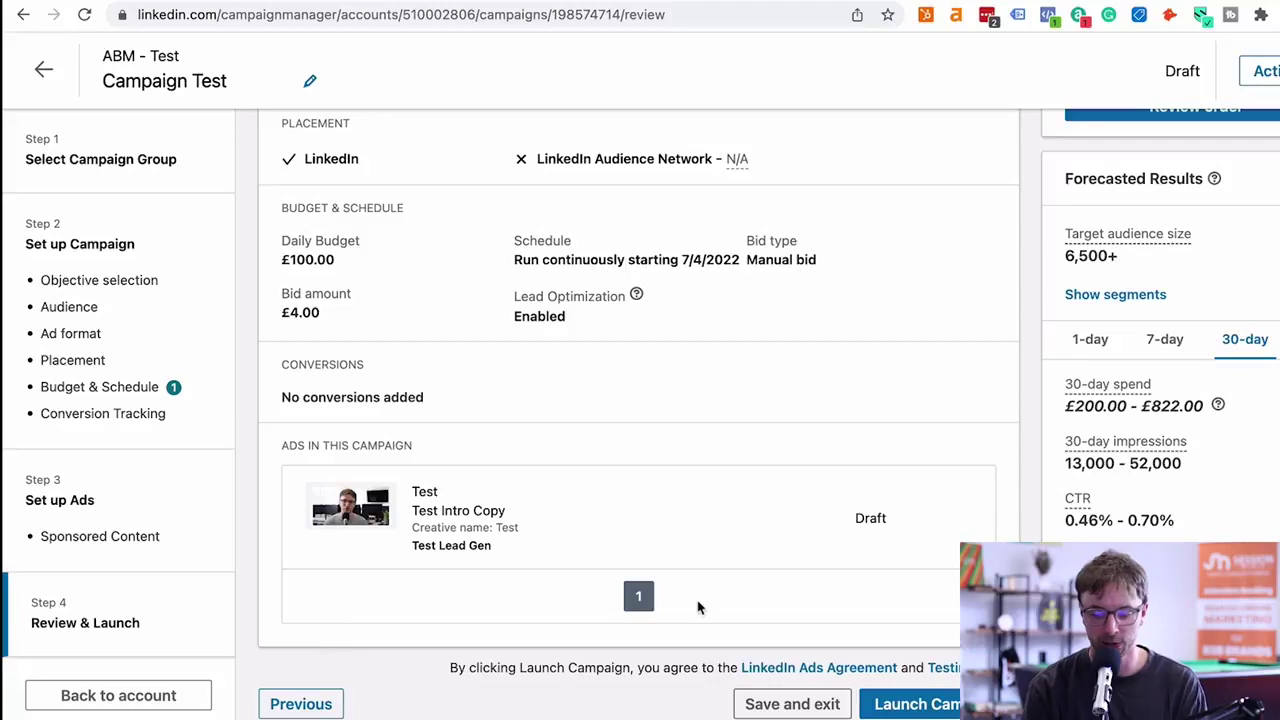
Step: Give the campaign summary a final check and launch the campaign
scroll(698, 607, up, 15)
scroll(698, 607, down, 15)
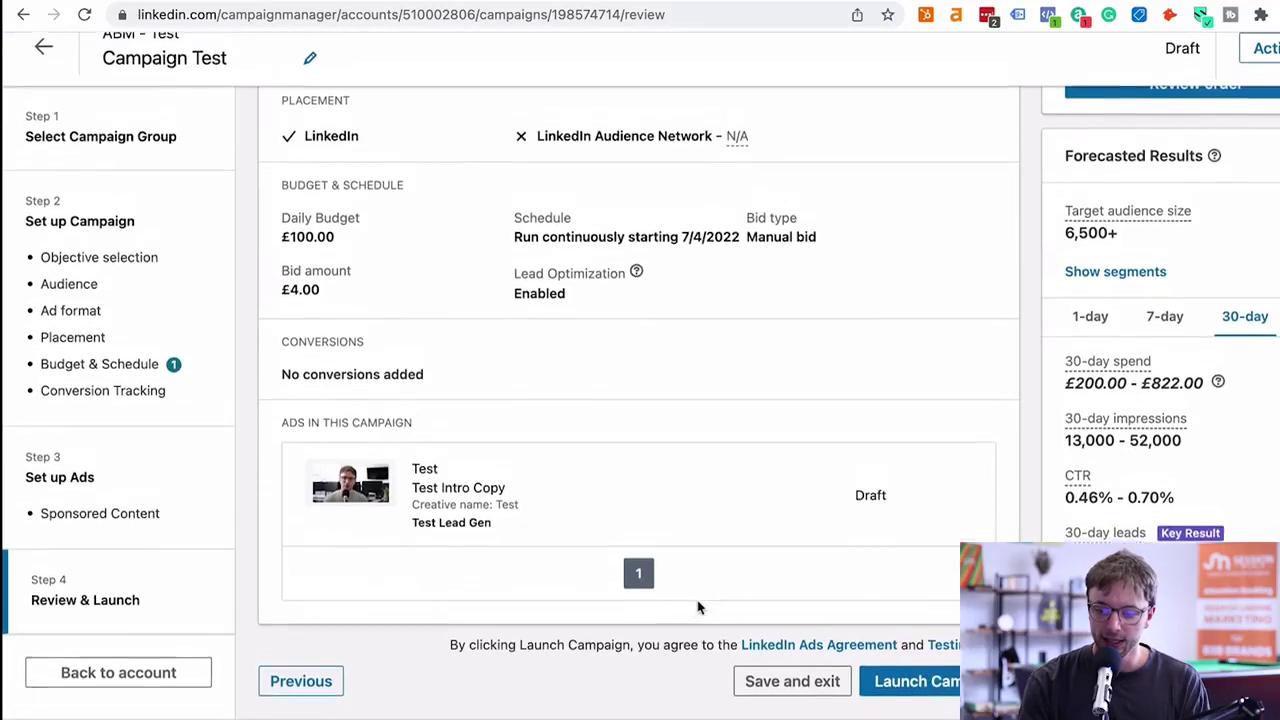
scroll(698, 607, up, 1)
click(950, 708)
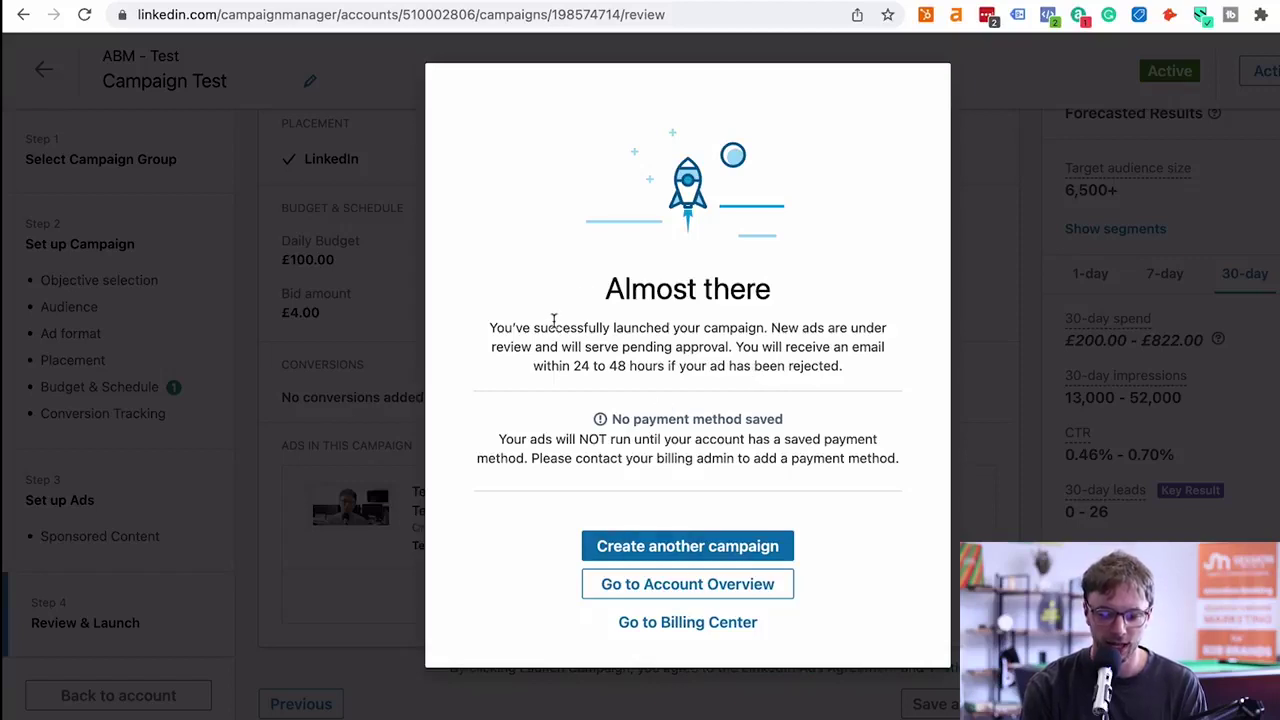
Step: Go to the Billing Center to view the payment method section, and check the ad account's menu options
click(702, 625)
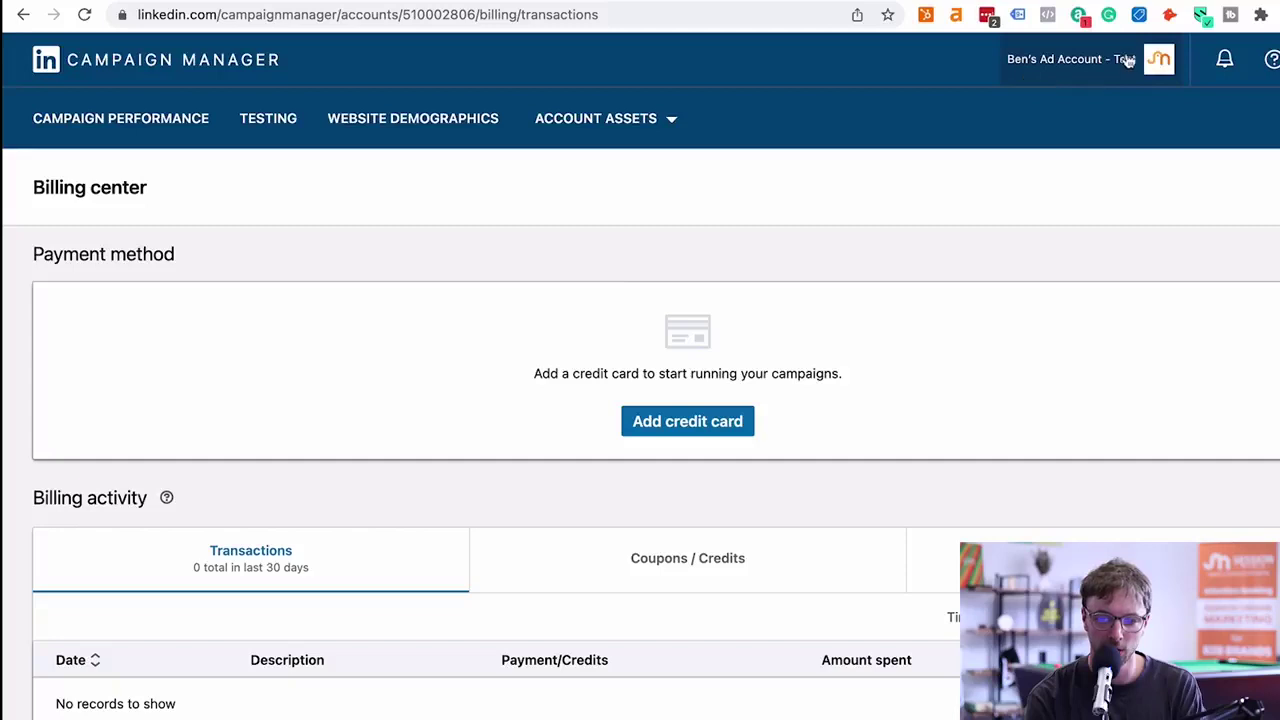
click(1128, 60)
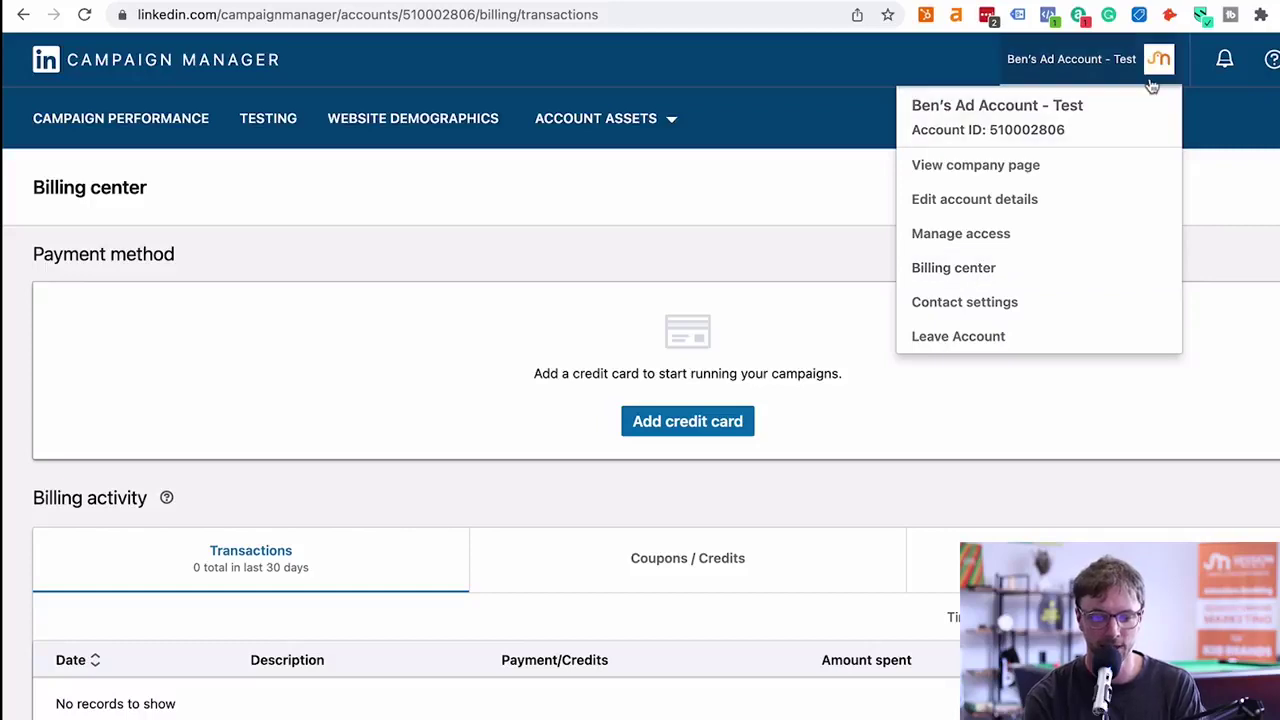
click(611, 220)
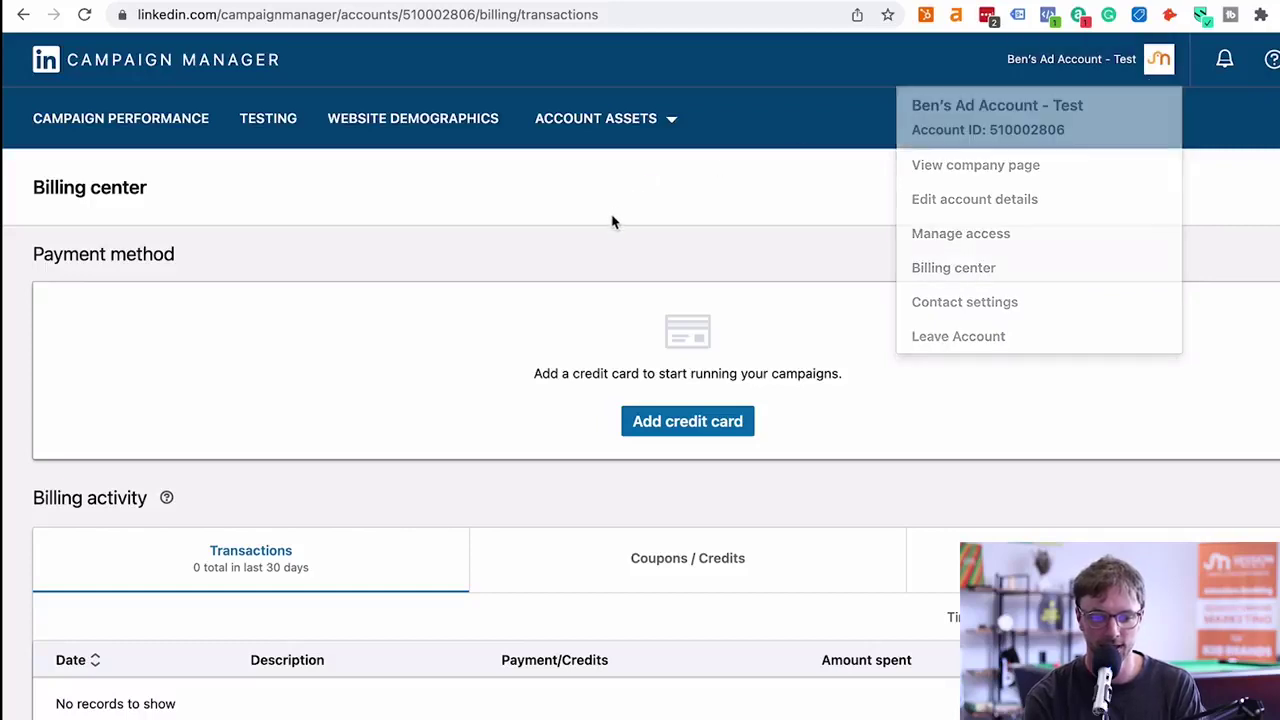
Step: Find the ad in Campaign Test under the ABM - Test group, check its available actions, and open its LinkedIn post preview
click(128, 130)
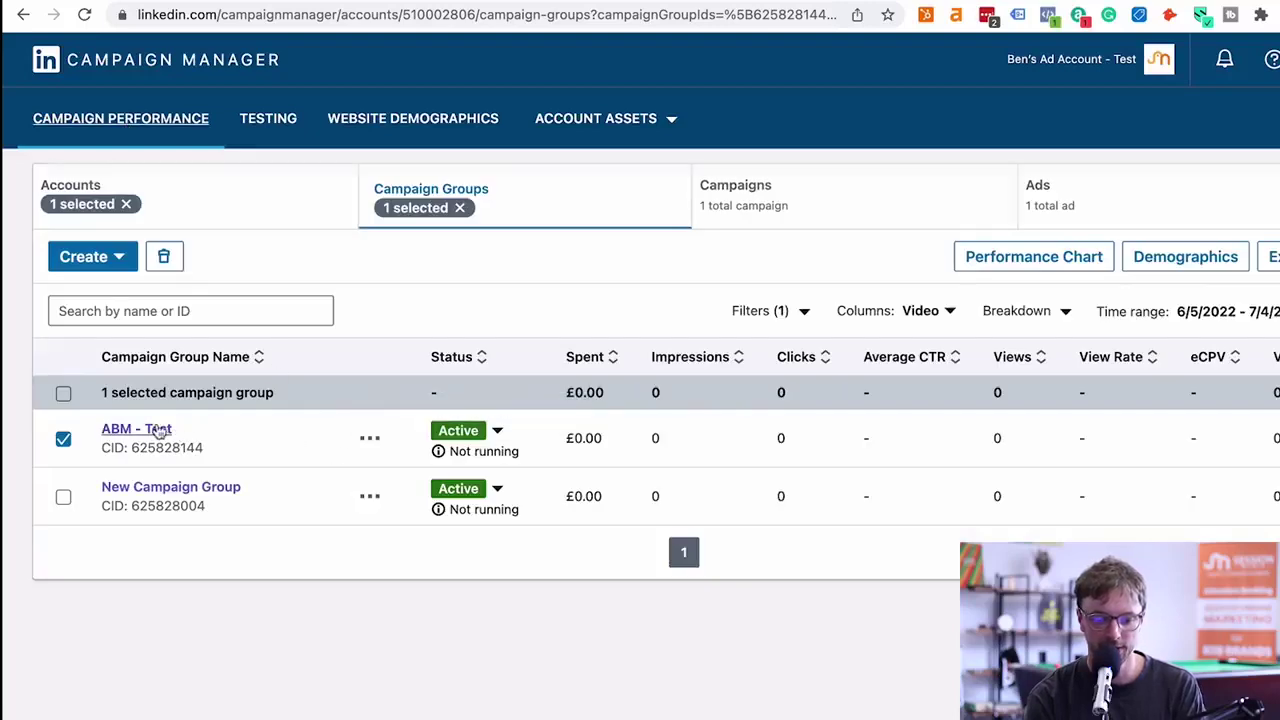
click(166, 432)
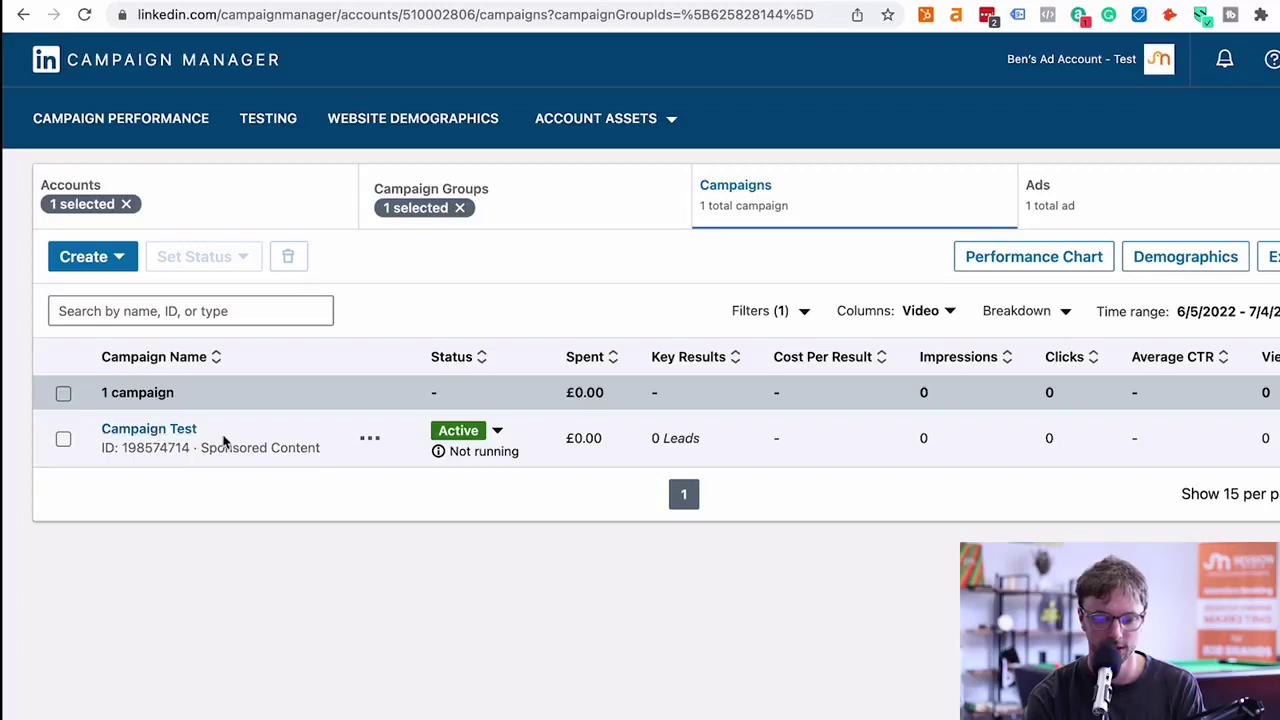
click(171, 434)
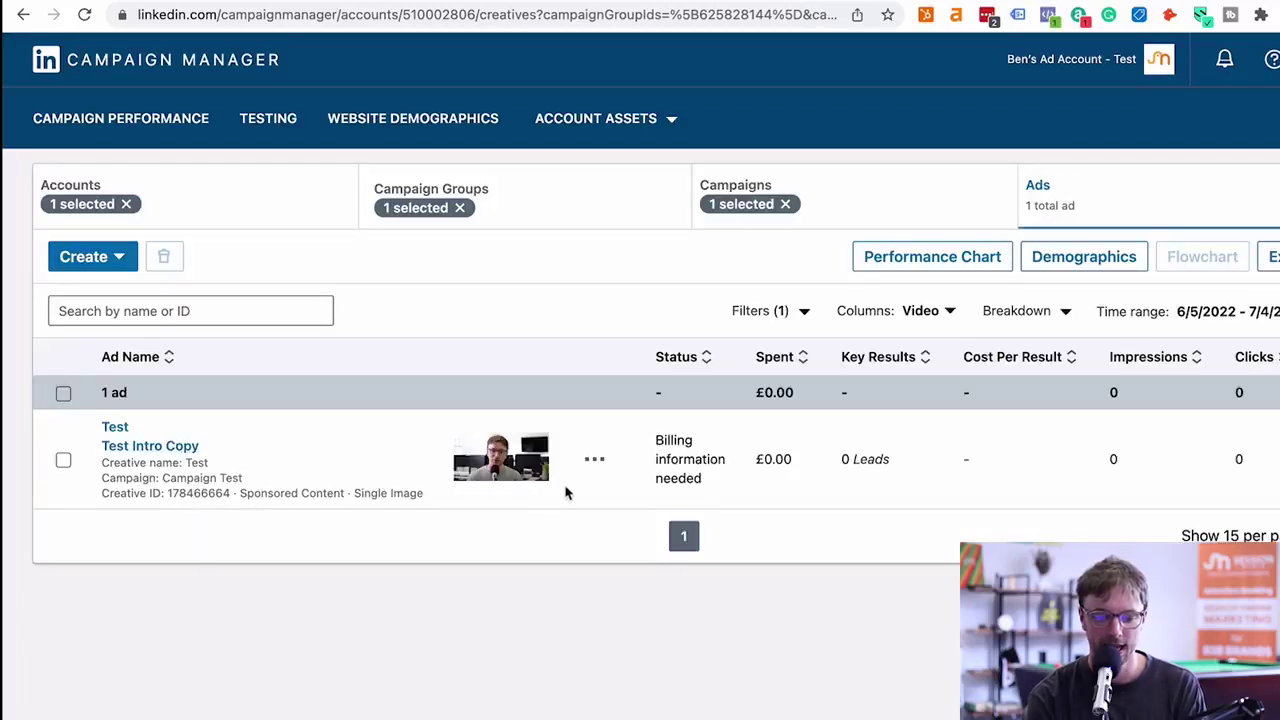
click(593, 461)
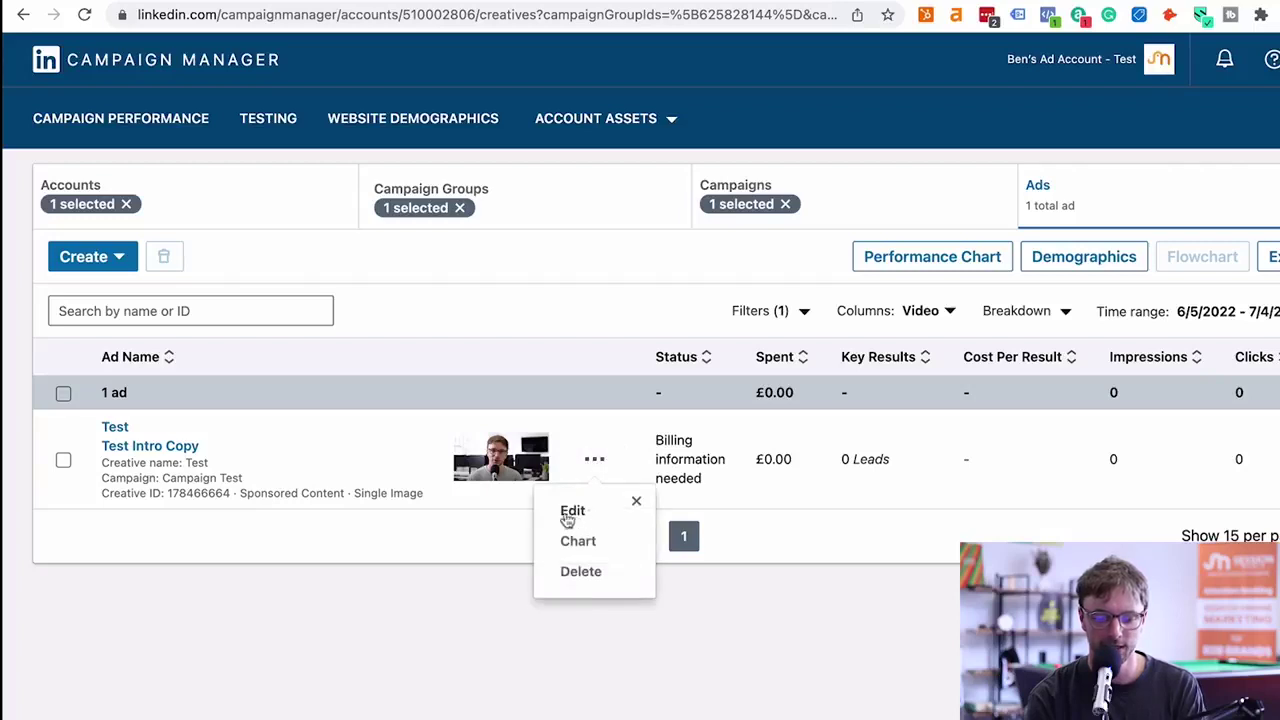
click(148, 448)
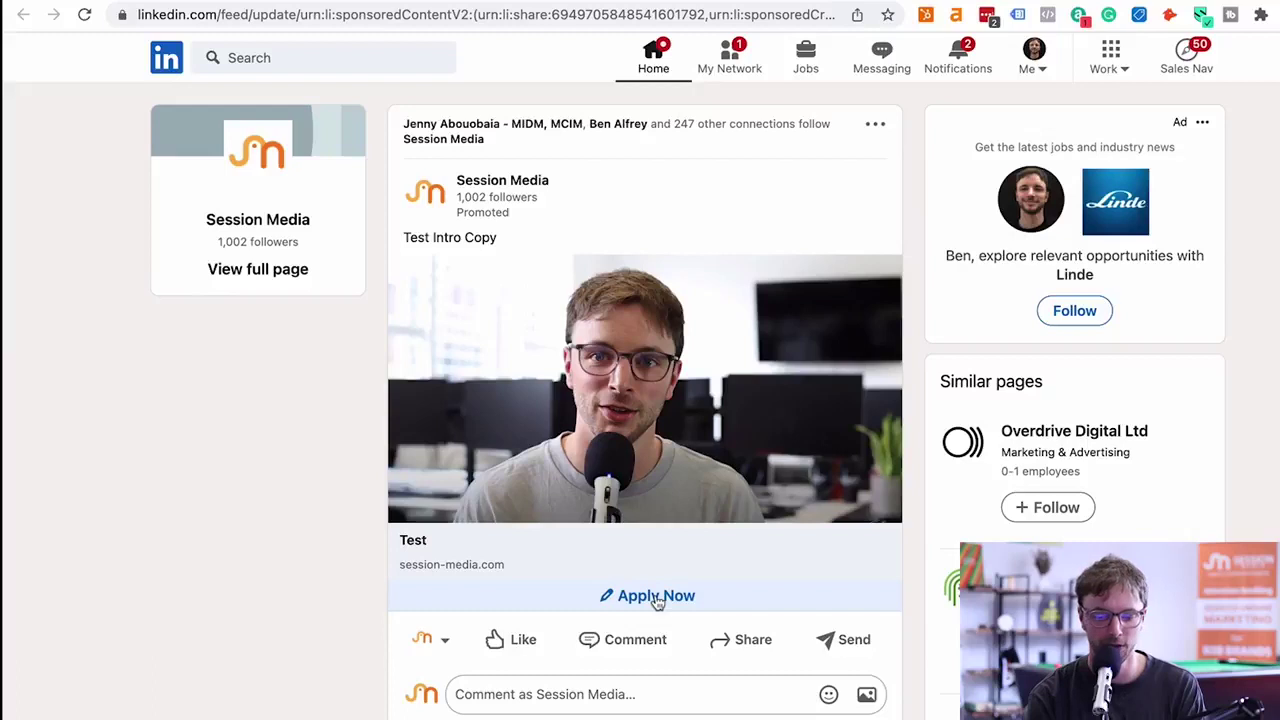
Step: Check the intro copy in the ad preview and copy the link to the post
mouse_move(500, 241)
mouse_down()
mouse_move(409, 238)
mouse_move(508, 243)
mouse_up()
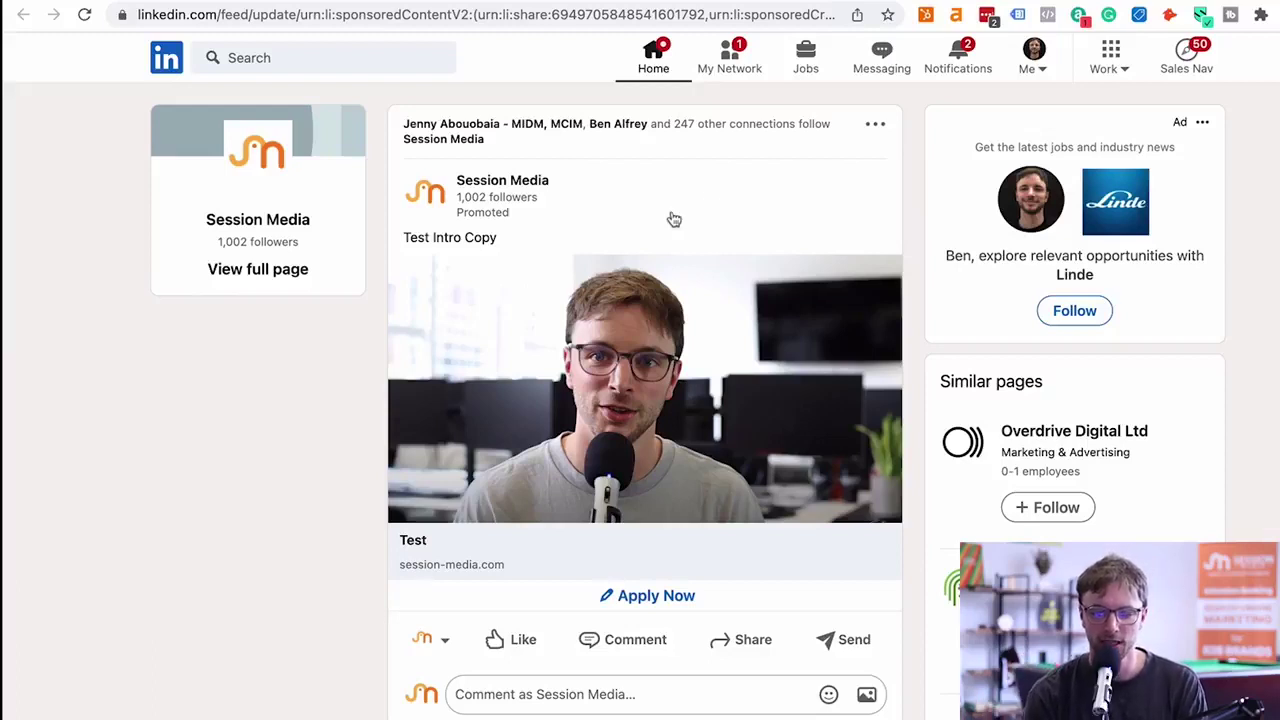
click(875, 123)
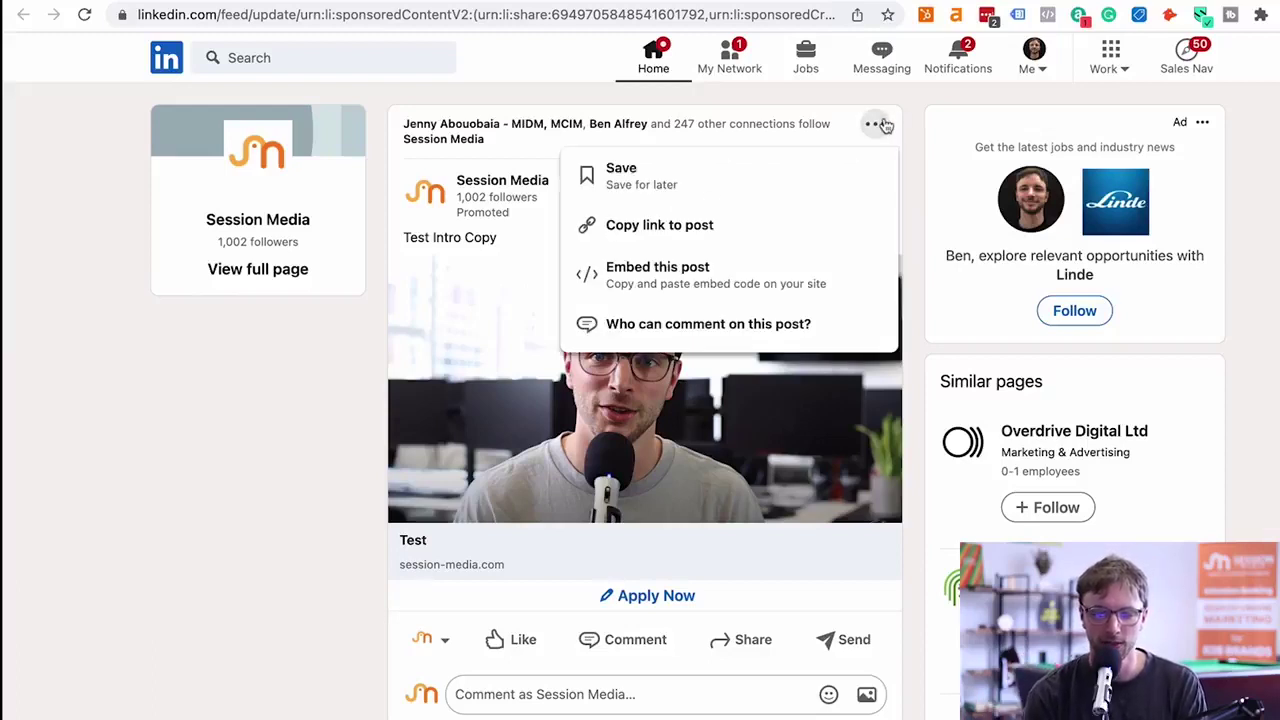
click(675, 227)
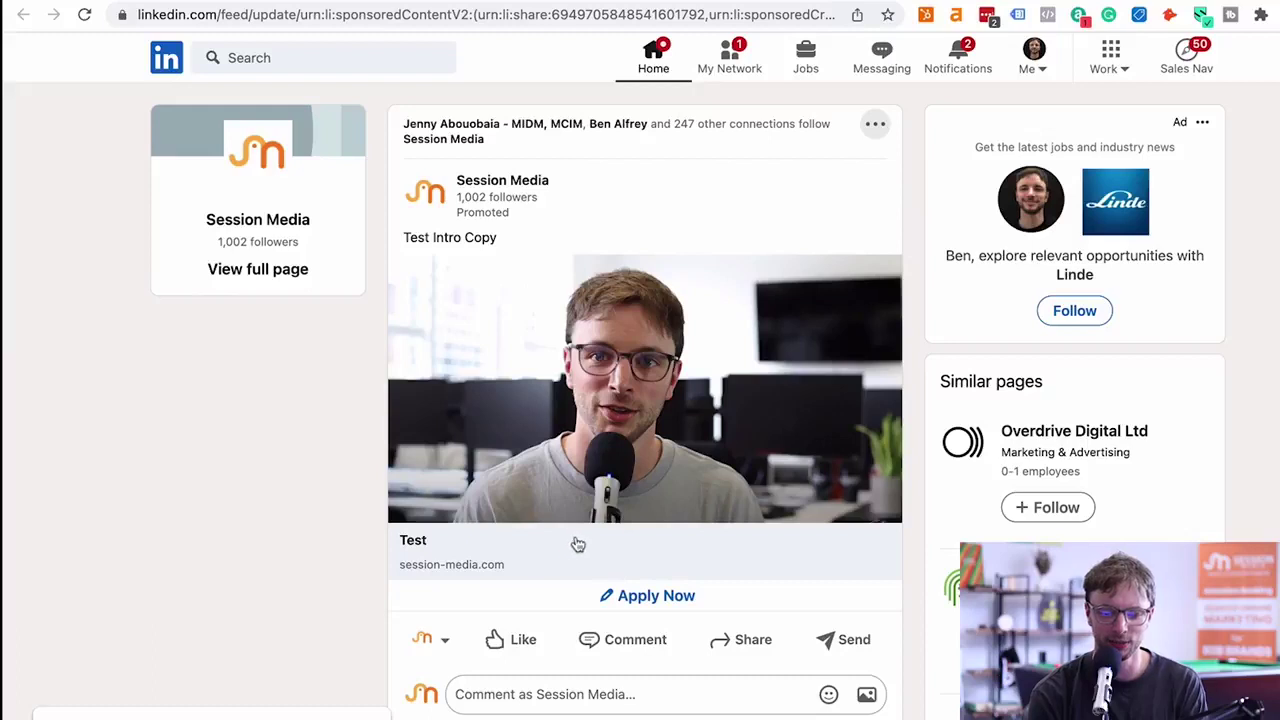
Step: Open the ad's Apply Now form, answer "Are you looking for - Test" with "more leads", and close the form without submitting
click(653, 598)
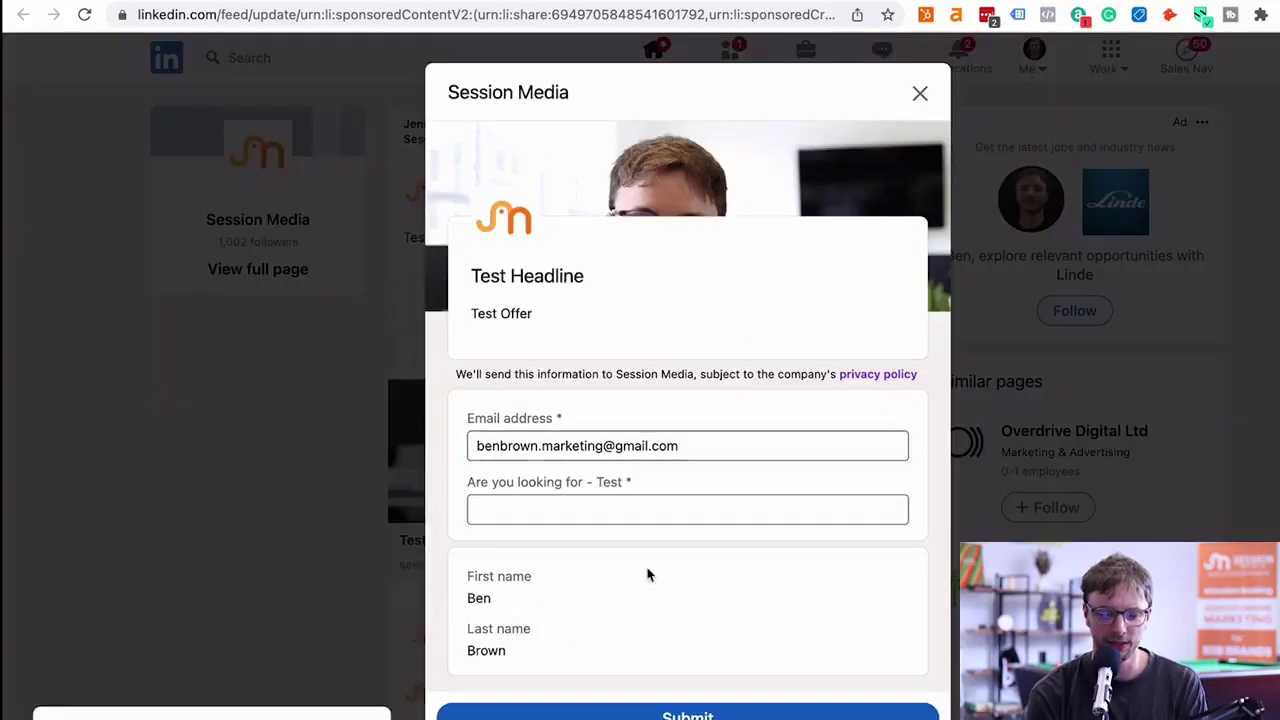
drag(449, 397, 643, 420)
click(648, 420)
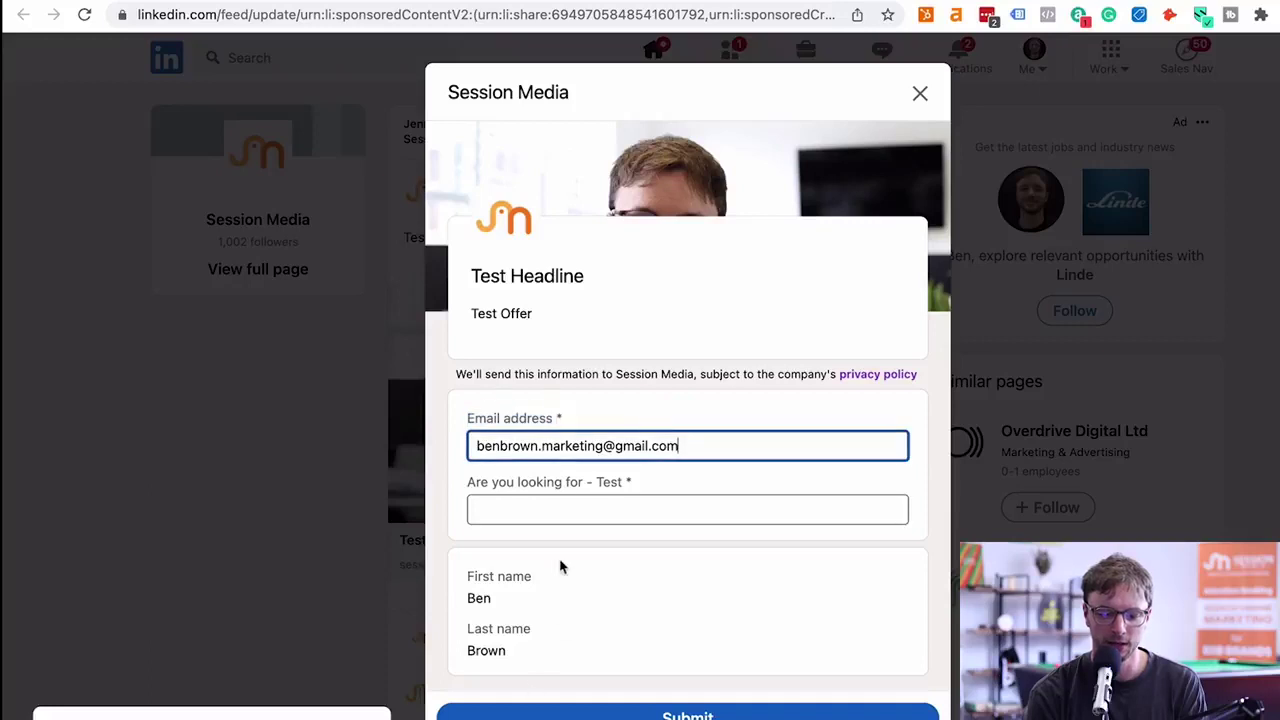
click(565, 513)
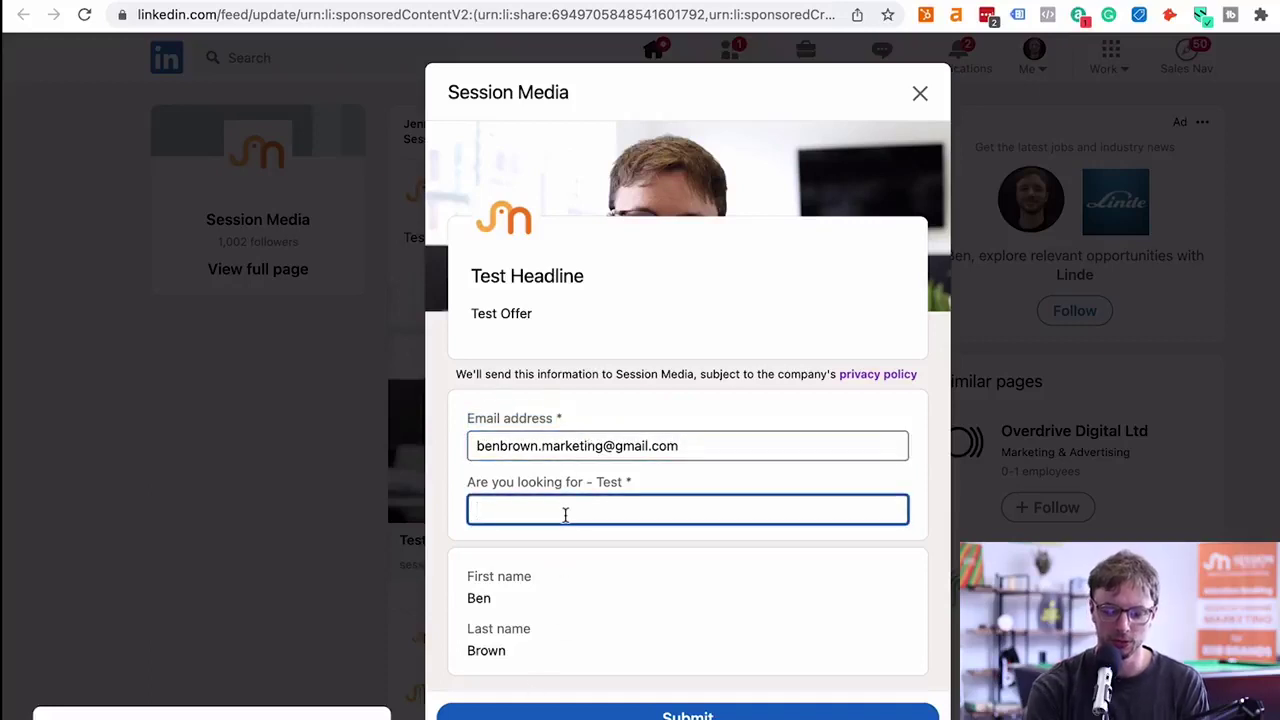
text(more )
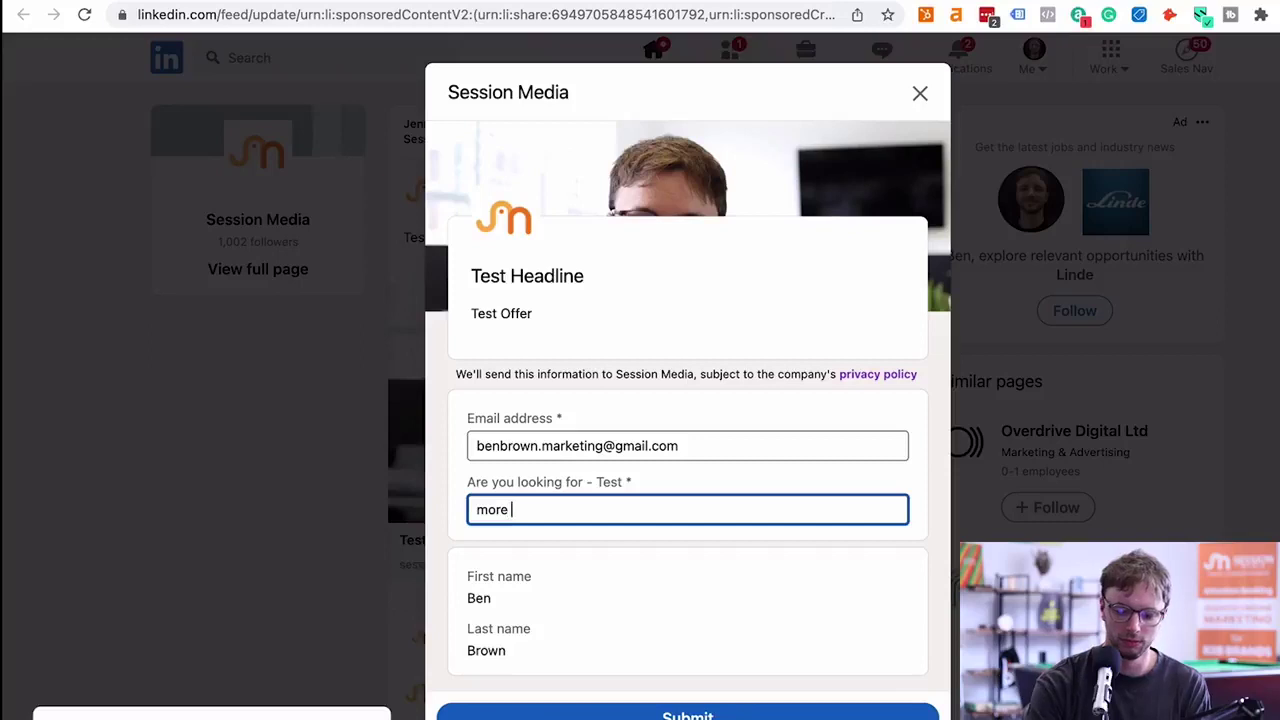
text(leads)
click(833, 260)
click(919, 93)
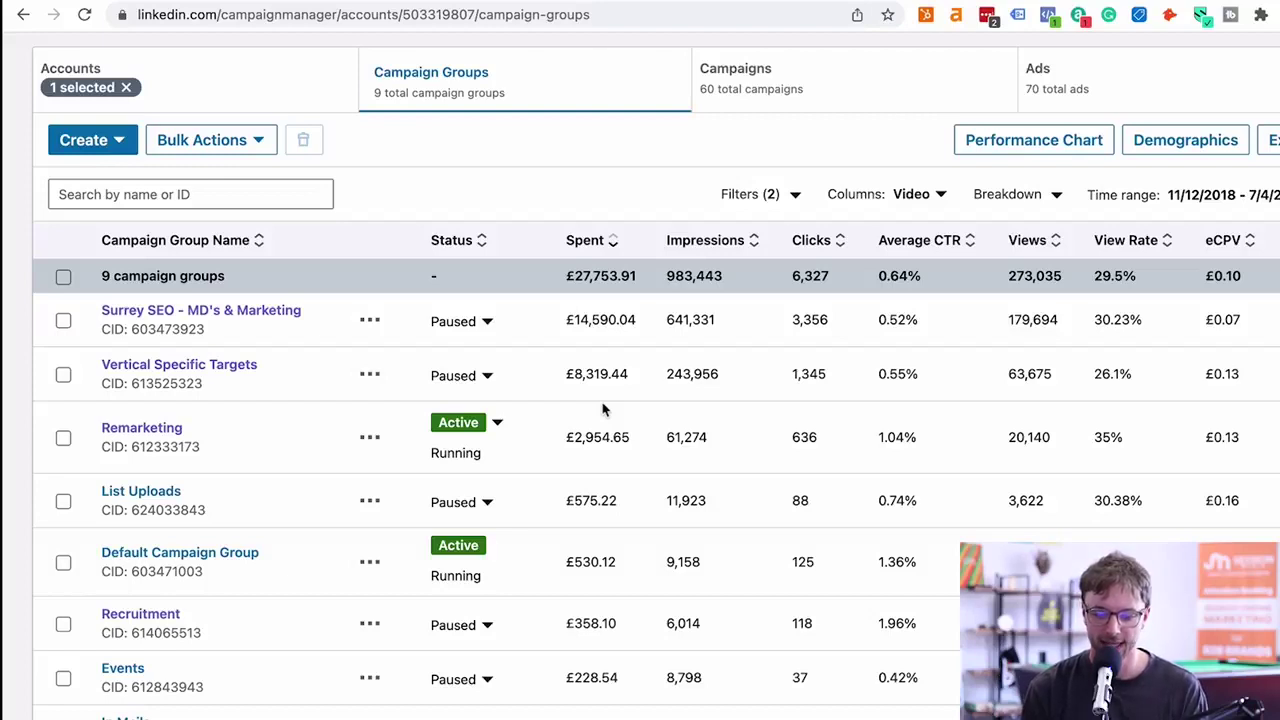
Step: Open the Surrey SEO - MD's & Marketing campaign group, review its campaigns, and open the ads of 3 Case Study Campaign (SEO) v2
click(277, 312)
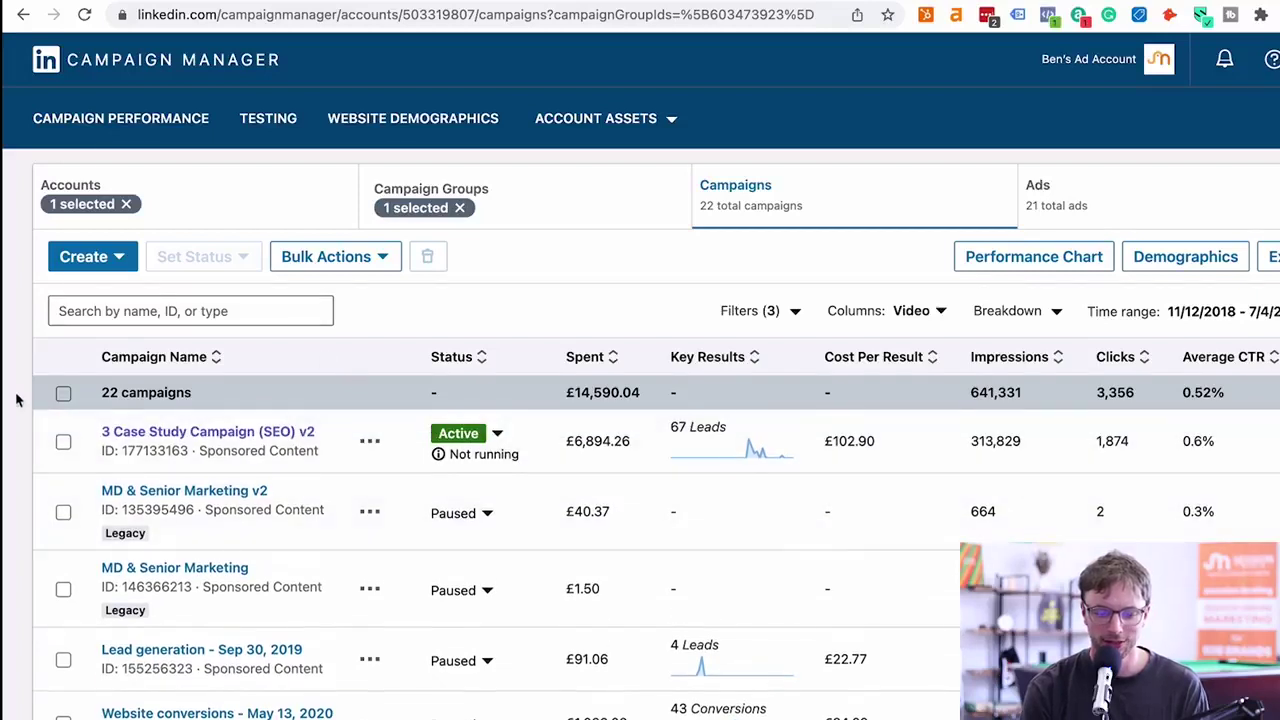
scroll(16, 400, down, 2)
scroll(16, 400, down, 2)
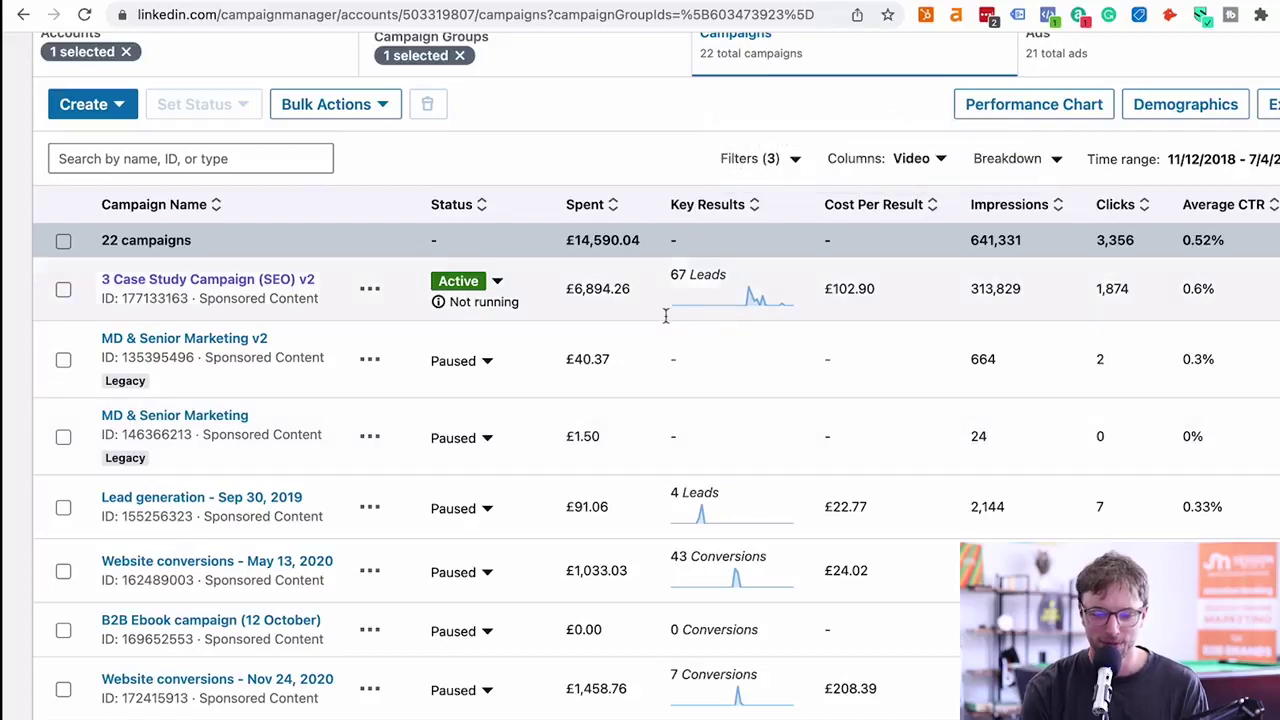
scroll(352, 624, down, 1)
scroll(349, 620, up, 1)
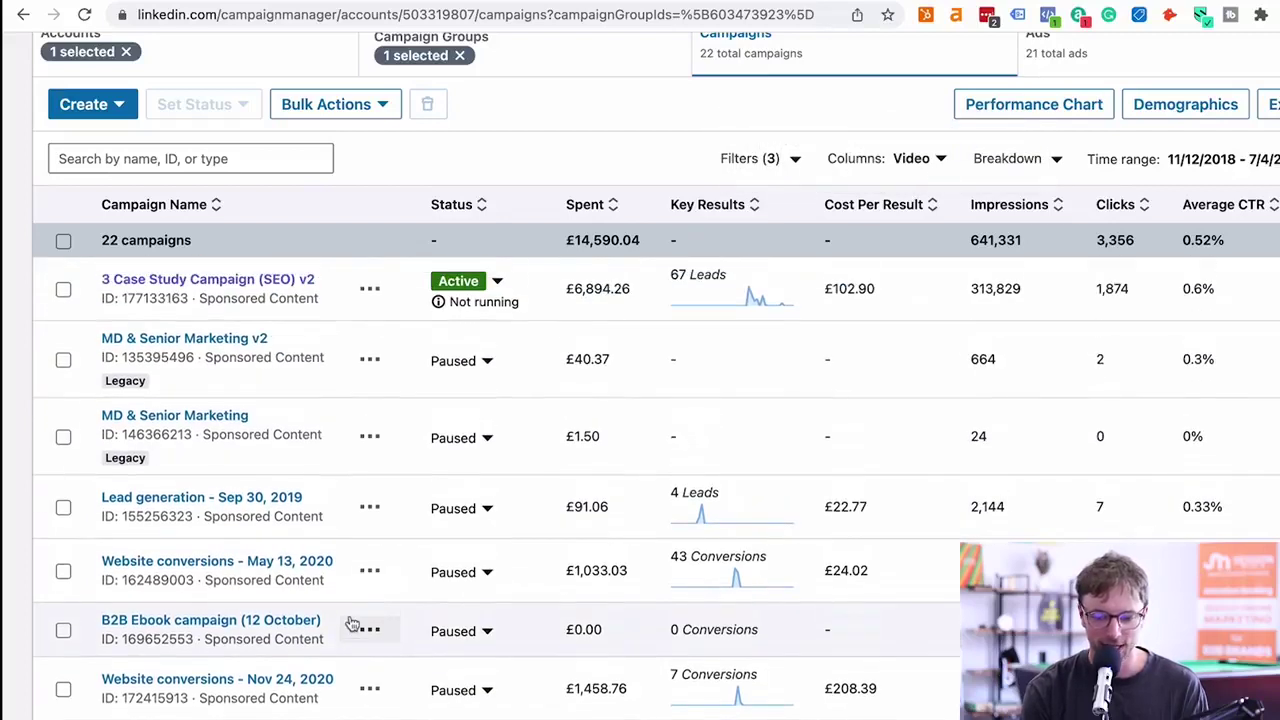
click(254, 284)
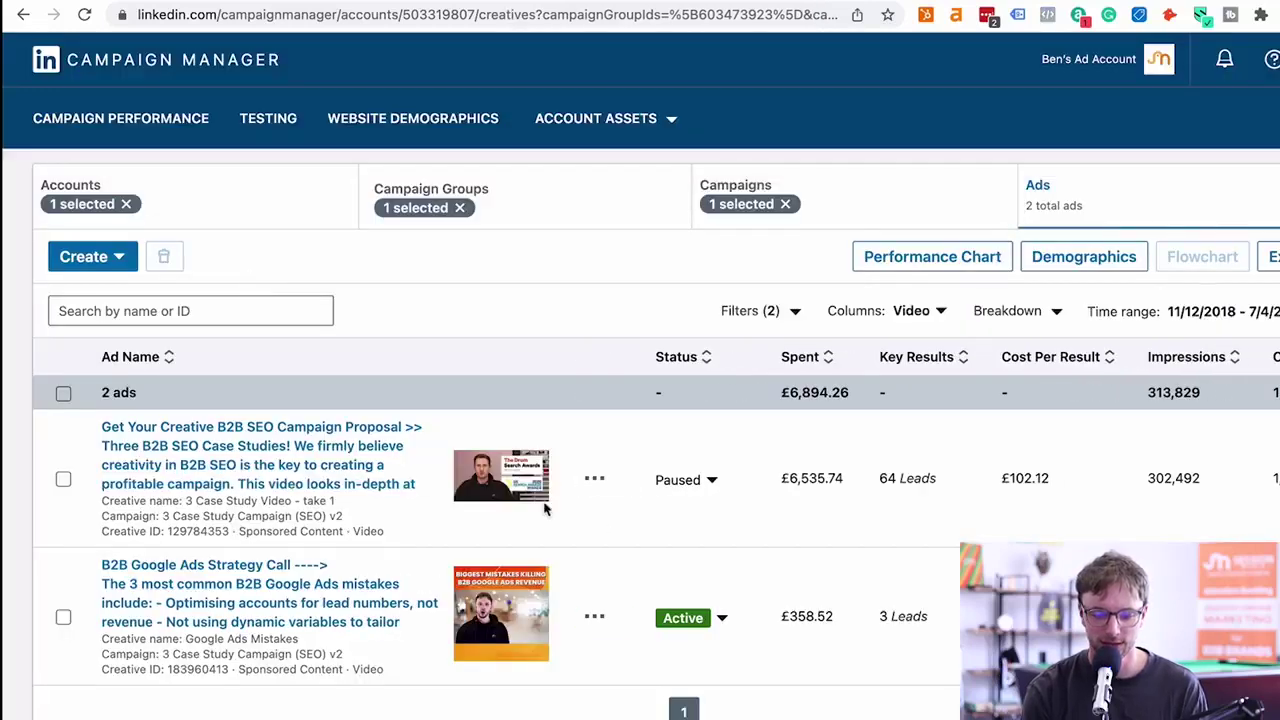
Step: Compare the two ads' spend, key results and cost per result in the Video column set
scroll(686, 480, right, 2)
scroll(686, 480, left, 2)
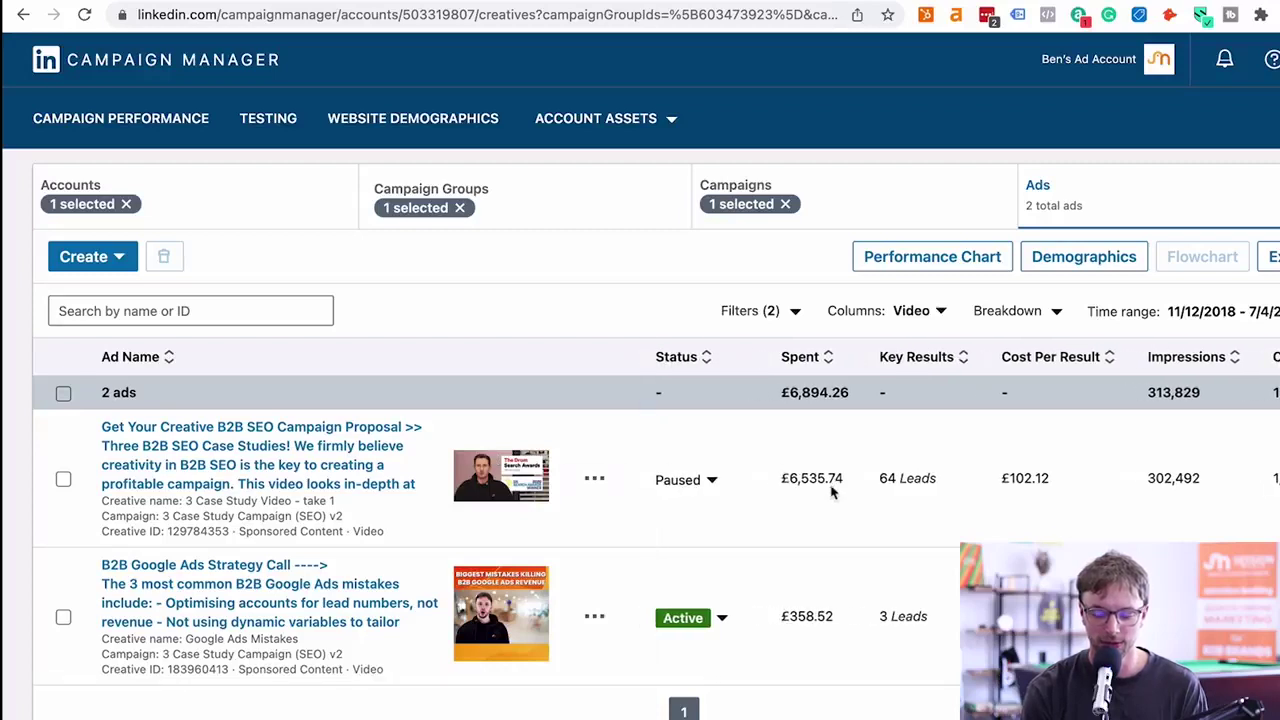
scroll(828, 490, right, 3)
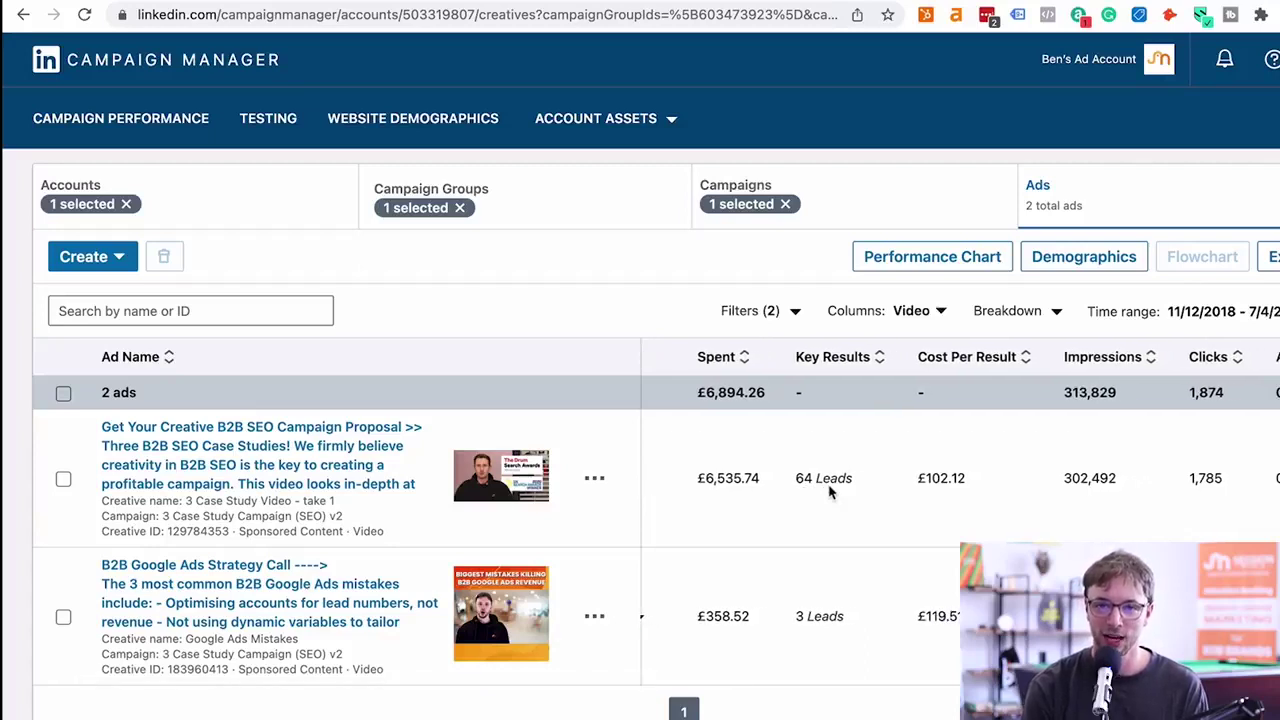
scroll(828, 490, right, 5)
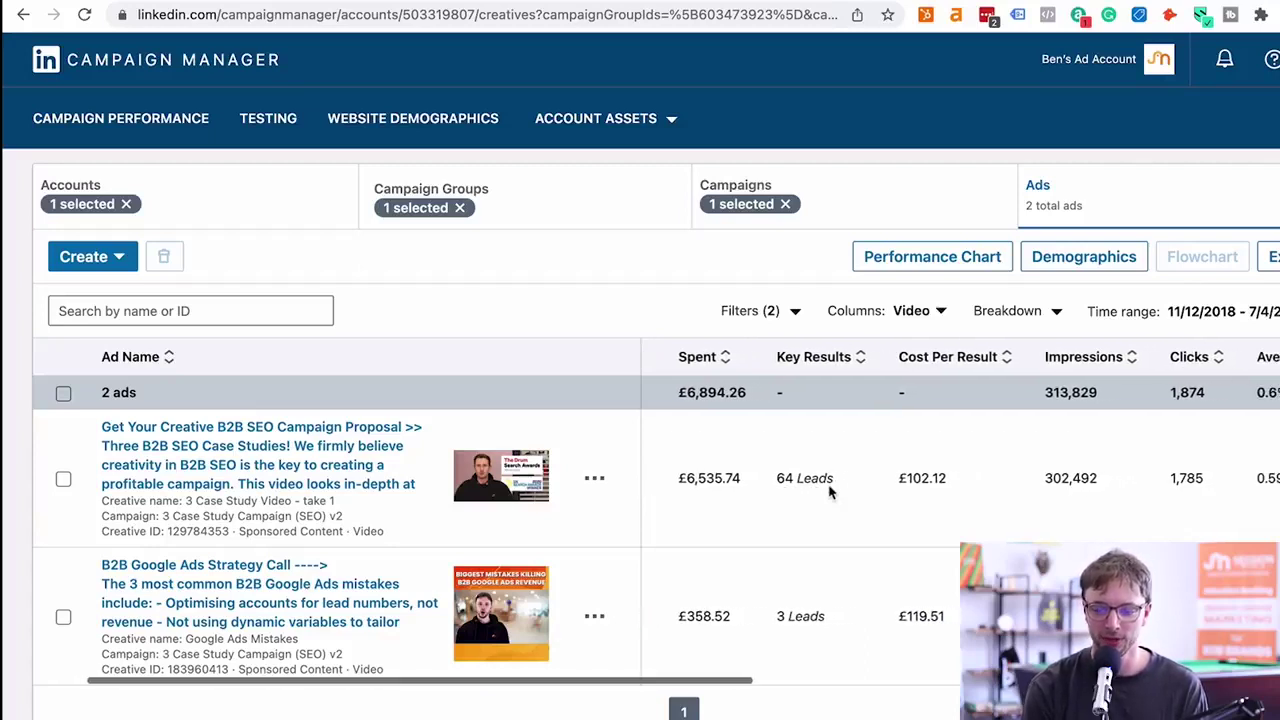
scroll(828, 490, left, 8)
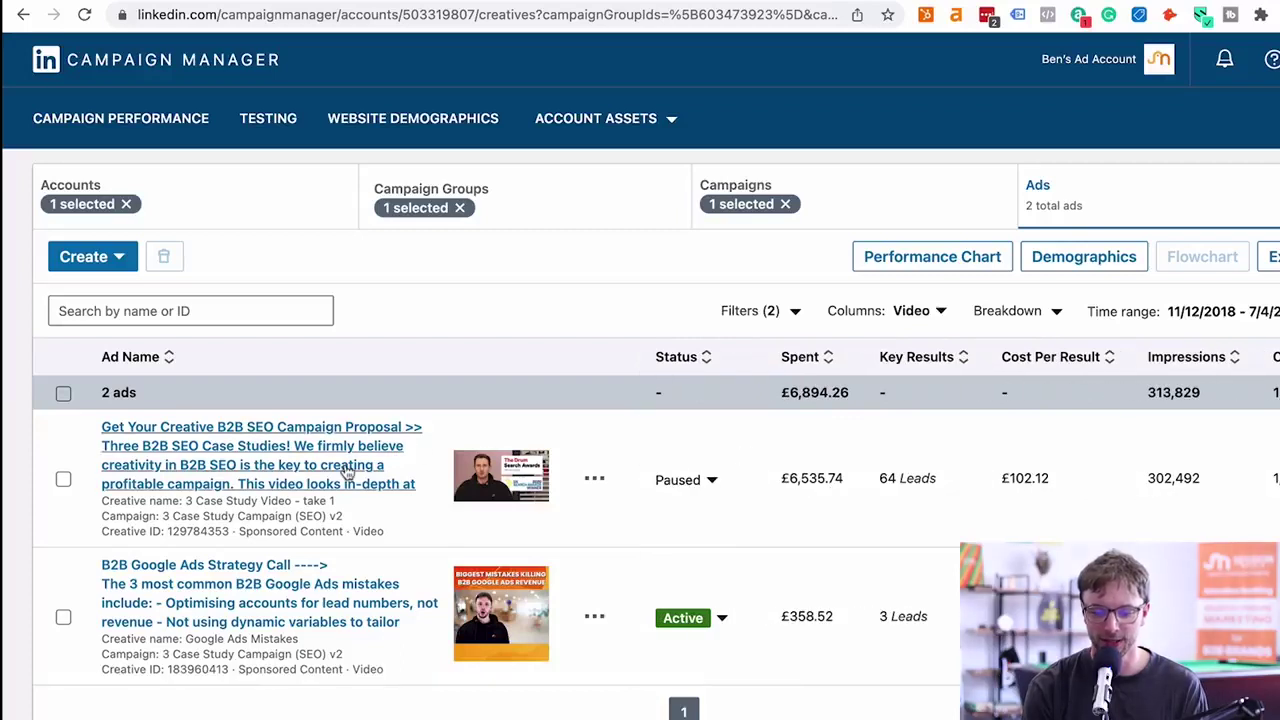
Step: Show the Performance column set and examine both ads' impressions, clicks, average CTR, CPM, CPC, conversions and cost per lead
click(940, 314)
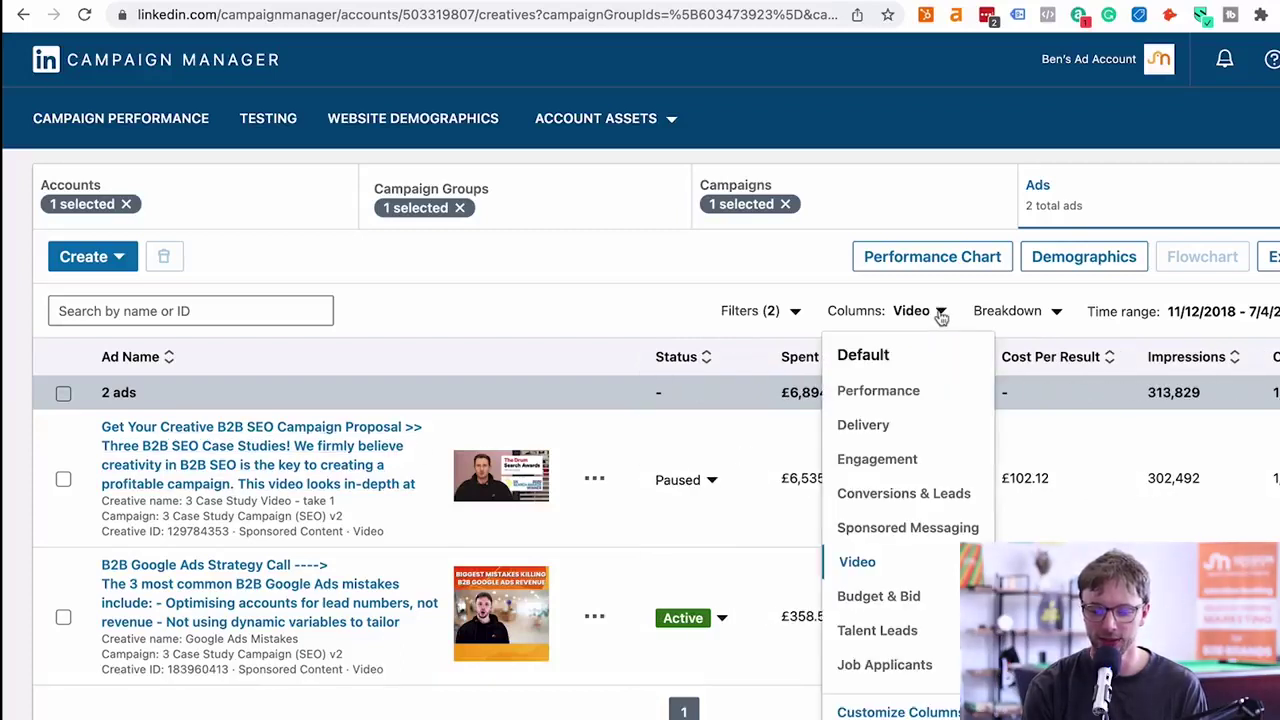
click(879, 392)
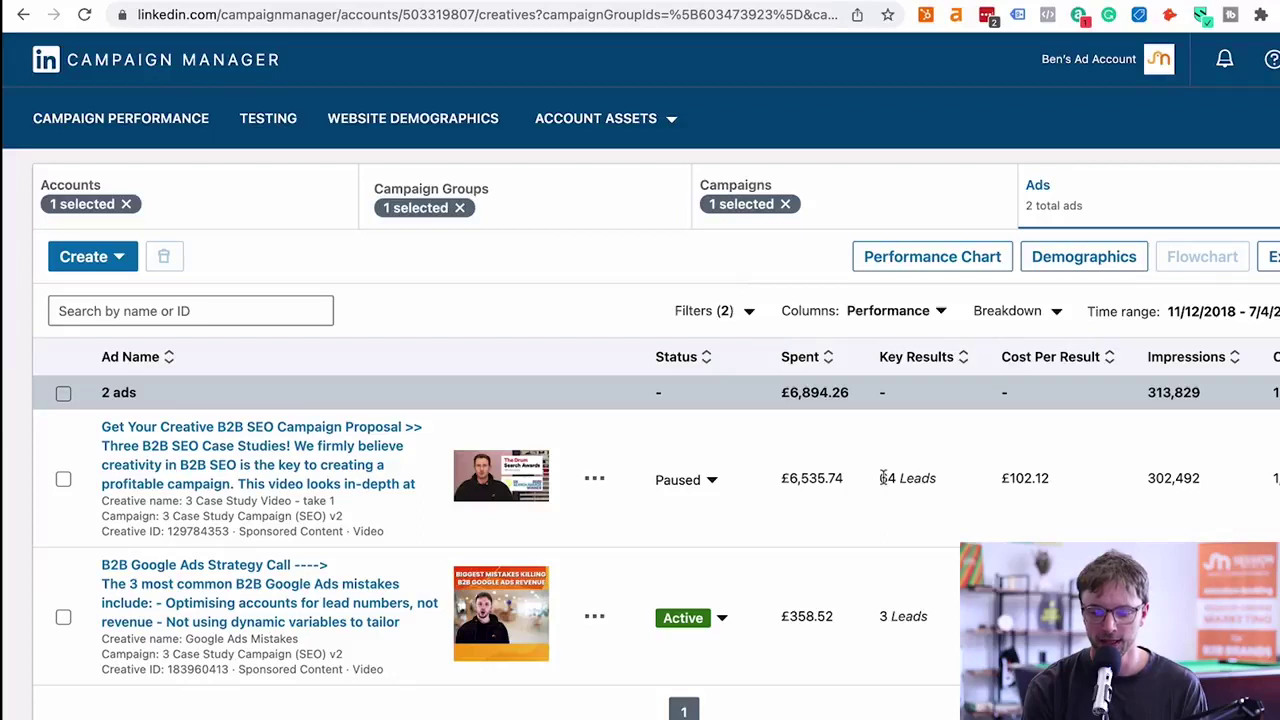
scroll(870, 480, right, 1)
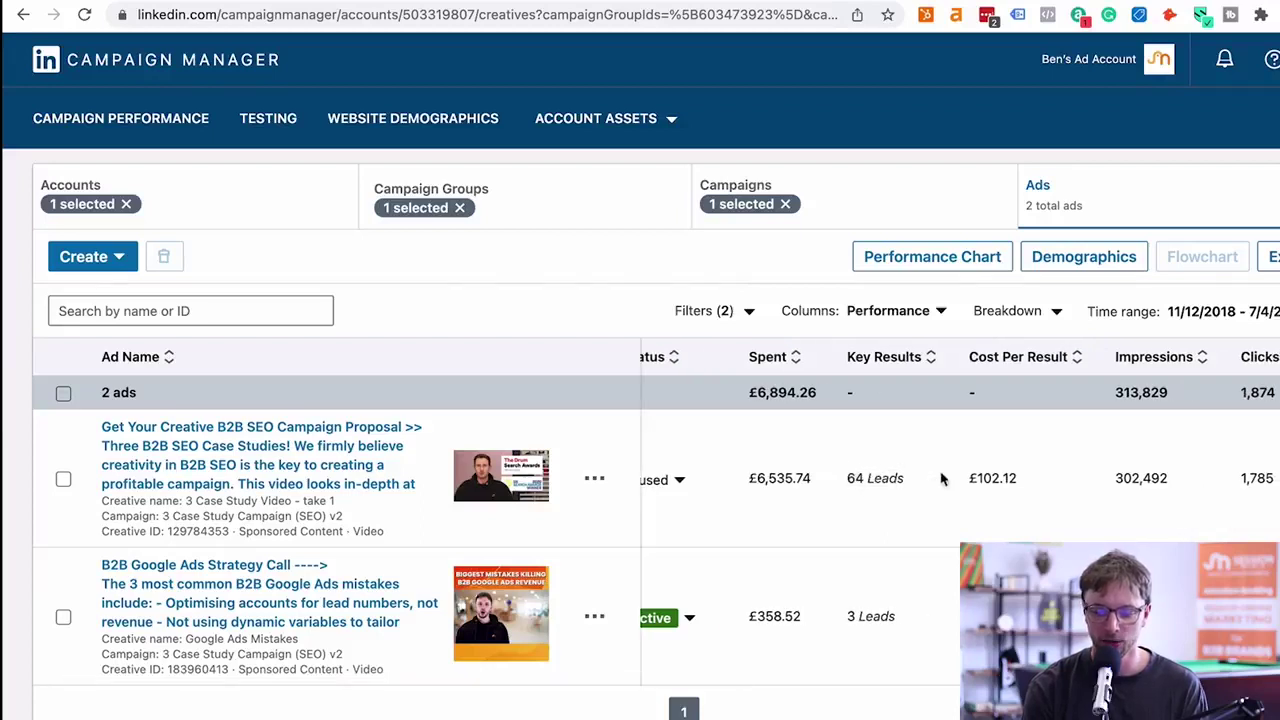
scroll(977, 478, right, 3)
scroll(977, 478, right, 5)
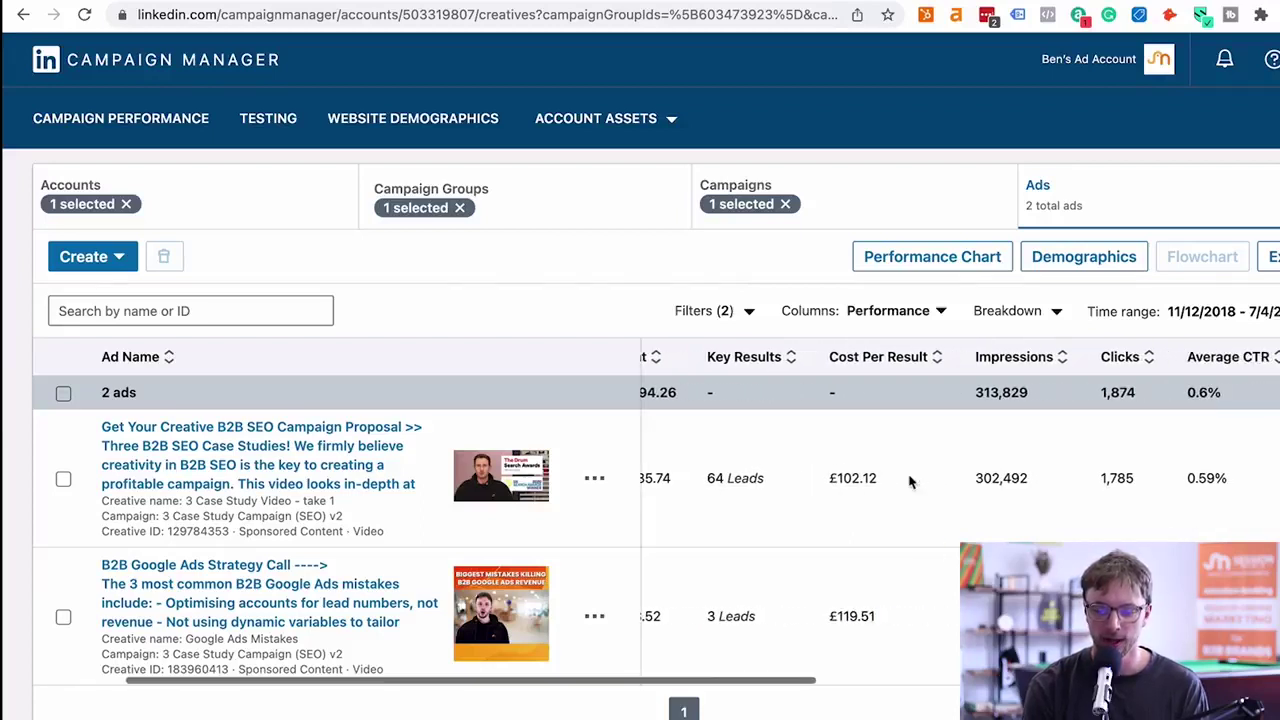
scroll(980, 478, right, 1)
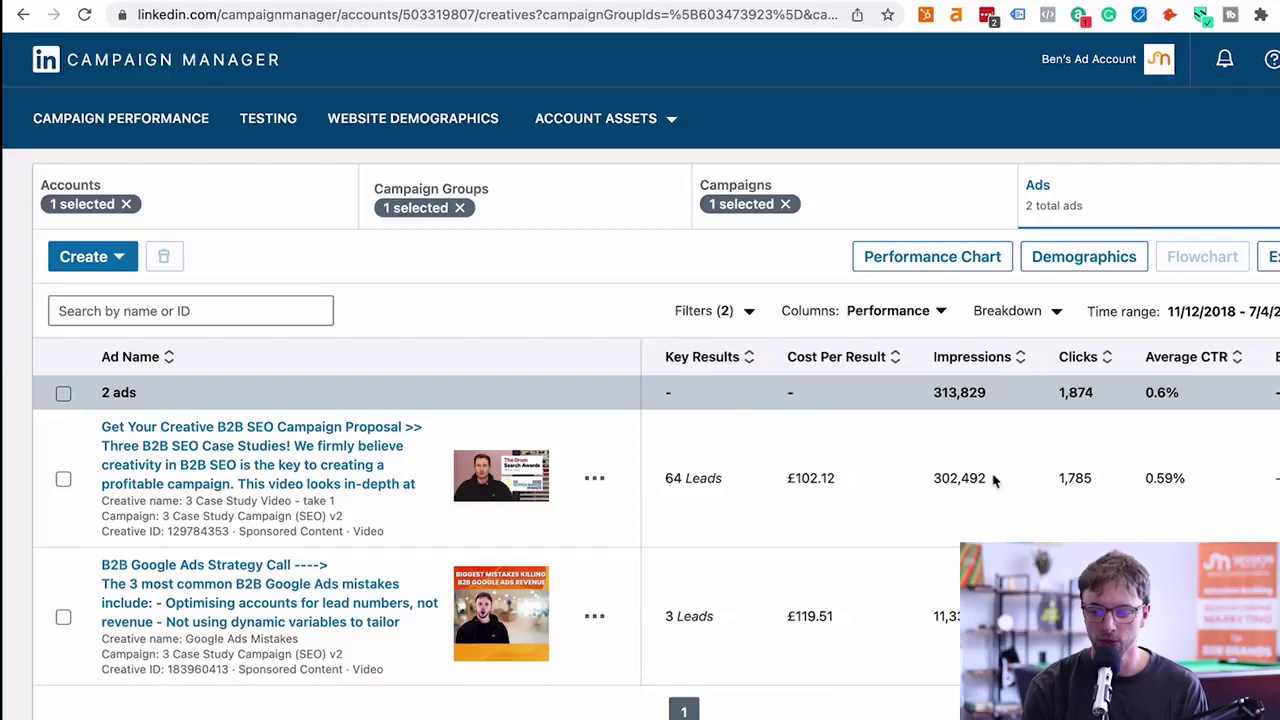
scroll(995, 479, right, 6)
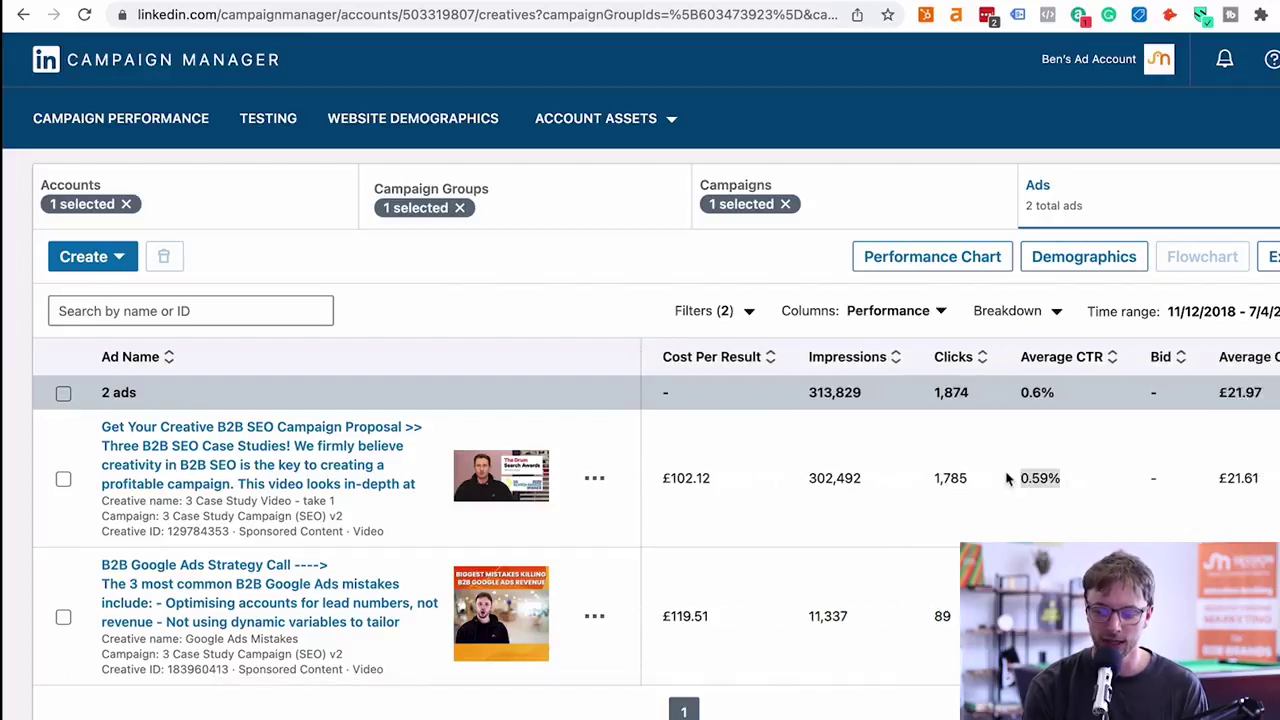
scroll(1059, 478, right, 7)
scroll(1059, 478, right, 5)
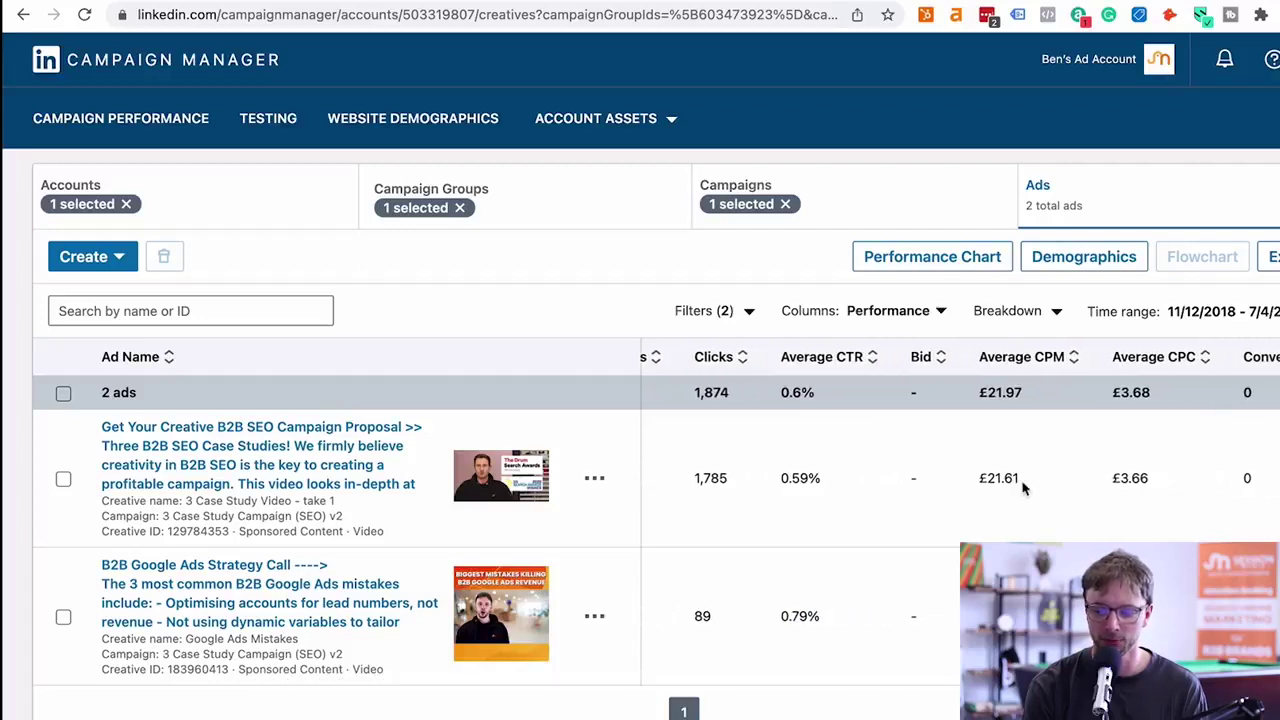
scroll(1120, 478, right, 12)
scroll(1114, 478, right, 17)
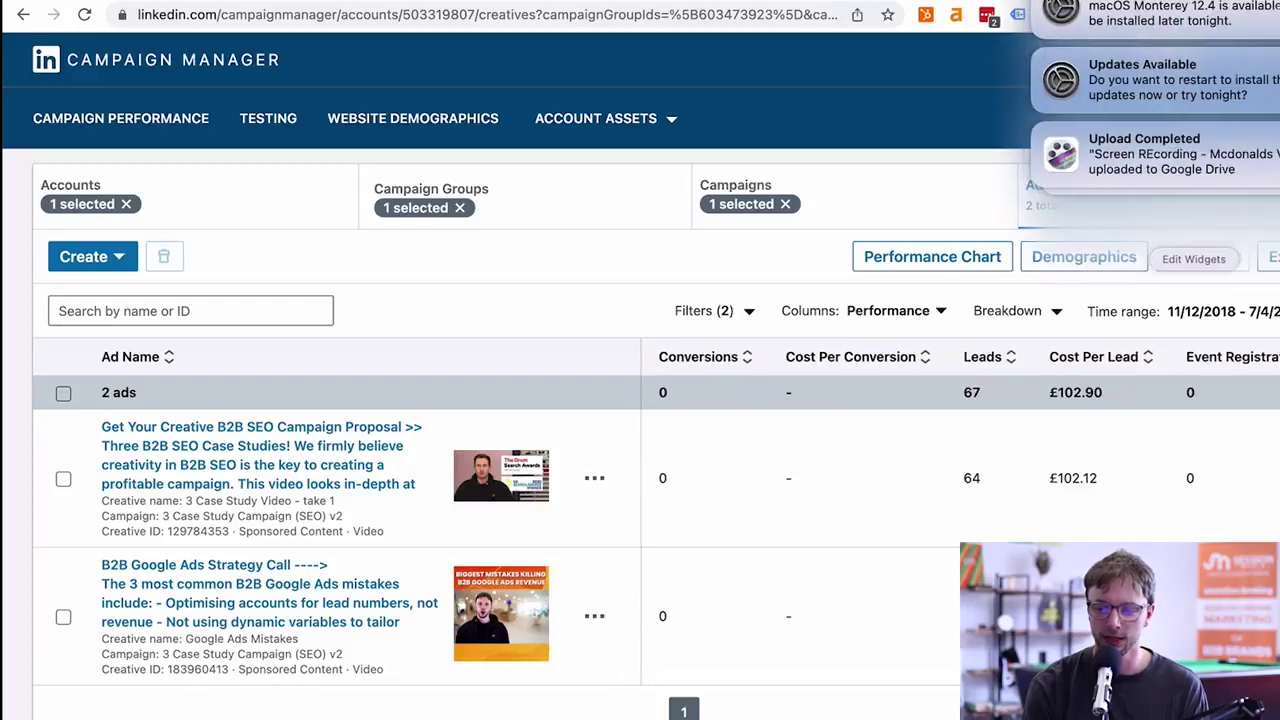
click(1142, 80)
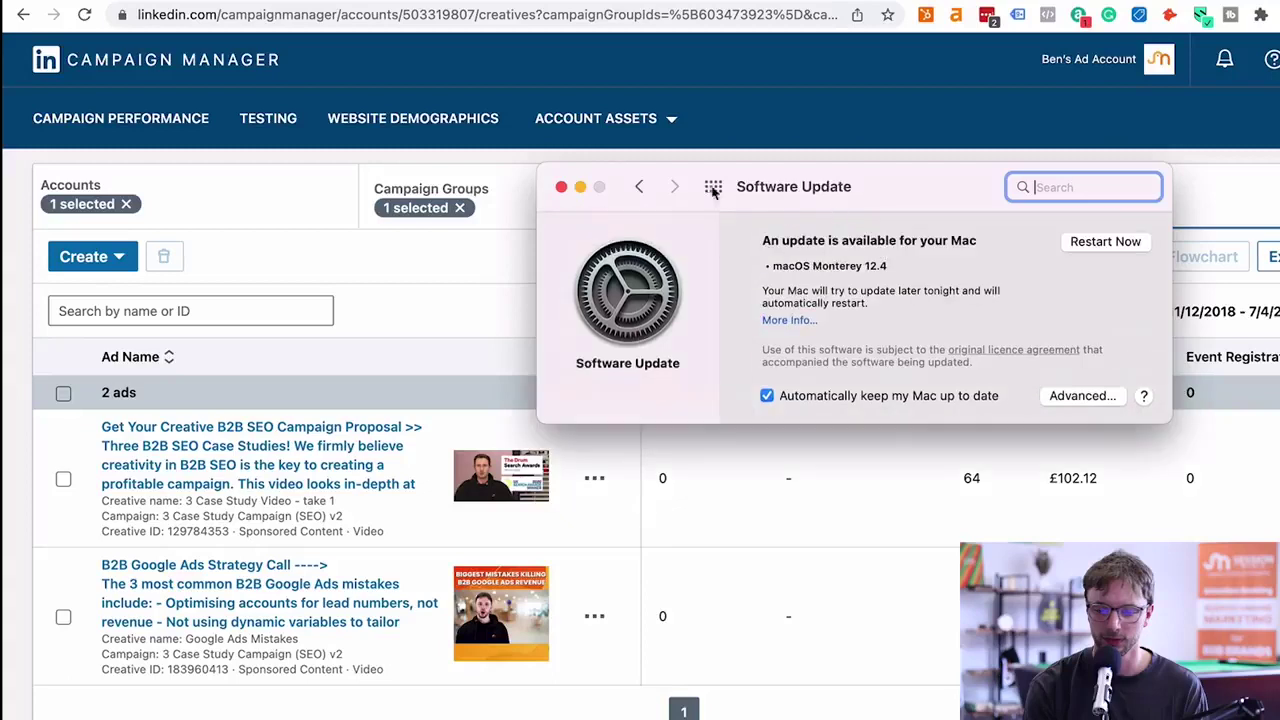
click(561, 187)
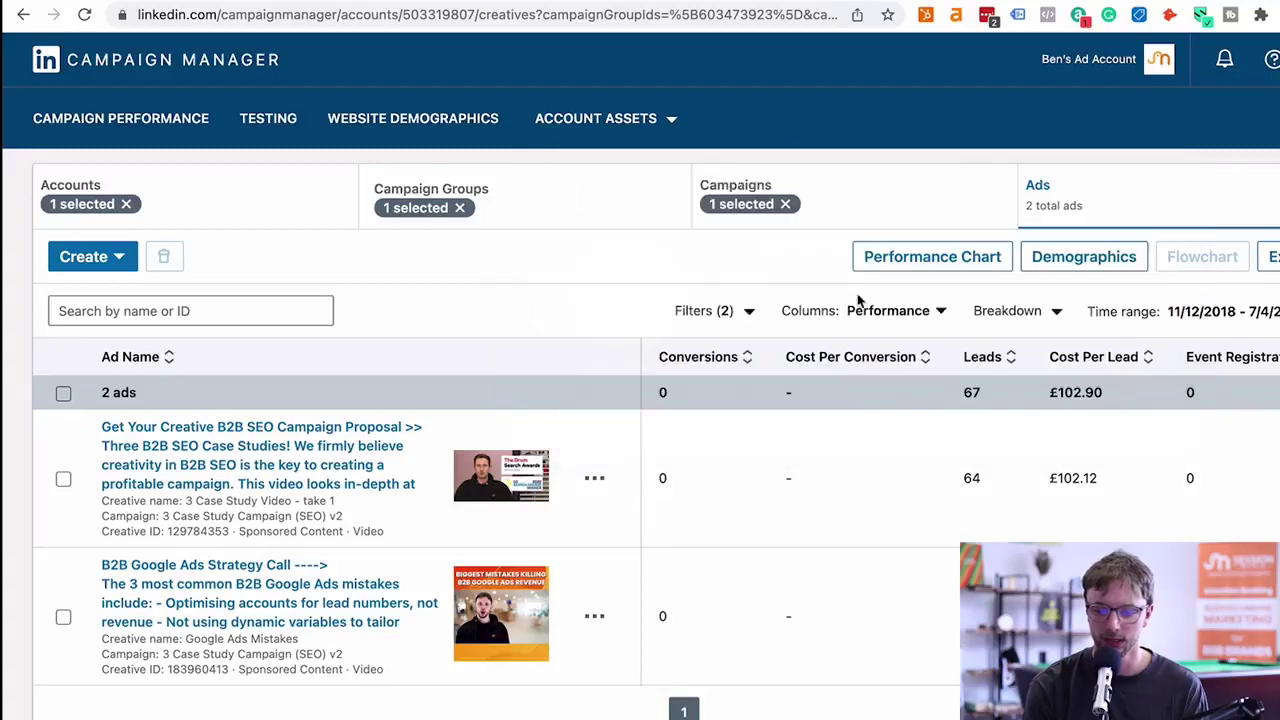
Step: Open the LinkedIn post of the Three B2B SEO Case Studies ad, pause its video, and skip ahead to 4:23
click(921, 318)
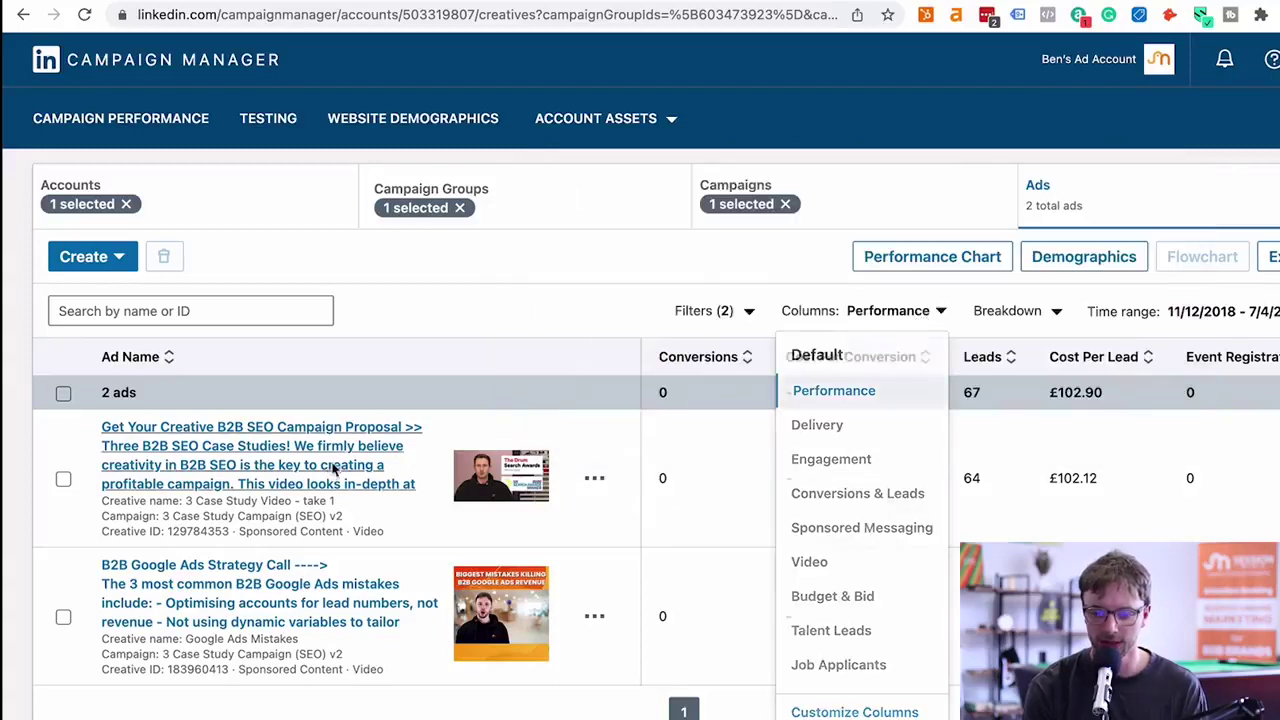
click(333, 468)
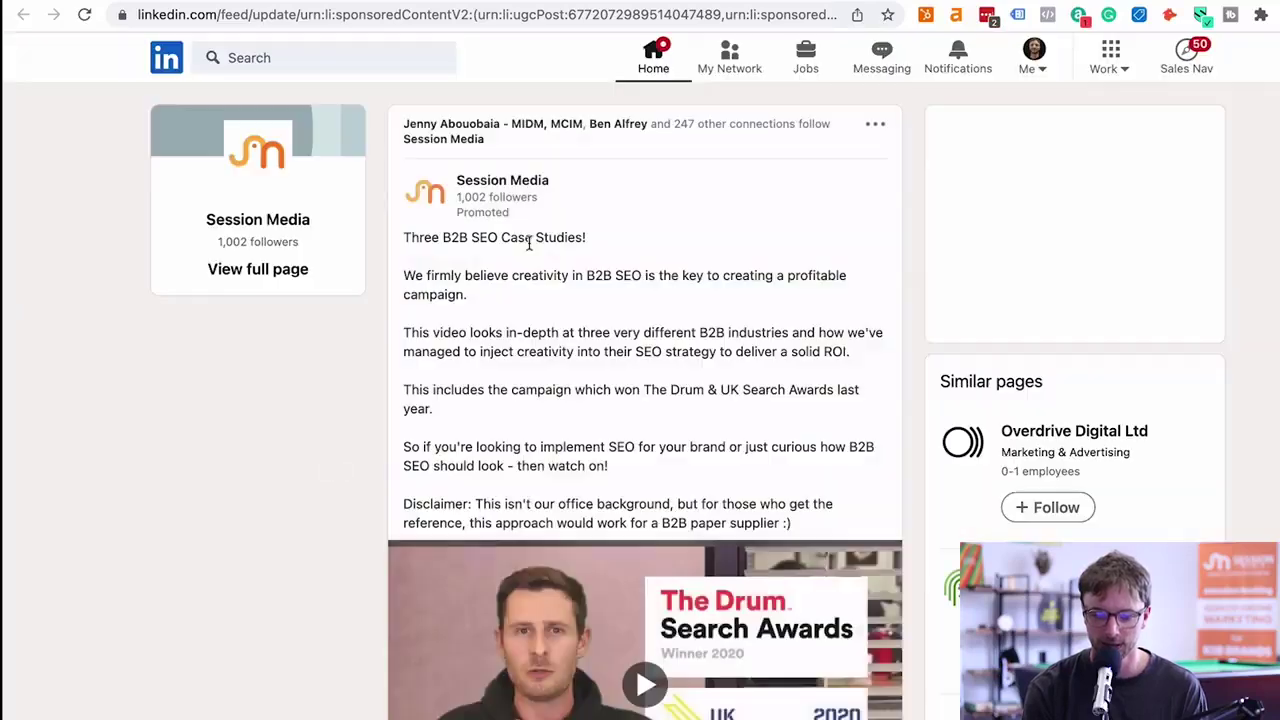
scroll(515, 330, down, 5)
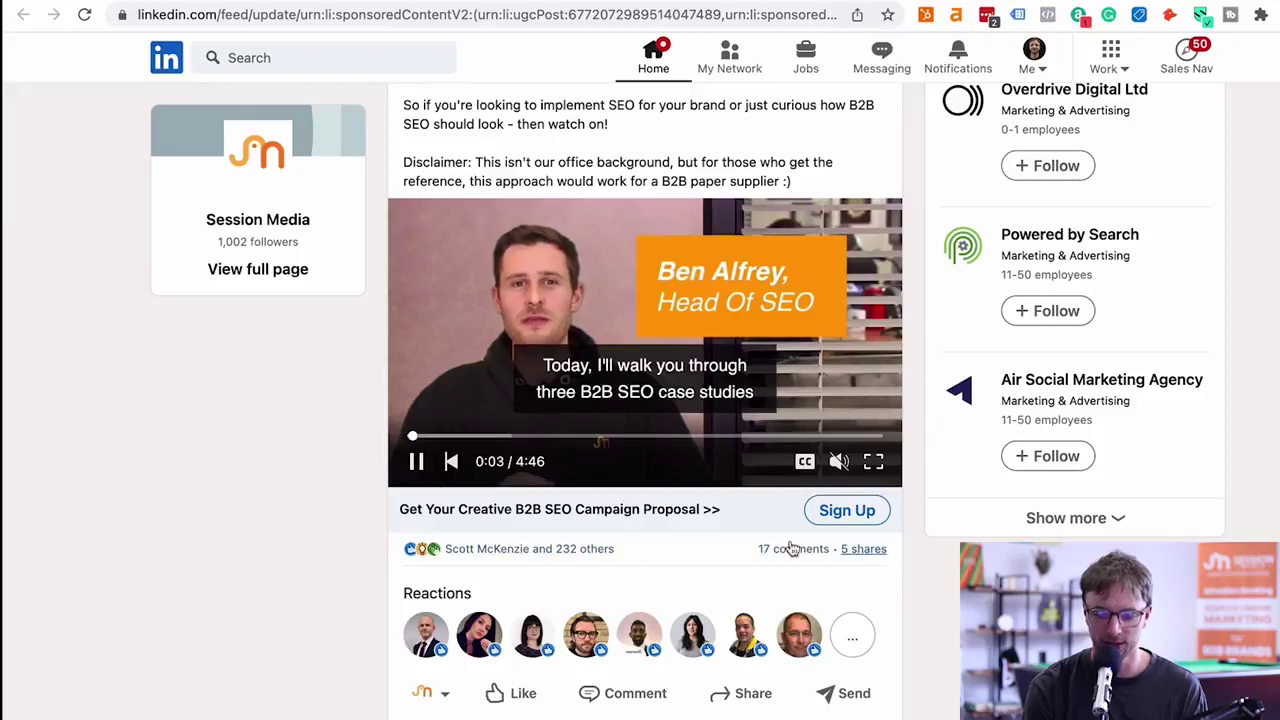
click(417, 463)
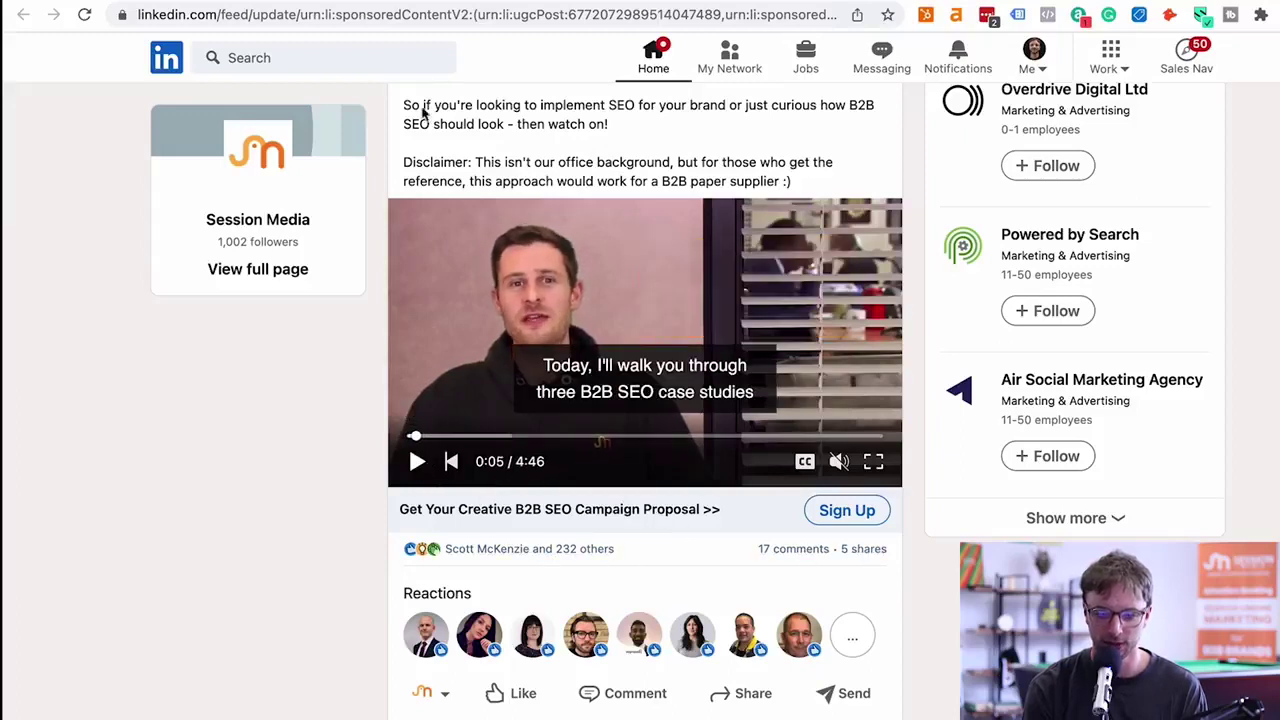
drag(526, 436, 844, 436)
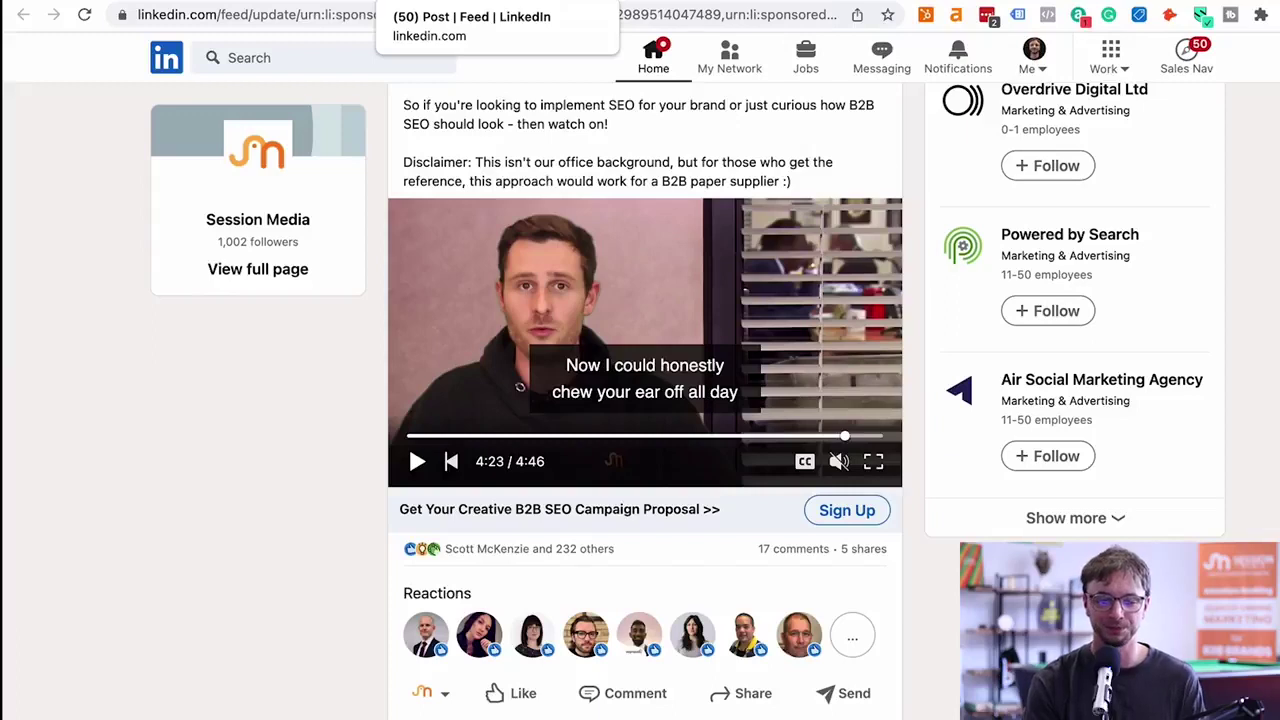
Step: Return to the campaign's ad list, show the Delivery column set, and examine reach, average frequency and average CPM for both ads
key(ctrl+Tab)
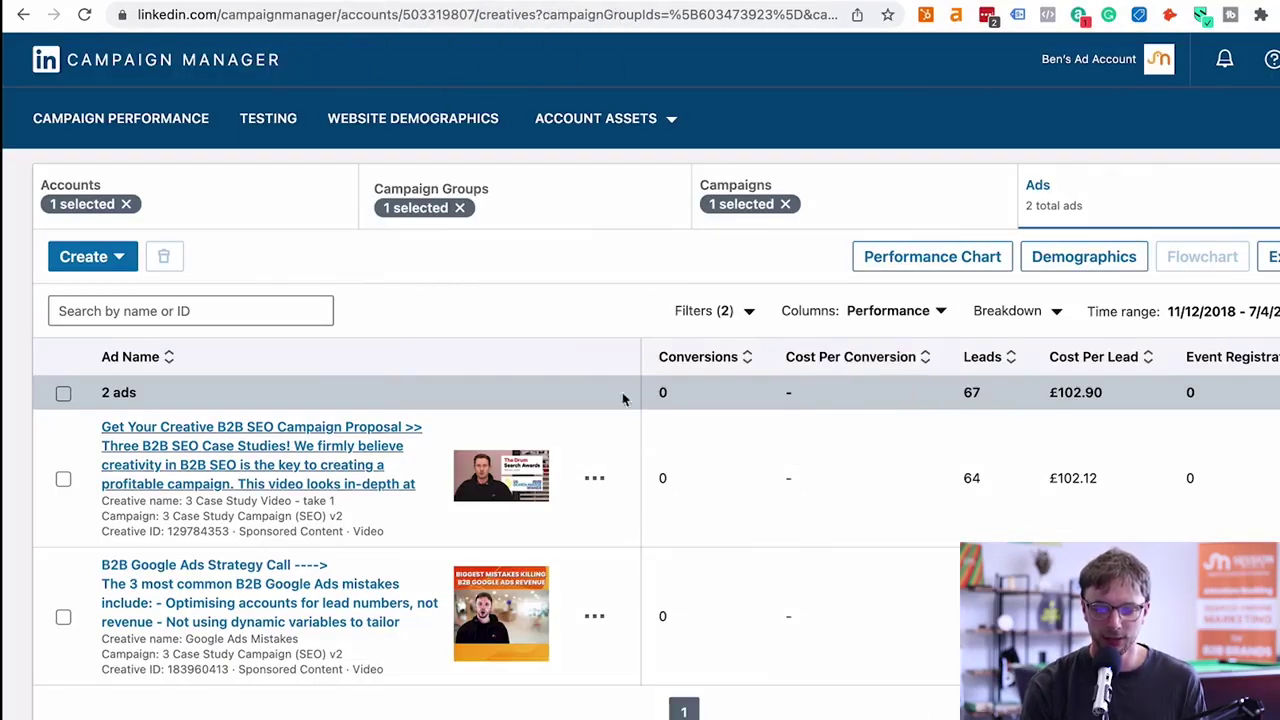
click(906, 313)
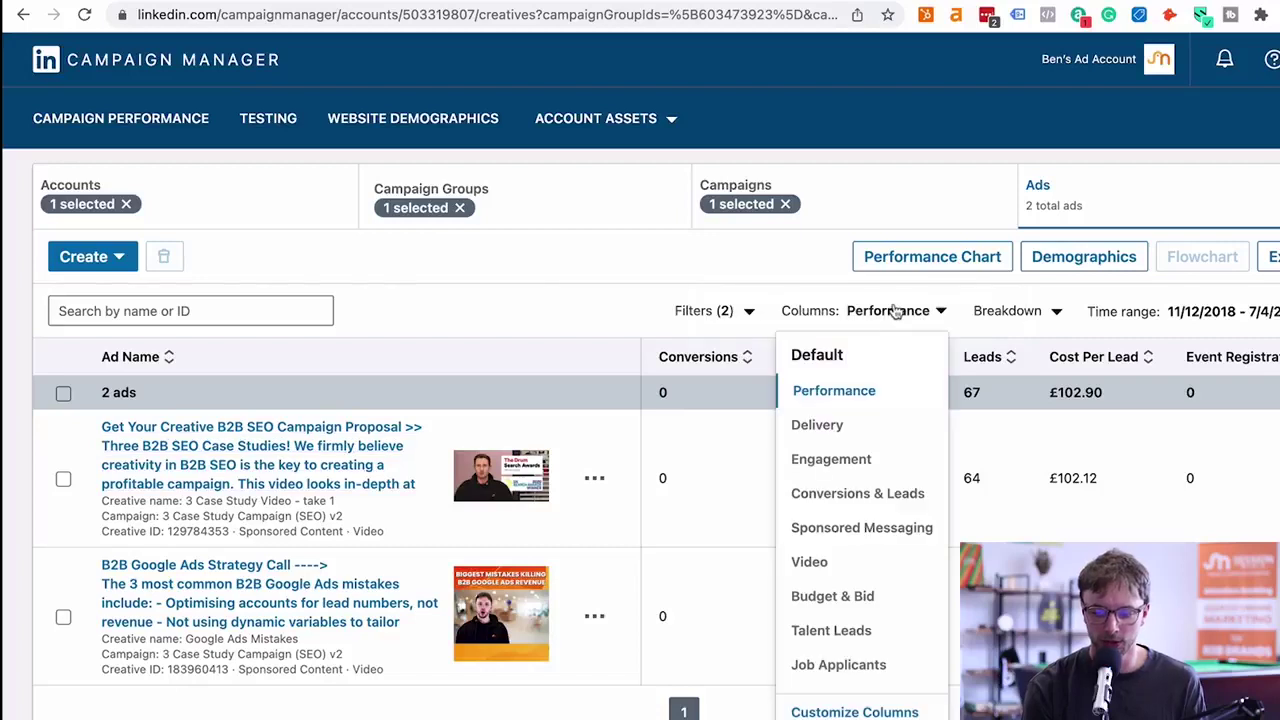
click(835, 428)
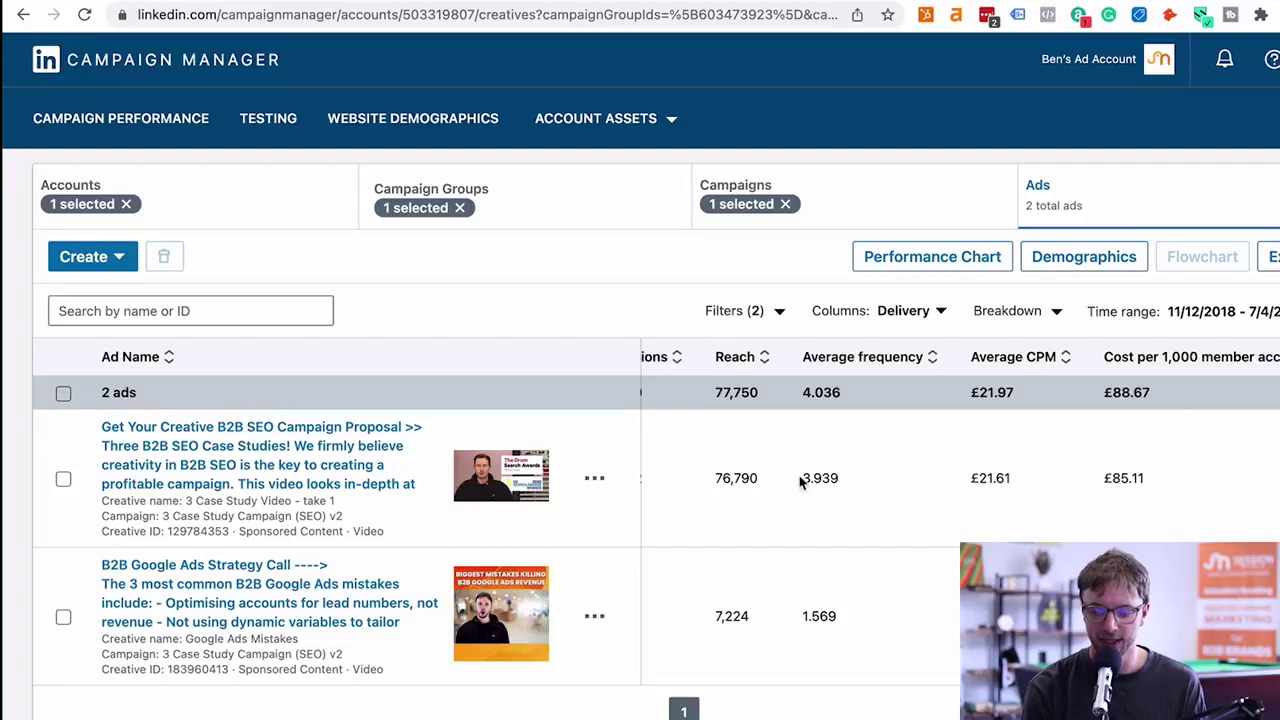
scroll(830, 480, left, 5)
scroll(972, 470, right, 5)
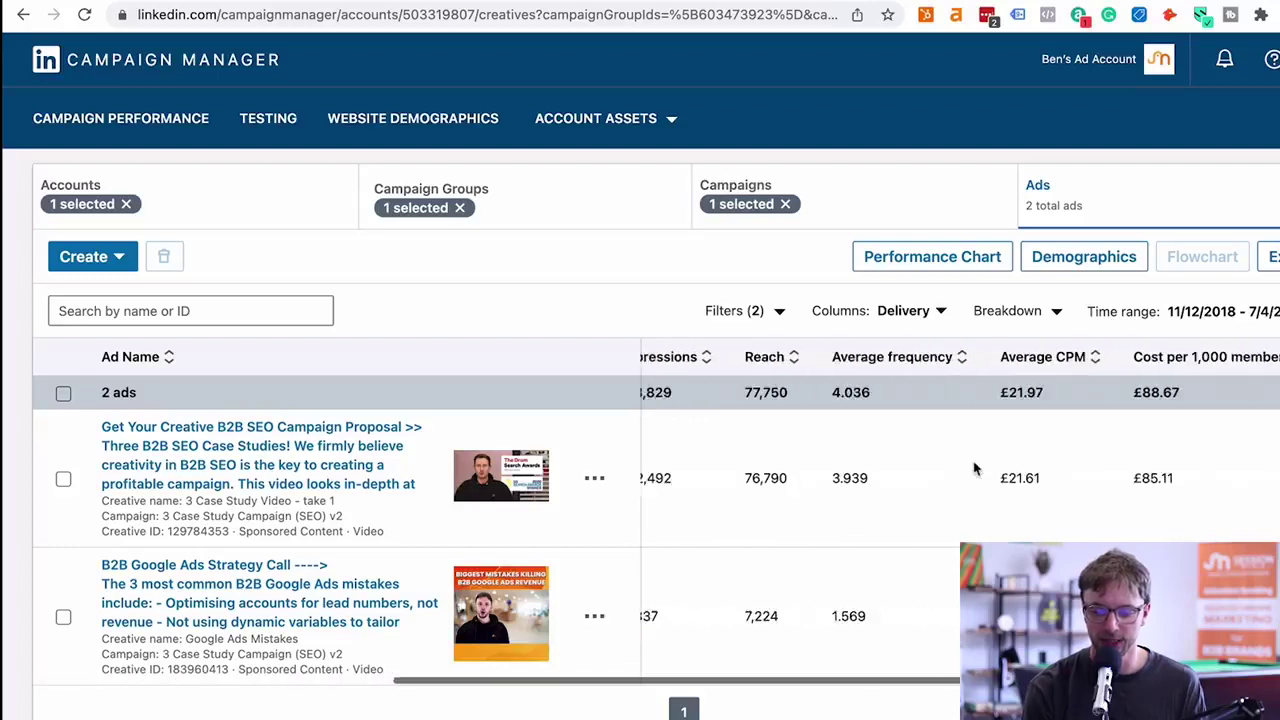
scroll(975, 469, right, 2)
drag(789, 480, 728, 482)
click(728, 482)
scroll(728, 482, left, 2)
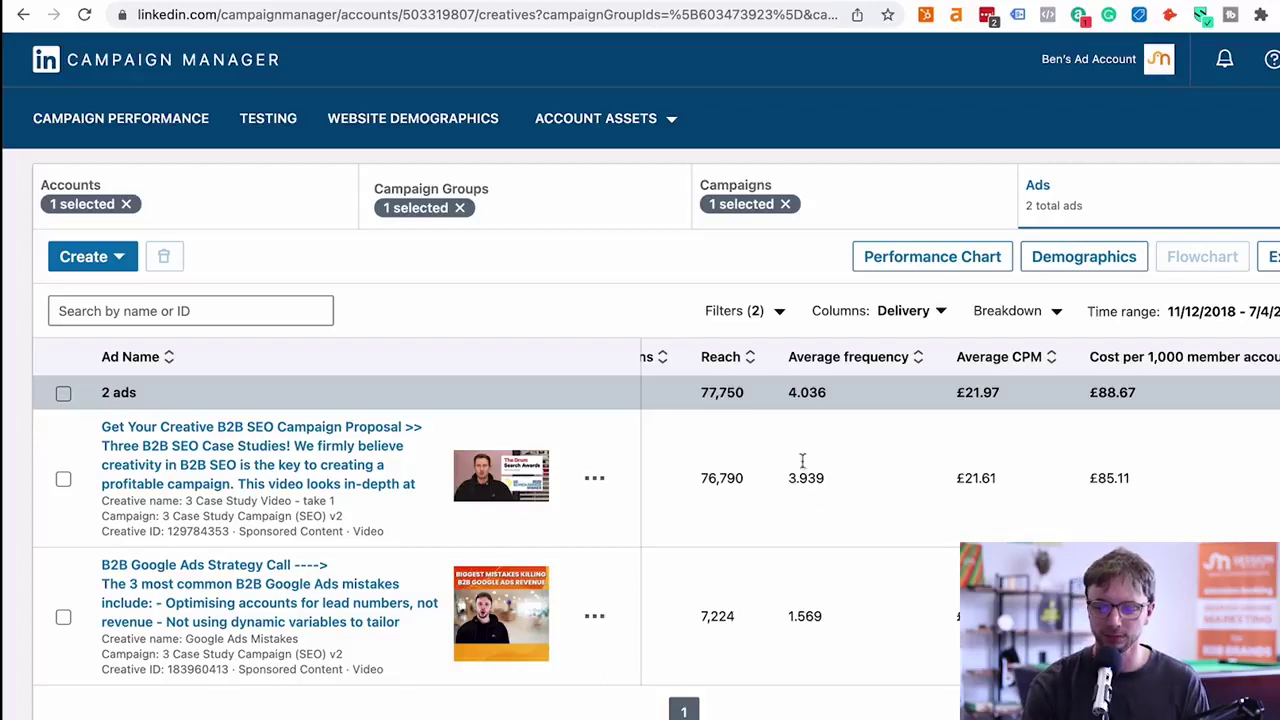
Step: Show the Engagement column set and examine the ads' reactions, comments, shares, social actions, LinkedIn page clicks and total engagement
click(915, 315)
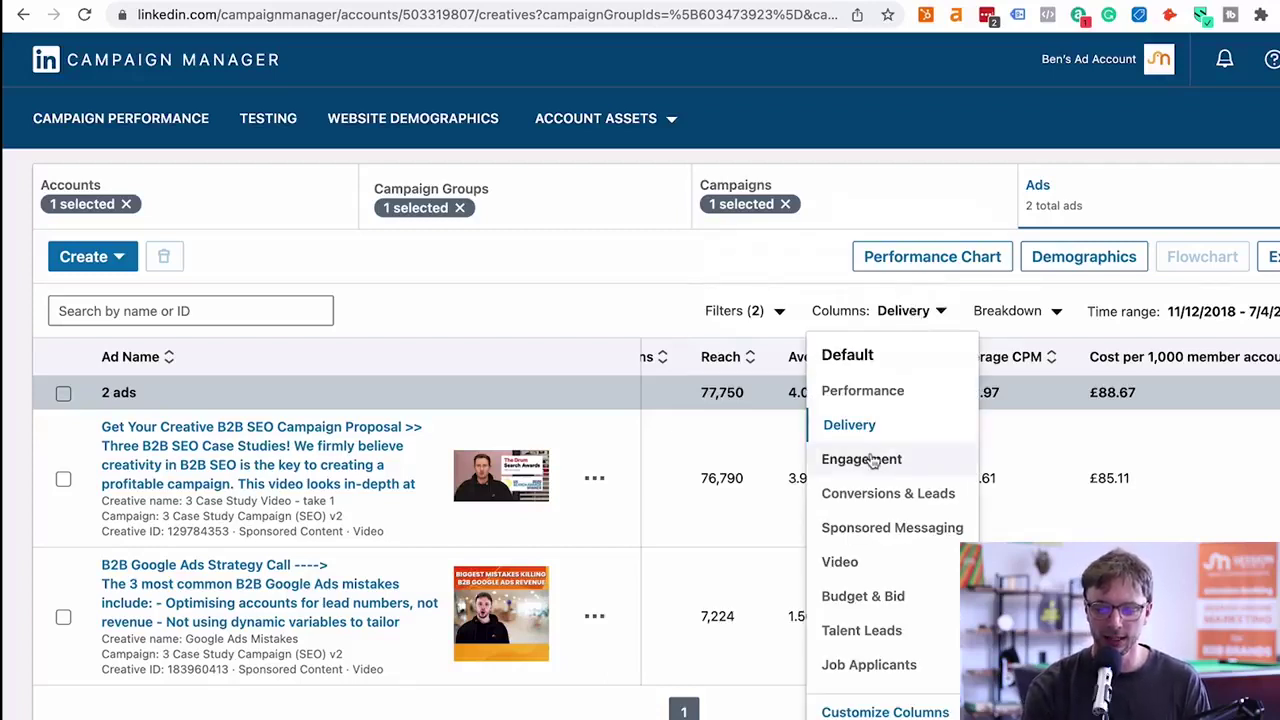
click(866, 460)
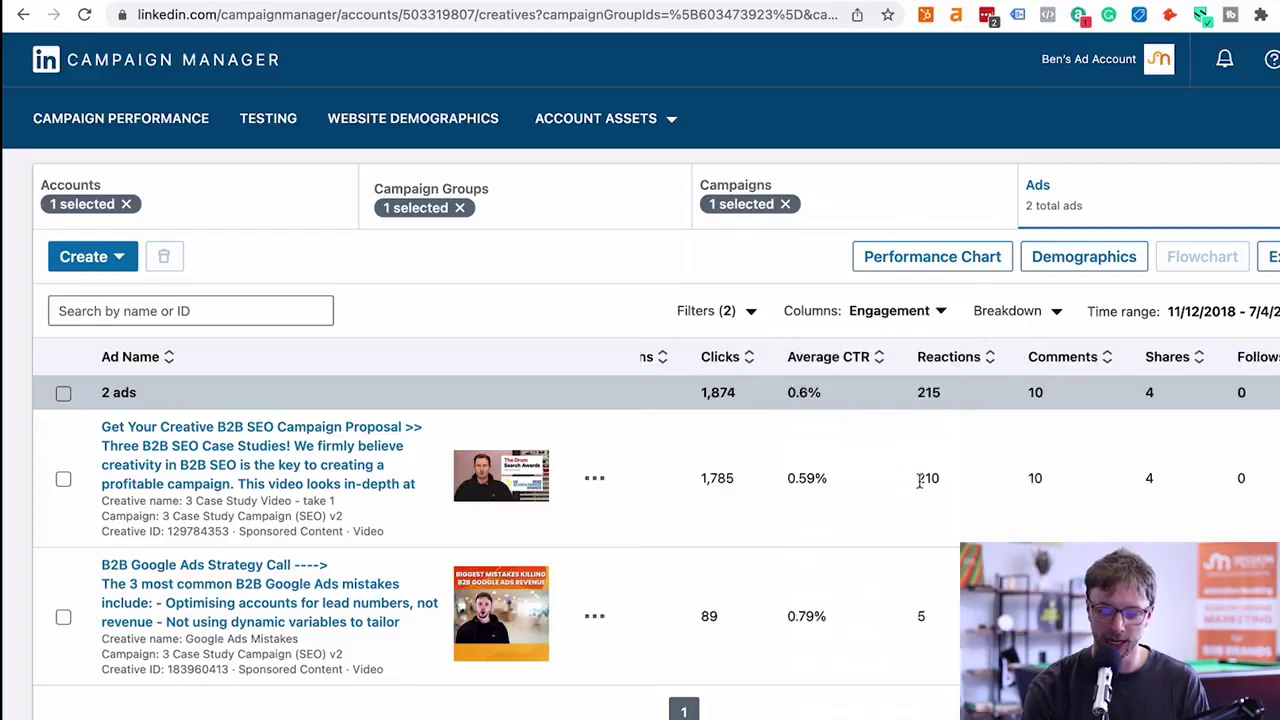
scroll(920, 477, right, 3)
scroll(919, 481, right, 5)
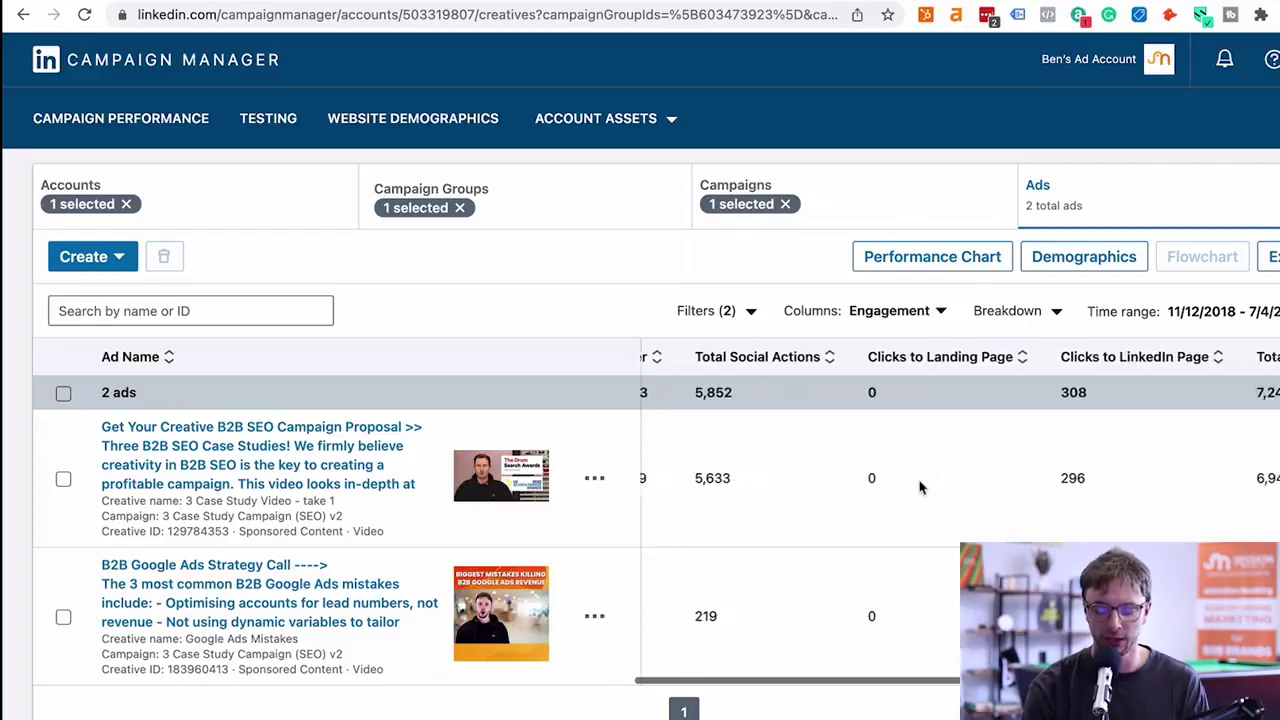
scroll(920, 487, right, 2)
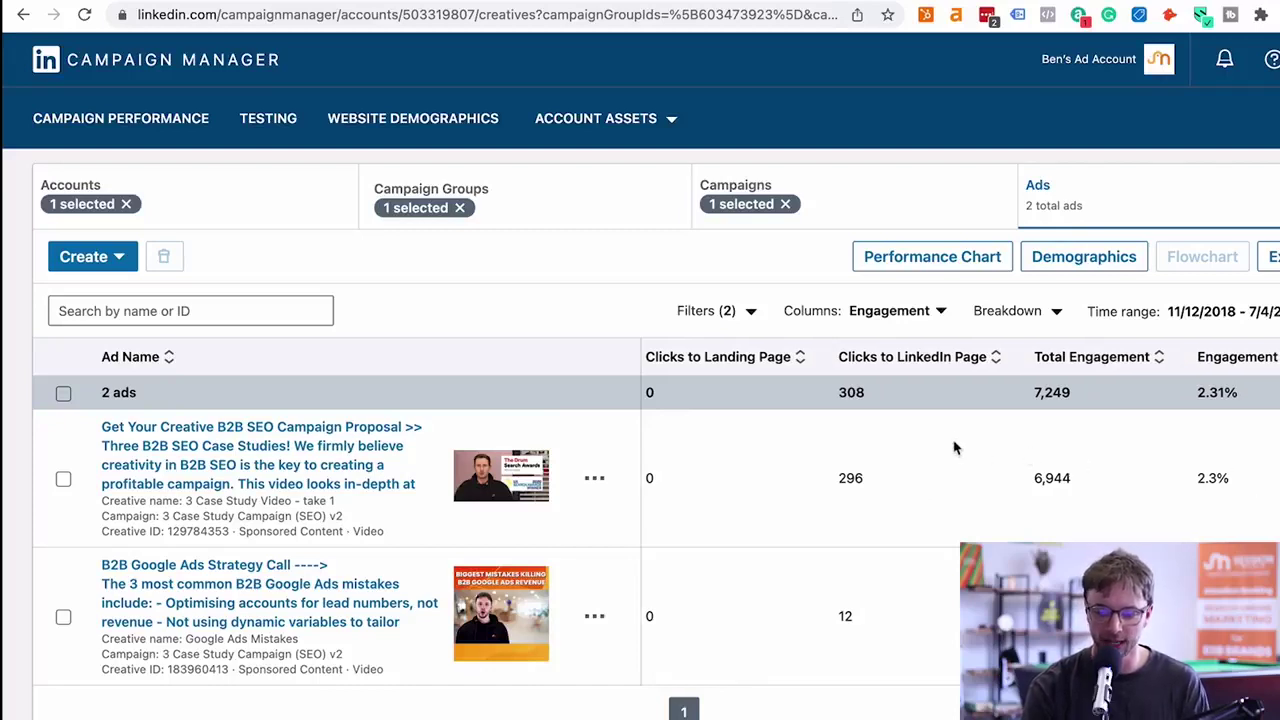
Step: Show the Conversions & Leads column set and examine both ads' impressions, clicks, conversions, cost per conversion and total conversion value
click(906, 319)
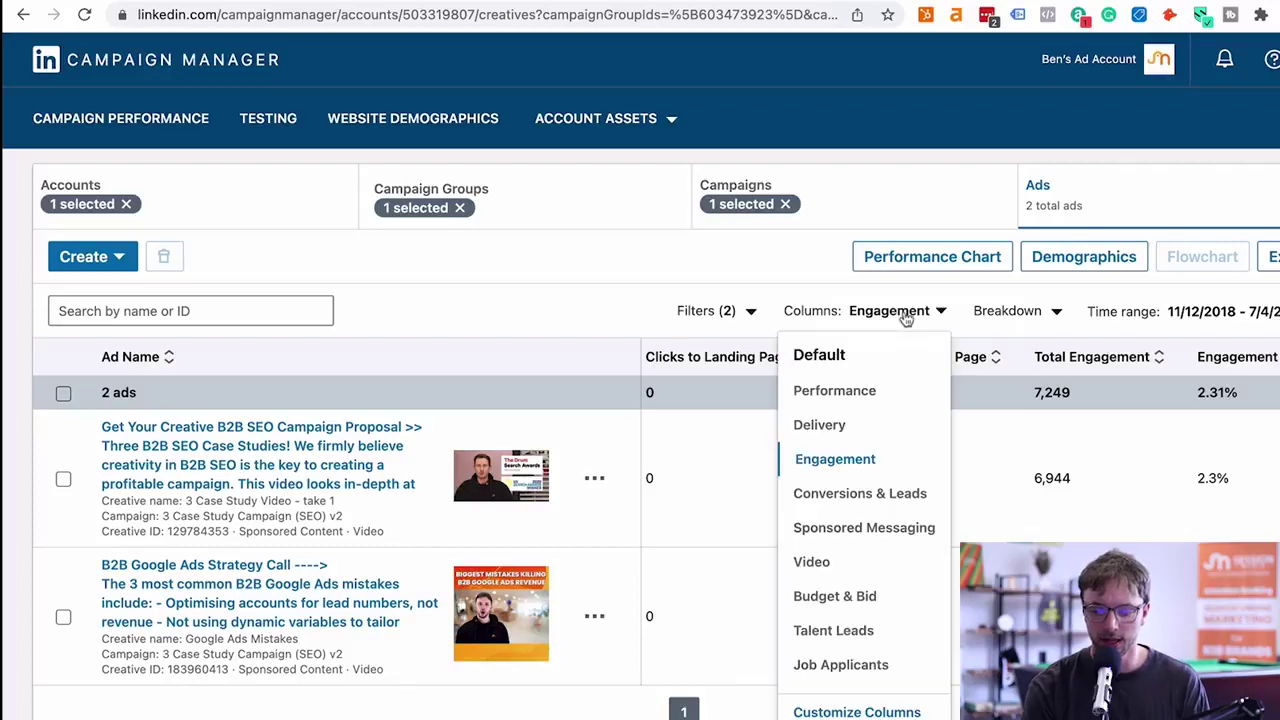
click(835, 494)
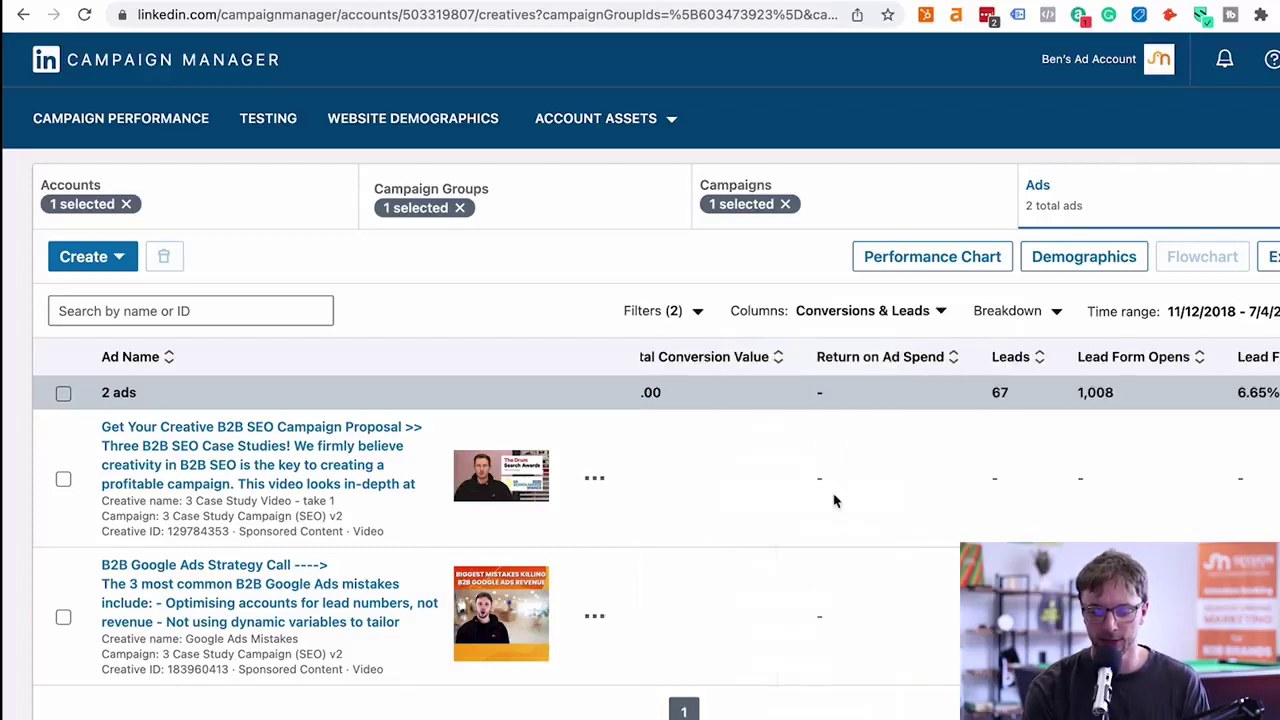
scroll(835, 501, left, 5)
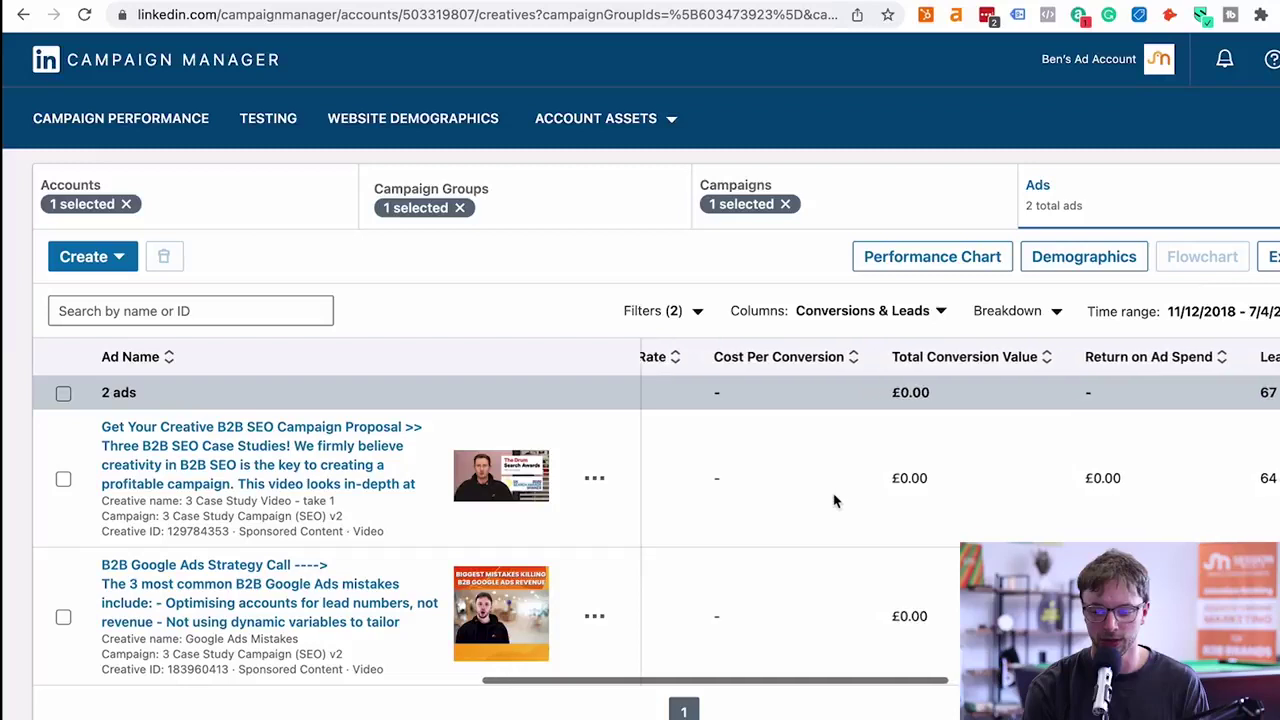
scroll(836, 500, right, 2)
scroll(890, 490, left, 5)
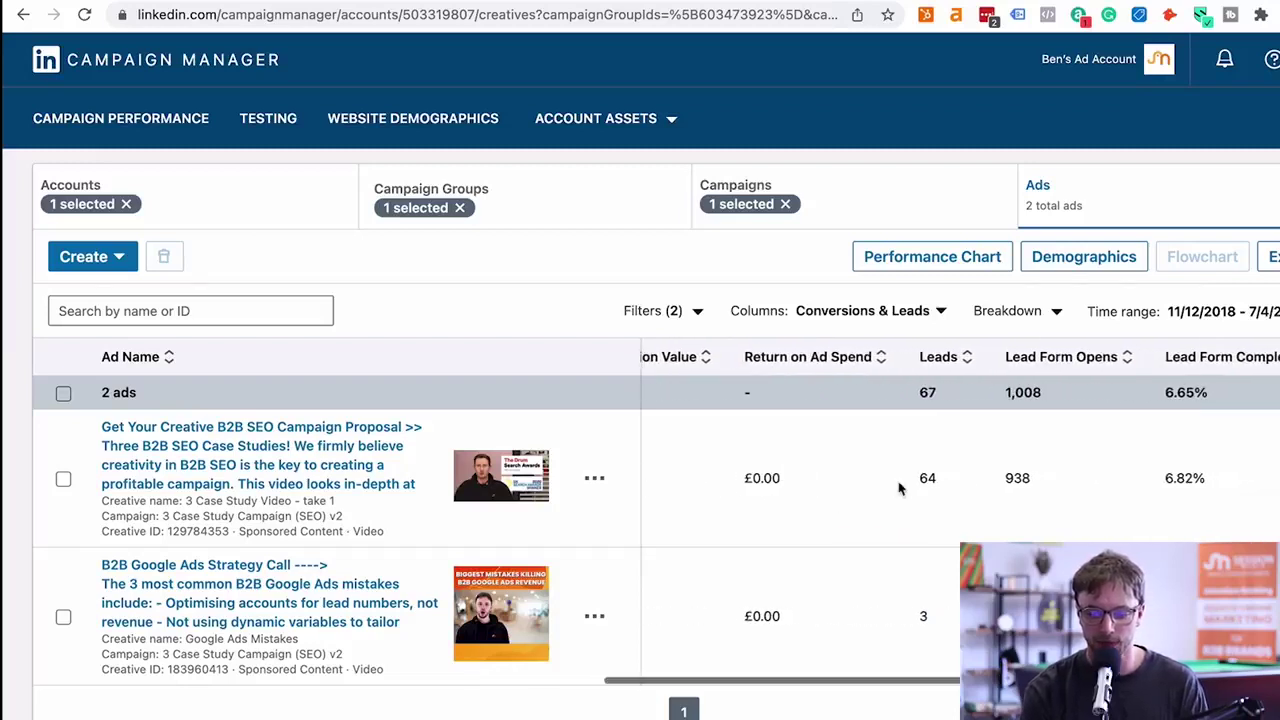
scroll(860, 488, left, 3)
scroll(858, 488, right, 6)
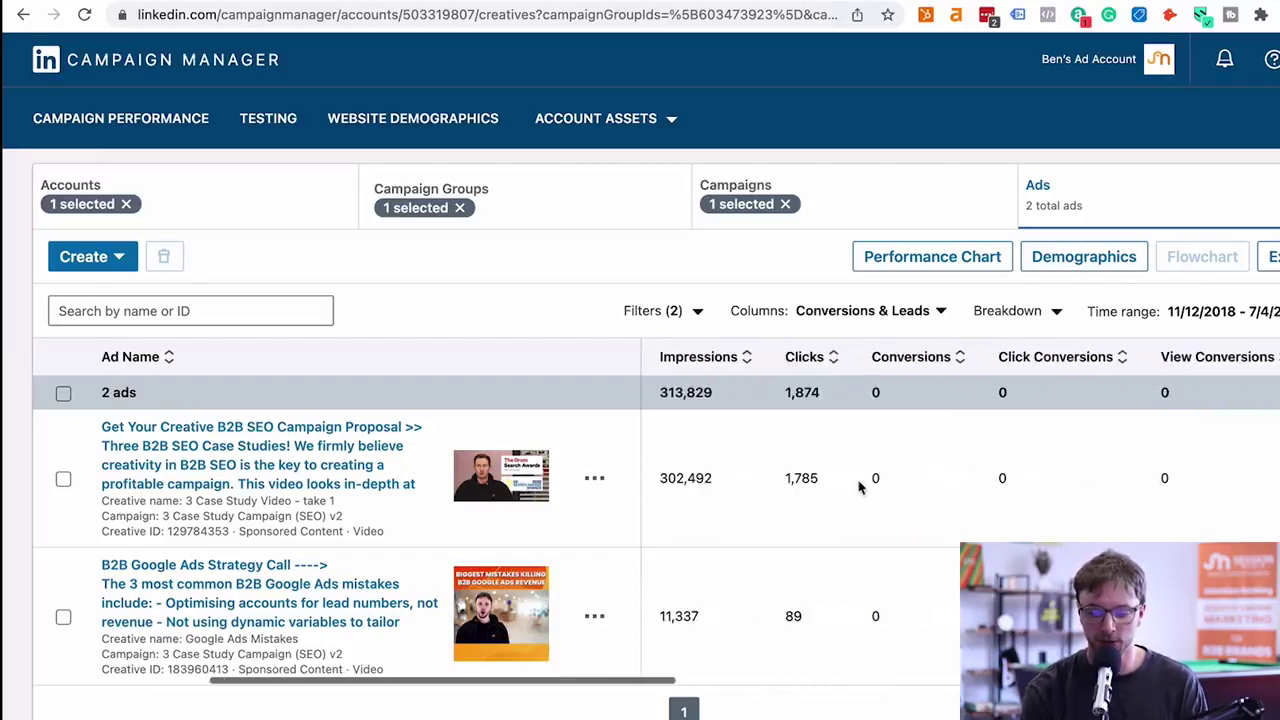
scroll(858, 488, right, 6)
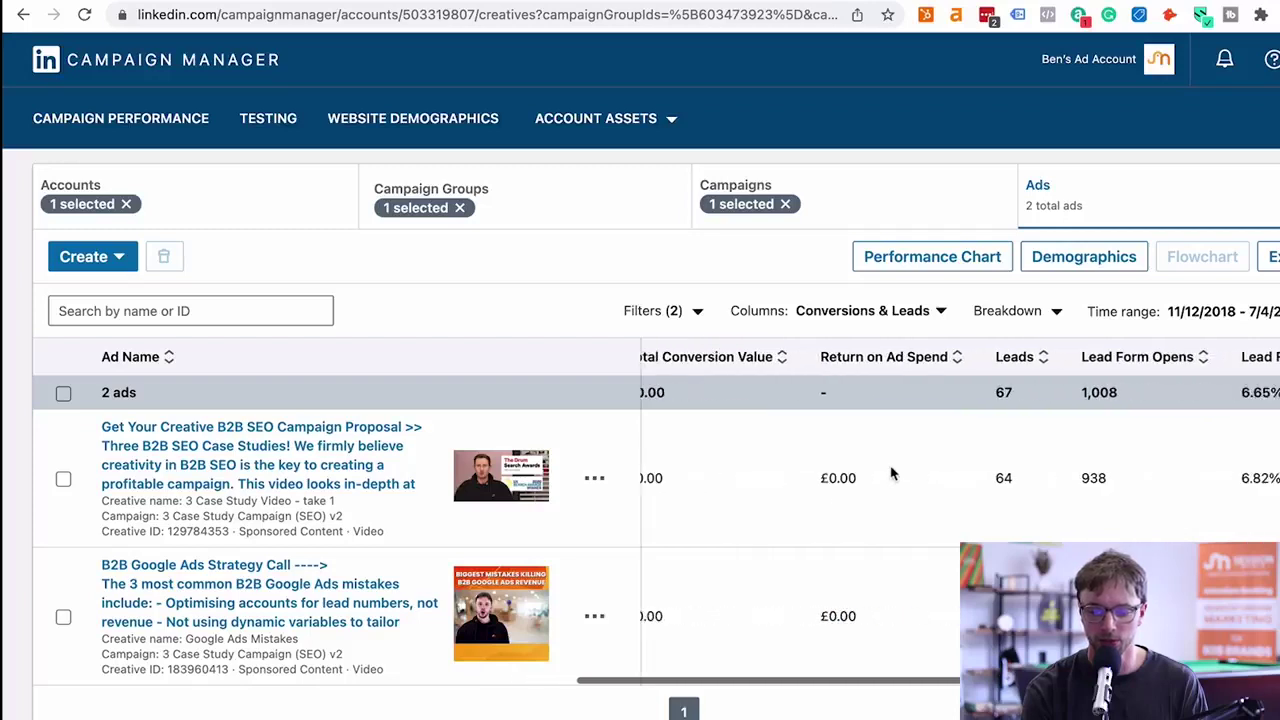
Step: Examine both ads' return on ad spend, leads, lead form opens and lead form completion rate
scroll(829, 480, left, 1)
drag(803, 491, 756, 483)
click(752, 485)
click(757, 483)
mouse_move(920, 477)
mouse_down()
mouse_move(977, 487)
mouse_move(914, 480)
mouse_up()
click(979, 486)
click(915, 482)
scroll(914, 481, left, 5)
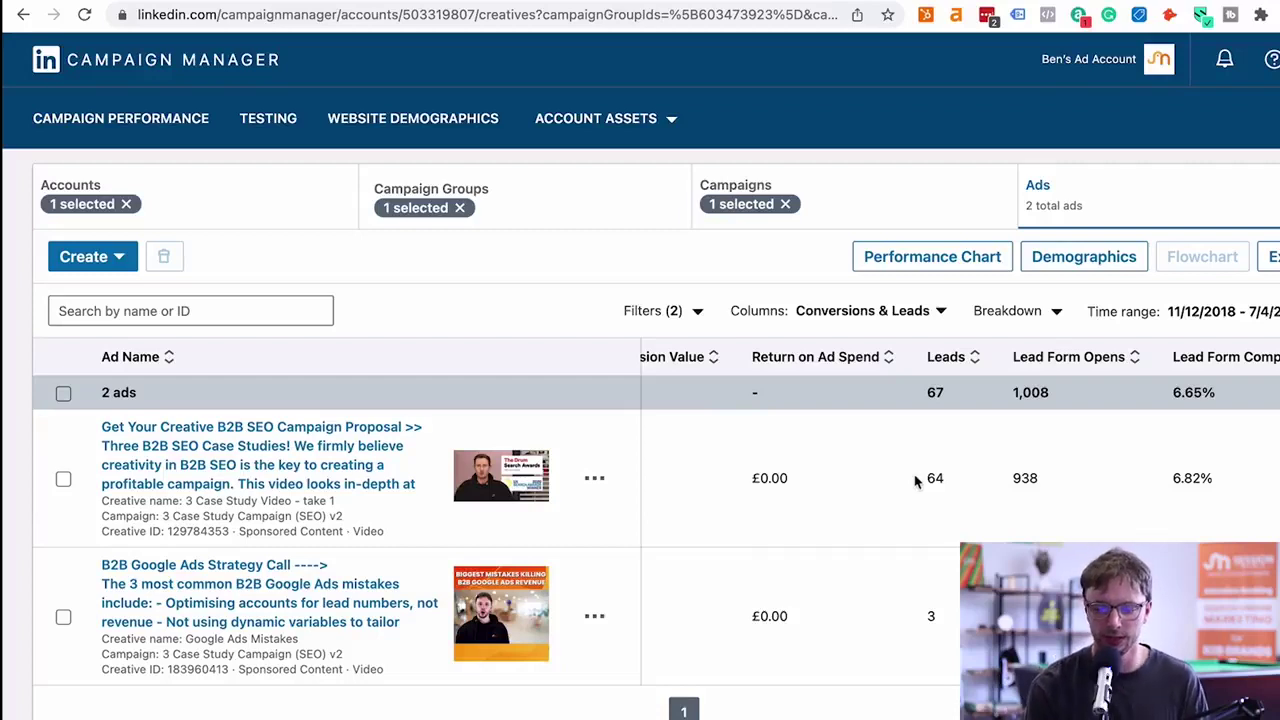
scroll(914, 481, right, 2)
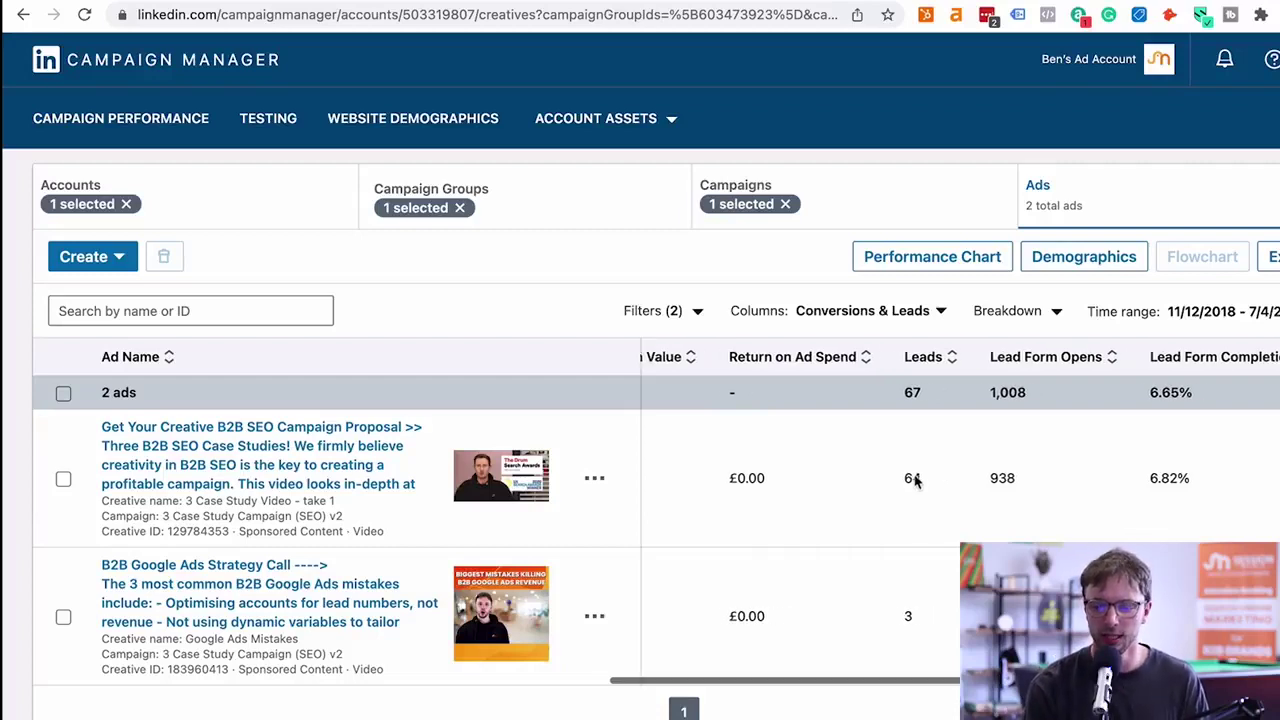
Step: Show the Video column set and examine both ads' views, views at 50% and 75%, completions and completion rate
click(876, 313)
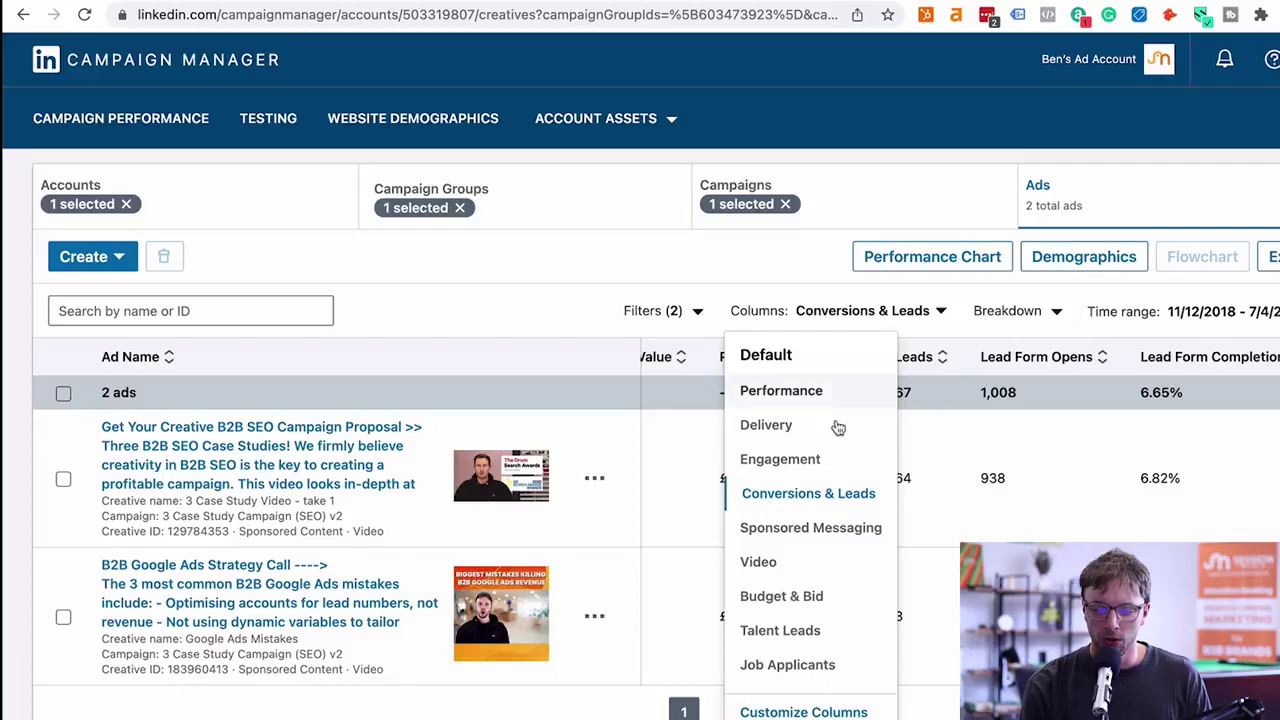
click(768, 562)
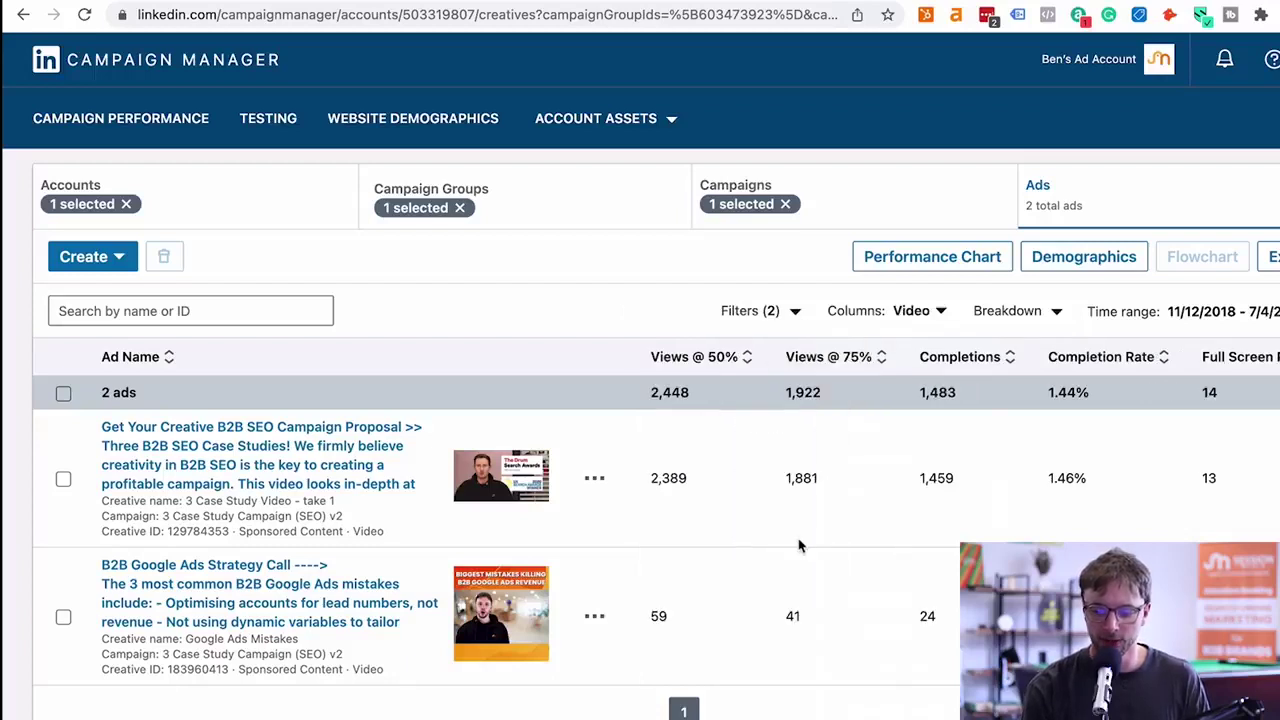
scroll(790, 540, left, 10)
scroll(760, 534, left, 5)
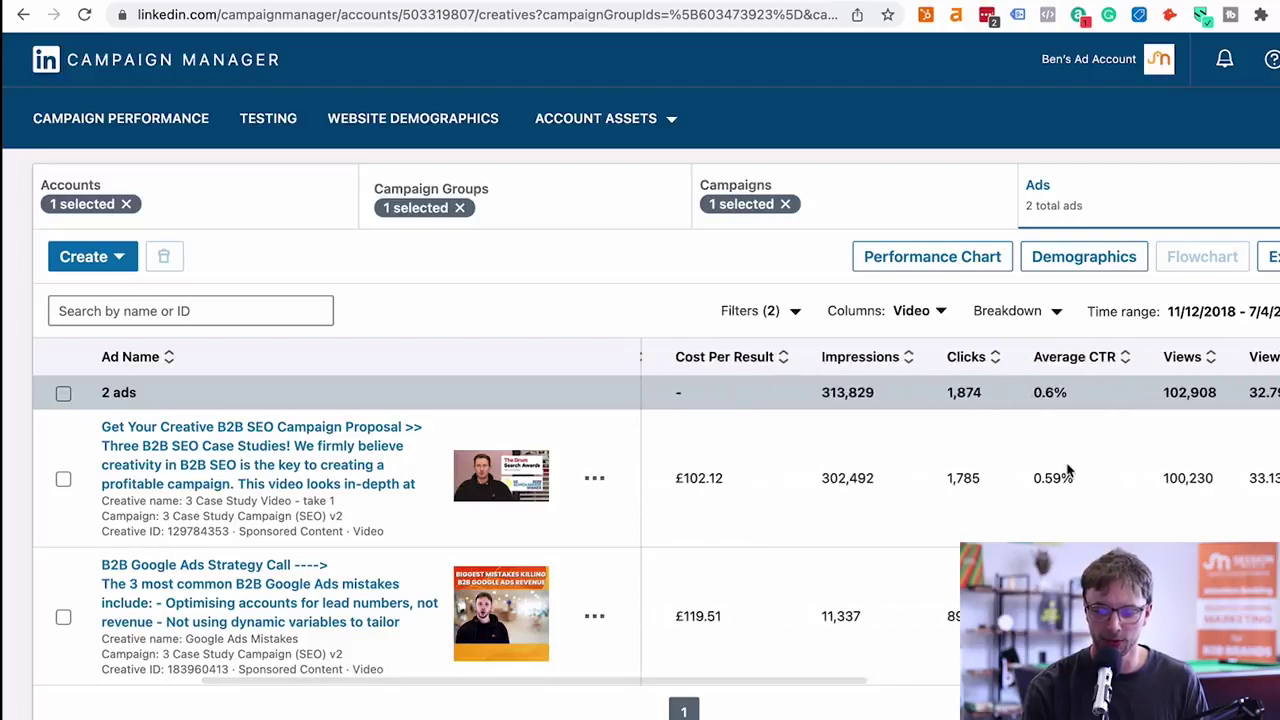
scroll(1083, 490, right, 10)
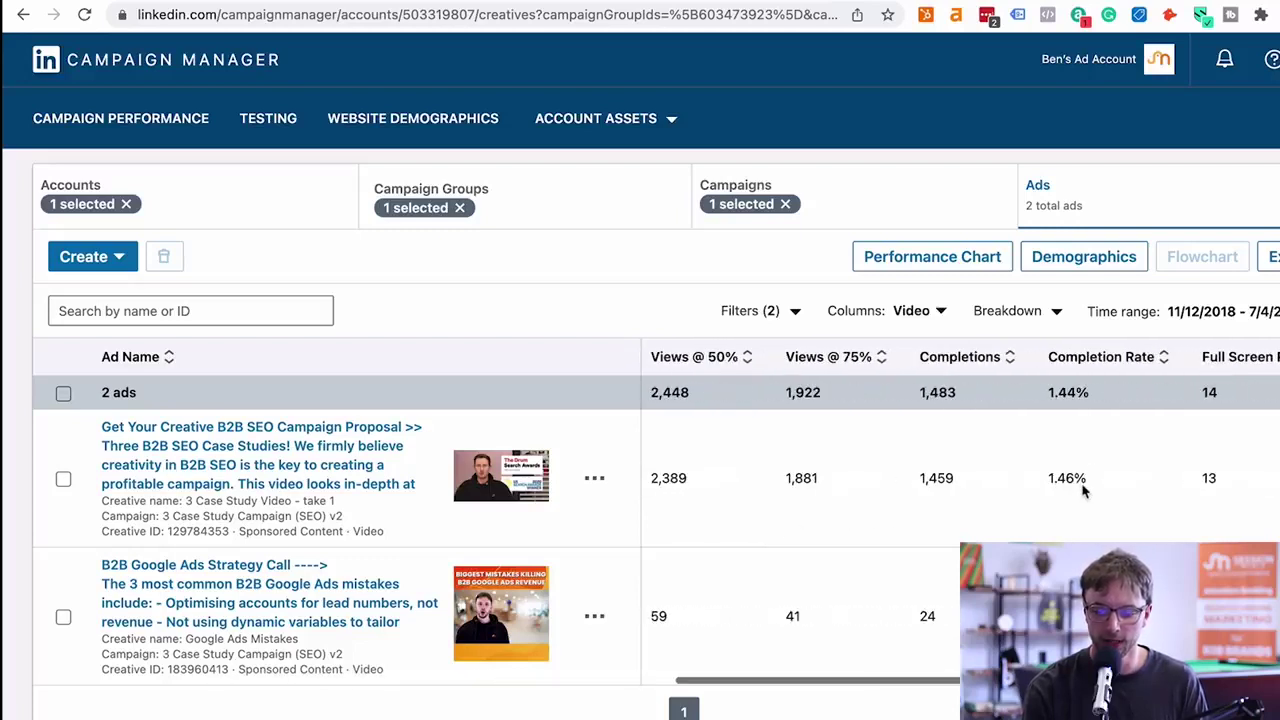
scroll(900, 482, left, 10)
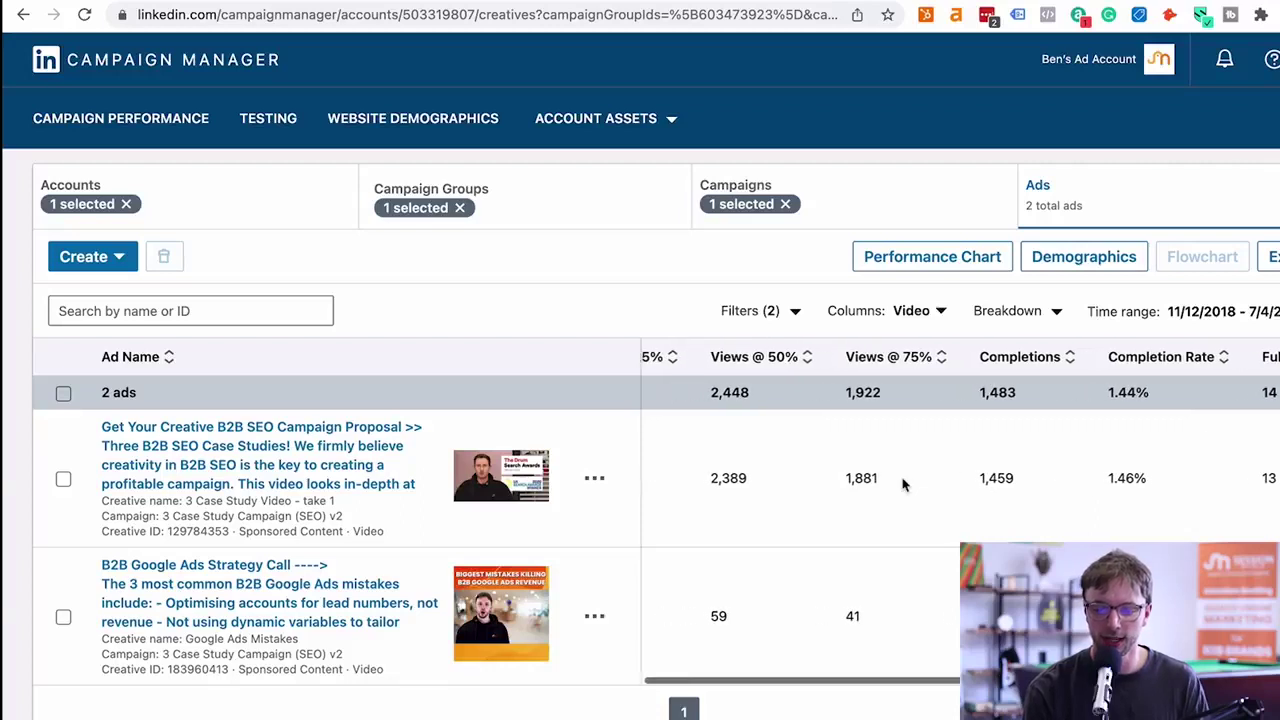
drag(872, 478, 803, 484)
click(803, 484)
scroll(803, 482, right, 10)
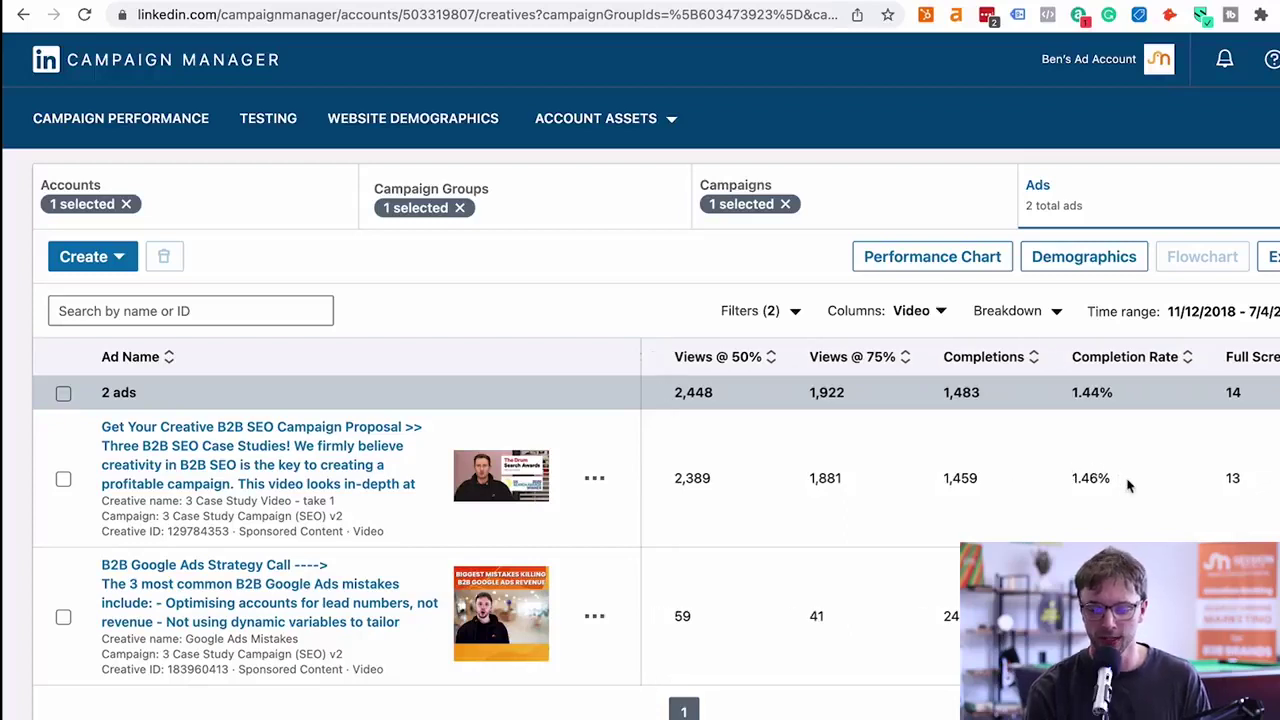
Step: Open the LinkedIn post of the Three B2B SEO Case Studies ad, pause its video, and skip to the end of its timeline
click(216, 474)
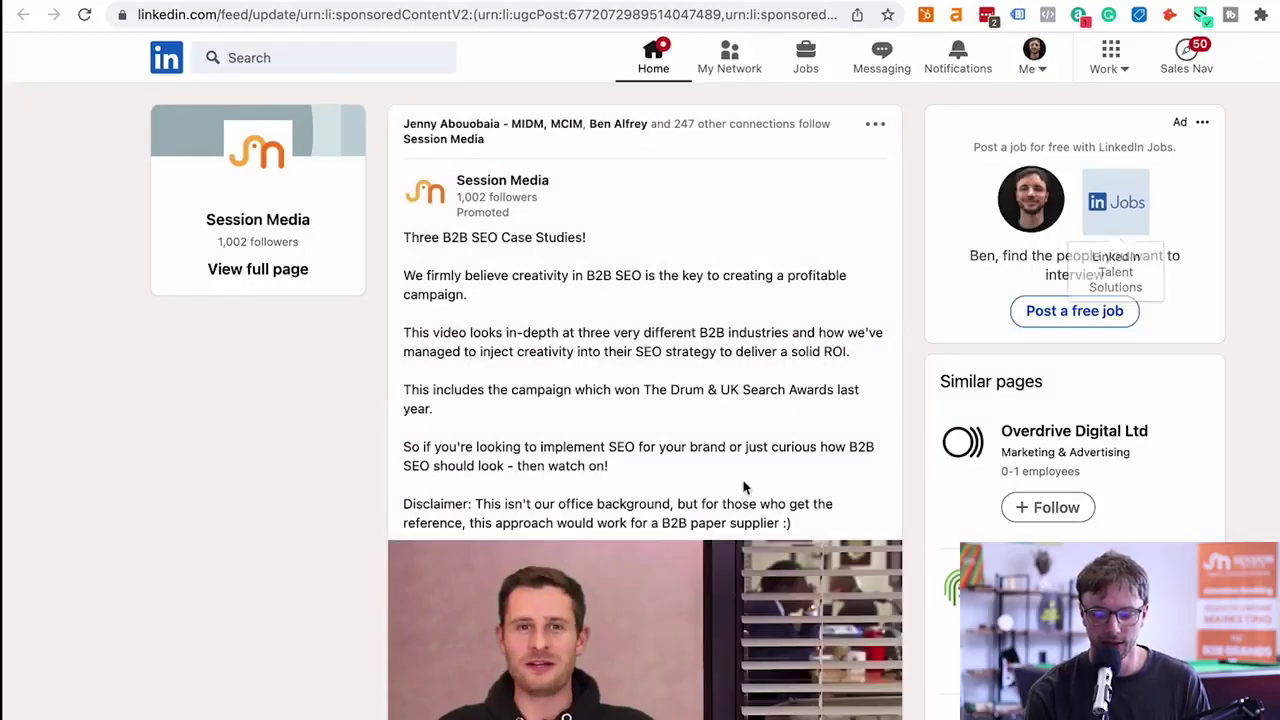
scroll(700, 490, down, 3)
click(416, 568)
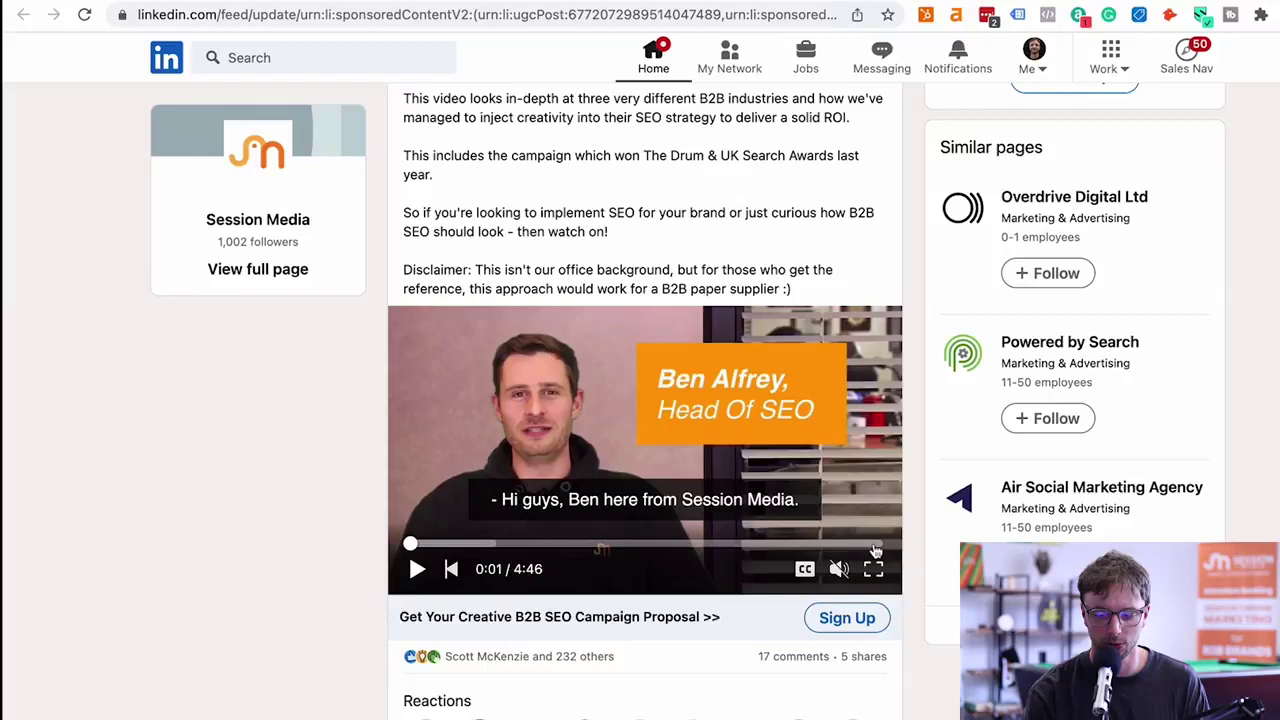
click(875, 546)
click(882, 546)
click(884, 546)
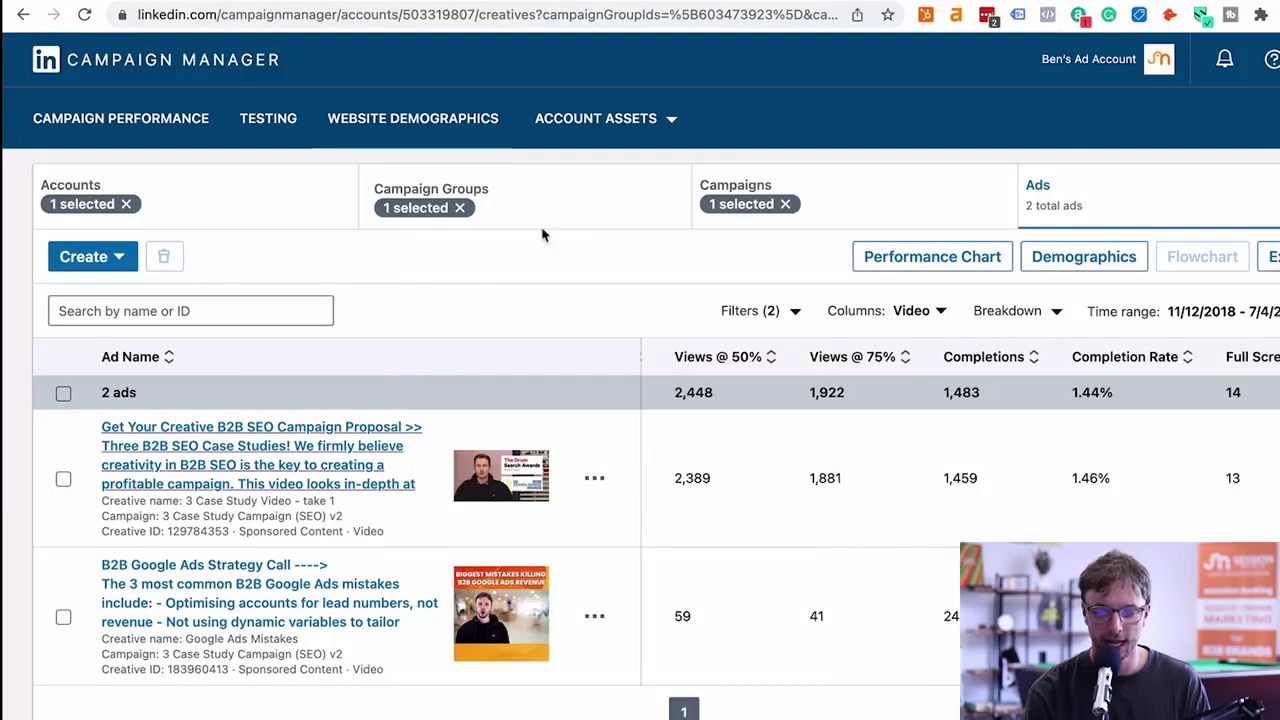
Step: Return to the campaign's ad list and compare the Three B2B SEO Case Studies ad's video completions and completion rate with its other video metrics
drag(998, 497, 921, 485)
click(921, 485)
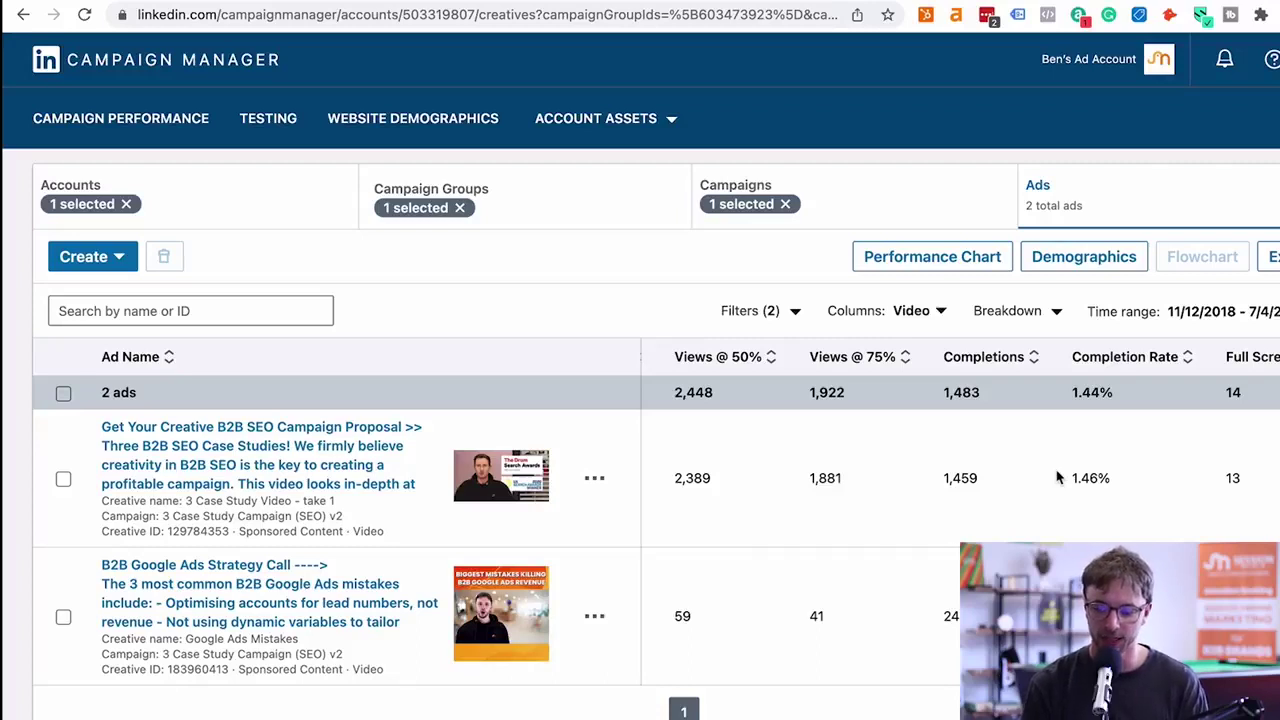
scroll(1060, 478, right, 1)
scroll(1075, 478, left, 10)
scroll(1200, 477, right, 6)
scroll(1200, 478, right, 3)
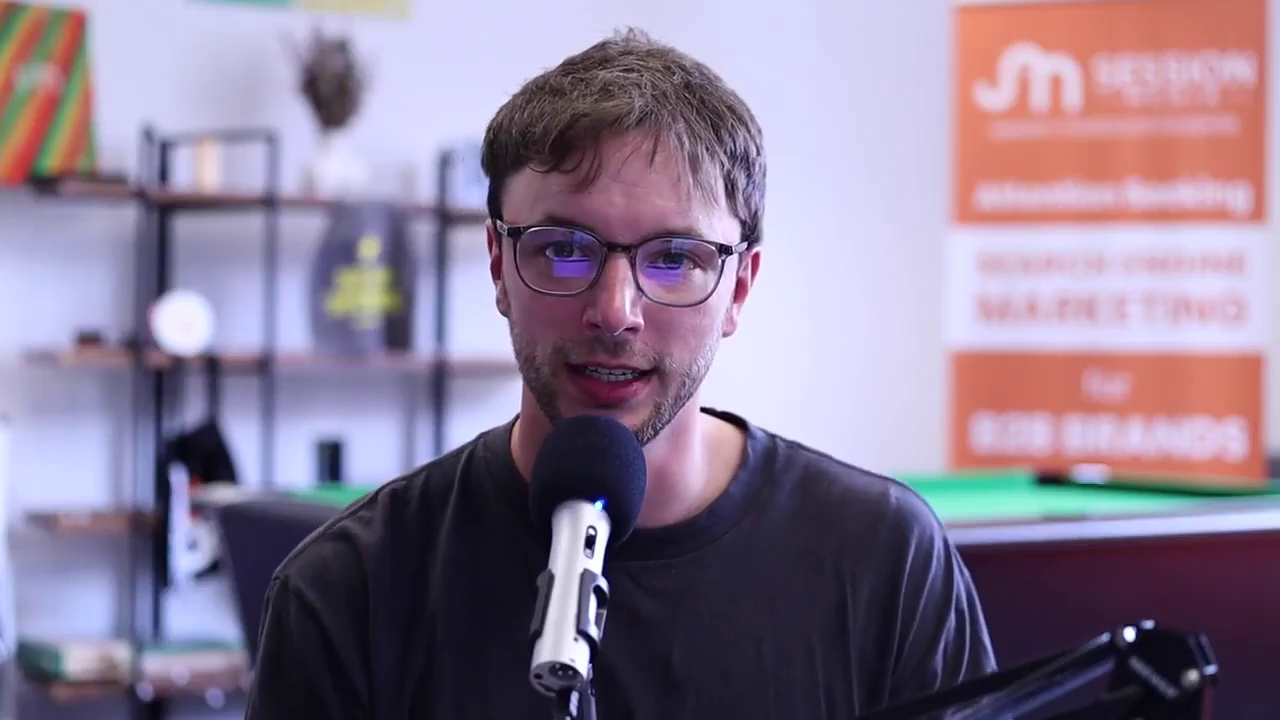